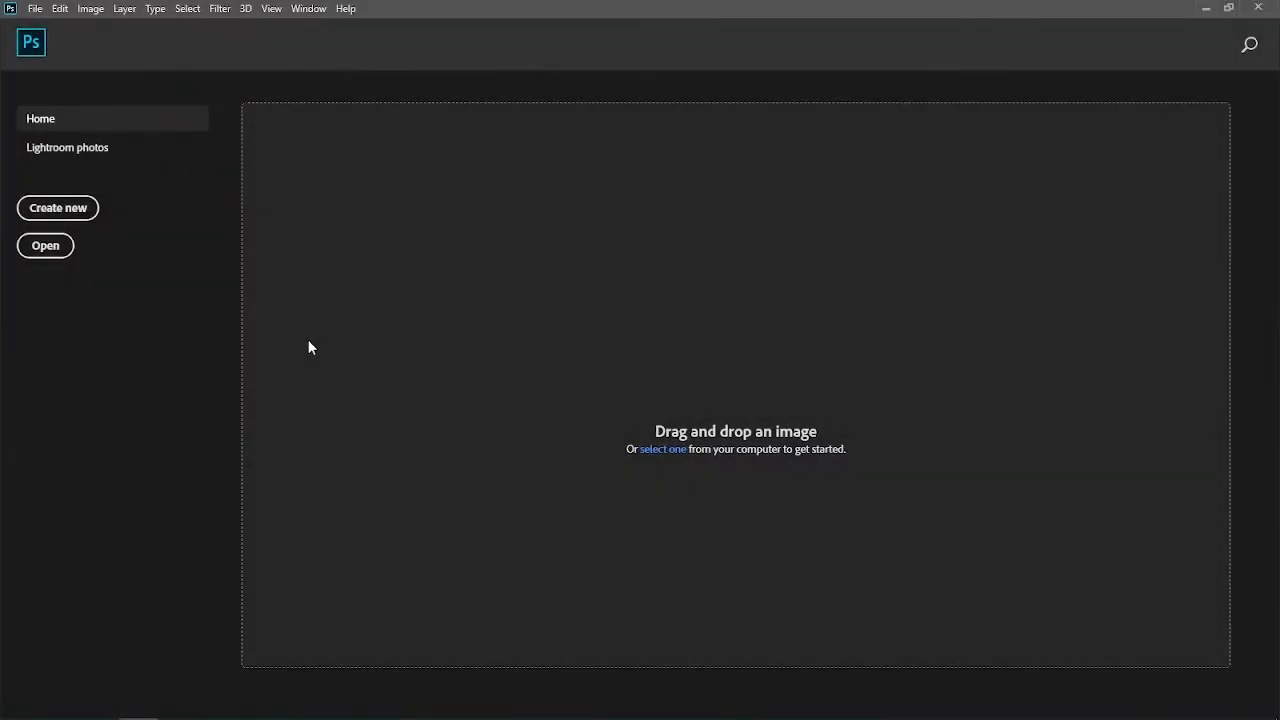
- Create a new portrait A5 document of 148 x 210 mm at 300 pixels/inch in RGB Color
{"action": "left_click", "coordinate": [35, 9]}
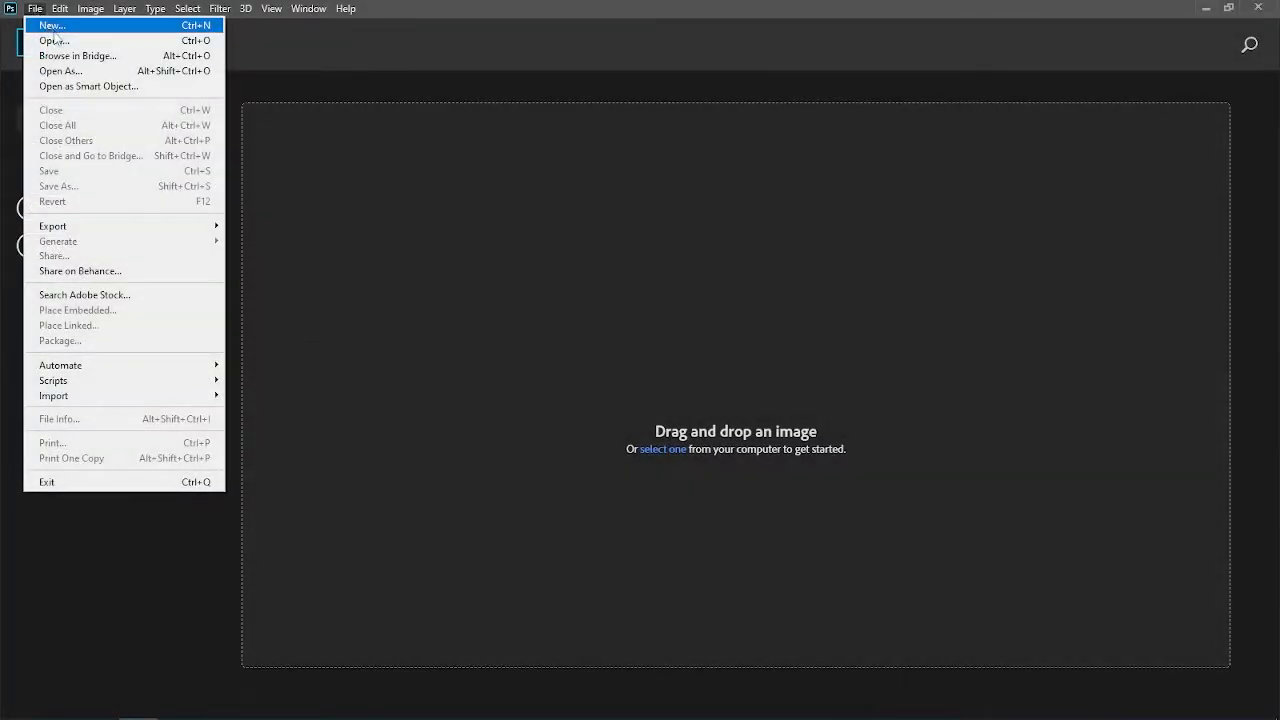
{"action": "left_click", "coordinate": [50, 21]}
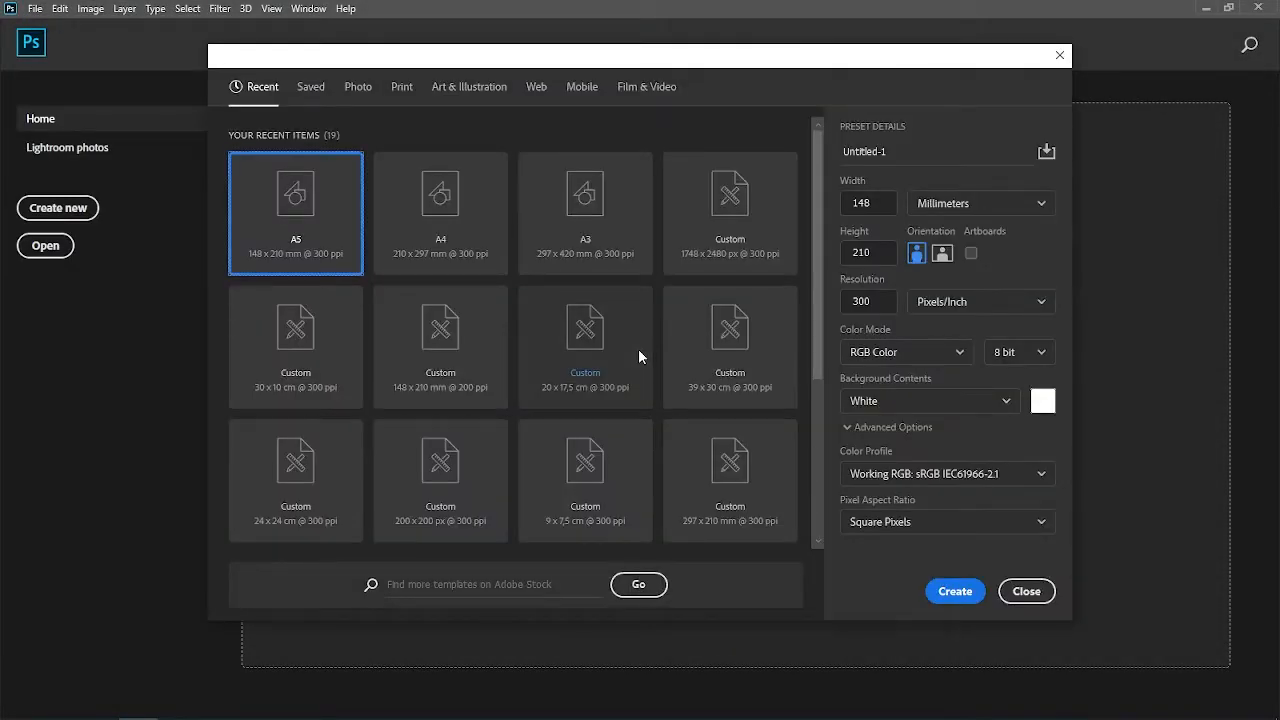
{"action": "left_click", "coordinate": [866, 301]}
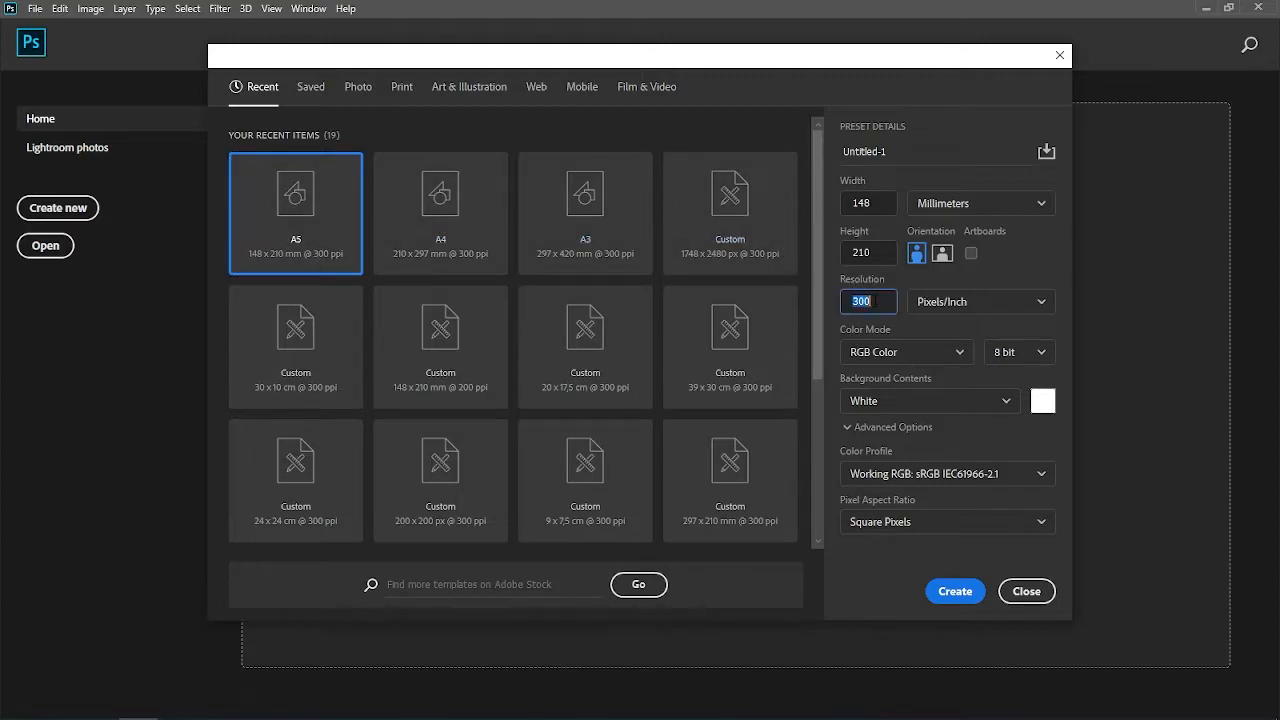
{"action": "left_click", "coordinate": [955, 591]}
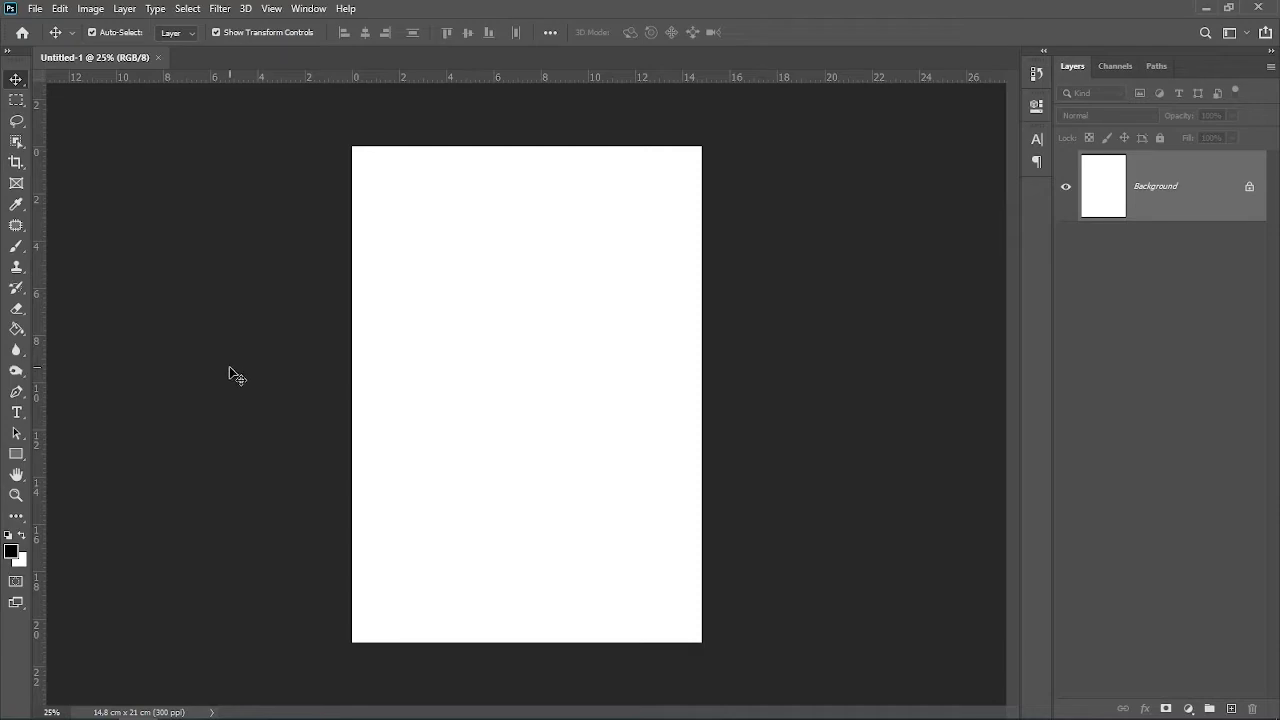
- Open the JPG photo of the empty foggy road
{"action": "left_click", "coordinate": [37, 10]}
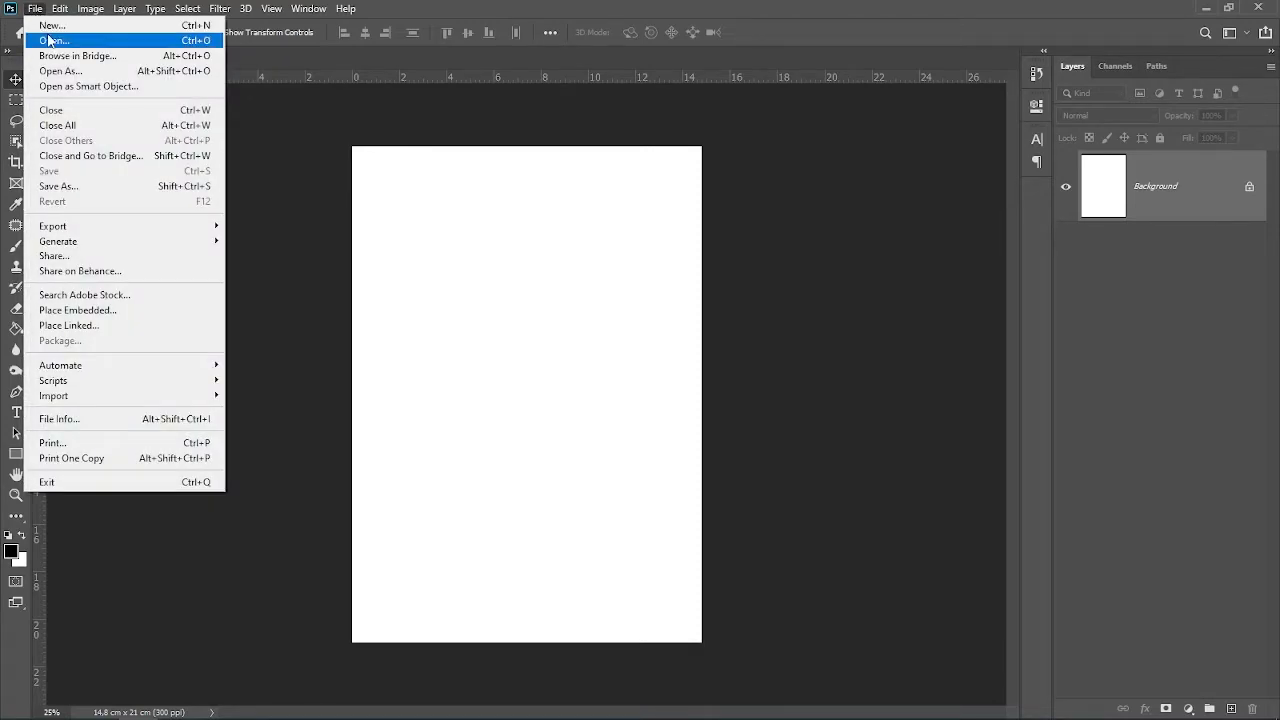
{"action": "left_click", "coordinate": [52, 36]}
{"action": "left_click", "coordinate": [588, 246]}
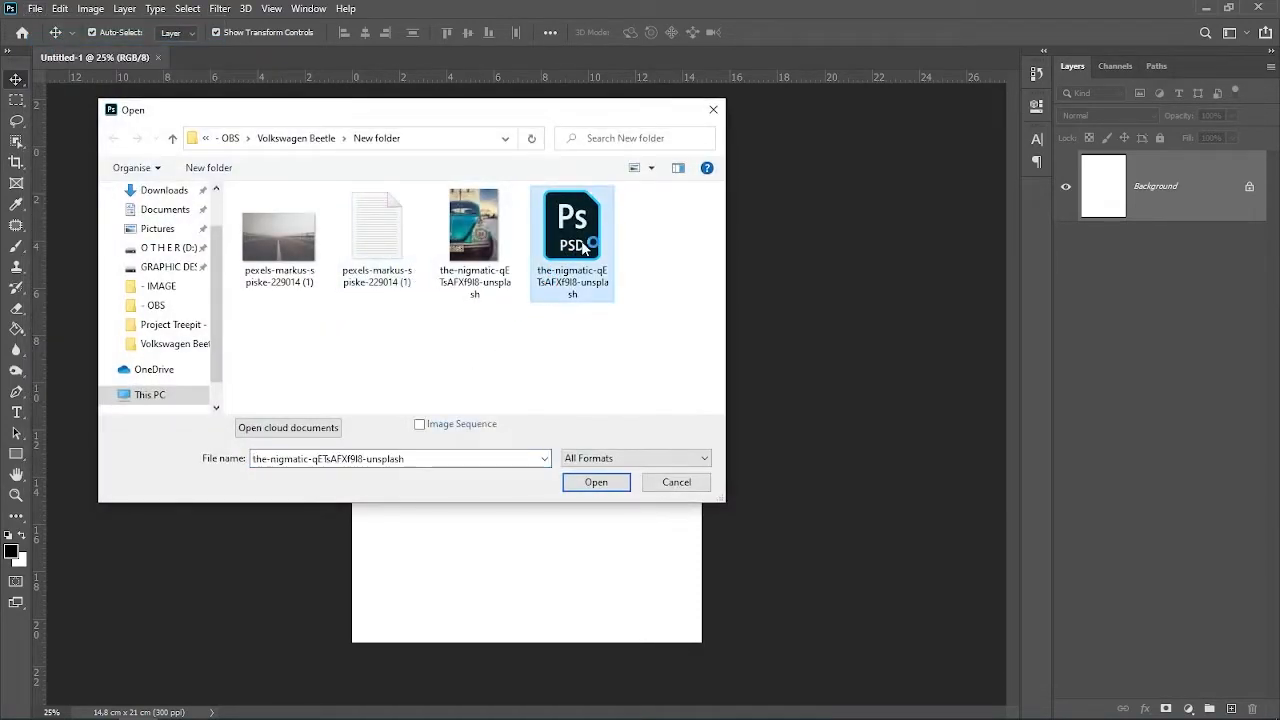
{"action": "left_click", "coordinate": [604, 484]}
{"action": "left_click", "coordinate": [274, 230]}
{"action": "left_click", "coordinate": [598, 482]}
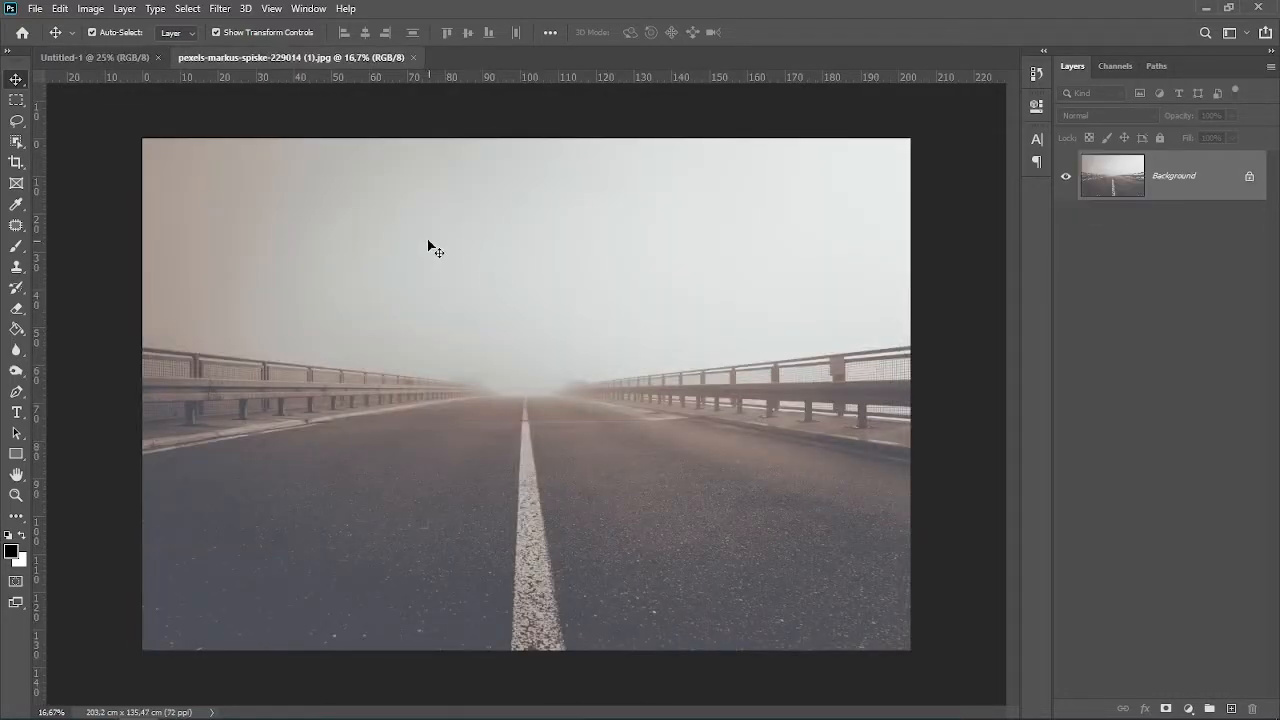
- Copy the road photo into Untitled-1, scale it to about 71.5% and position it to cover the whole canvas
{"action": "left_click_drag", "start_coordinate": [314, 241], "coordinate": [669, 378]}
{"action": "key", "text": "ctrl+minus"}
{"action": "key", "text": "ctrl+minus"}
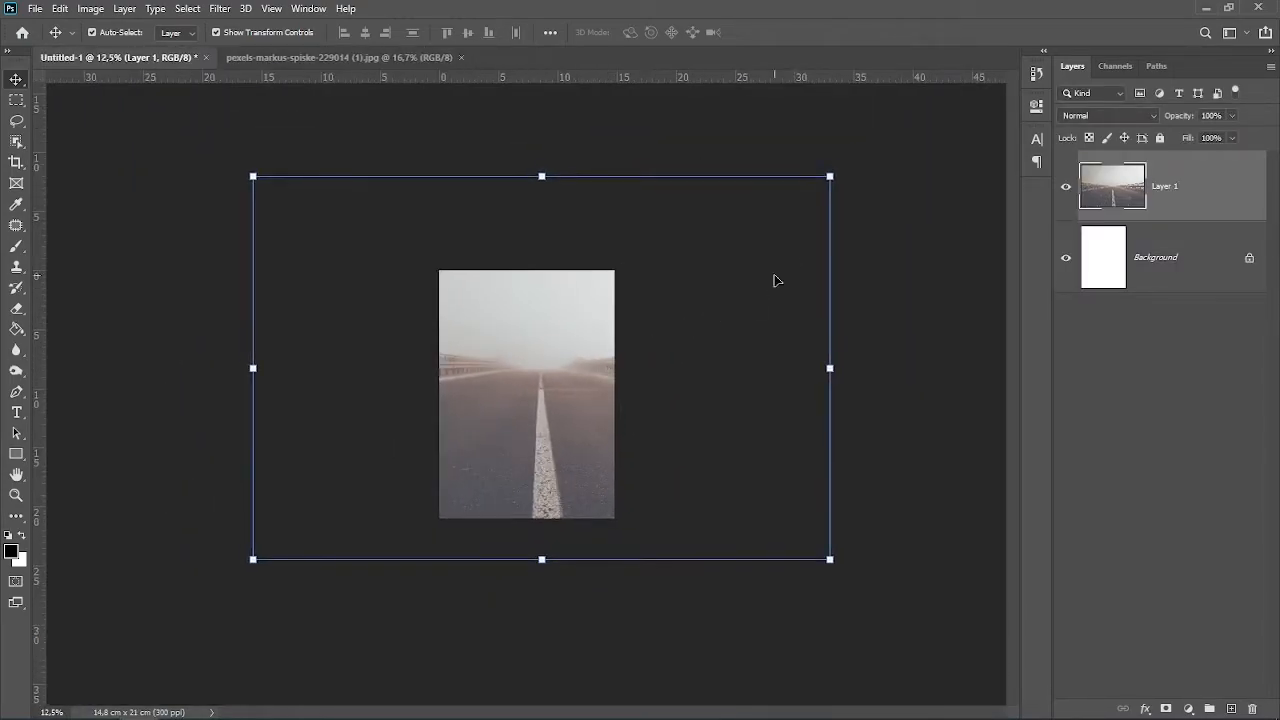
{"action": "left_click_drag", "start_coordinate": [829, 177], "coordinate": [751, 232]}
{"action": "left_click_drag", "start_coordinate": [502, 378], "coordinate": [528, 405]}
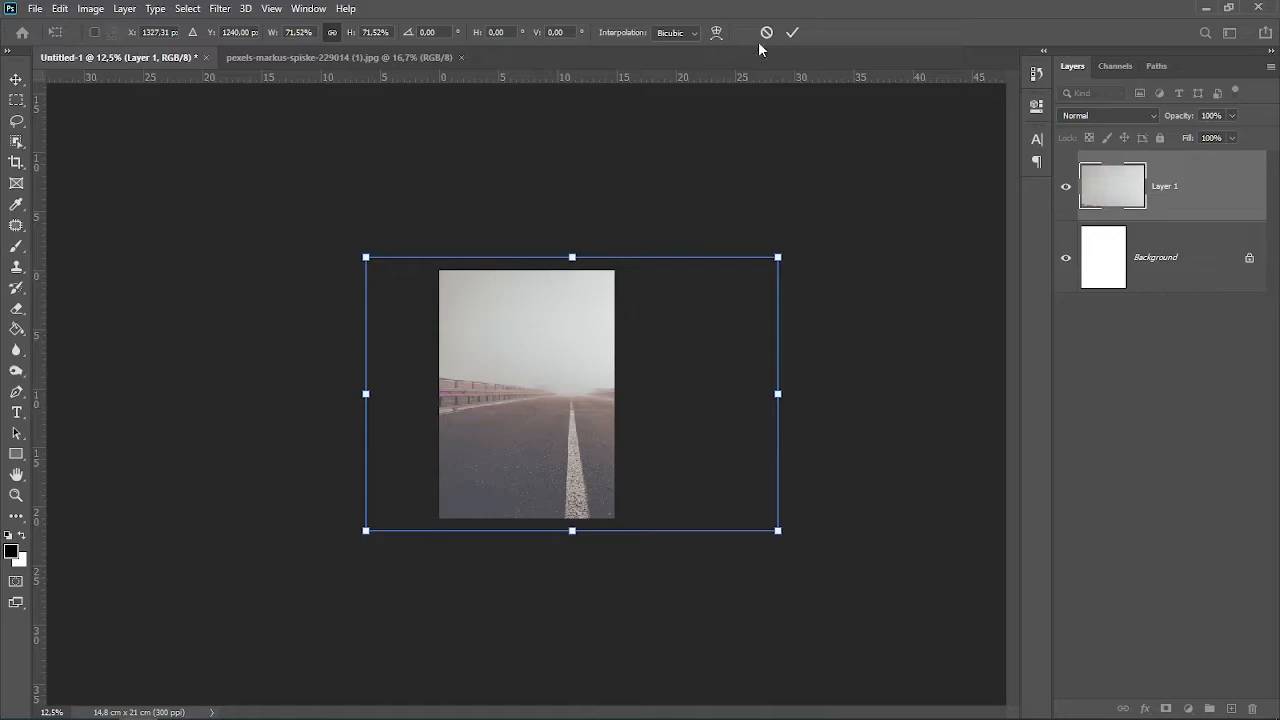
{"action": "left_click", "coordinate": [792, 32]}
- Close the road photo and open the PSD file containing the cut-out teal Beetle
{"action": "left_click", "coordinate": [377, 57]}
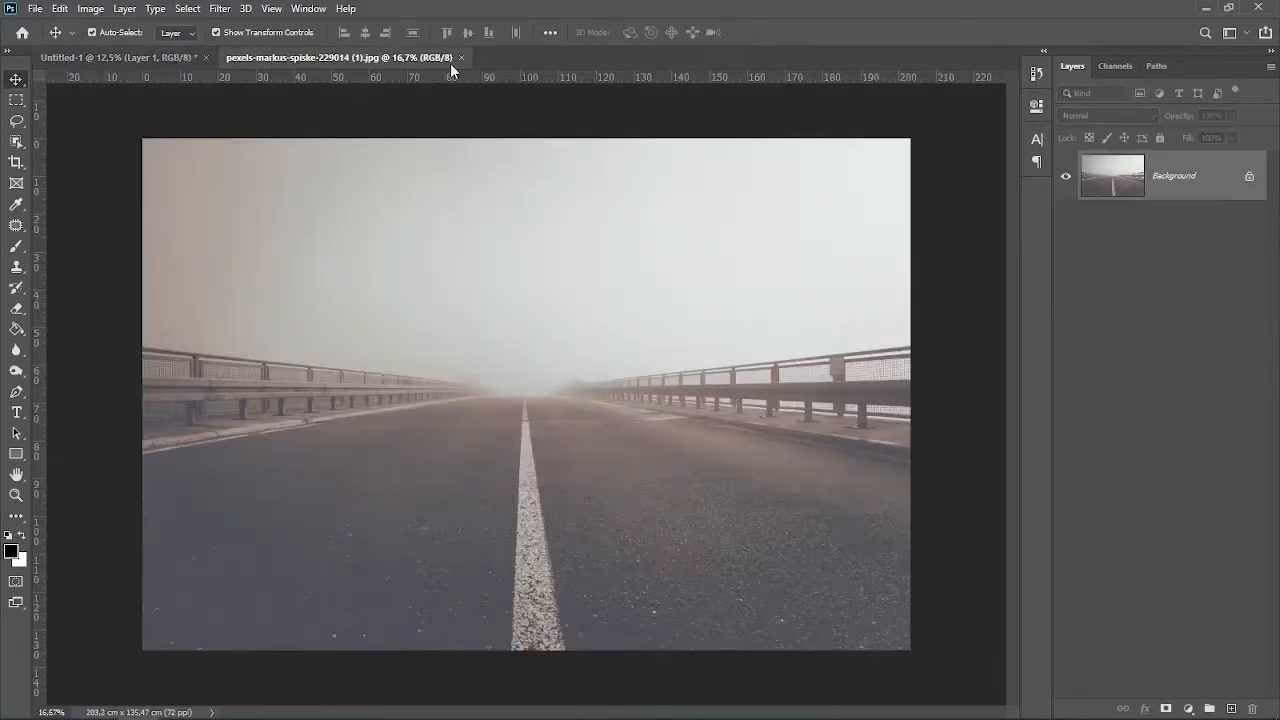
{"action": "left_click", "coordinate": [461, 57]}
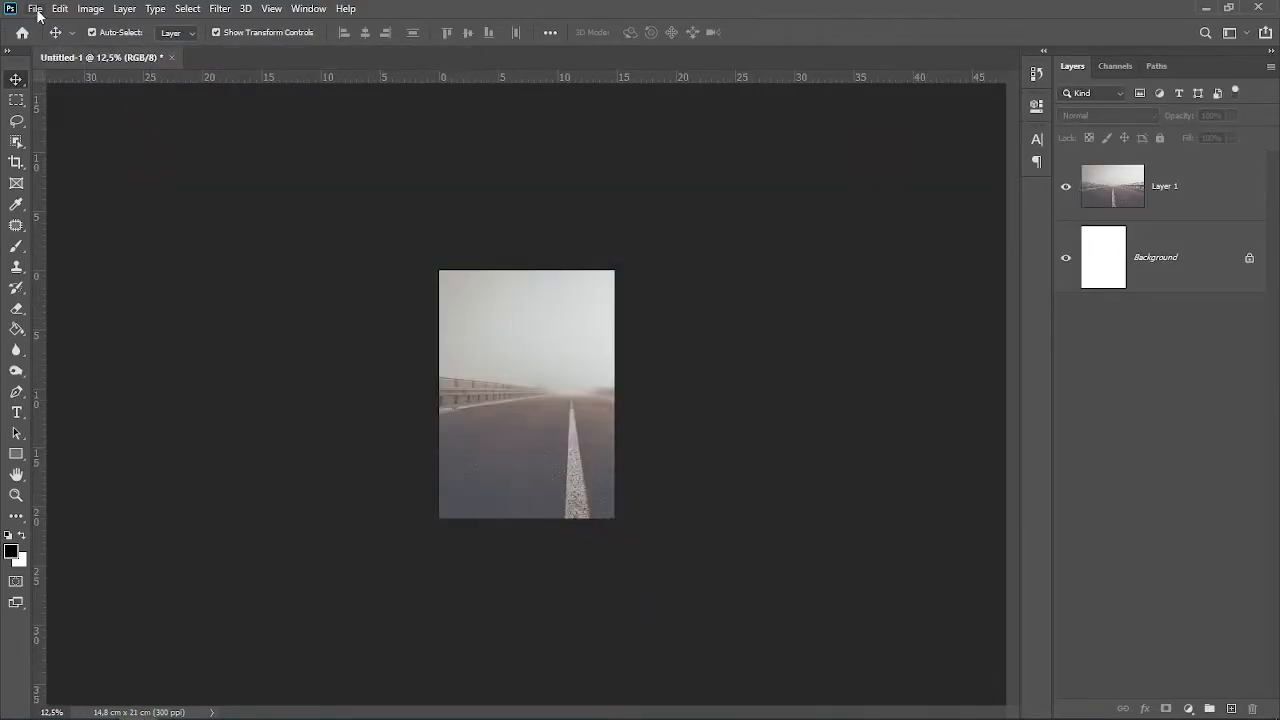
{"action": "left_click", "coordinate": [37, 10]}
{"action": "left_click", "coordinate": [57, 44]}
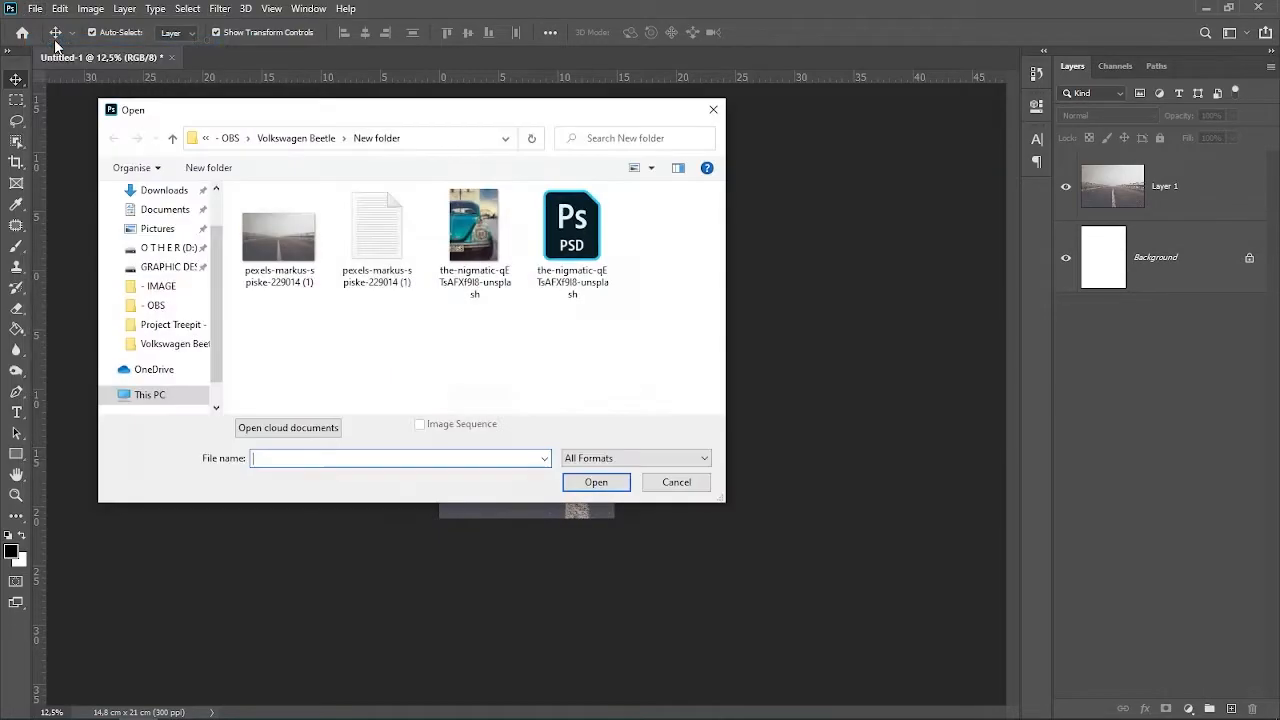
{"action": "left_click", "coordinate": [580, 250]}
{"action": "left_click", "coordinate": [596, 483]}
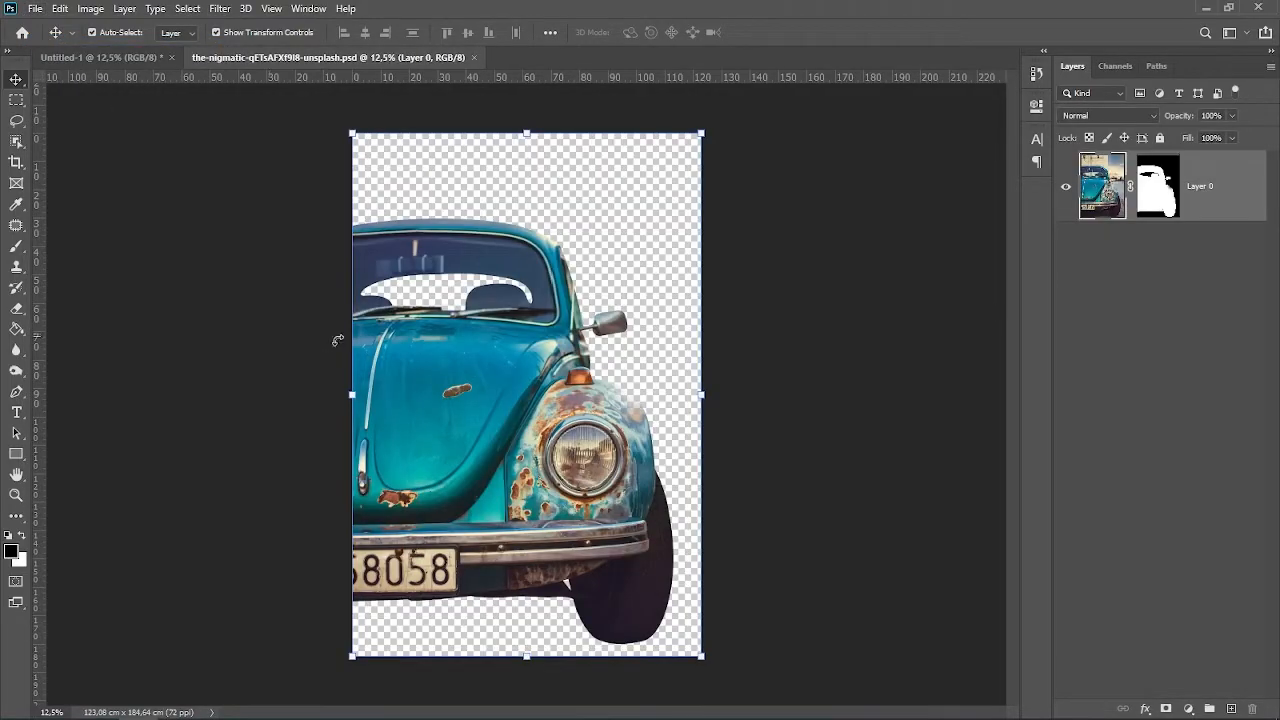
- Disable and re-enable the car's layer mask to compare the cut-out with the original photo
{"action": "left_click", "coordinate": [1162, 197], "text": "shift"}
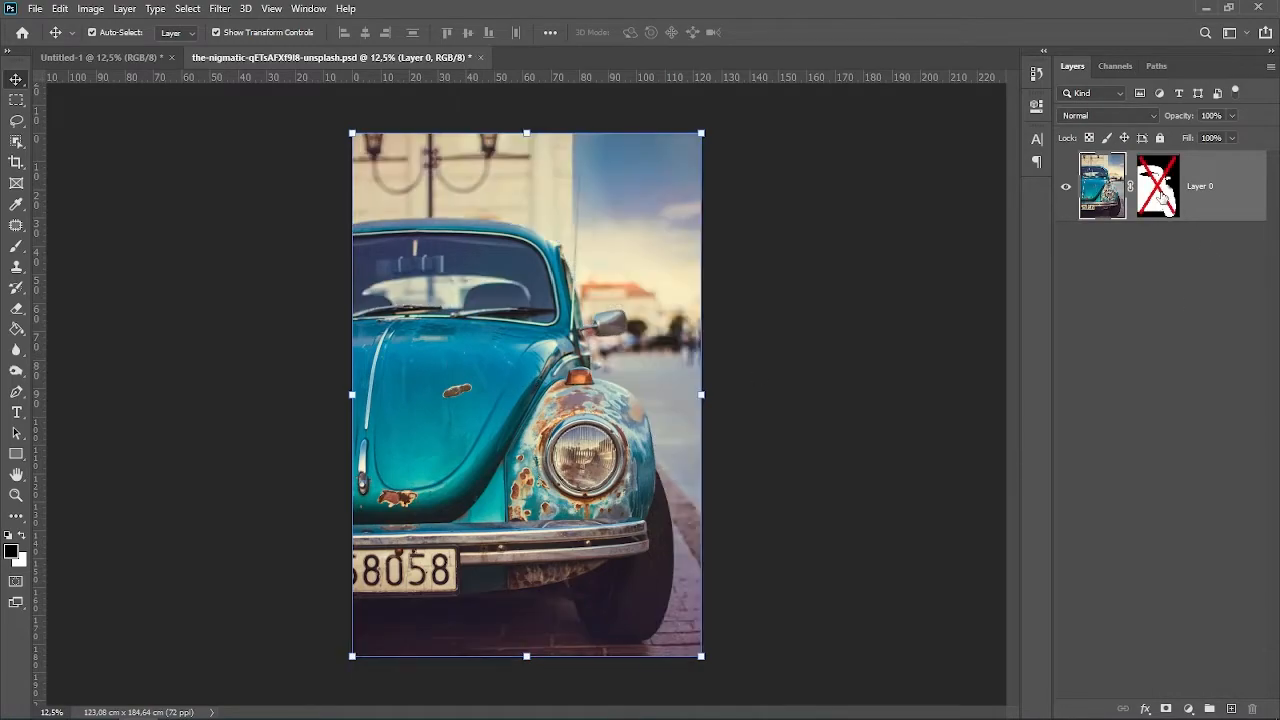
{"action": "left_click", "coordinate": [1162, 197], "text": "shift"}
{"action": "left_click", "coordinate": [1162, 197], "text": "shift"}
{"action": "left_click", "coordinate": [1162, 197], "text": "shift"}
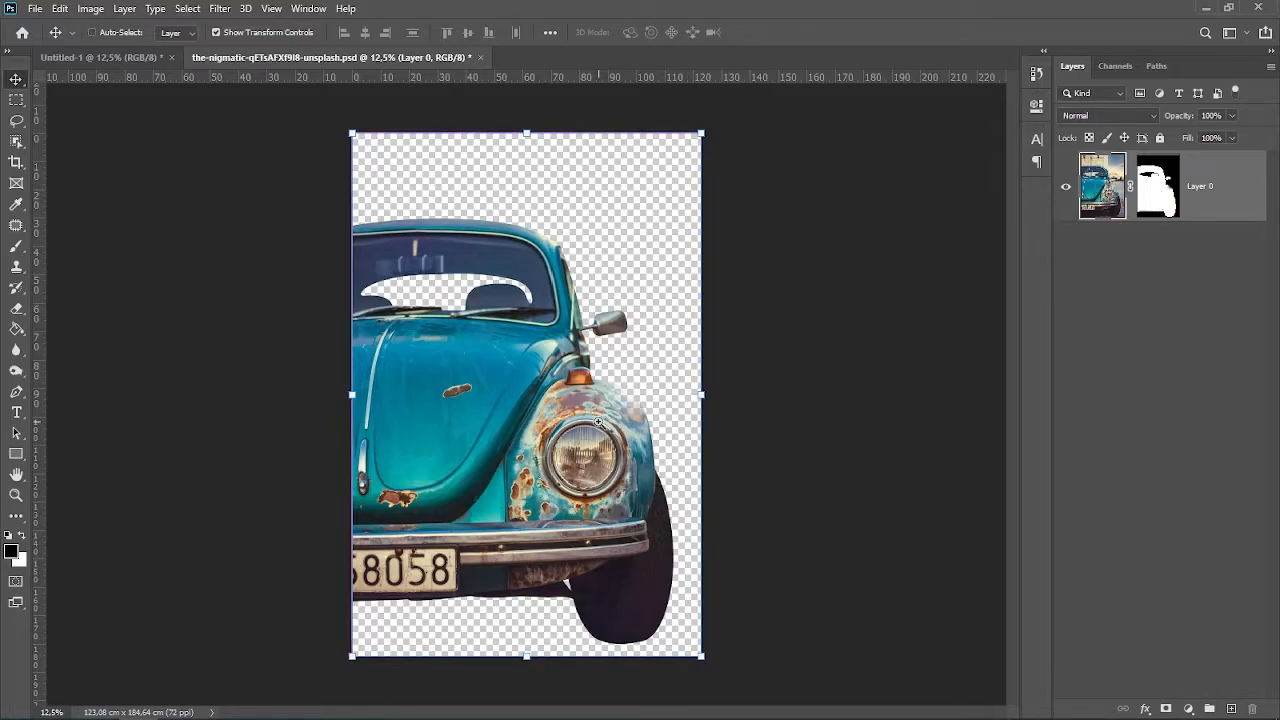
- Restore the faded fender above the headlight by painting with a soft white brush on the car's layer mask
{"action": "left_click", "coordinate": [600, 421], "text": "ctrl"}
{"action": "left_click", "coordinate": [600, 421], "text": "ctrl"}
{"action": "left_click", "coordinate": [609, 418], "text": "ctrl"}
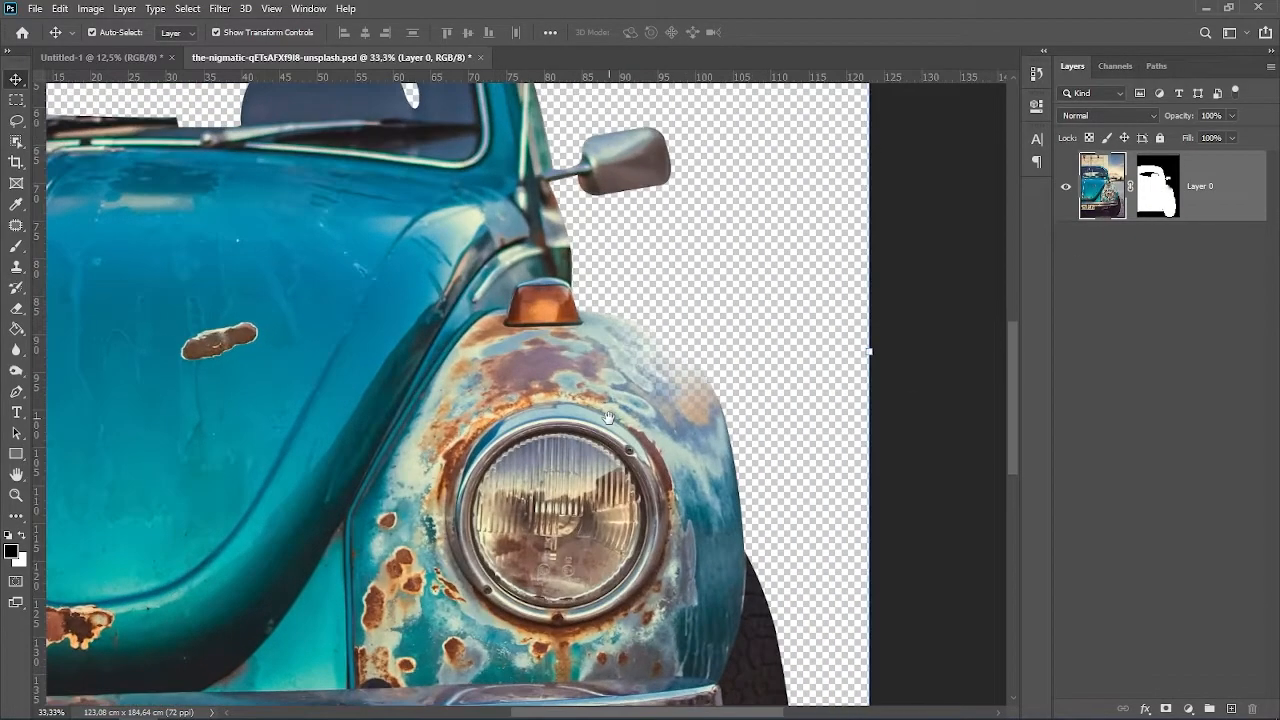
{"action": "left_click", "coordinate": [17, 248]}
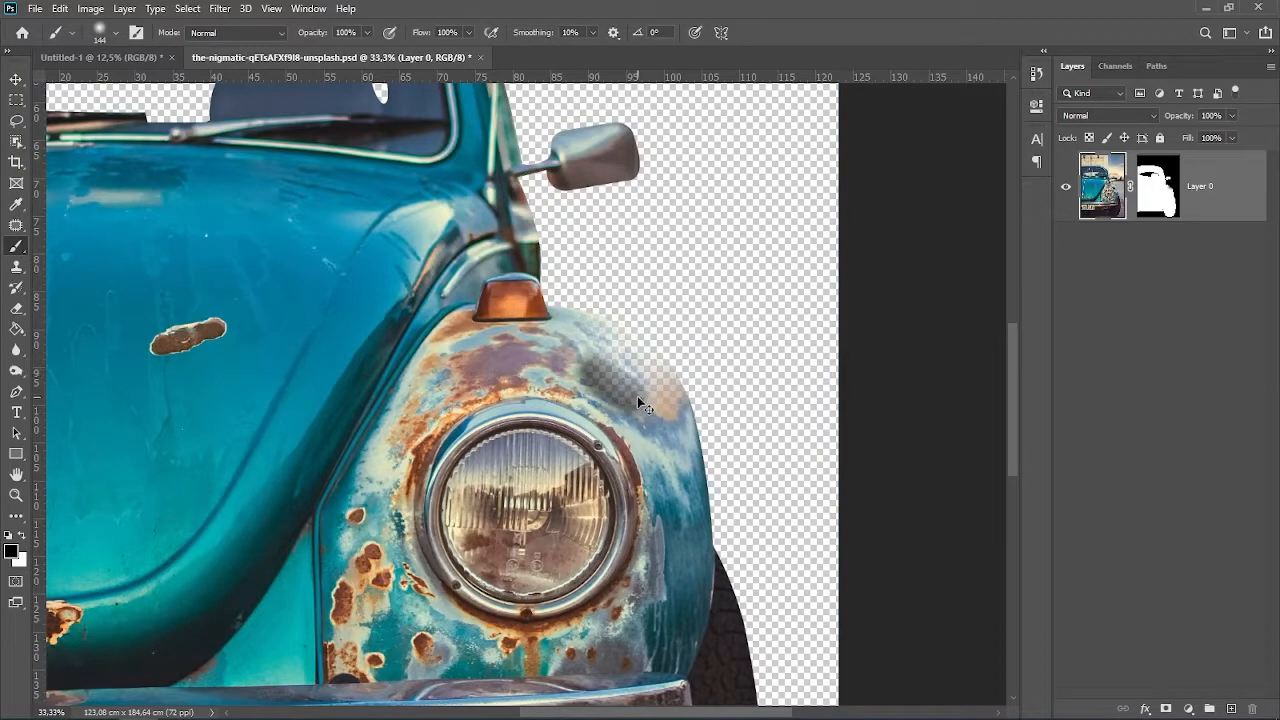
{"action": "left_click", "coordinate": [1162, 188]}
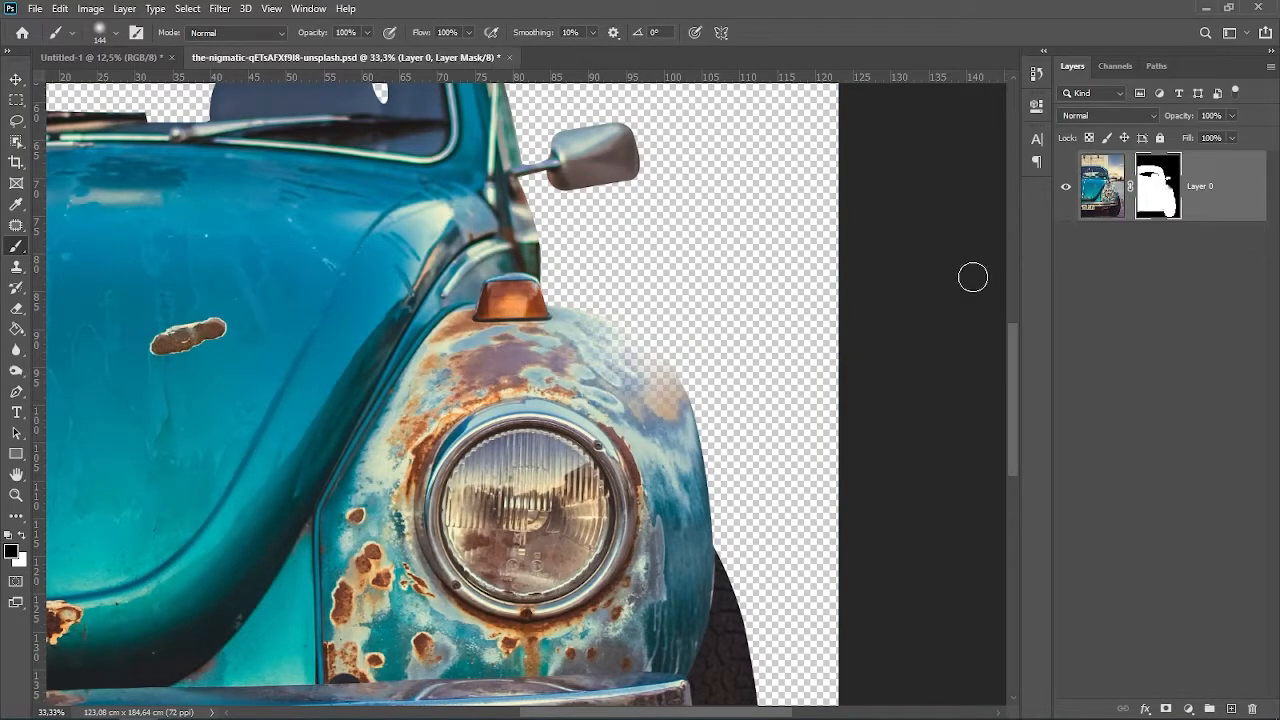
{"action": "mouse_move", "coordinate": [582, 374]}
{"action": "left_mouse_down"}
{"action": "mouse_move", "coordinate": [646, 401]}
{"action": "mouse_move", "coordinate": [625, 371]}
{"action": "mouse_move", "coordinate": [552, 444]}
{"action": "mouse_move", "coordinate": [577, 396]}
{"action": "mouse_move", "coordinate": [571, 363]}
{"action": "mouse_move", "coordinate": [647, 419]}
{"action": "mouse_move", "coordinate": [634, 369]}
{"action": "mouse_move", "coordinate": [594, 339]}
{"action": "mouse_move", "coordinate": [638, 368]}
{"action": "mouse_move", "coordinate": [624, 348]}
{"action": "mouse_move", "coordinate": [659, 388]}
{"action": "mouse_move", "coordinate": [652, 365]}
{"action": "mouse_move", "coordinate": [614, 343]}
{"action": "mouse_move", "coordinate": [669, 401]}
{"action": "left_mouse_up"}
{"action": "left_click", "coordinate": [21, 538]}
{"action": "mouse_move", "coordinate": [623, 348]}
{"action": "left_mouse_down"}
{"action": "mouse_move", "coordinate": [565, 328]}
{"action": "mouse_move", "coordinate": [648, 375]}
{"action": "left_mouse_up"}
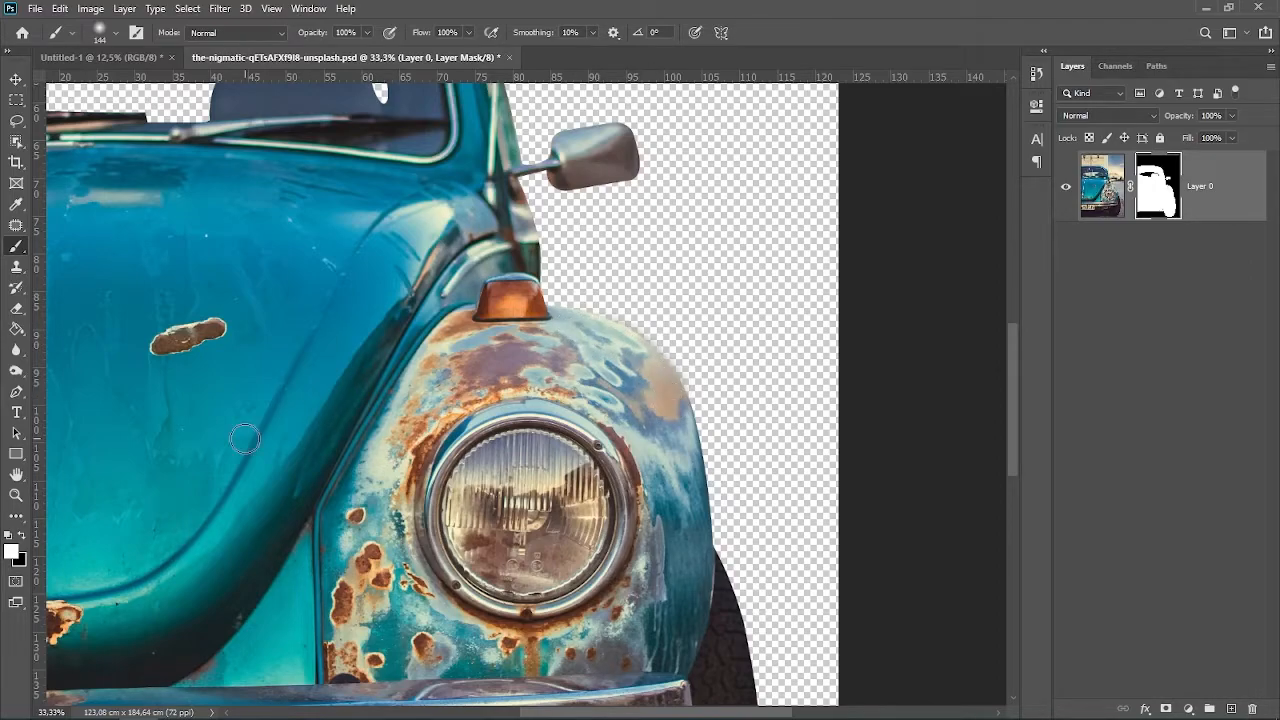
- Clean up the mask outside the fender's upper edge with a black Hard Round brush of 144 px
{"action": "right_click", "coordinate": [598, 354]}
{"action": "left_click", "coordinate": [848, 518]}
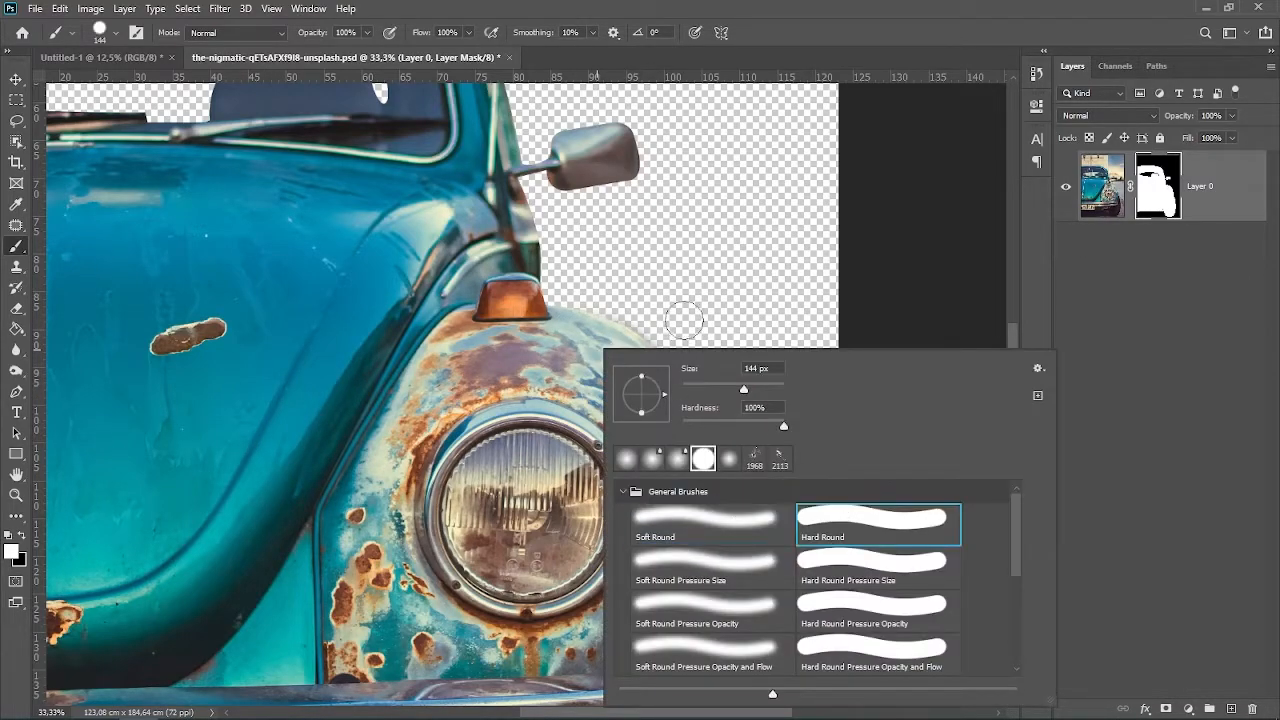
{"action": "left_click", "coordinate": [680, 312]}
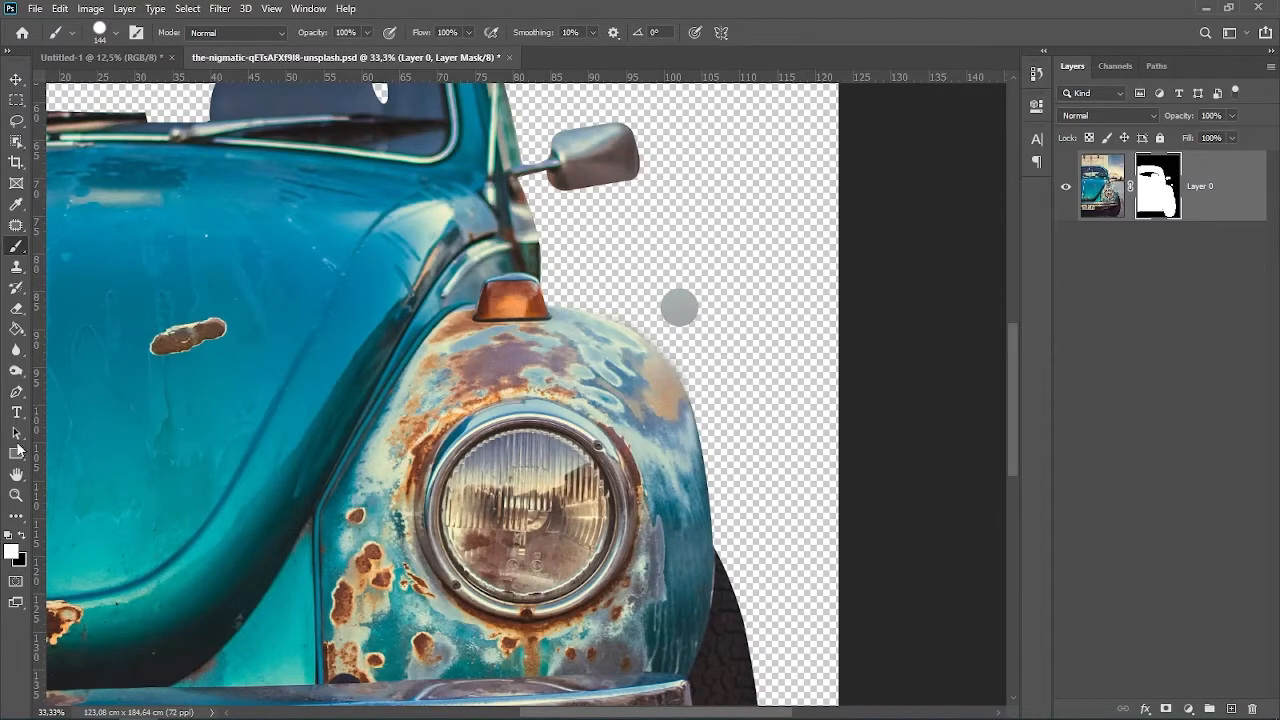
{"action": "left_click", "coordinate": [22, 535]}
{"action": "left_click", "coordinate": [679, 307]}
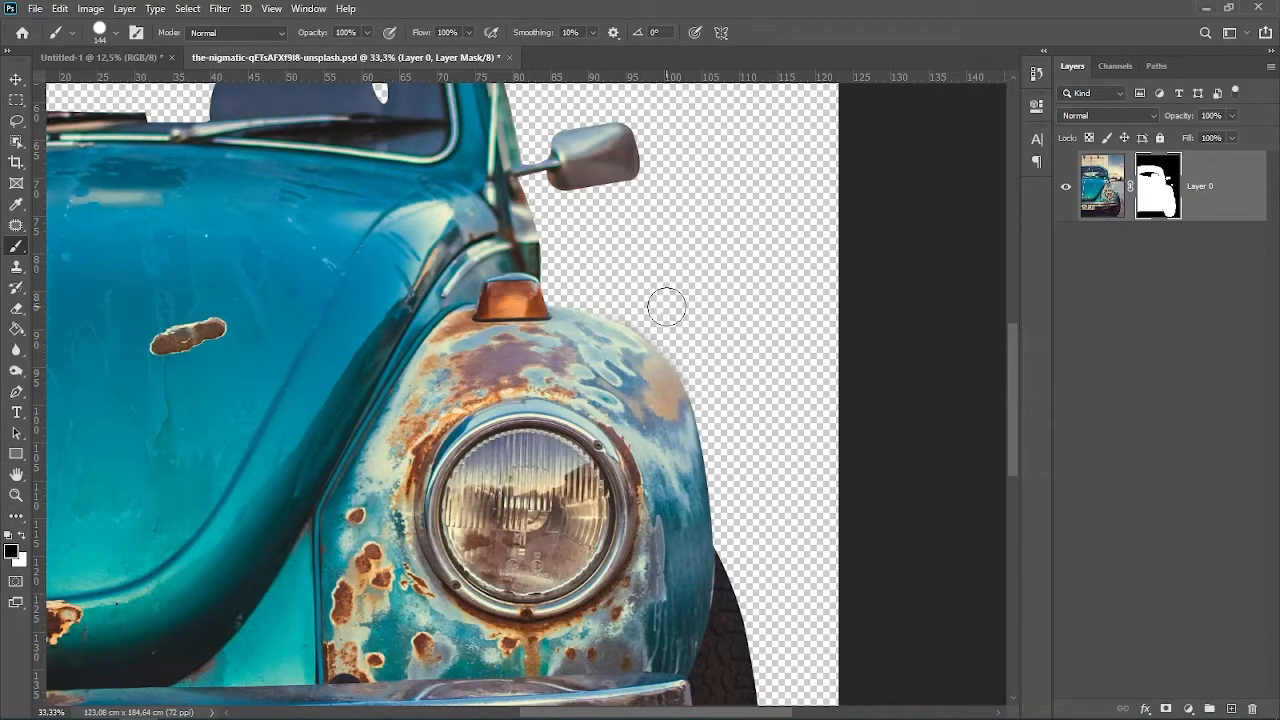
{"action": "left_click_drag", "start_coordinate": [621, 303], "coordinate": [701, 369]}
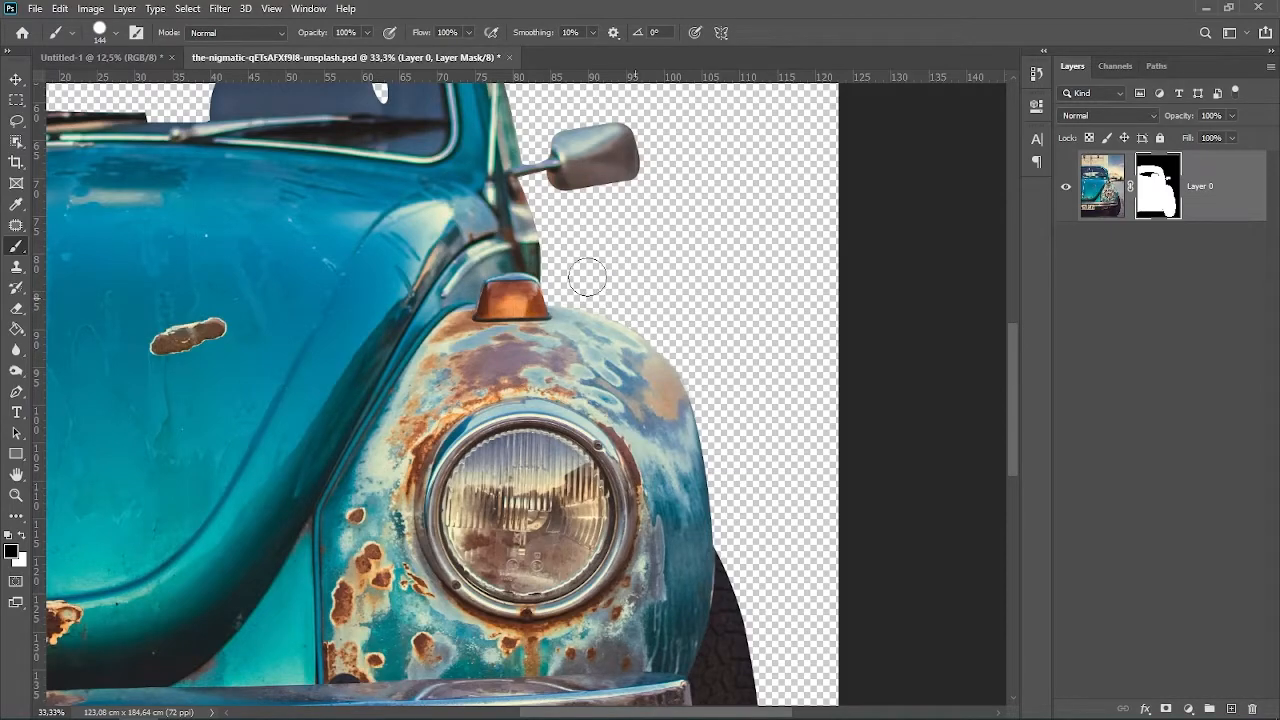
- Convert the masked car layer to a smart object and copy it into Untitled-1
{"action": "key", "text": "v"}
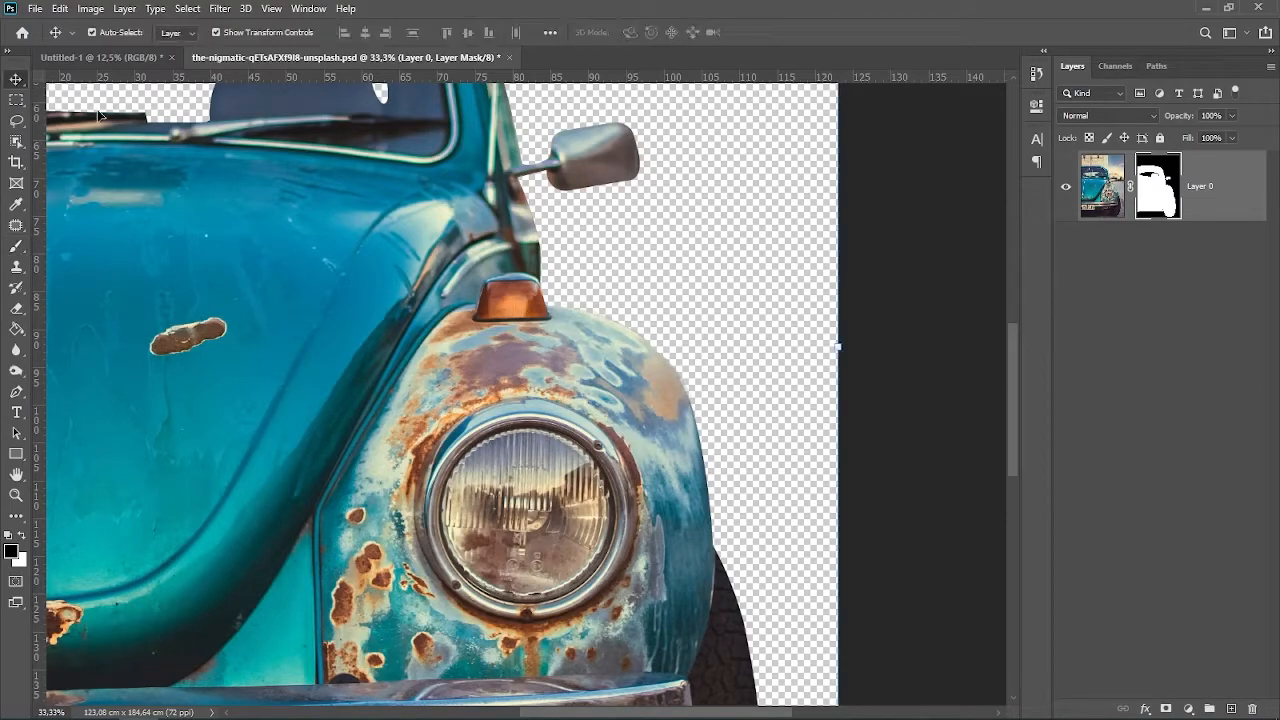
{"action": "right_click", "coordinate": [1200, 194]}
{"action": "left_click", "coordinate": [1090, 264]}
{"action": "key", "text": "ctrl+minus"}
{"action": "key", "text": "ctrl+minus"}
{"action": "key", "text": "ctrl+minus"}
{"action": "left_click_drag", "start_coordinate": [469, 240], "coordinate": [580, 415]}
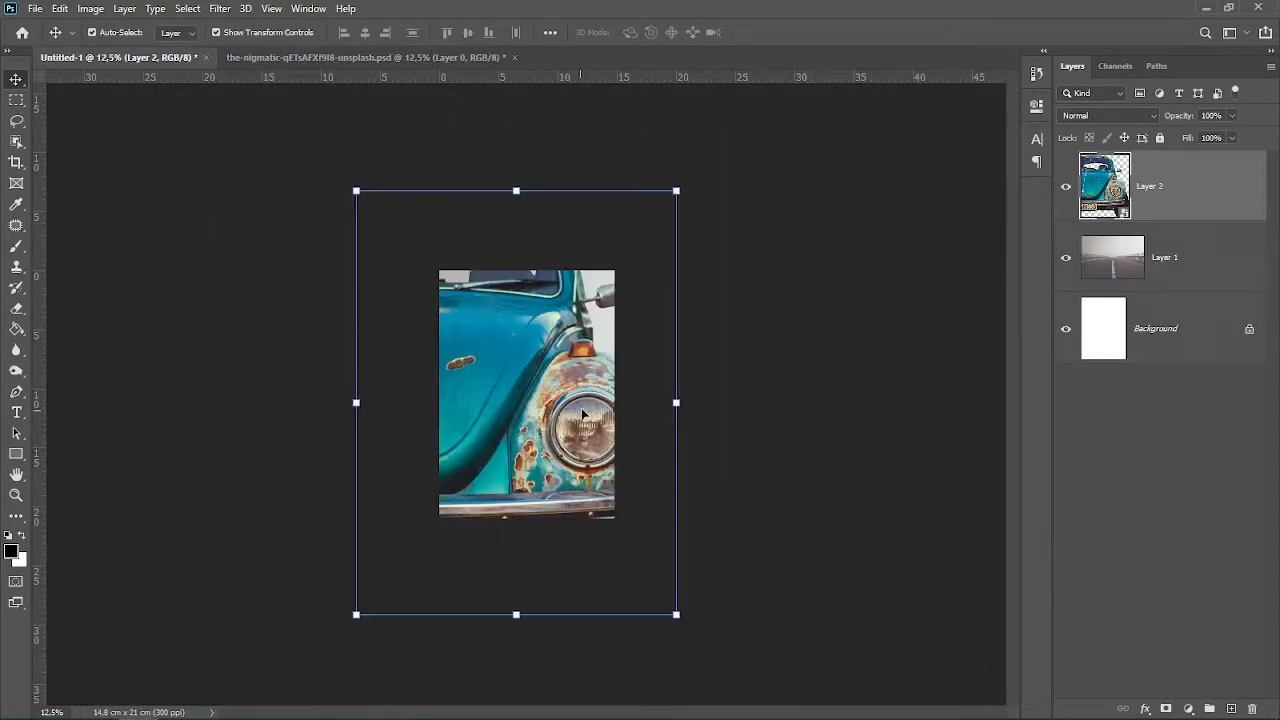
- Scale down the car and position it beside the white road line, with its cut-off side extending past the canvas edge
{"action": "left_click_drag", "start_coordinate": [678, 191], "coordinate": [543, 363]}
{"action": "left_click_drag", "start_coordinate": [473, 462], "coordinate": [501, 369]}
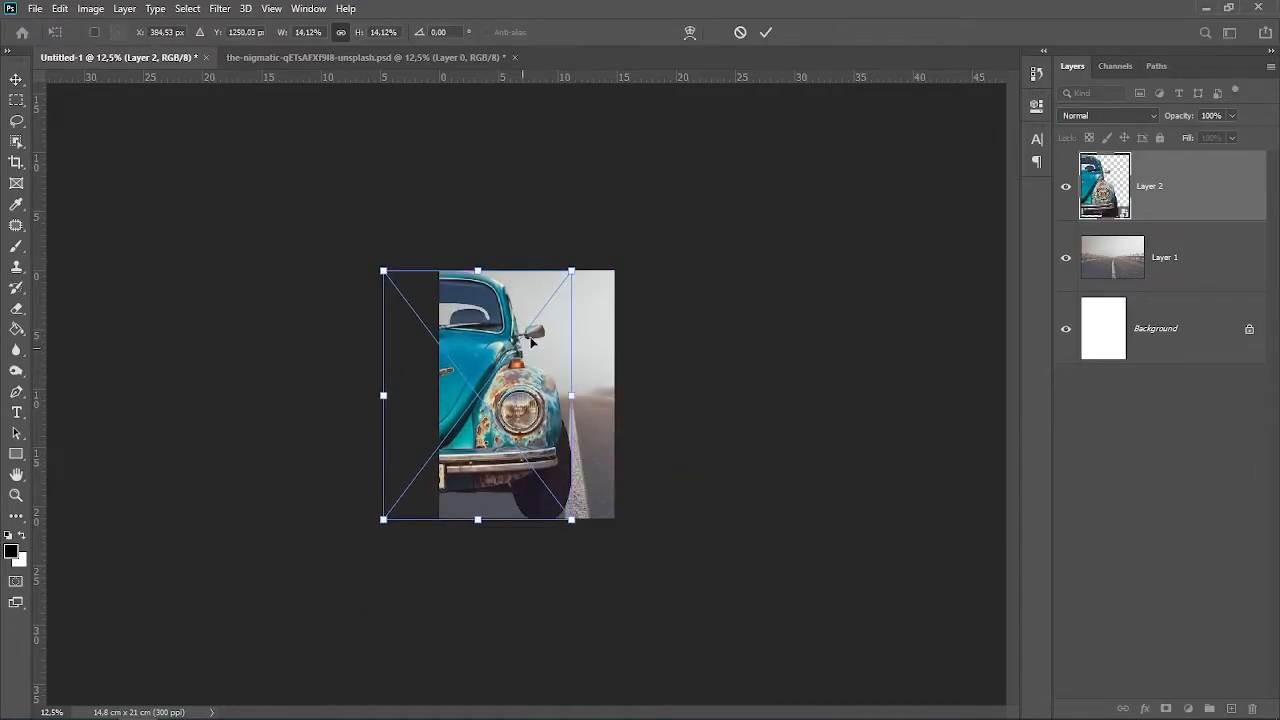
{"action": "left_click_drag", "start_coordinate": [575, 271], "coordinate": [530, 324]}
{"action": "left_click_drag", "start_coordinate": [487, 441], "coordinate": [458, 394]}
{"action": "key", "text": "Return"}
{"action": "left_click", "coordinate": [778, 400]}
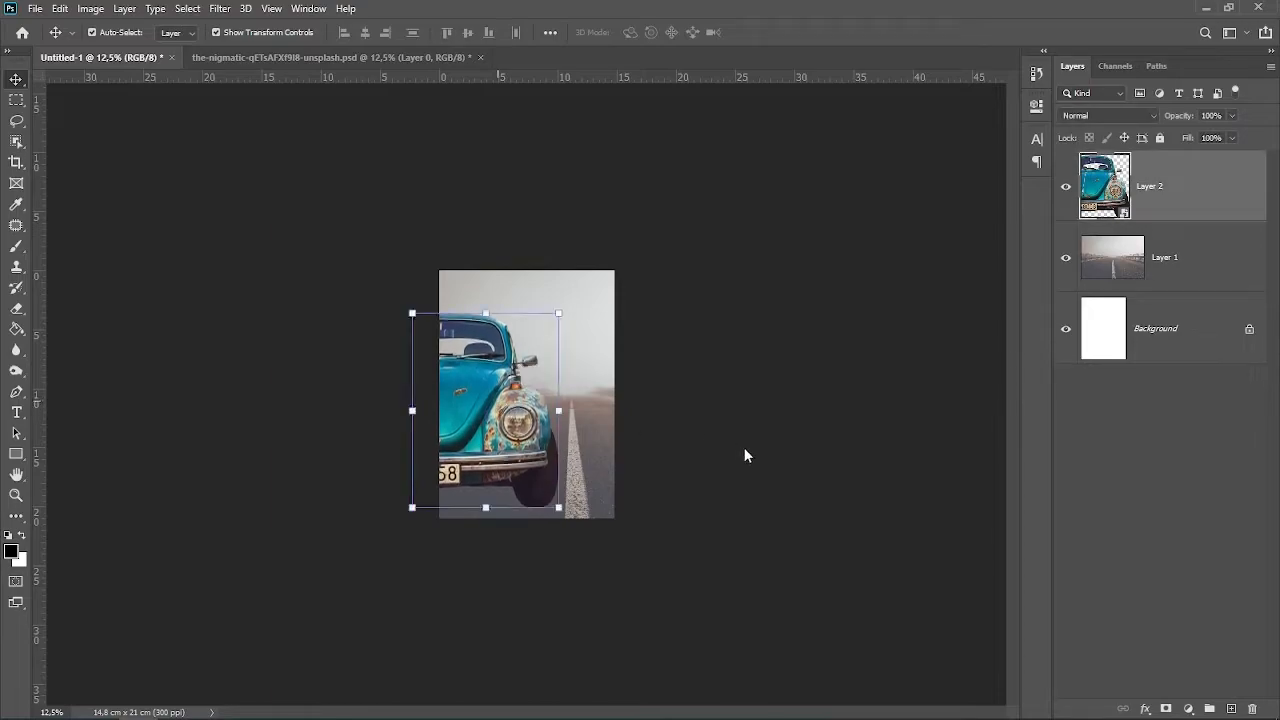
{"action": "left_click", "coordinate": [744, 447]}
- Compress the road layer's height to about 95% so its upper edge meets the top of the canvas
{"action": "left_click", "coordinate": [612, 422]}
{"action": "key", "text": "ctrl+plus"}
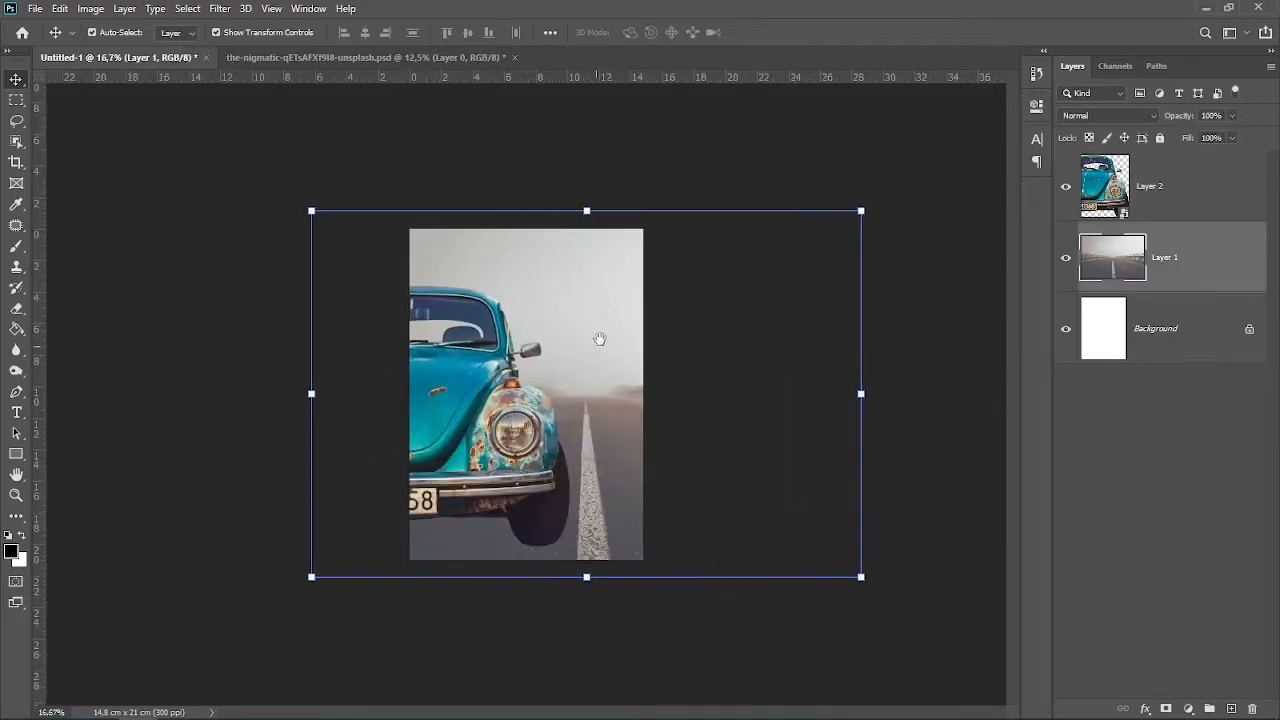
{"action": "left_click_drag", "start_coordinate": [597, 209], "coordinate": [586, 226]}
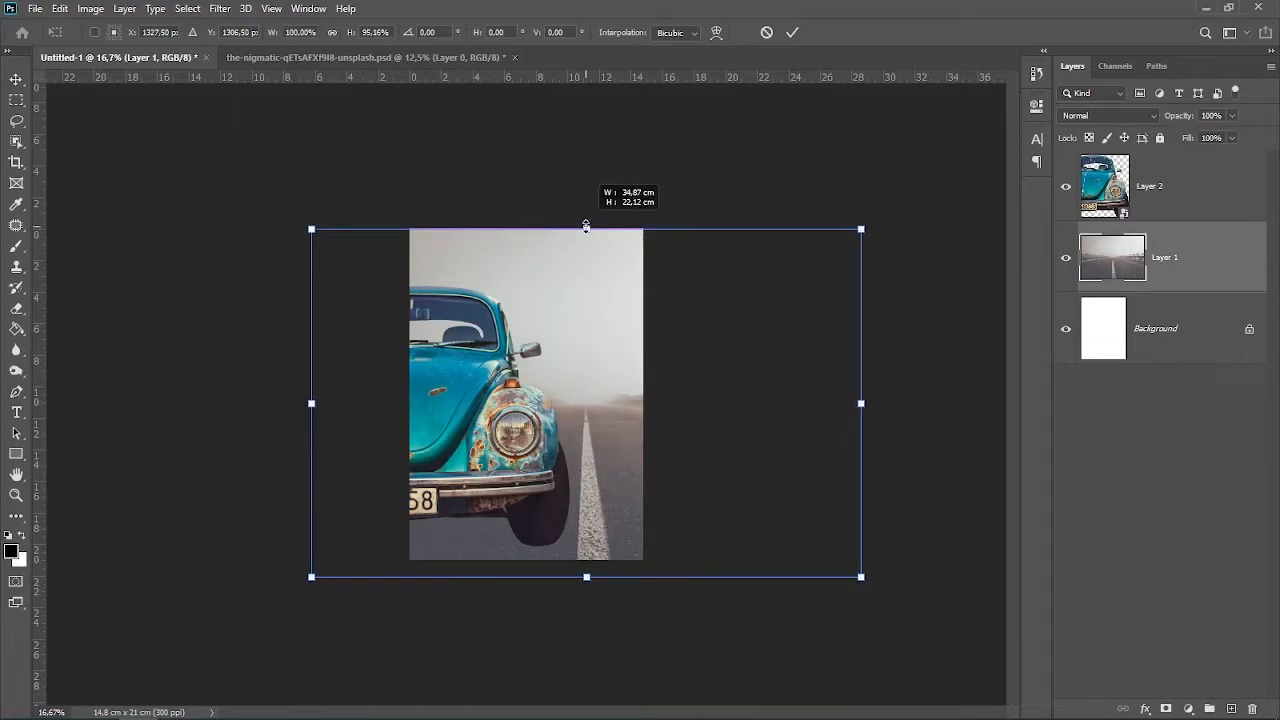
{"action": "key", "text": "Return"}
- Shift the car slightly toward the white road line and a little downward
{"action": "left_click", "coordinate": [495, 450]}
{"action": "left_click_drag", "start_coordinate": [495, 450], "coordinate": [500, 448]}
{"action": "left_click", "coordinate": [860, 484]}
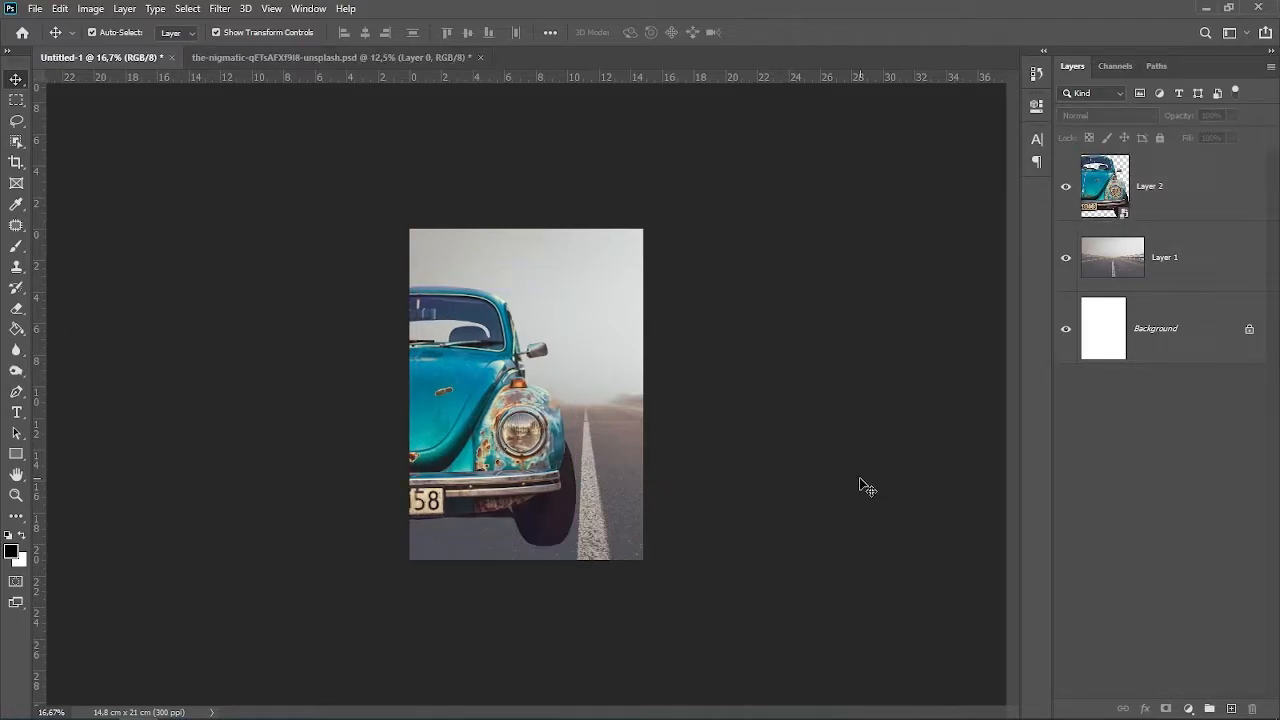
{"action": "left_click", "coordinate": [474, 416]}
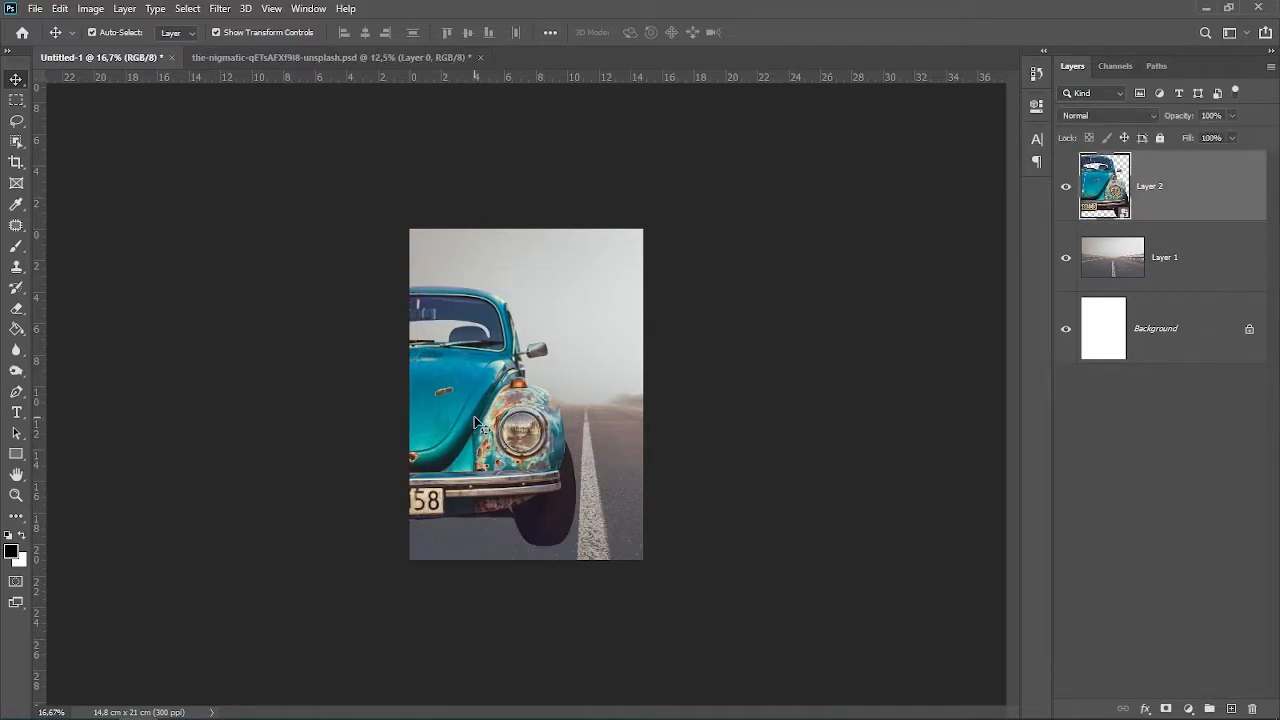
{"action": "left_click", "coordinate": [810, 420]}
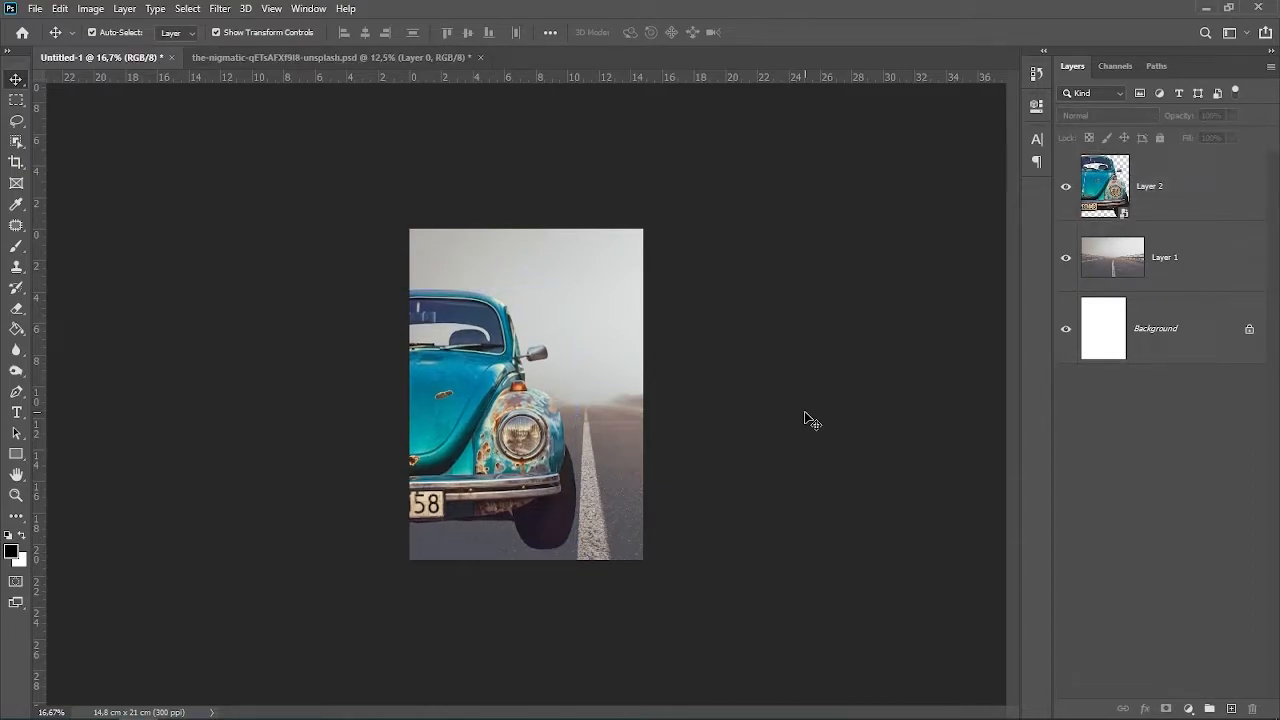
{"action": "left_click", "coordinate": [502, 404]}
{"action": "left_click", "coordinate": [1188, 708]}
{"action": "left_click", "coordinate": [1089, 500]}
{"action": "left_click", "coordinate": [821, 448]}
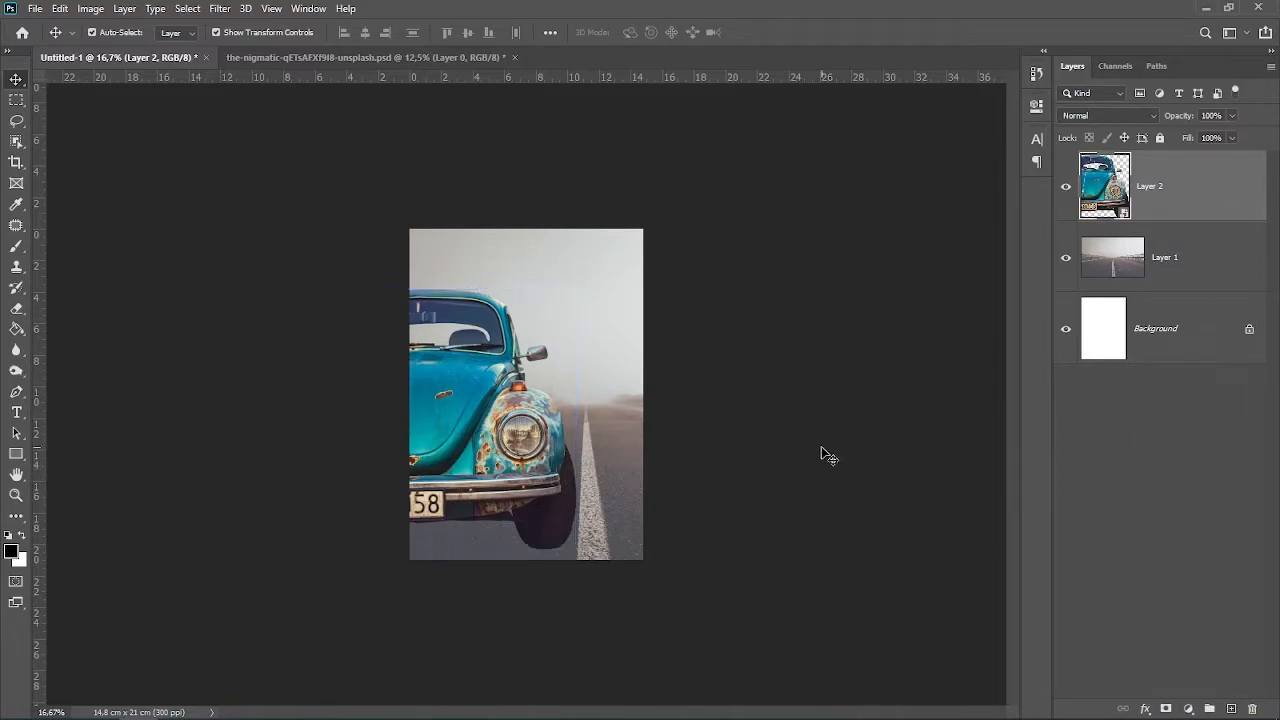
- Nudge the car layer a few small steps farther down on the road
{"action": "left_click", "coordinate": [513, 410]}
{"action": "key", "text": "Down"}
{"action": "key", "text": "Down"}
{"action": "key", "text": "Down"}
{"action": "key", "text": "Down"}
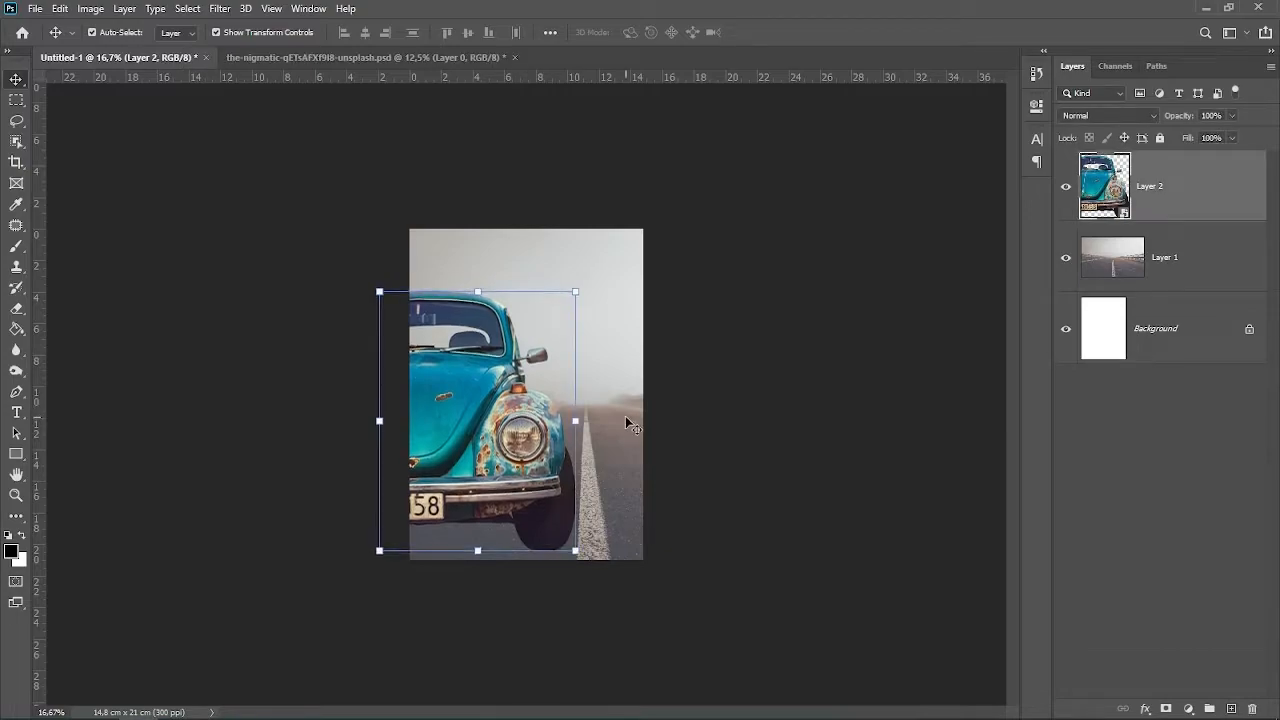
- Add a Levels adjustment clipped to the car layer, with midtones at 0.85 and the output black level at 39
{"action": "left_click", "coordinate": [1190, 710]}
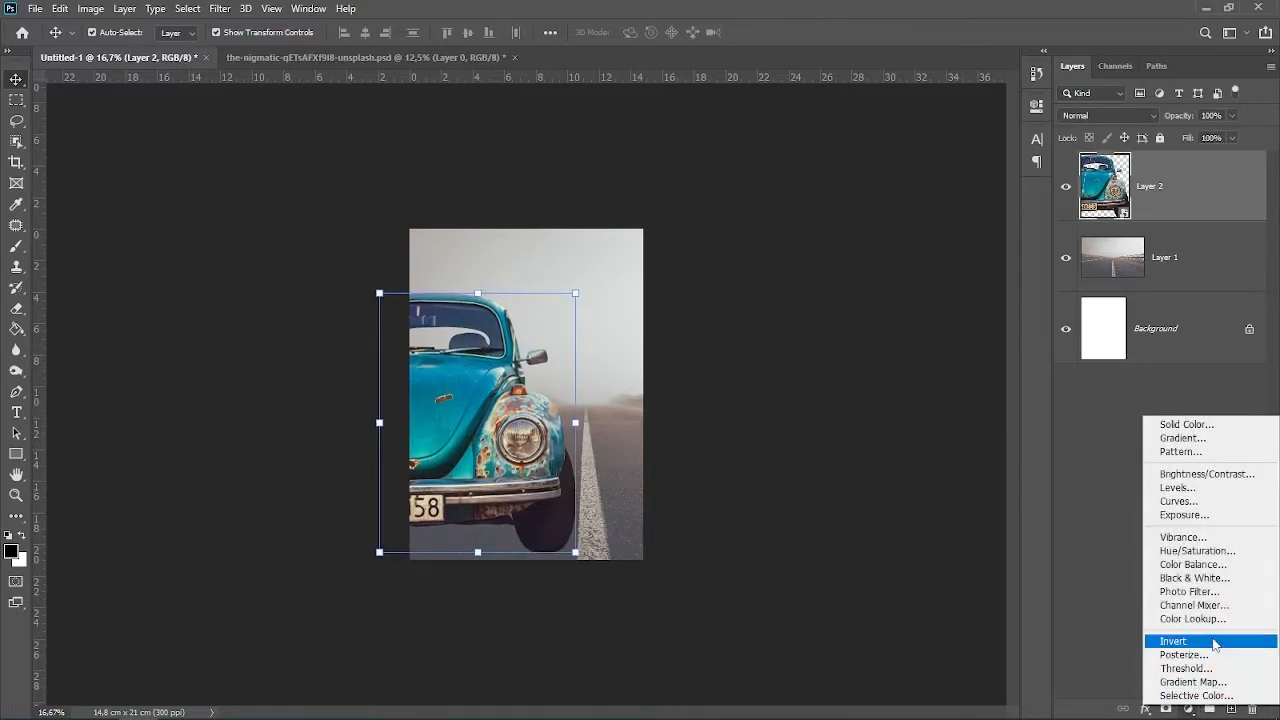
{"action": "left_click", "coordinate": [1208, 490]}
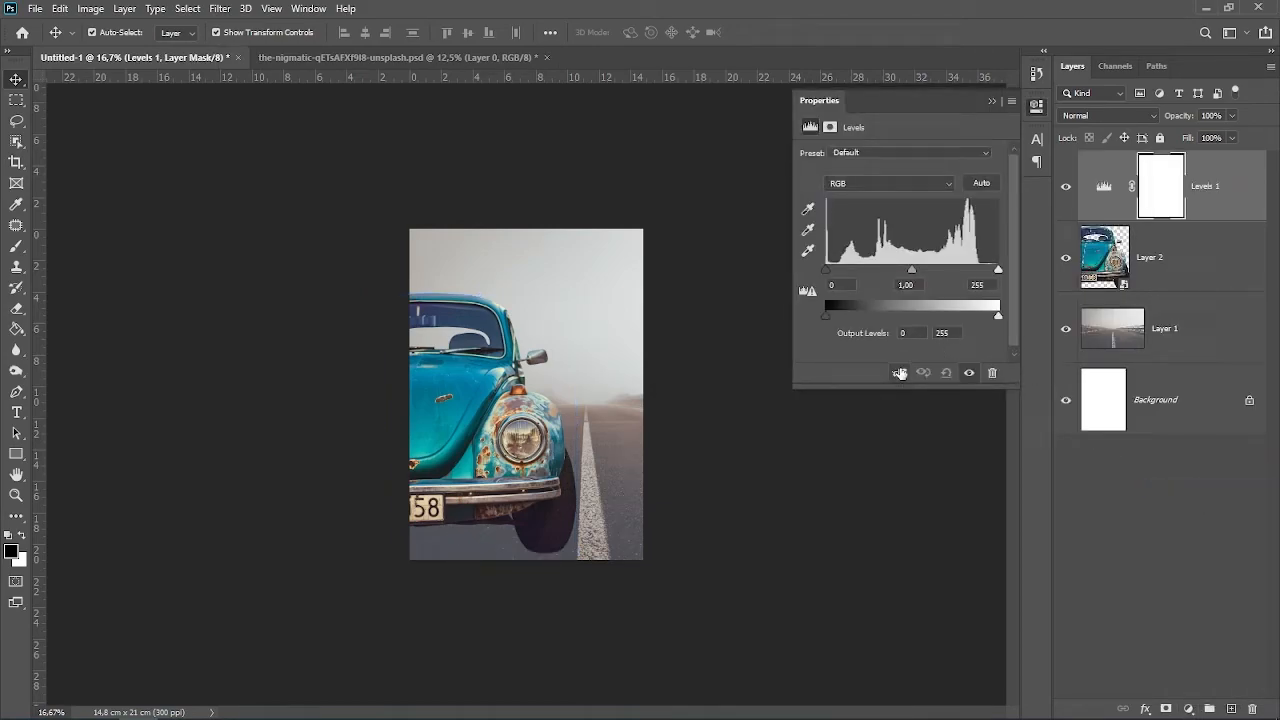
{"action": "left_click", "coordinate": [899, 373]}
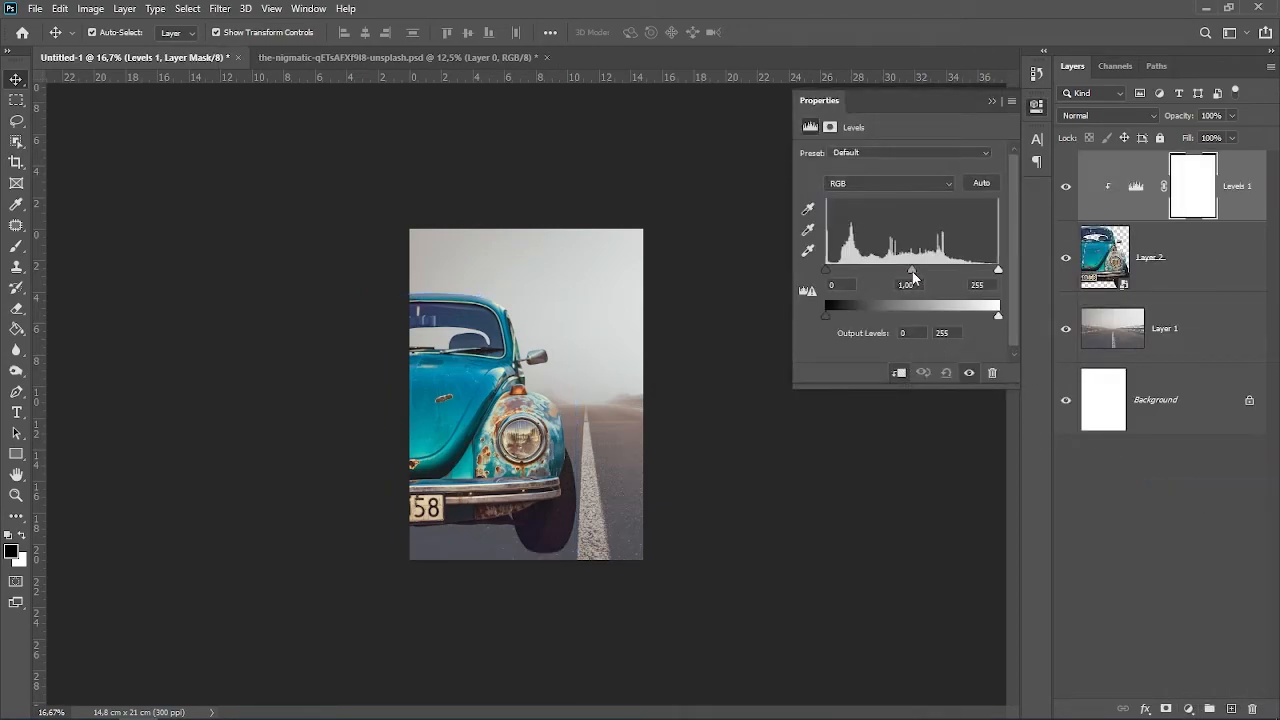
{"action": "left_click_drag", "start_coordinate": [914, 272], "coordinate": [917, 273]}
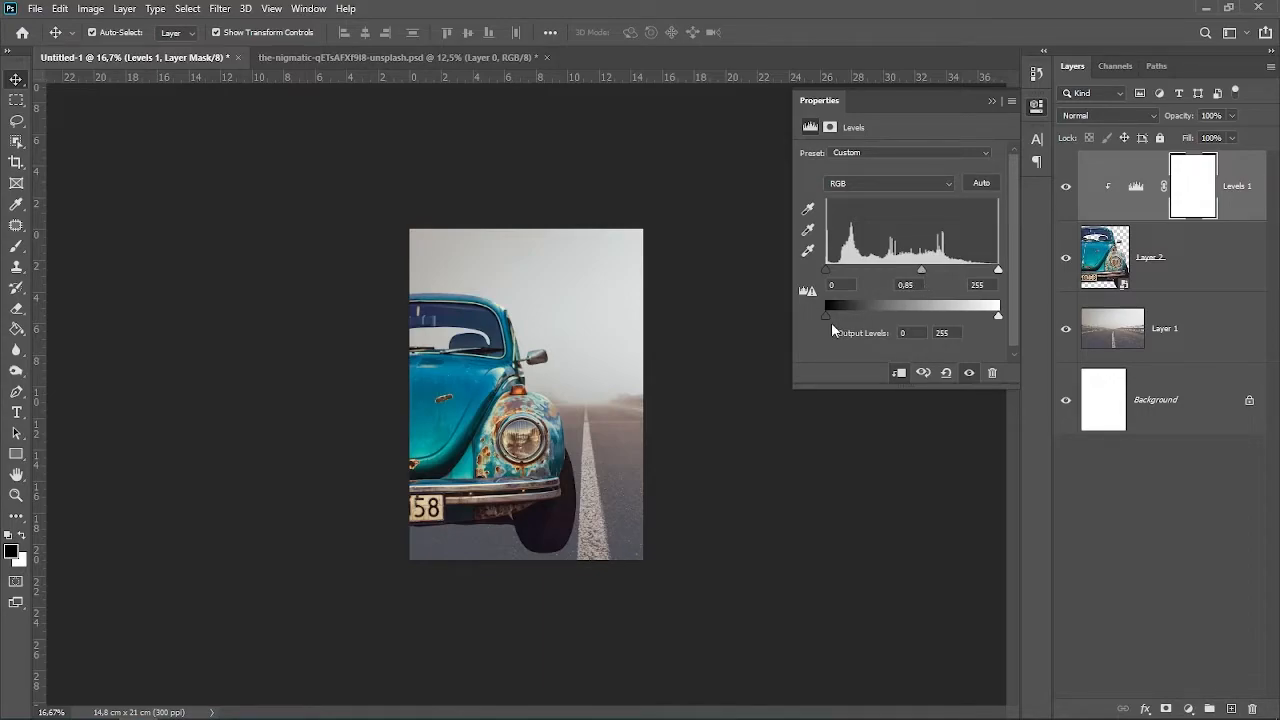
{"action": "mouse_move", "coordinate": [831, 315]}
{"action": "left_mouse_down"}
{"action": "mouse_move", "coordinate": [862, 320]}
{"action": "mouse_move", "coordinate": [850, 320]}
{"action": "left_mouse_up"}
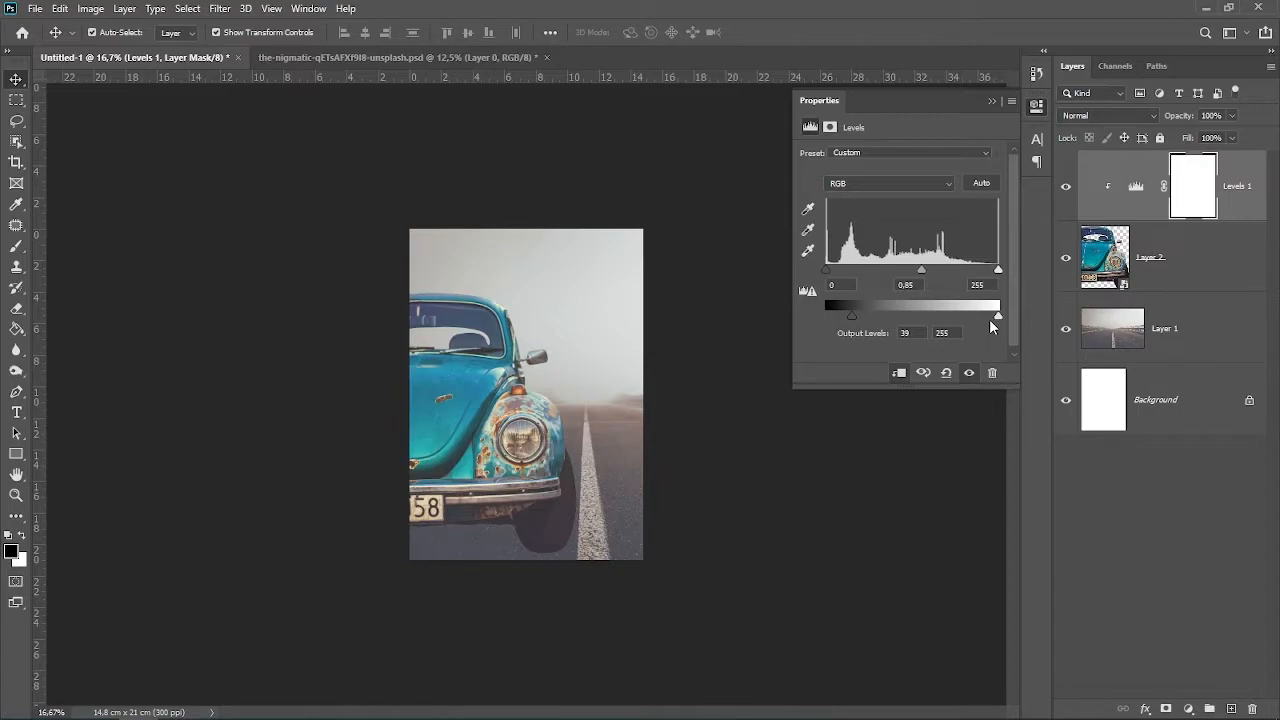
{"action": "left_click", "coordinate": [992, 102]}
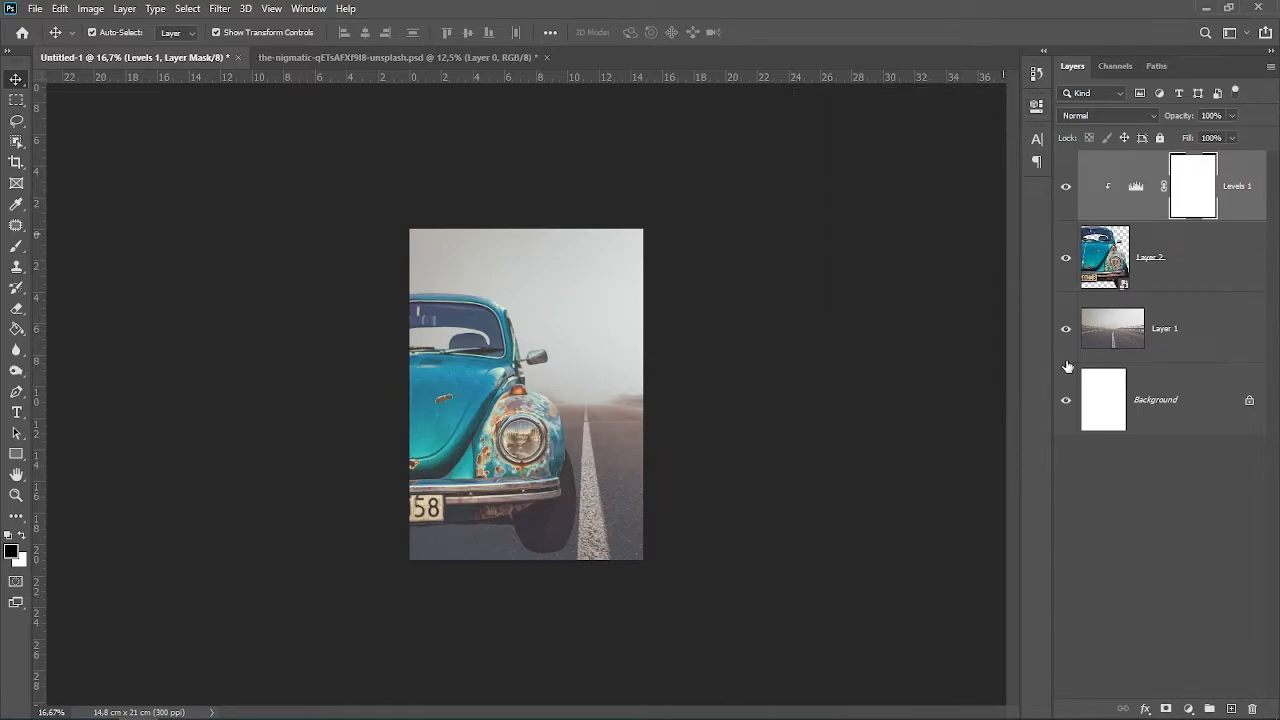
- Add a Color Lookup adjustment above the Levels layer with the Soft_Warming.look 3D LUT, clipped to the car
{"action": "left_click", "coordinate": [1197, 478]}
{"action": "left_click", "coordinate": [1236, 188]}
{"action": "left_click", "coordinate": [1189, 707]}
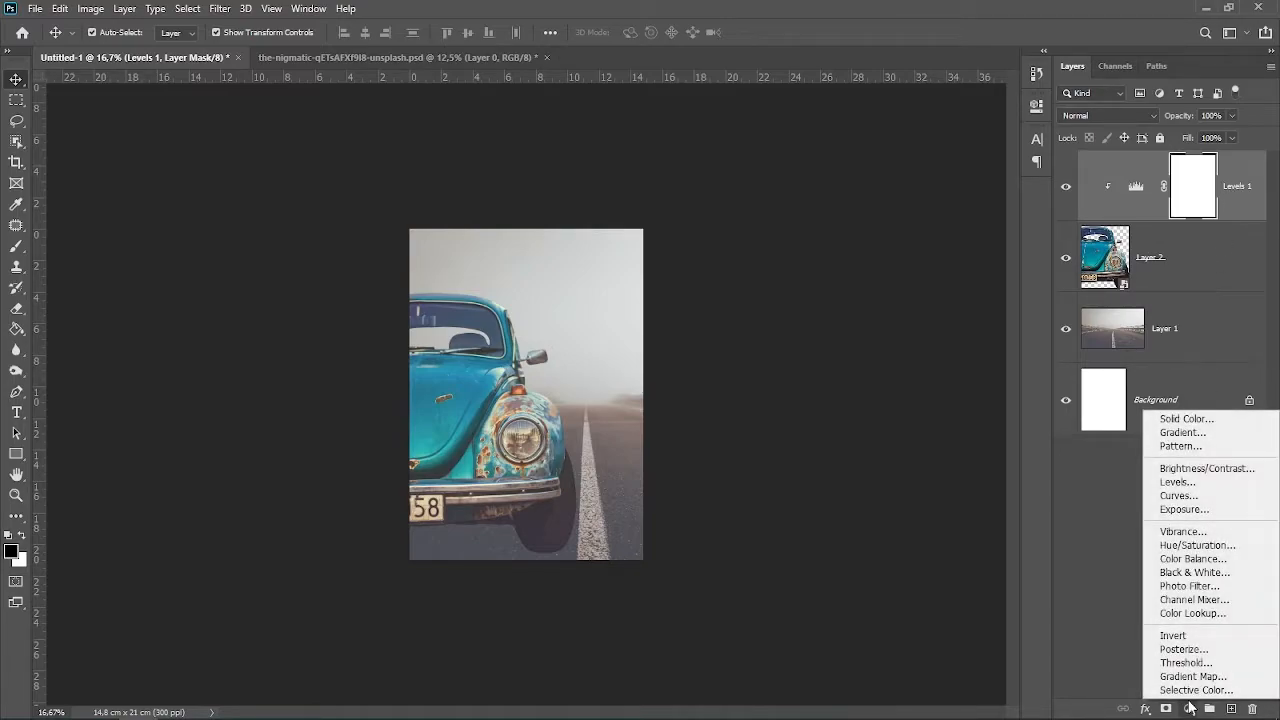
{"action": "left_click", "coordinate": [1201, 613]}
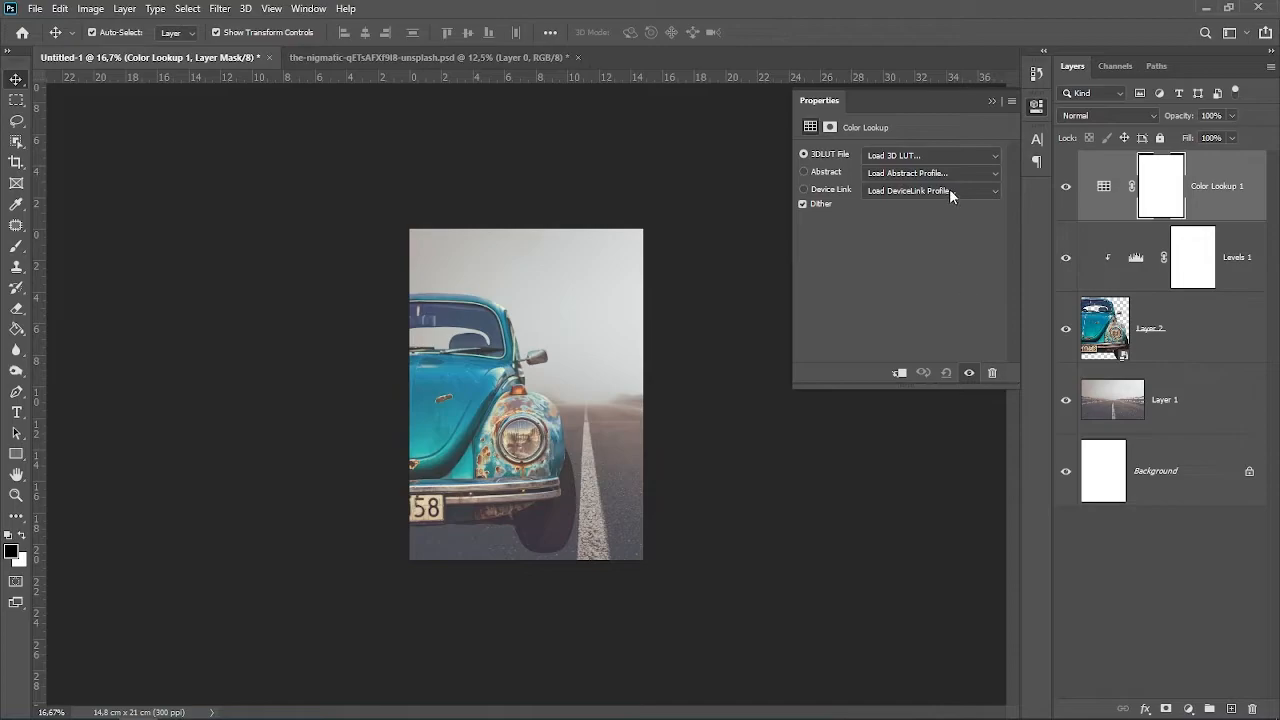
{"action": "left_click", "coordinate": [930, 155]}
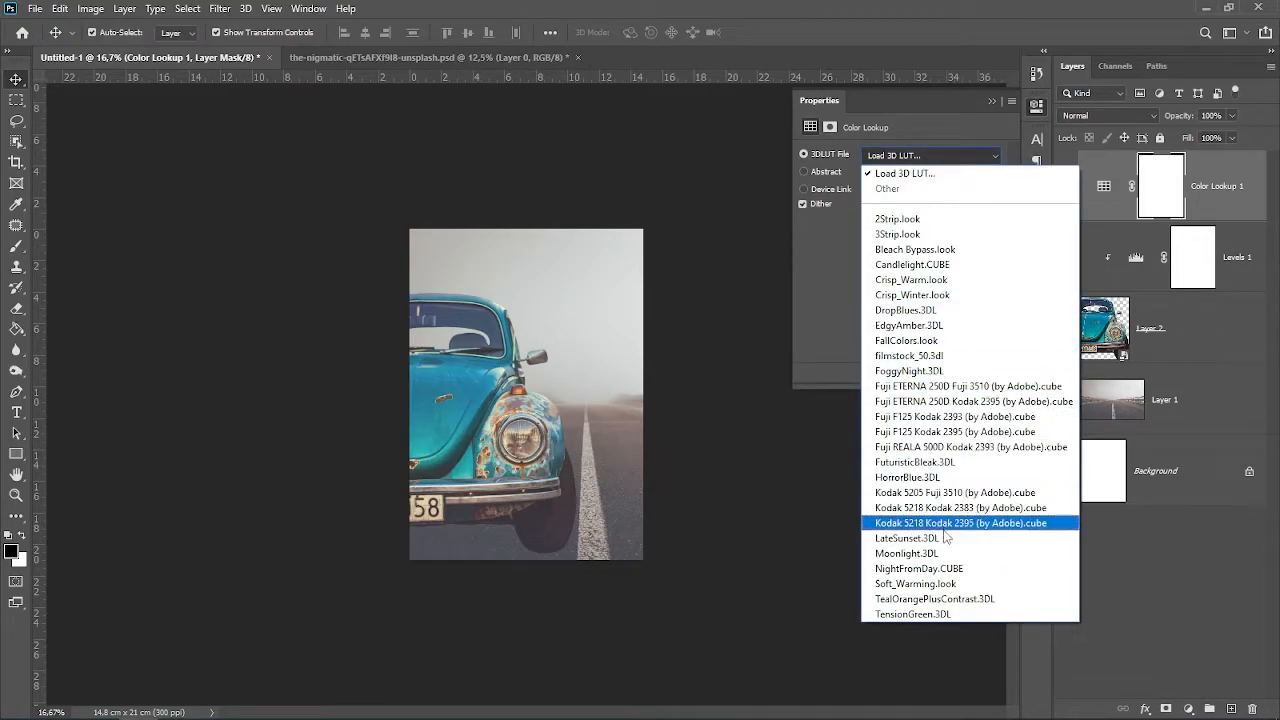
{"action": "left_click", "coordinate": [940, 584]}
{"action": "left_click", "coordinate": [900, 375]}
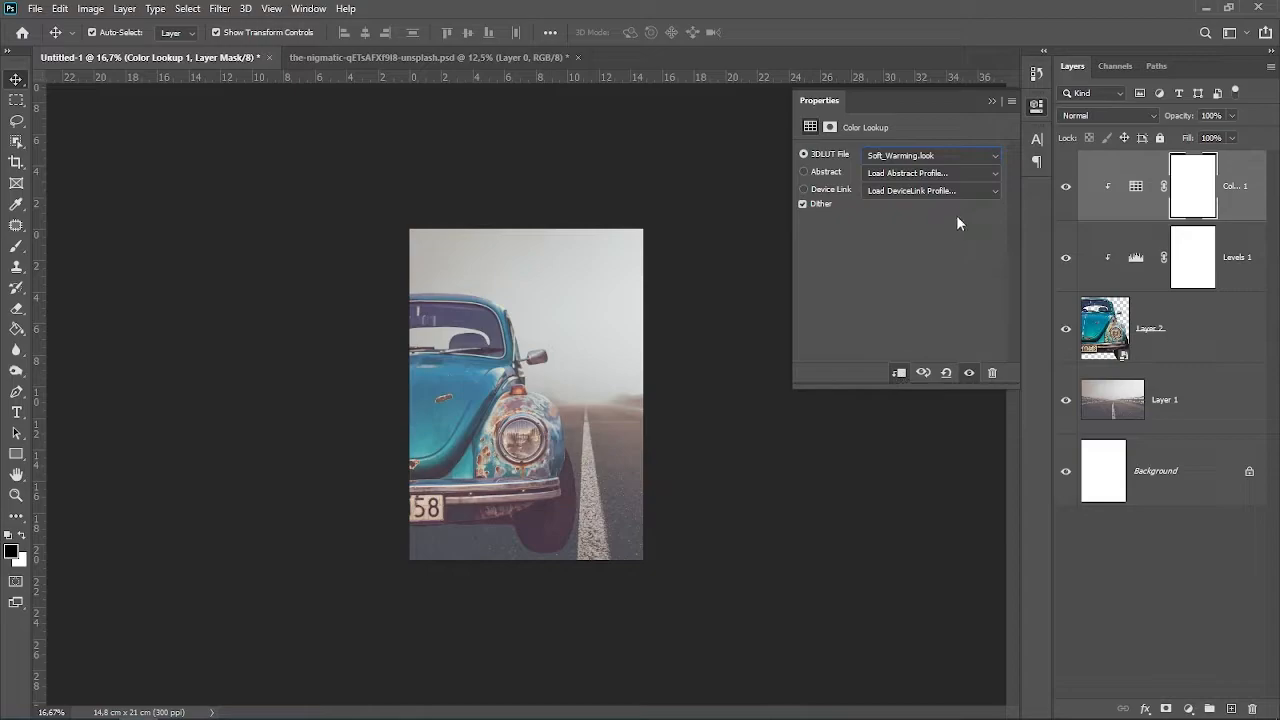
{"action": "left_click", "coordinate": [991, 103]}
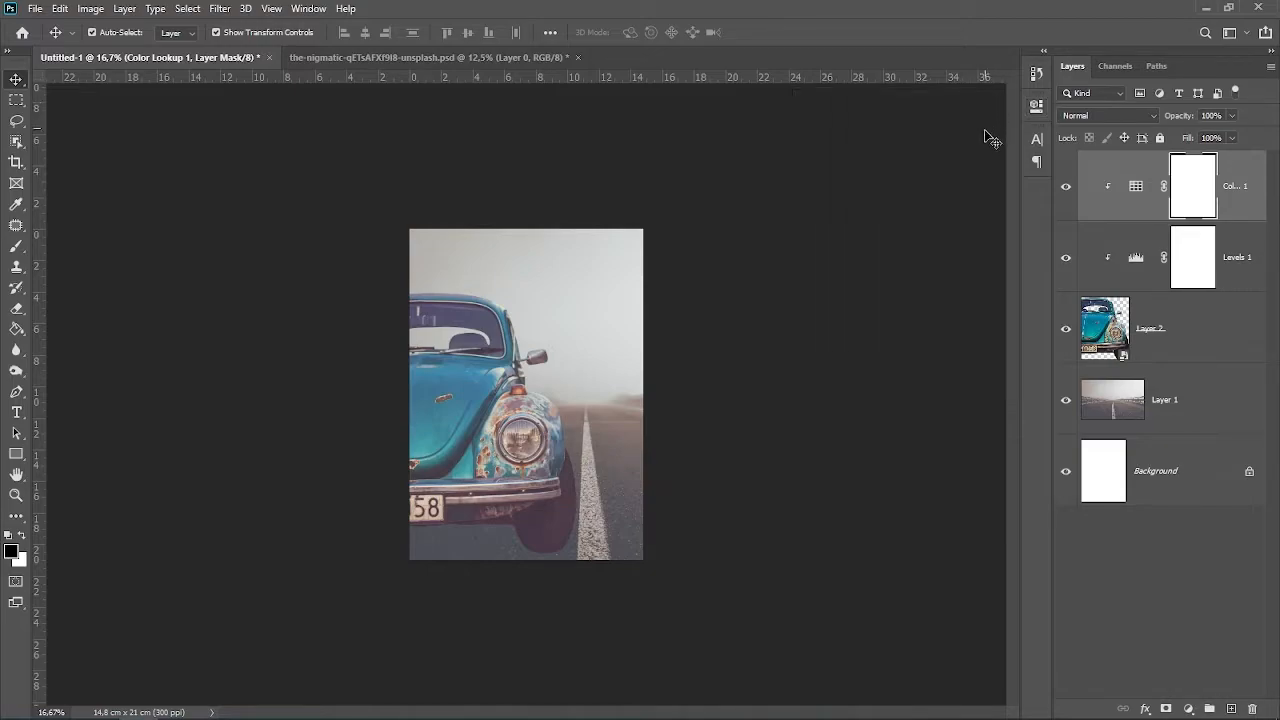
- Create an empty layer directly above the road layer and choose a 372 px Soft Round brush with 0% hardness
{"action": "left_click", "coordinate": [1207, 396]}
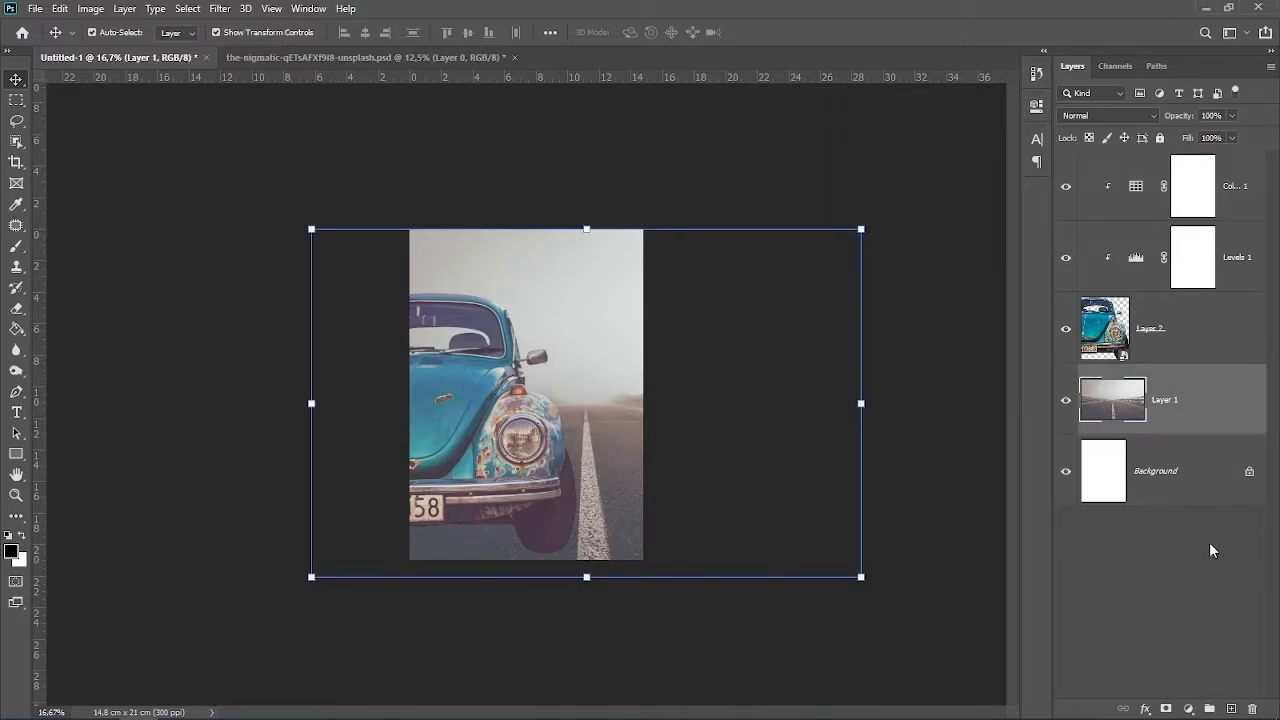
{"action": "left_click", "coordinate": [1230, 707]}
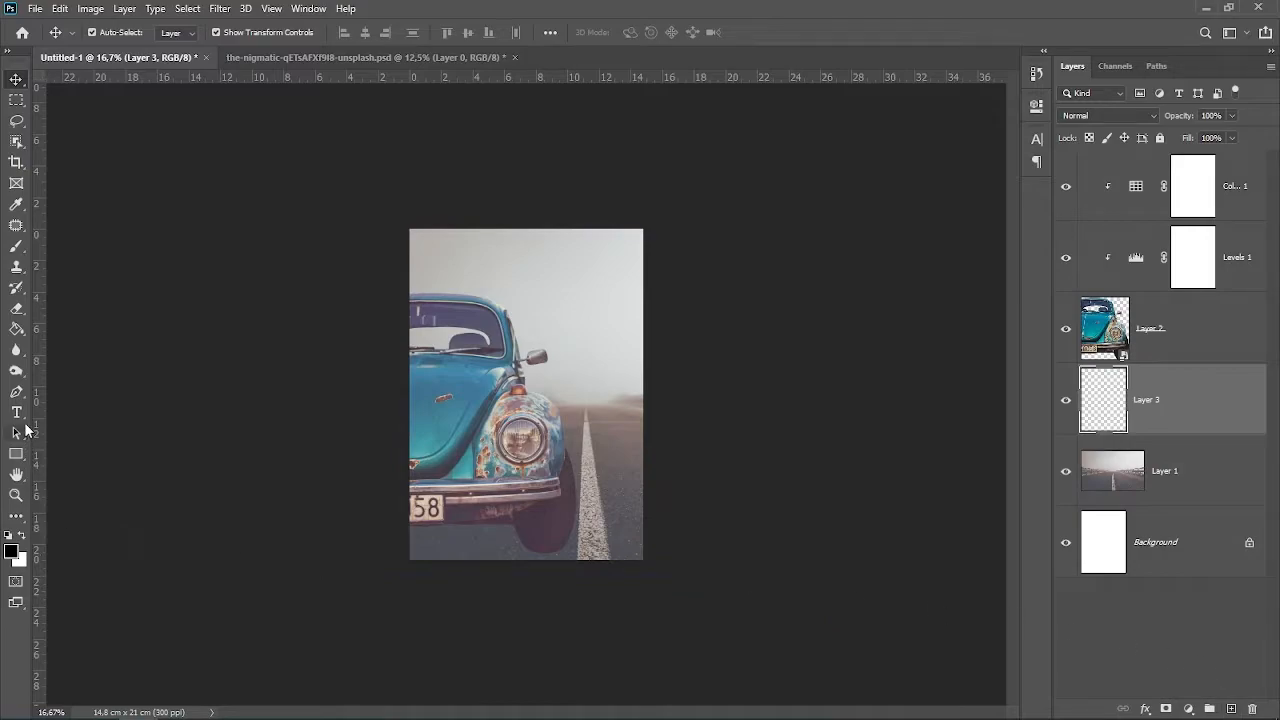
{"action": "left_click", "coordinate": [16, 246]}
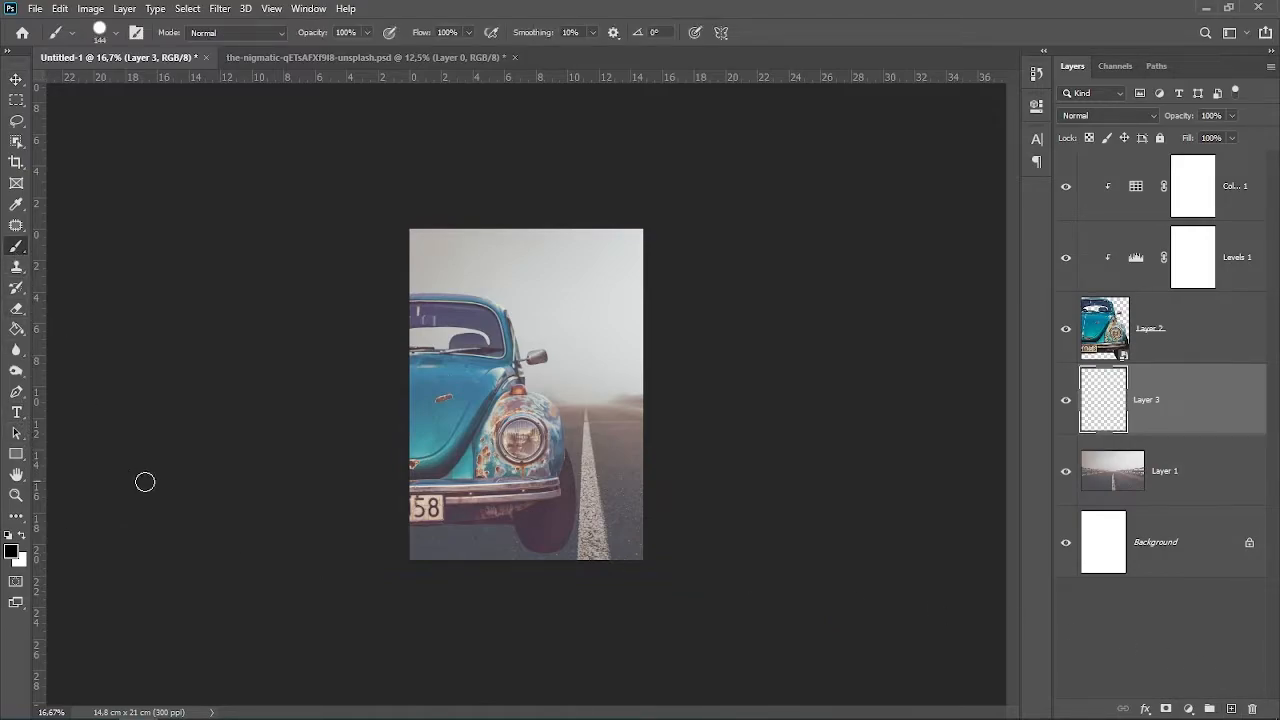
{"action": "left_click_drag", "start_coordinate": [508, 520], "coordinate": [525, 519]}
{"action": "right_click", "coordinate": [518, 432]}
{"action": "left_click", "coordinate": [597, 530]}
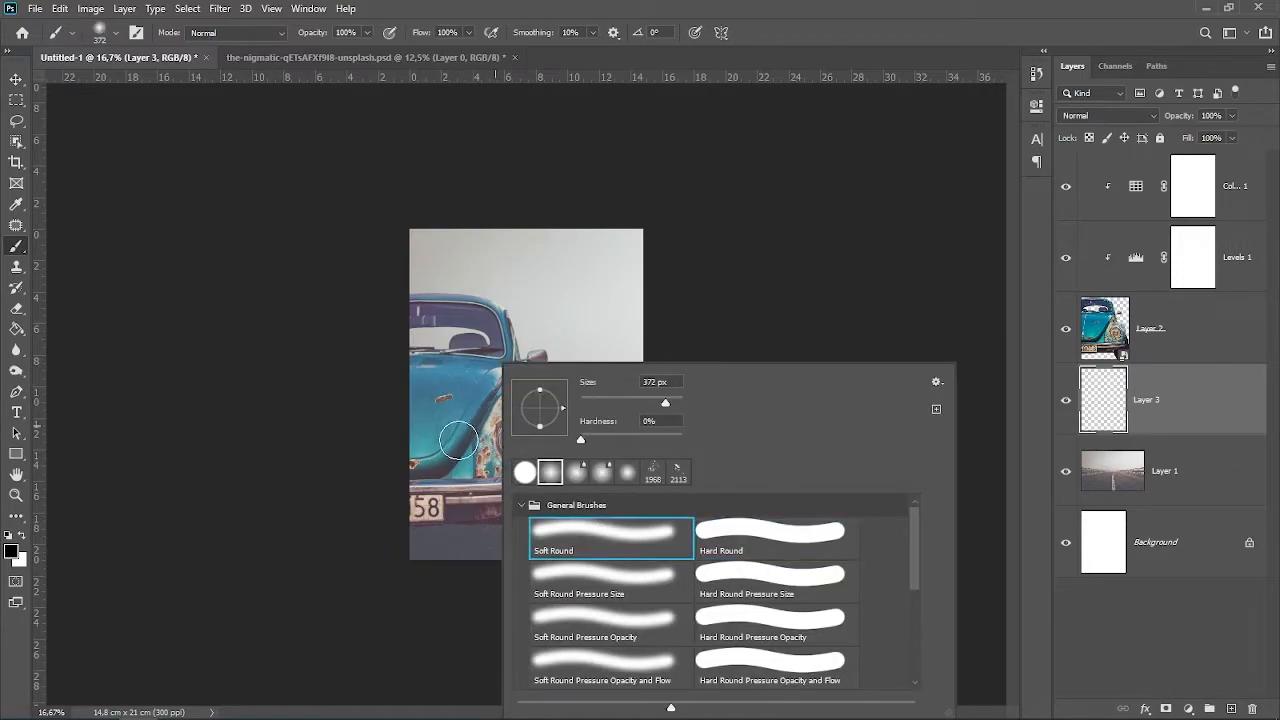
- Paint a black shadow on the road beneath the bumper and around the front wheel with brush flow at 77%
{"action": "left_click", "coordinate": [366, 32]}
{"action": "left_click", "coordinate": [464, 32]}
{"action": "left_click_drag", "start_coordinate": [470, 50], "coordinate": [451, 50]}
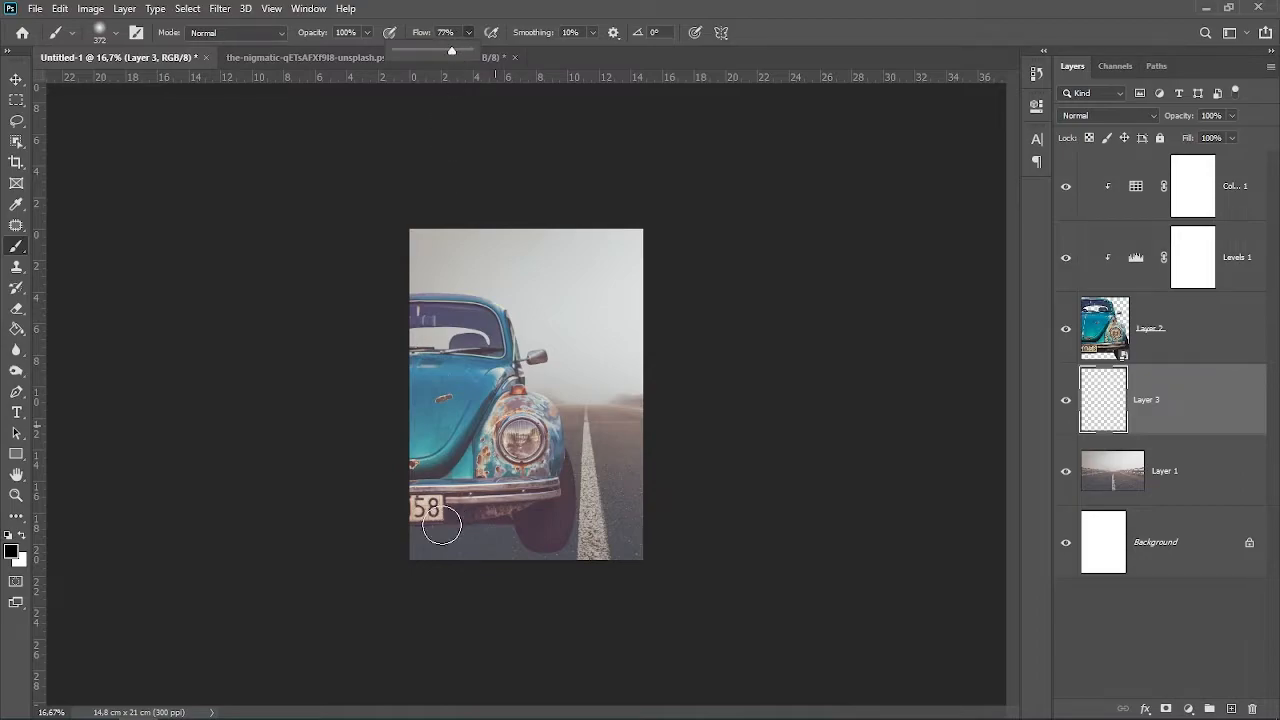
{"action": "left_click_drag", "start_coordinate": [409, 531], "coordinate": [521, 540]}
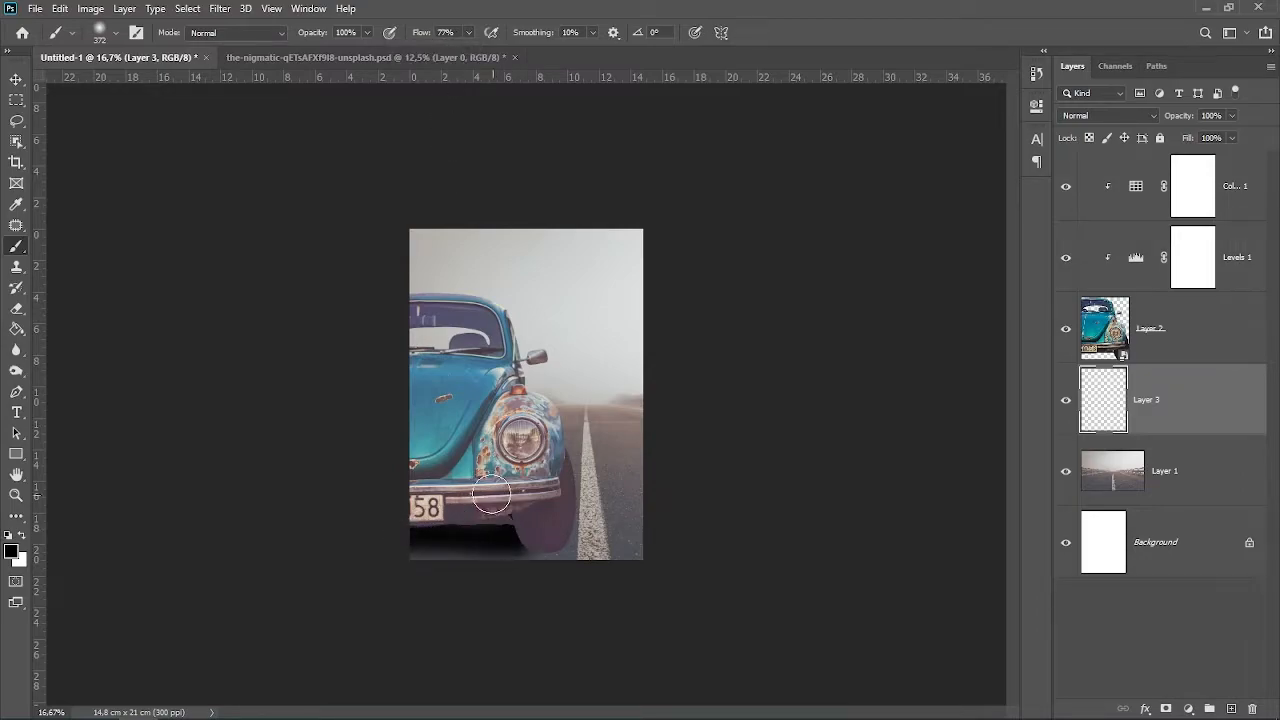
{"action": "mouse_move", "coordinate": [526, 543]}
{"action": "left_mouse_down"}
{"action": "mouse_move", "coordinate": [477, 554]}
{"action": "mouse_move", "coordinate": [537, 556]}
{"action": "mouse_move", "coordinate": [498, 521]}
{"action": "mouse_move", "coordinate": [465, 532]}
{"action": "mouse_move", "coordinate": [571, 571]}
{"action": "mouse_move", "coordinate": [554, 561]}
{"action": "left_mouse_up"}
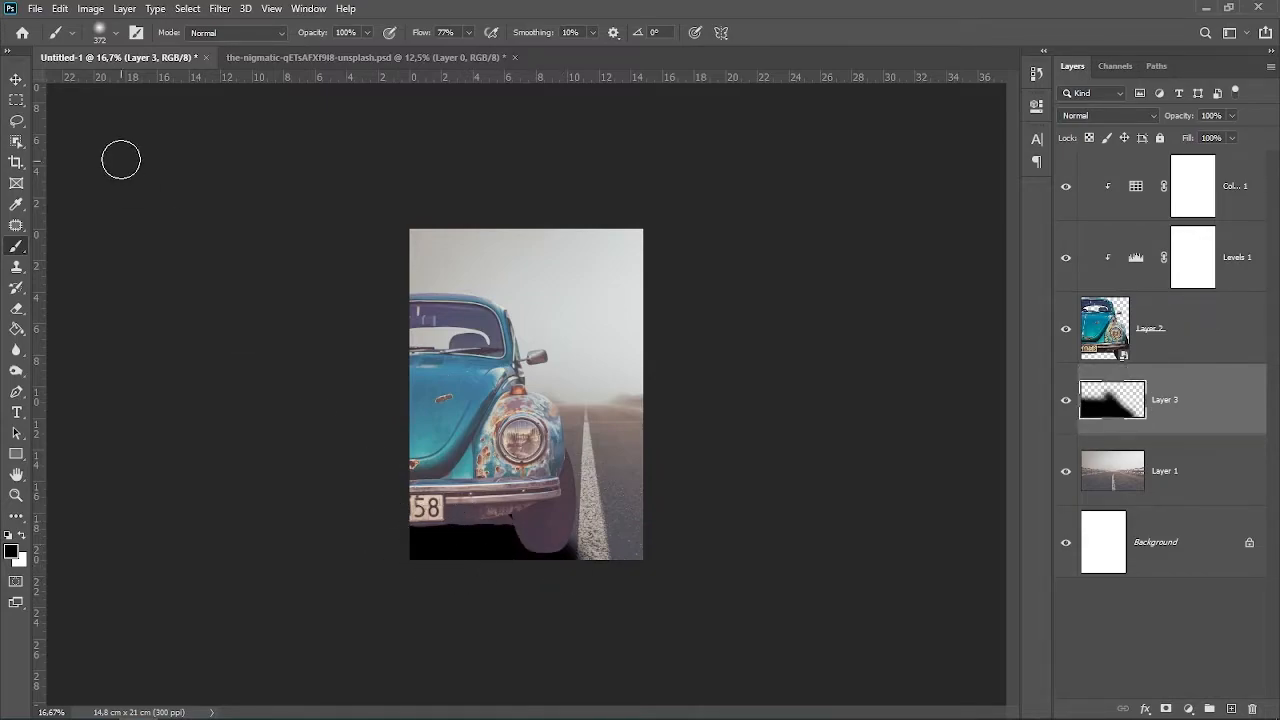
- Soften the painted shadow under the car with a Gaussian Blur of 95.6 pixels radius
{"action": "left_click", "coordinate": [16, 79]}
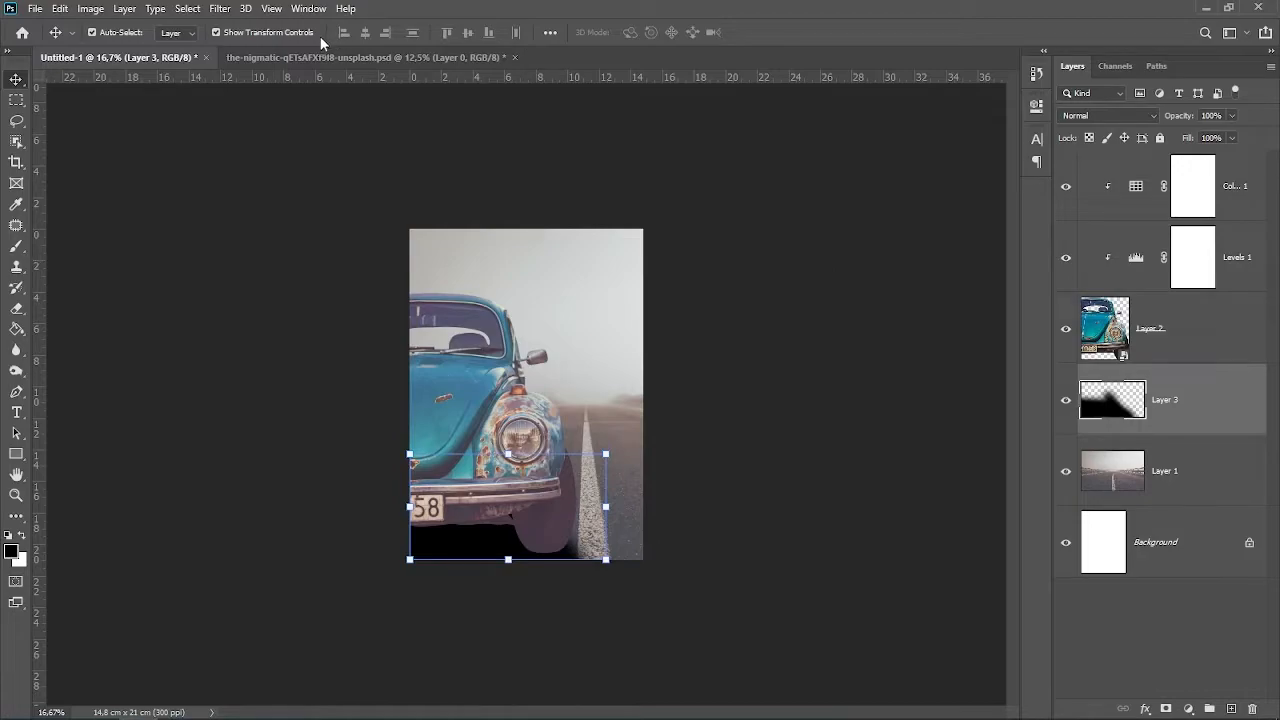
{"action": "left_click", "coordinate": [220, 9]}
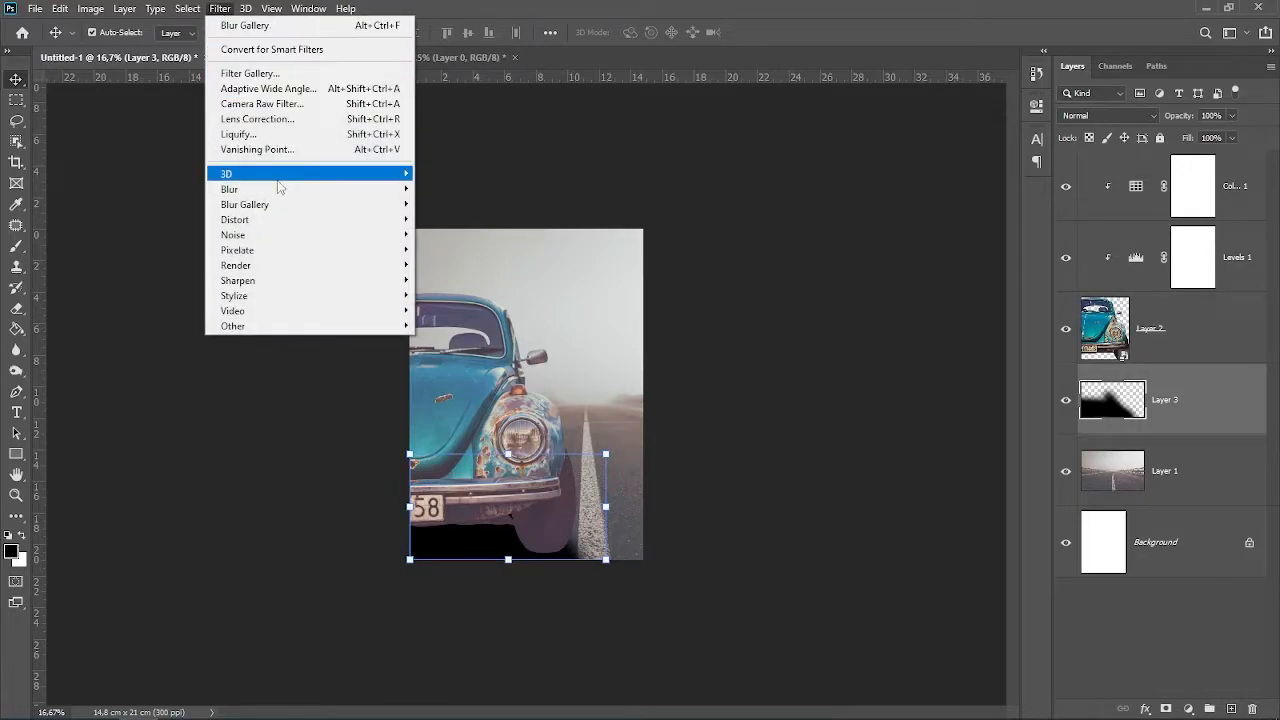
{"action": "mouse_move", "coordinate": [279, 190]}
{"action": "left_click", "coordinate": [455, 250]}
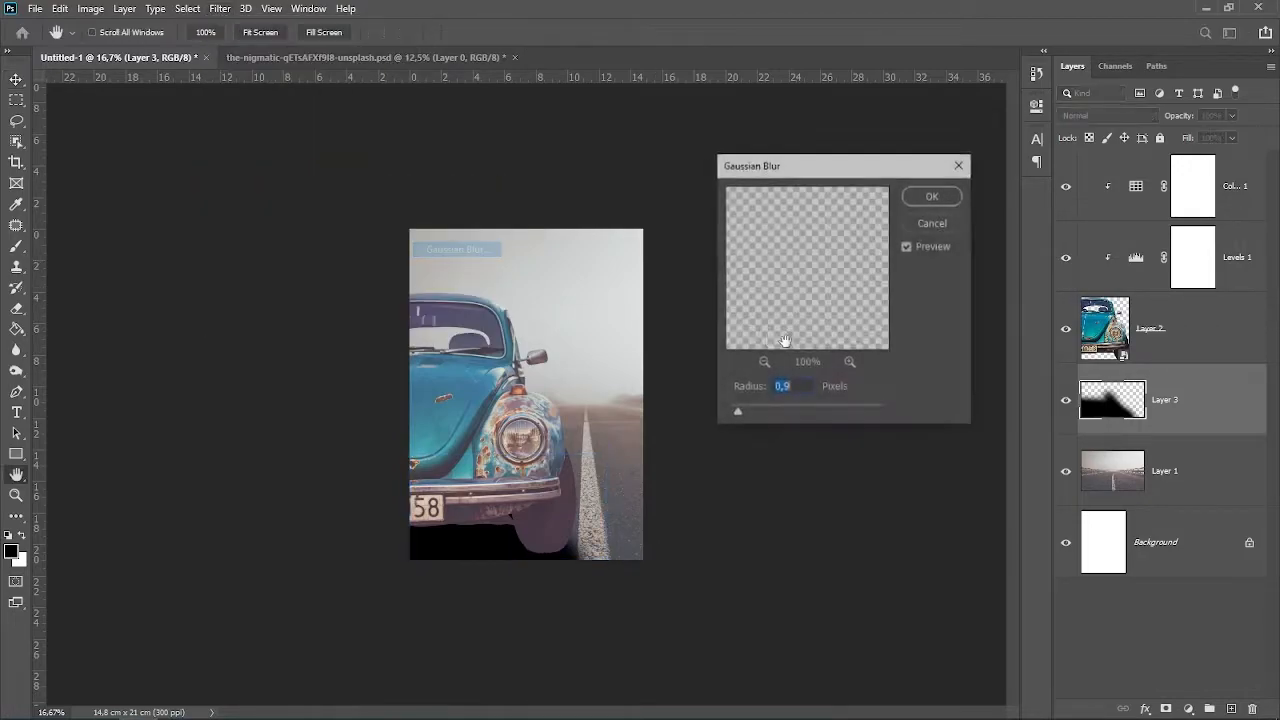
{"action": "left_click_drag", "start_coordinate": [738, 414], "coordinate": [811, 414]}
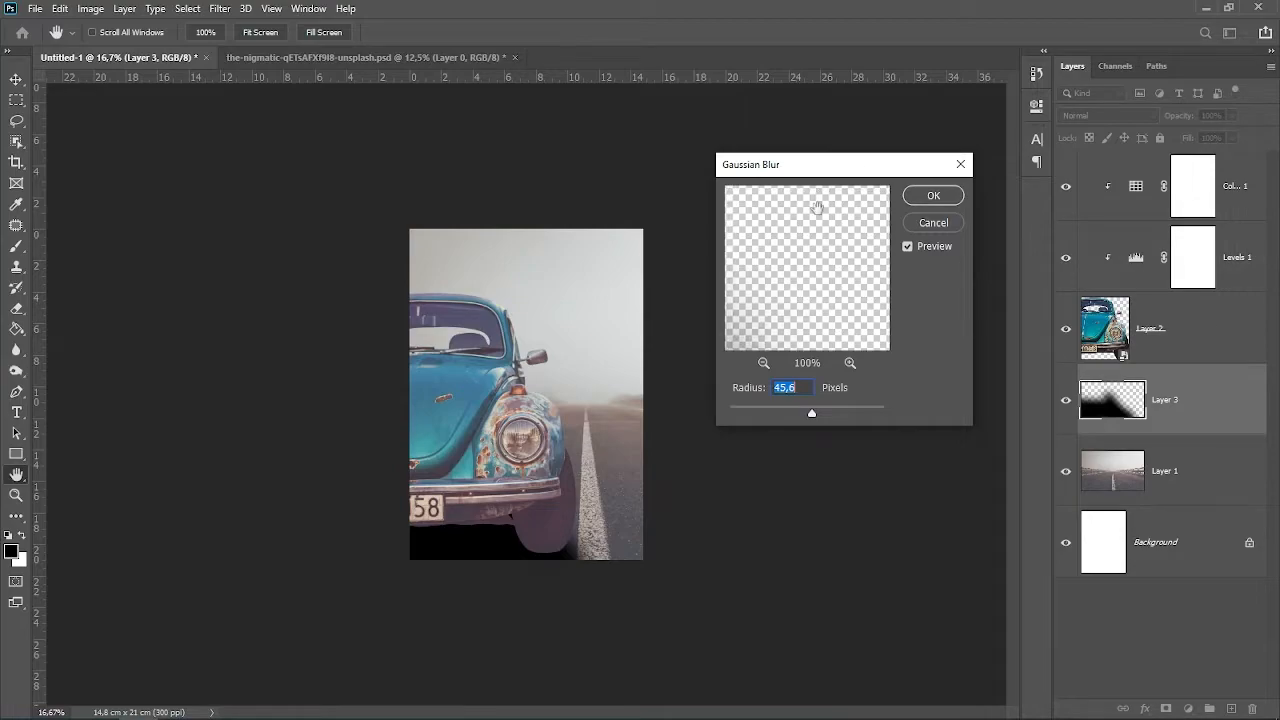
{"action": "left_click", "coordinate": [762, 364]}
{"action": "left_click", "coordinate": [760, 366]}
{"action": "left_click", "coordinate": [760, 366]}
{"action": "left_click", "coordinate": [760, 366]}
{"action": "left_click_drag", "start_coordinate": [788, 305], "coordinate": [846, 217]}
{"action": "left_click", "coordinate": [761, 362]}
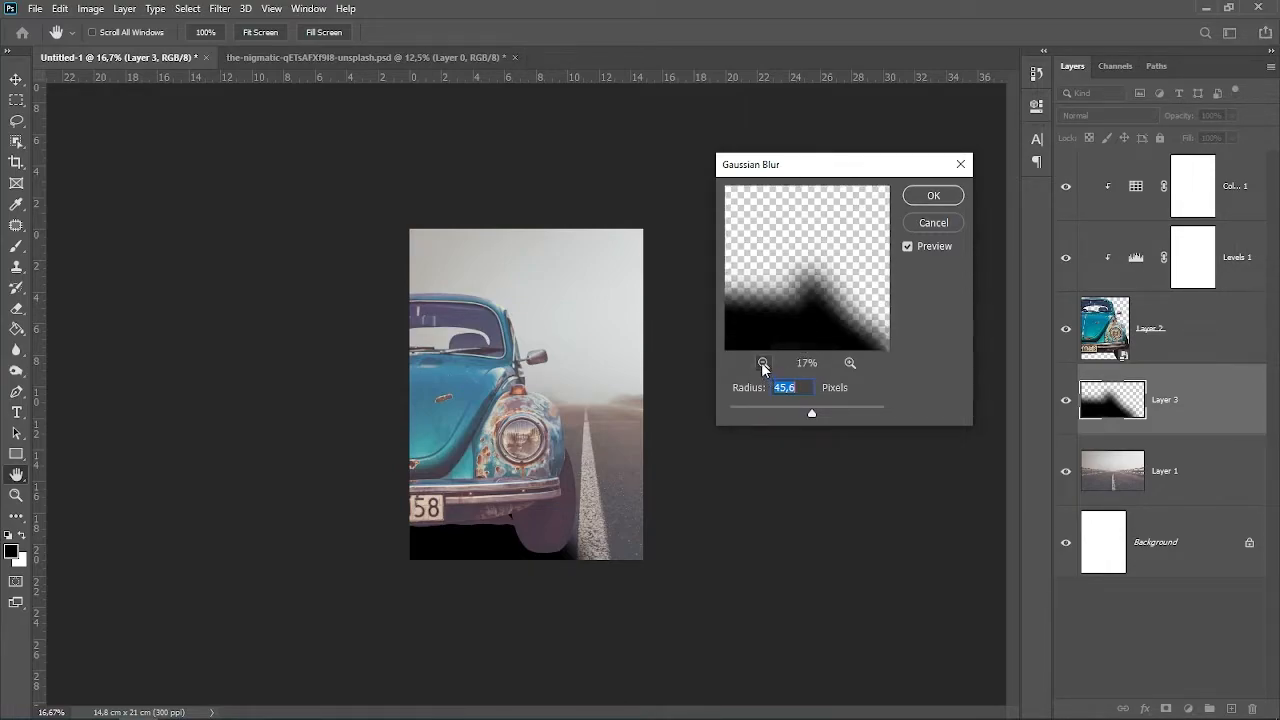
{"action": "left_click", "coordinate": [761, 362]}
{"action": "left_click", "coordinate": [761, 362]}
{"action": "left_click_drag", "start_coordinate": [814, 404], "coordinate": [828, 415]}
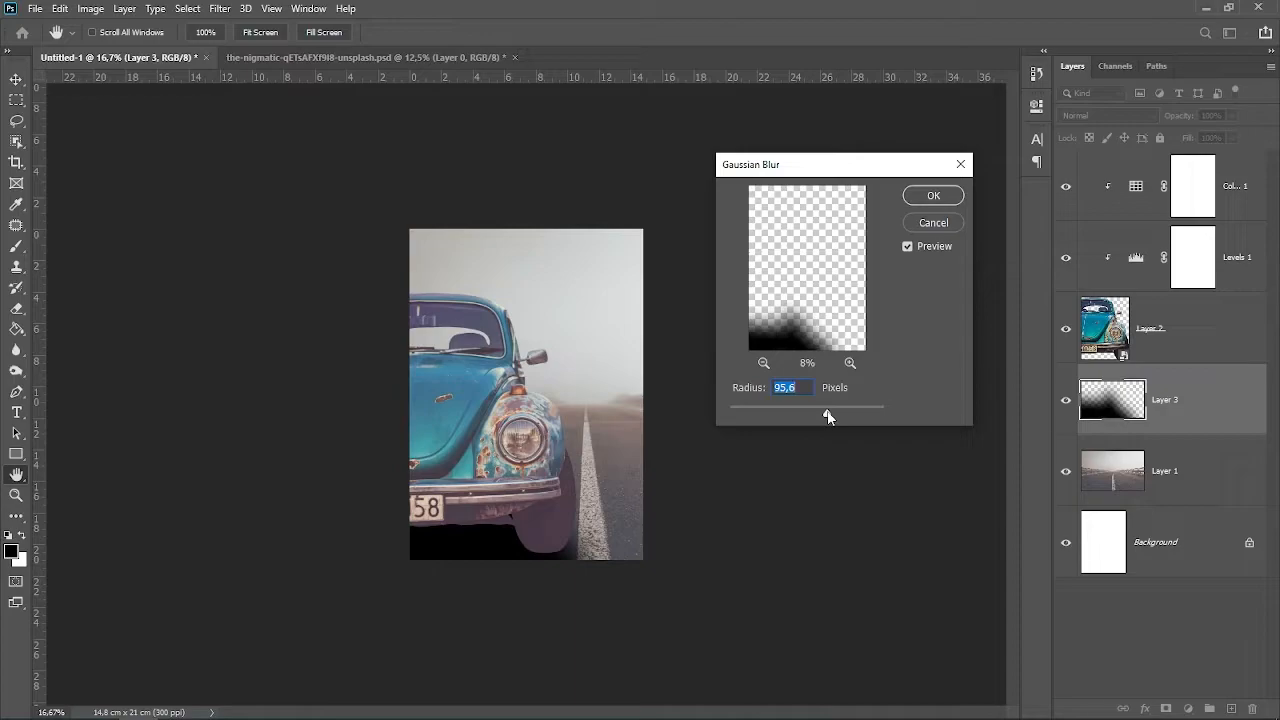
{"action": "left_click", "coordinate": [933, 195]}
{"action": "key", "text": "v"}
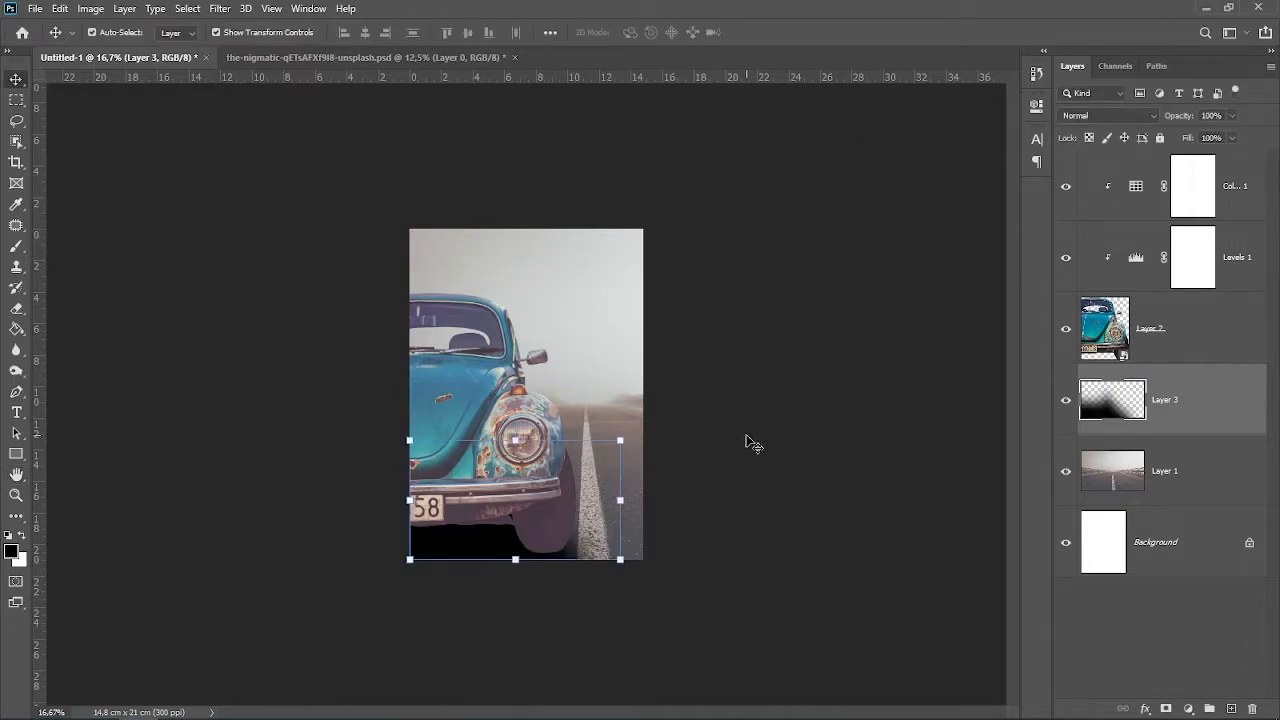
{"action": "left_click", "coordinate": [752, 446]}
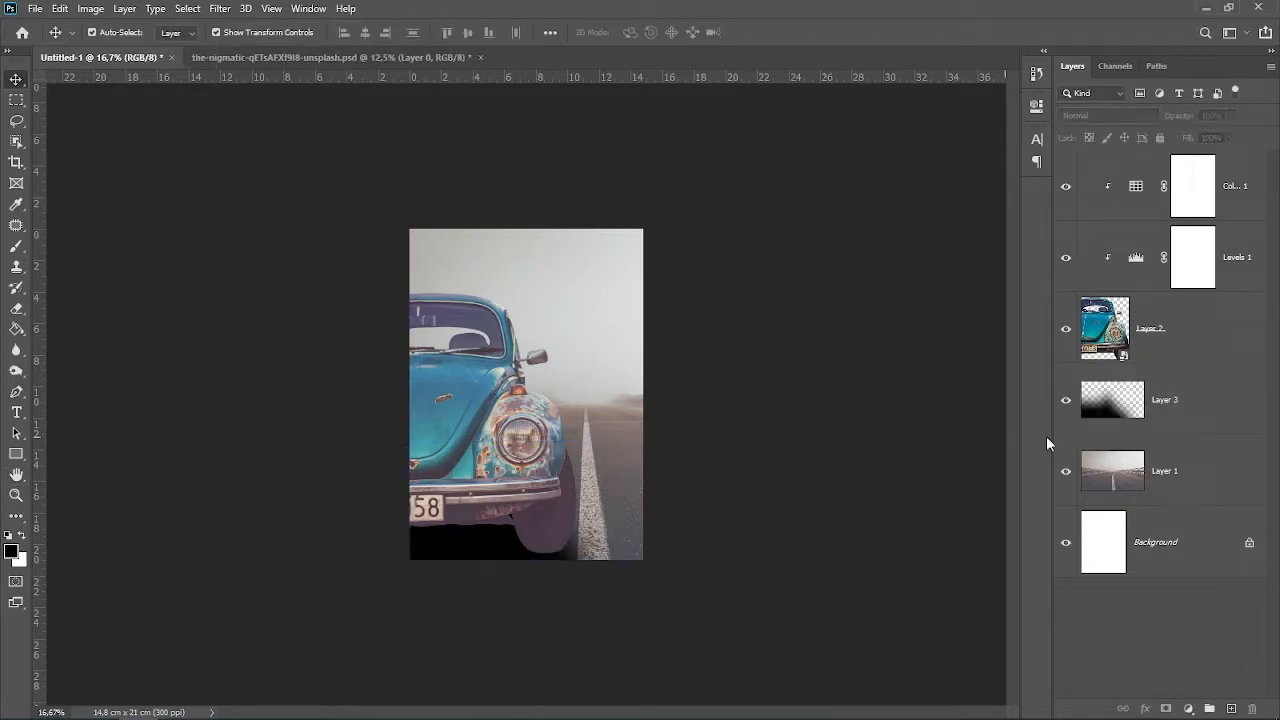
- Add an unclipped Brightness/Contrast adjustment above all layers, with brightness at -60 and contrast at 53
{"action": "left_click", "coordinate": [1203, 408]}
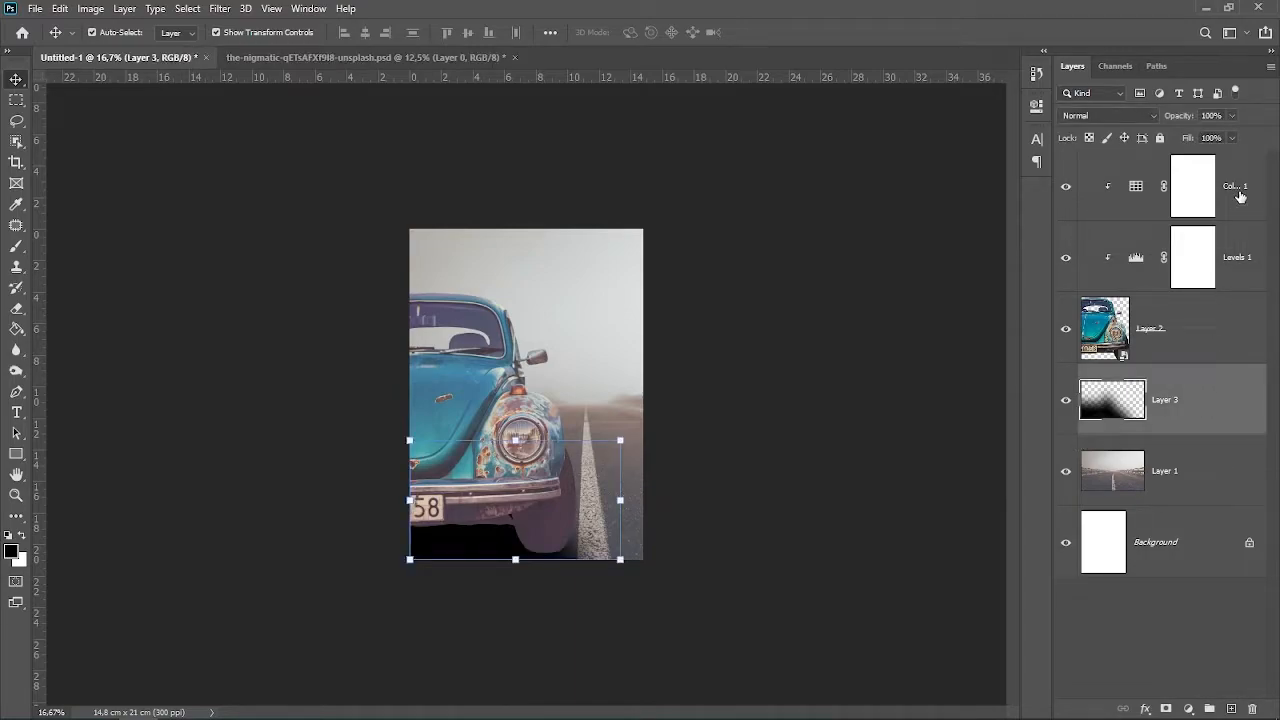
{"action": "left_click", "coordinate": [1240, 196]}
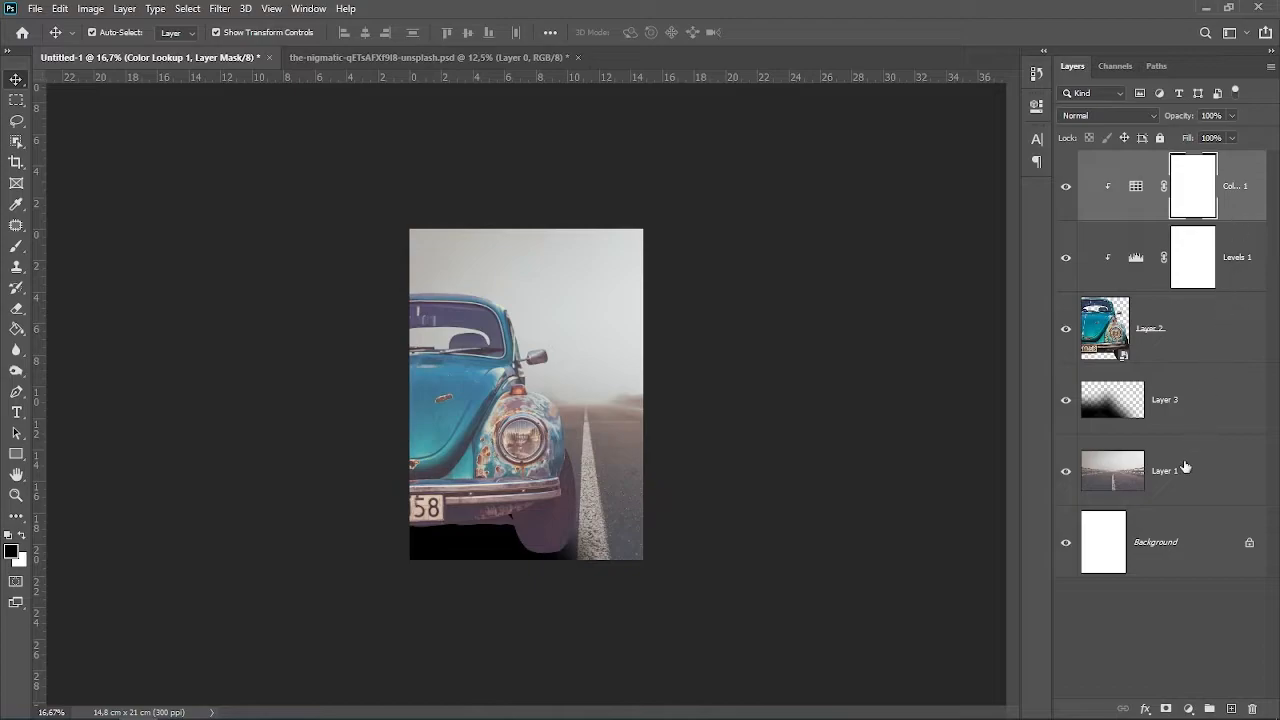
{"action": "left_click", "coordinate": [1188, 708]}
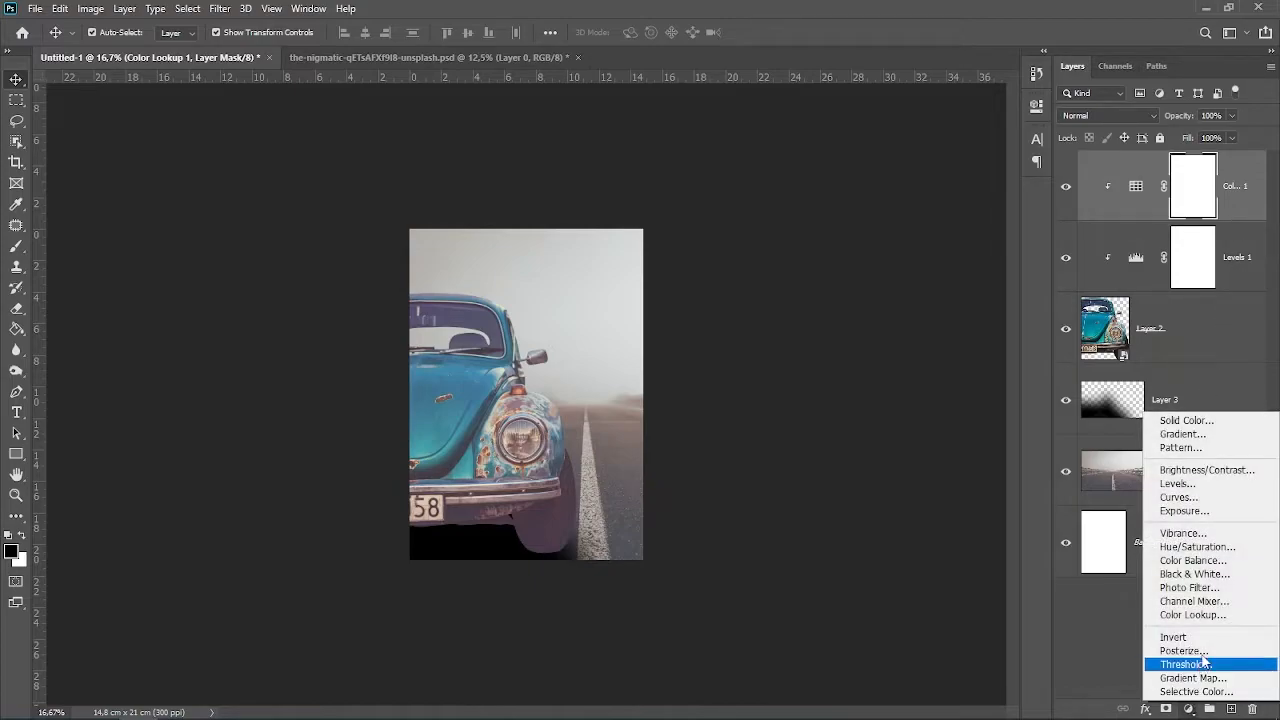
{"action": "left_click", "coordinate": [1222, 470]}
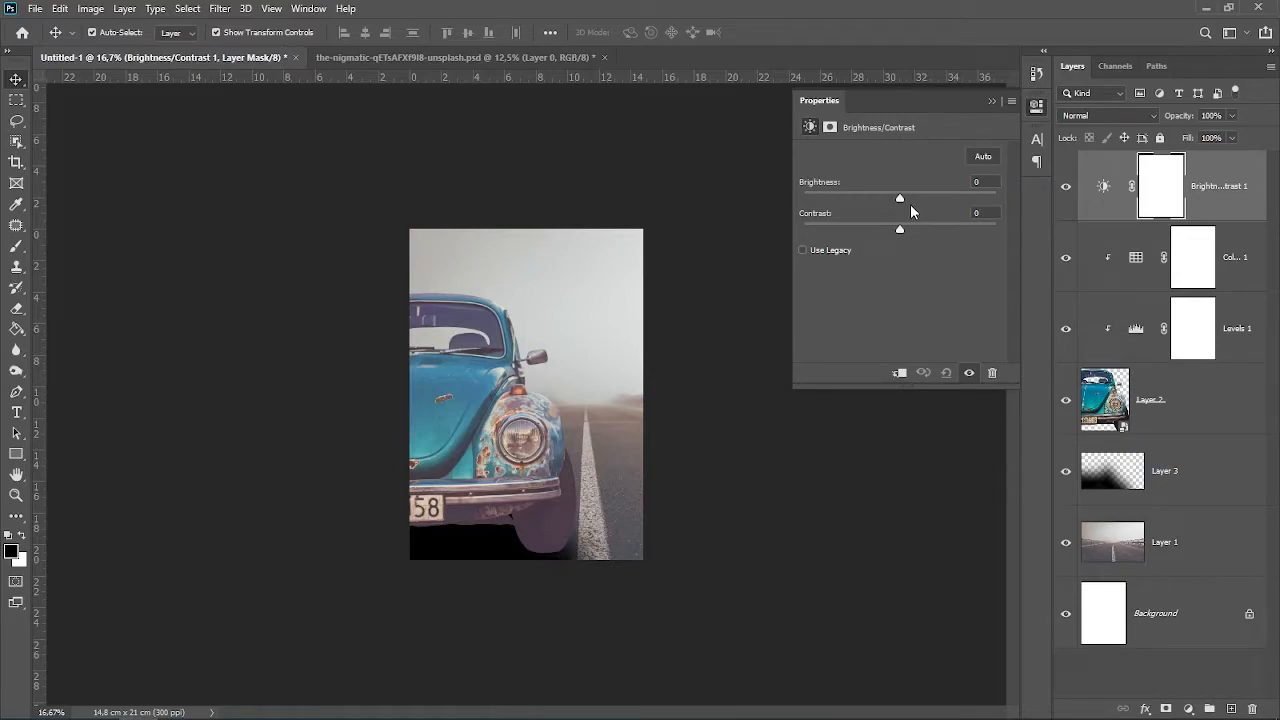
{"action": "left_click_drag", "start_coordinate": [898, 198], "coordinate": [865, 205]}
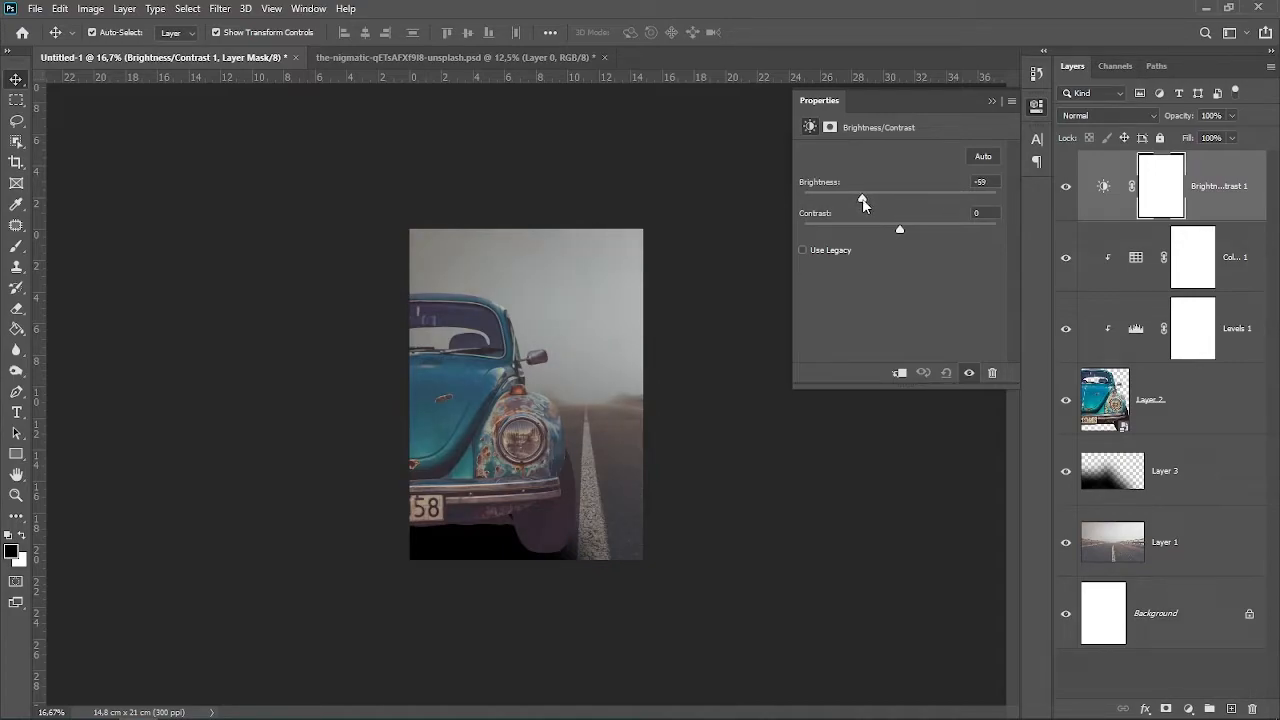
{"action": "left_click_drag", "start_coordinate": [862, 201], "coordinate": [952, 234]}
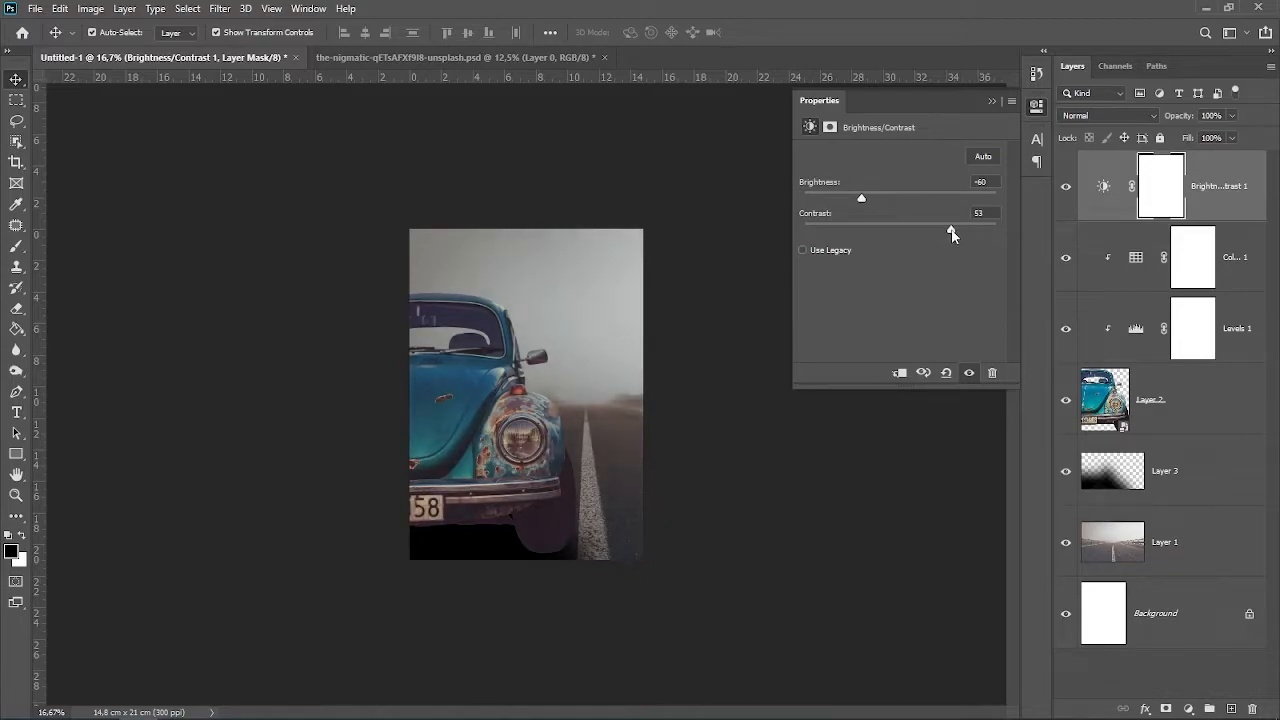
{"action": "left_click", "coordinate": [994, 100]}
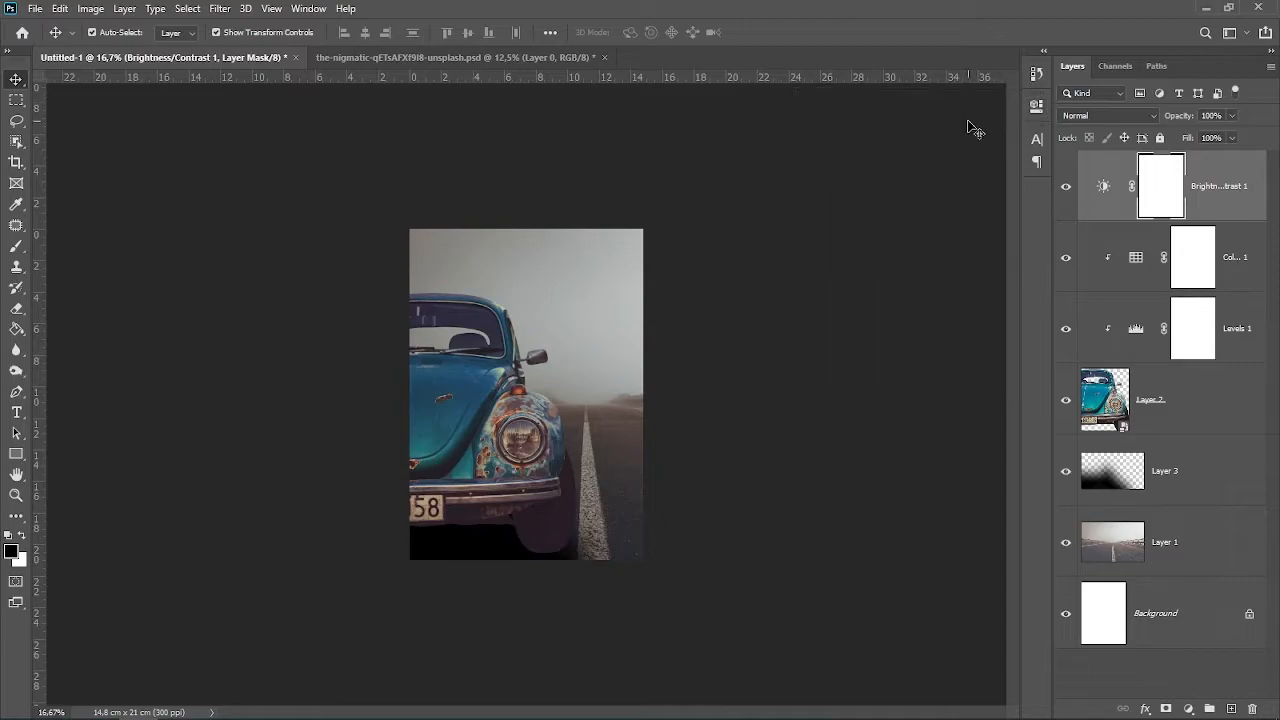
{"action": "left_click", "coordinate": [901, 272]}
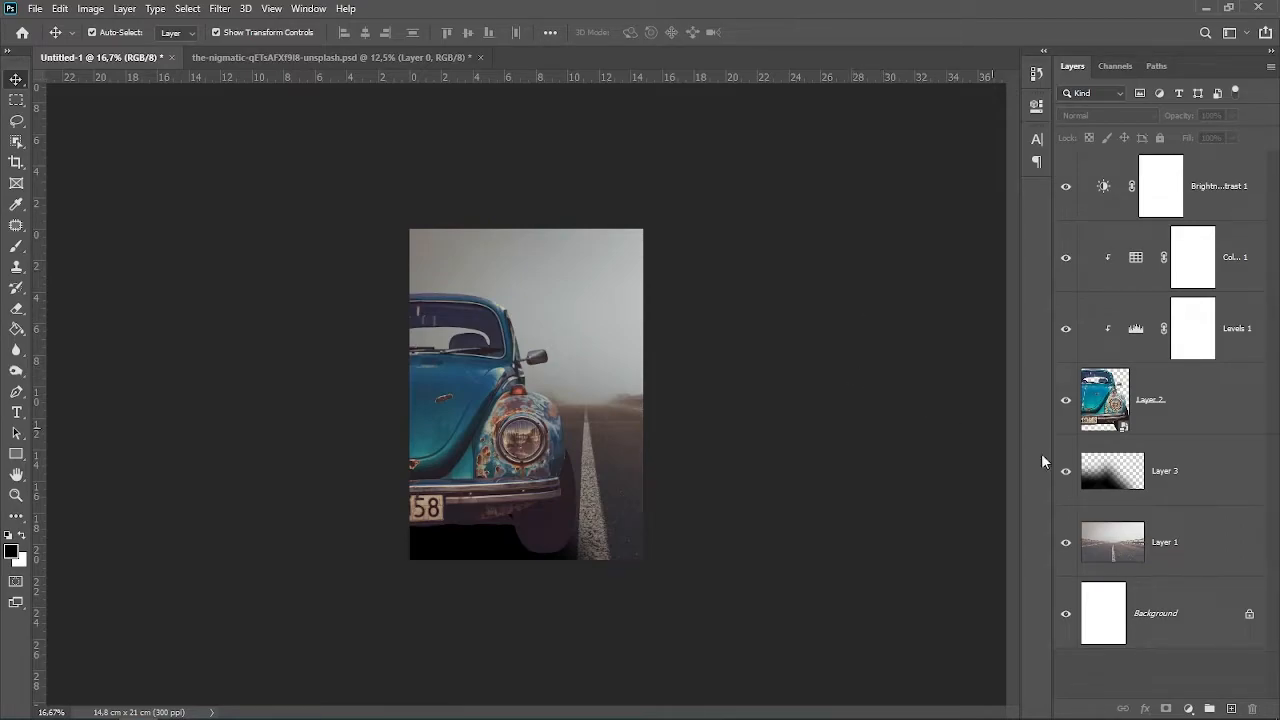
{"action": "left_click", "coordinate": [1218, 205]}
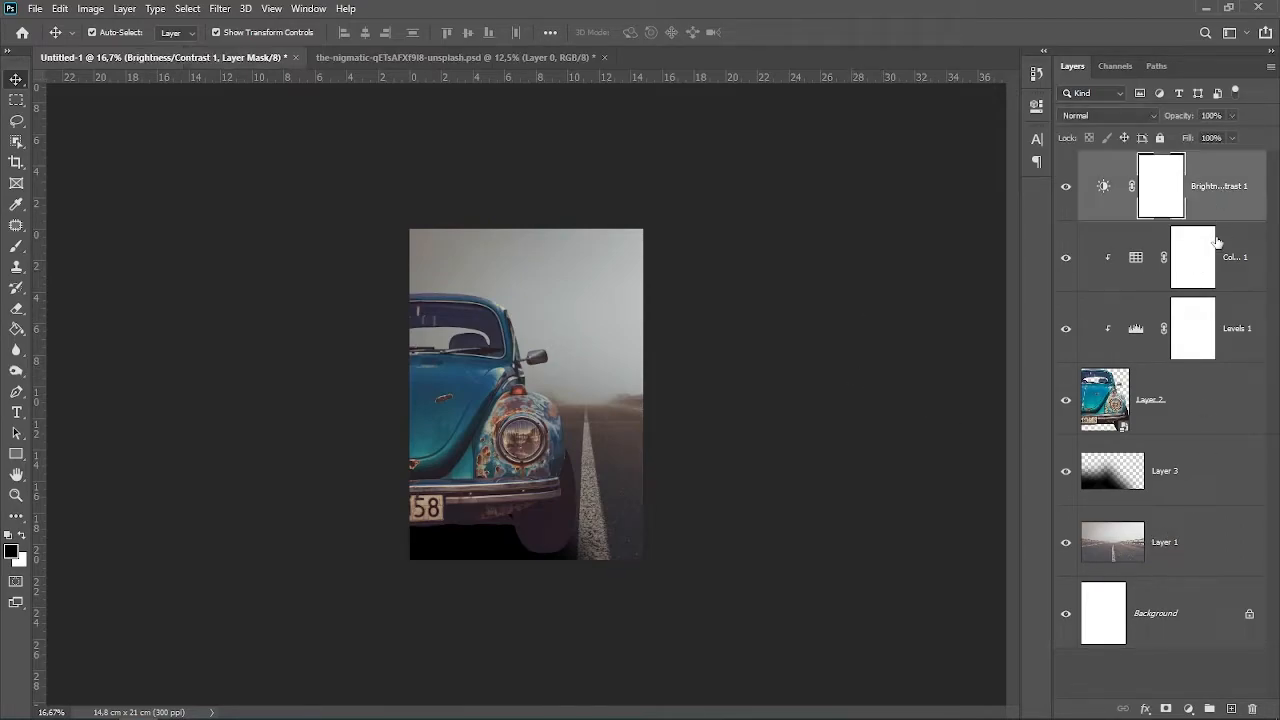
- Add a Gradient Fill layer above all layers, running from orange fb9607 to transparent
{"action": "left_click", "coordinate": [1188, 709]}
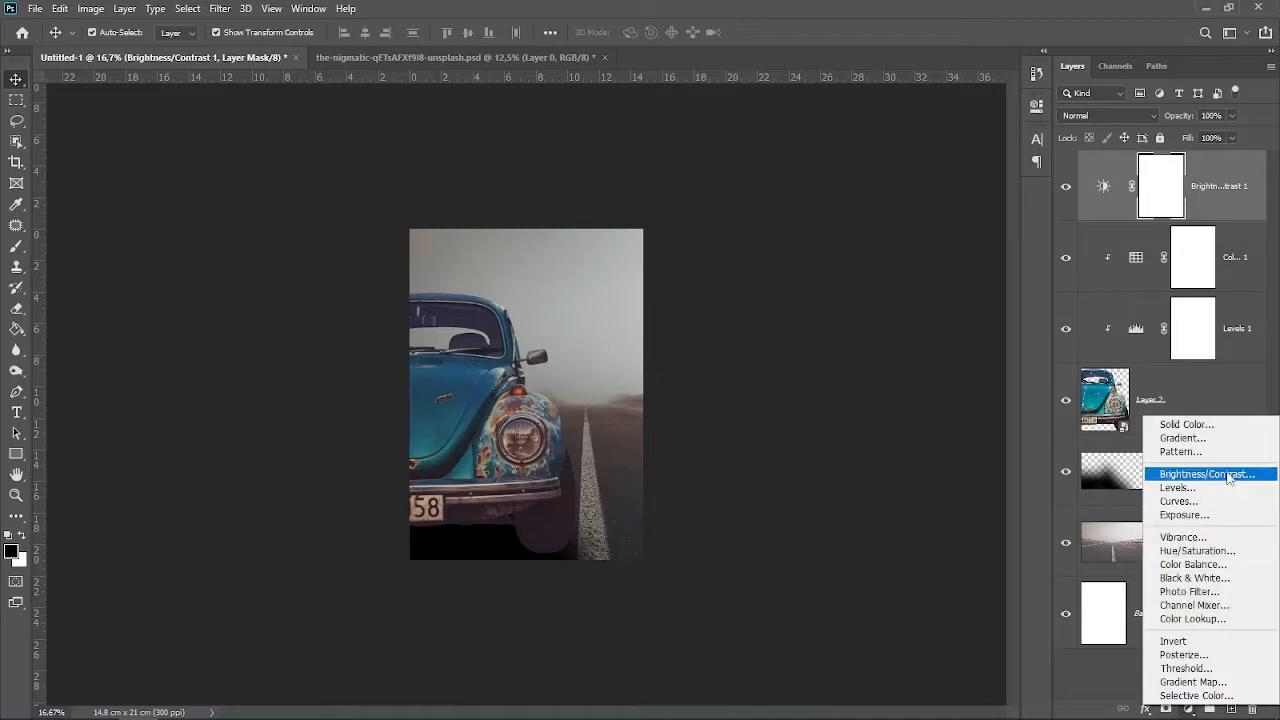
{"action": "left_click", "coordinate": [1217, 440]}
{"action": "left_click", "coordinate": [810, 200]}
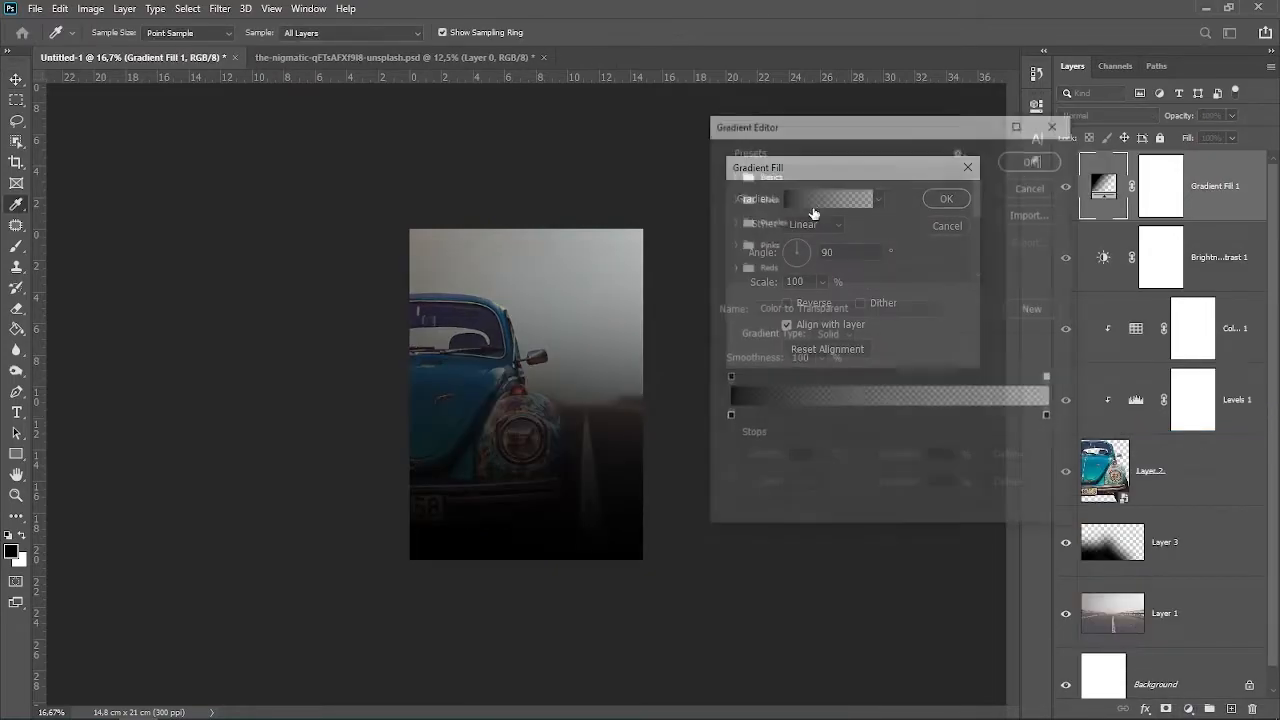
{"action": "left_click", "coordinate": [728, 417]}
{"action": "left_click", "coordinate": [803, 485]}
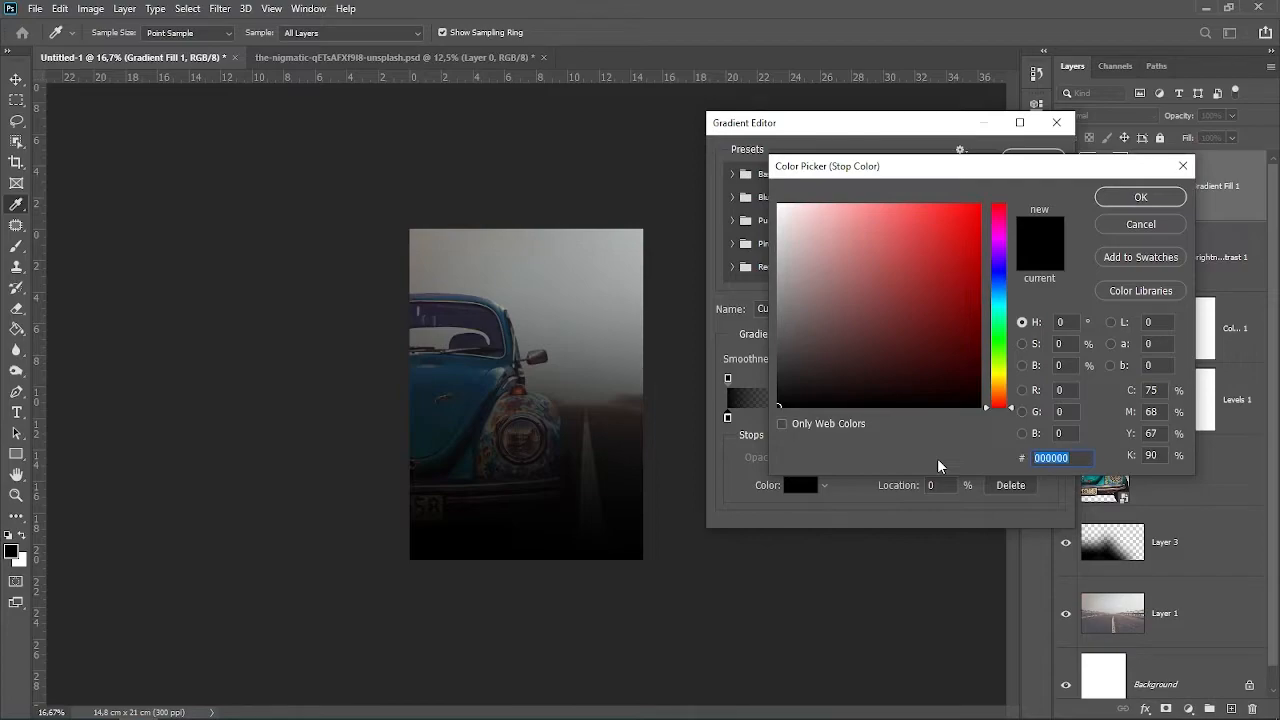
{"action": "type", "text": "fb"}
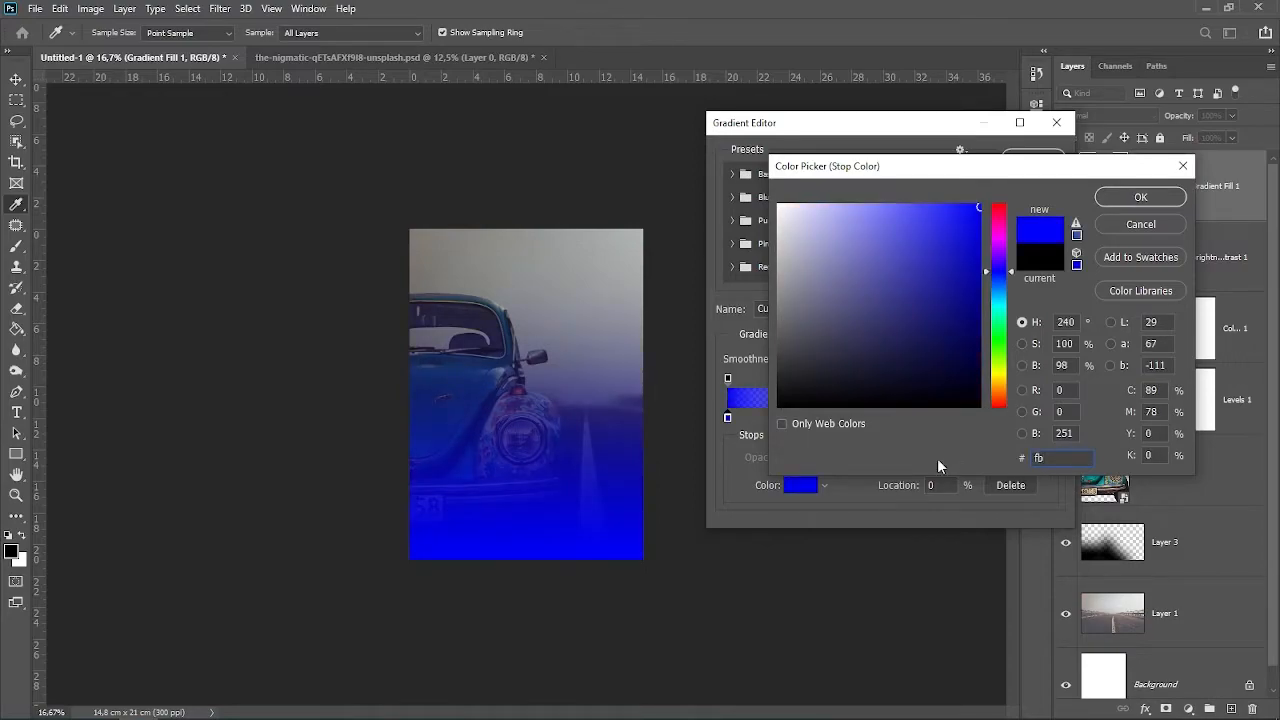
{"action": "type", "text": "9607"}
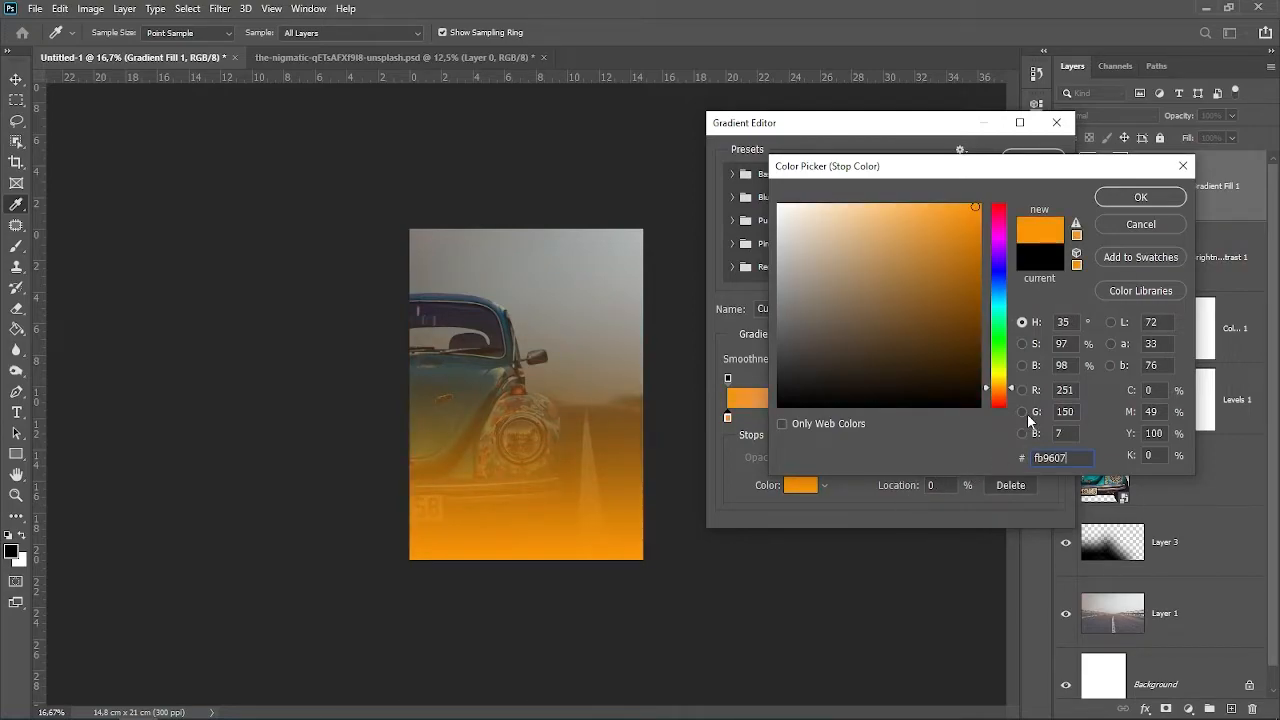
{"action": "left_click", "coordinate": [1138, 197]}
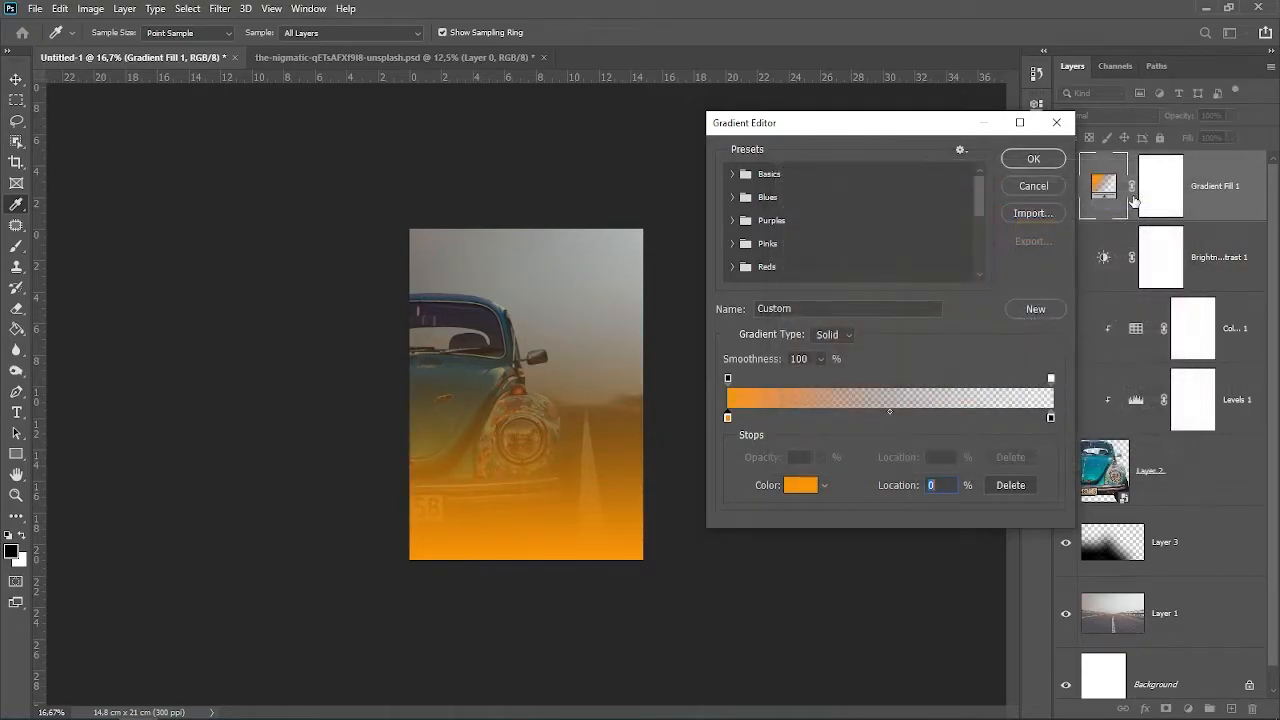
{"action": "left_click", "coordinate": [1033, 160]}
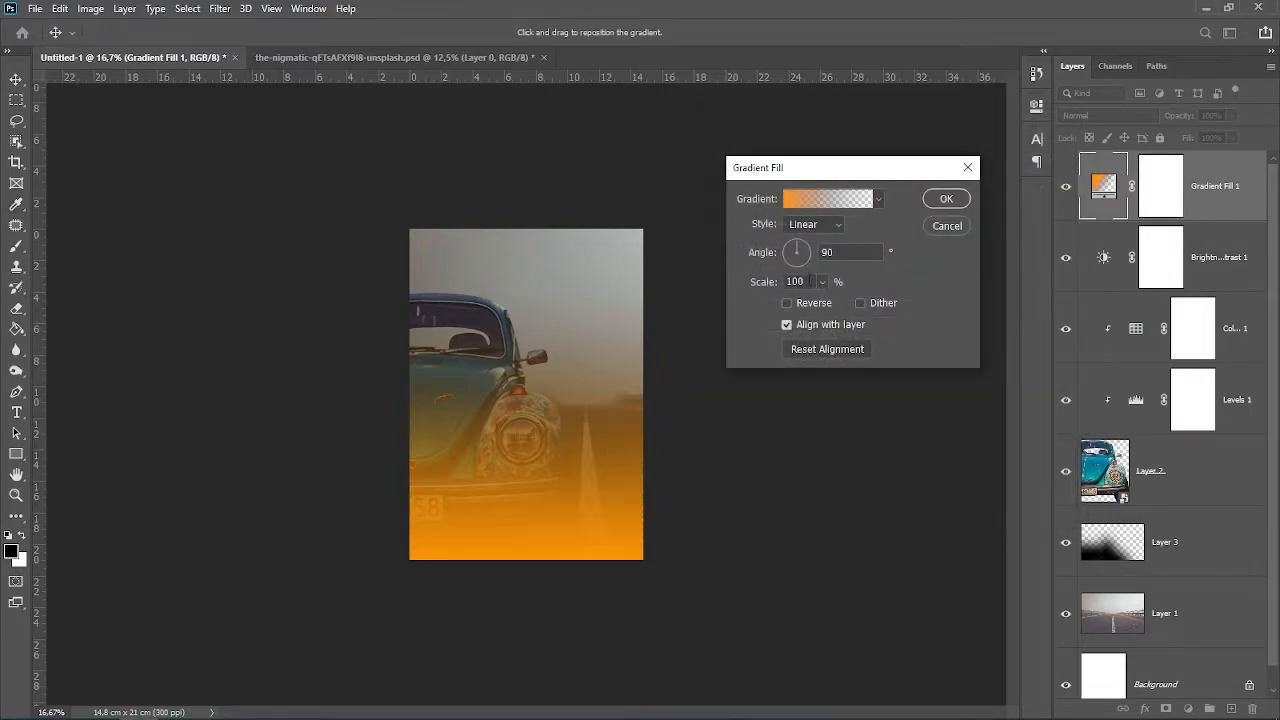
- Set the orange gradient fill's scale to 188% and its style to Radial
{"action": "left_click", "coordinate": [822, 281]}
{"action": "left_click_drag", "start_coordinate": [821, 303], "coordinate": [828, 304]}
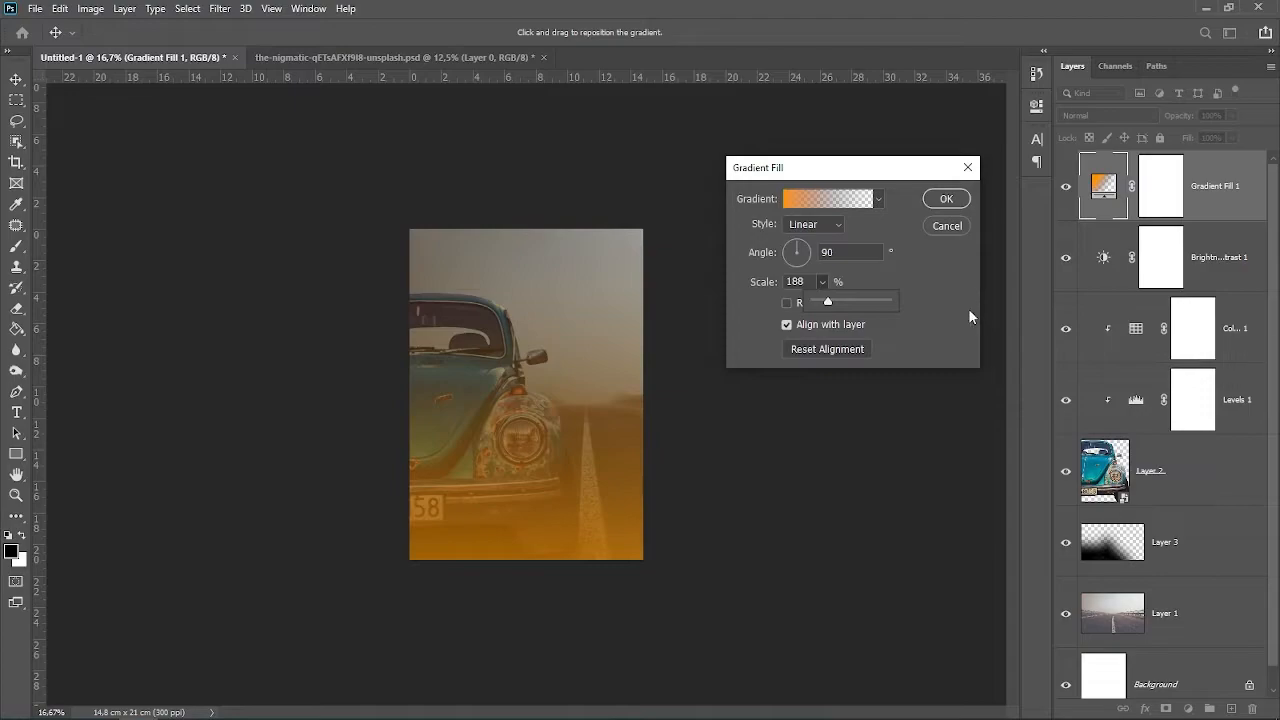
{"action": "left_click", "coordinate": [823, 197]}
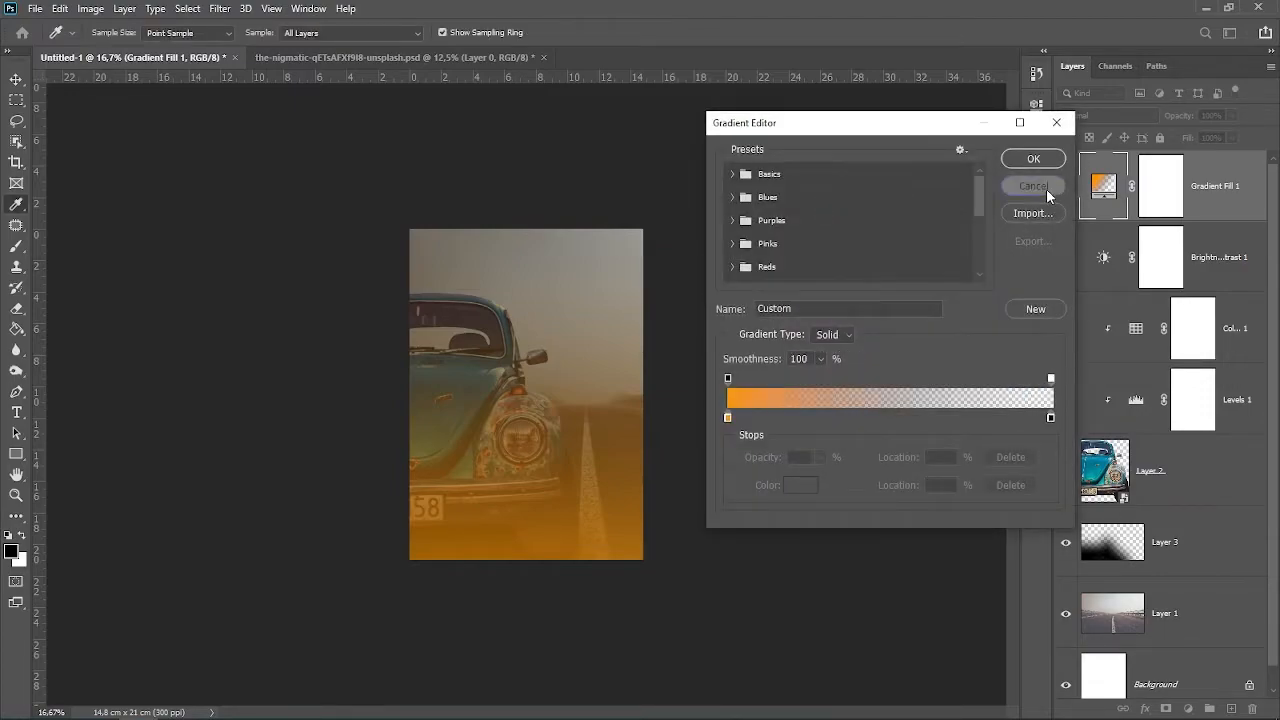
{"action": "left_click", "coordinate": [1046, 188]}
{"action": "left_click", "coordinate": [840, 224]}
{"action": "left_click", "coordinate": [811, 249]}
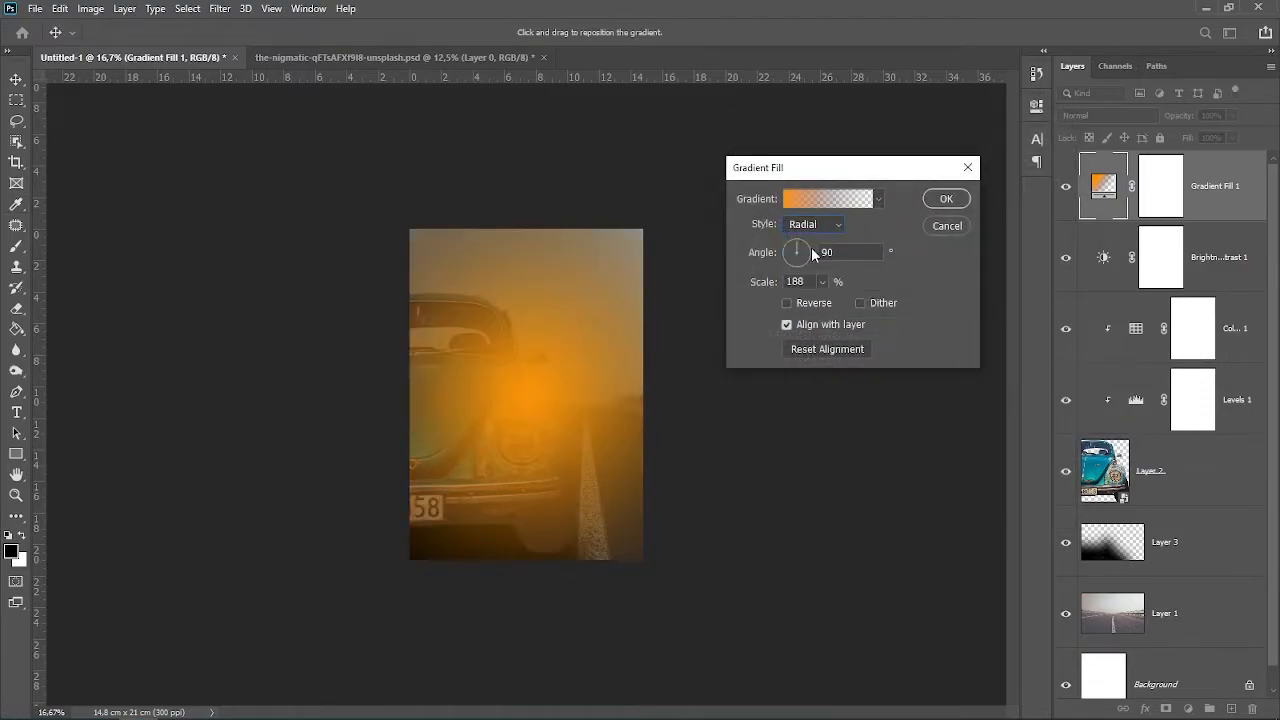
- Move the orange radial glow to the poster's right edge in the sky above the horizon and accept the gradient fill
{"action": "left_click_drag", "start_coordinate": [582, 385], "coordinate": [637, 280]}
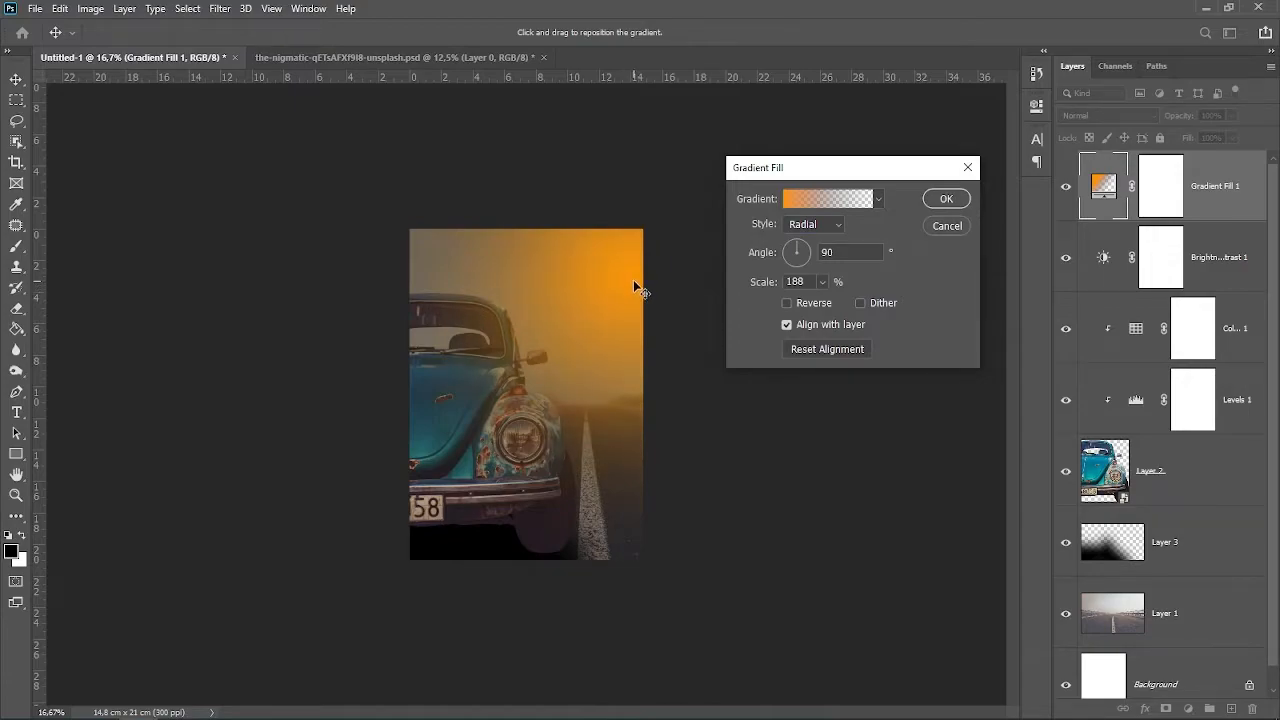
{"action": "left_click_drag", "start_coordinate": [635, 316], "coordinate": [635, 344]}
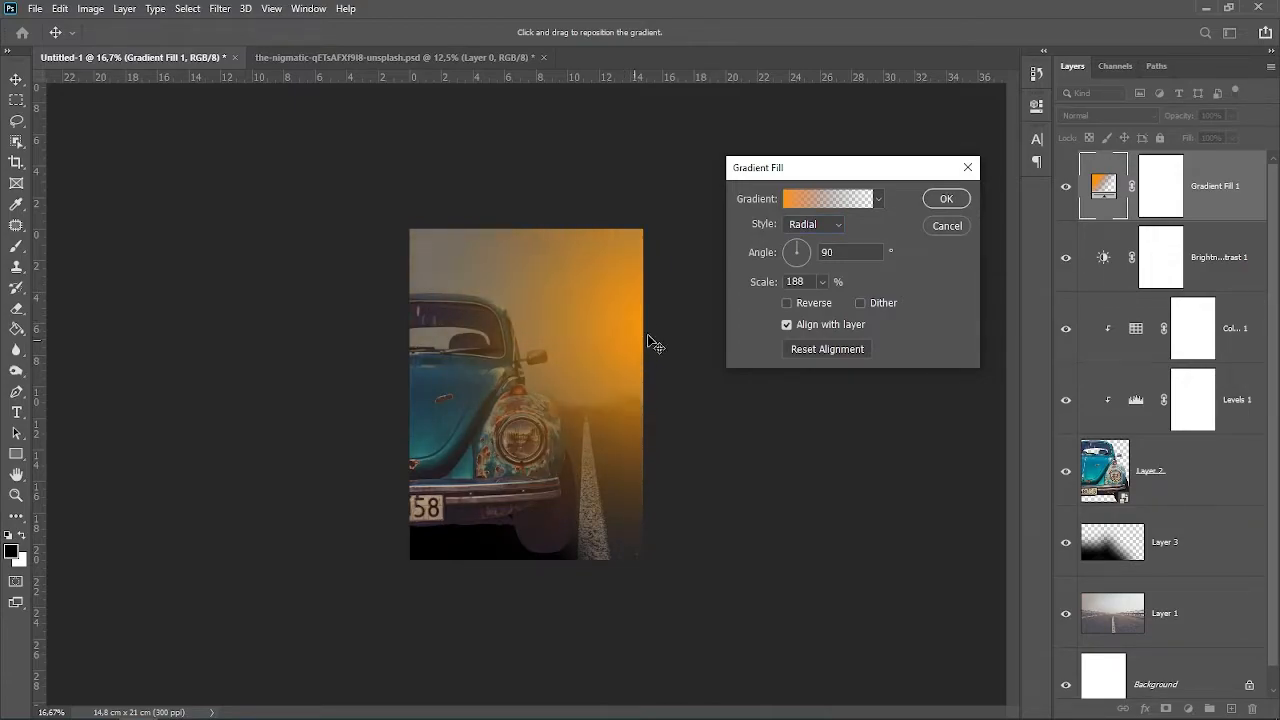
{"action": "left_click", "coordinate": [946, 199]}
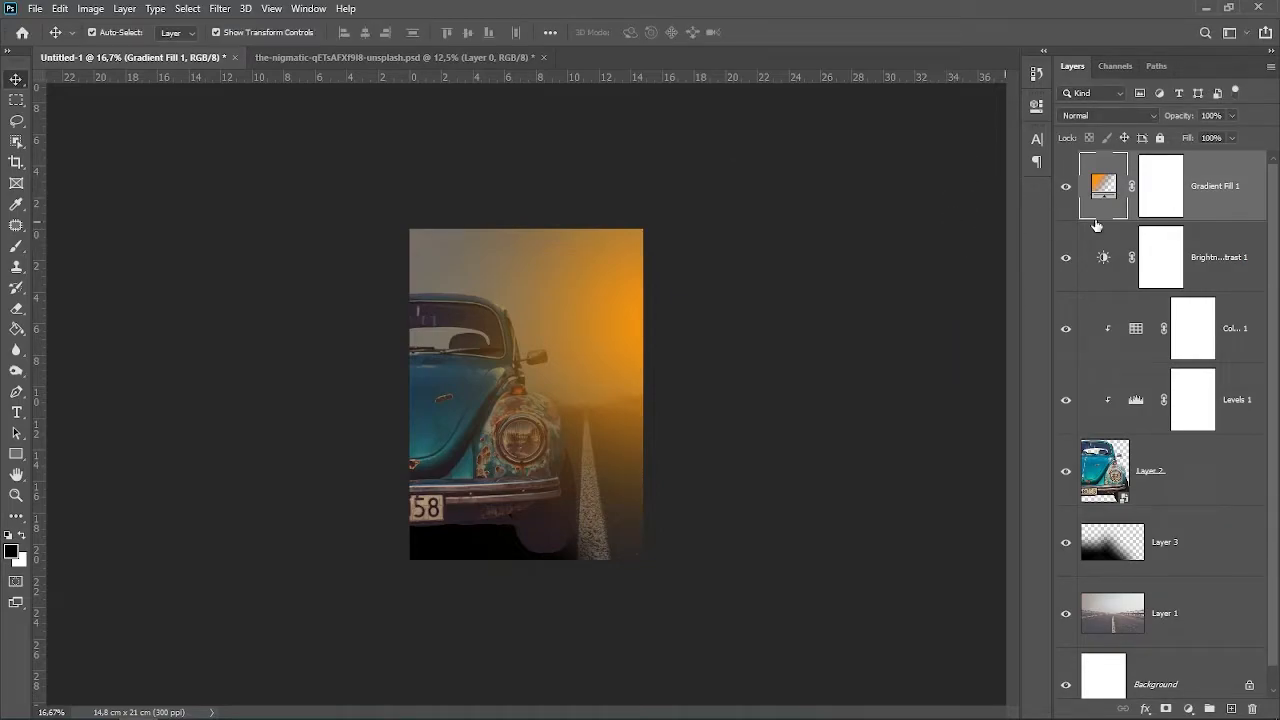
- Set the orange gradient fill's blend mode to Screen and duplicate the layer
{"action": "left_click", "coordinate": [1100, 115]}
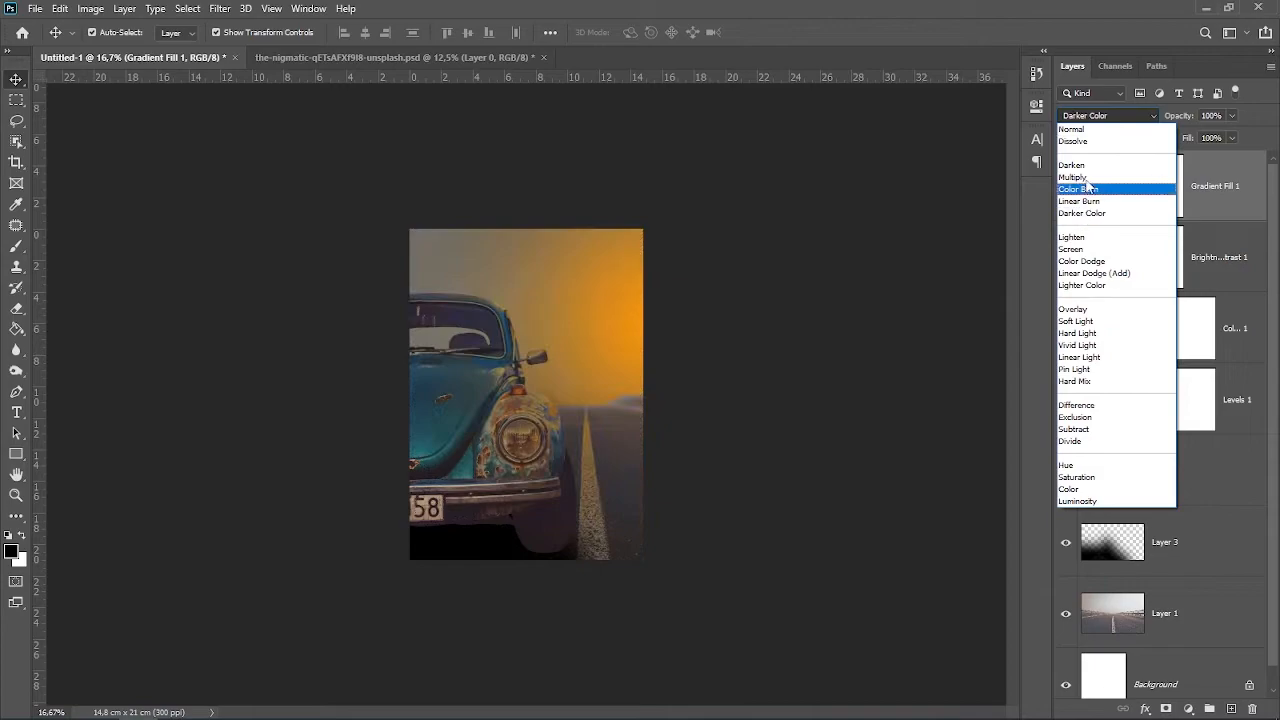
{"action": "left_click", "coordinate": [1081, 250]}
{"action": "left_click", "coordinate": [1076, 255]}
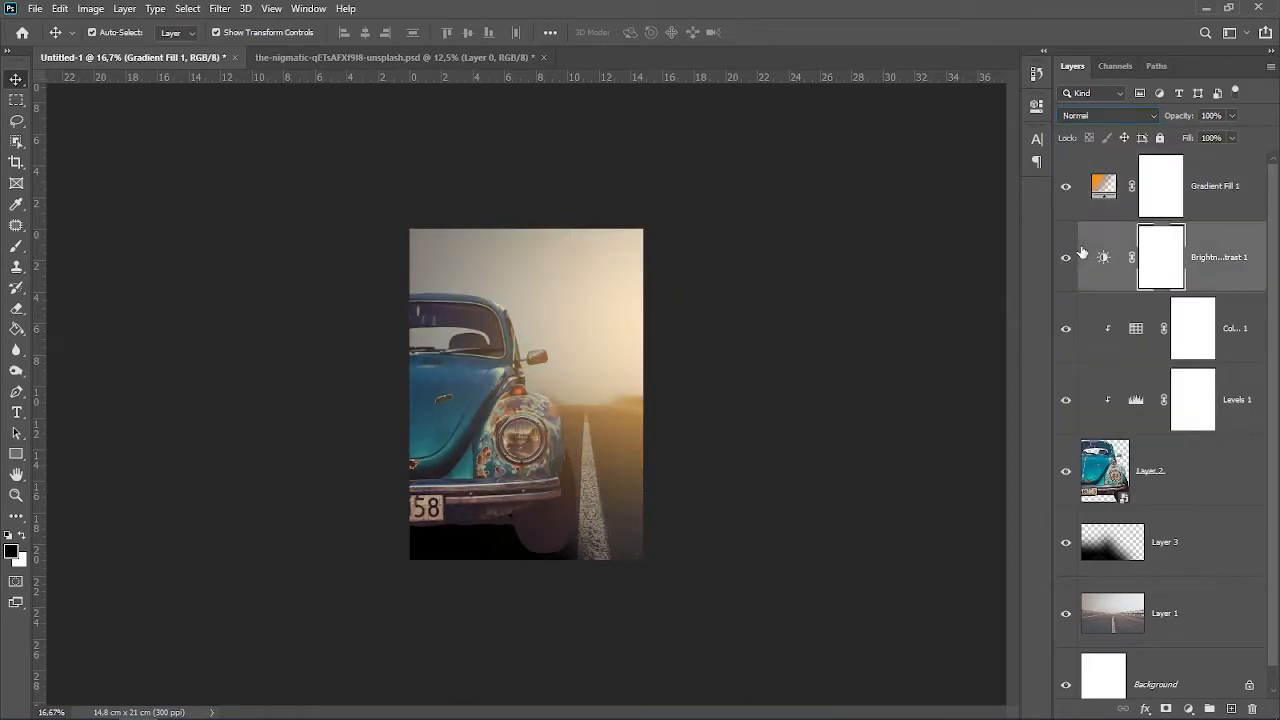
{"action": "left_click_drag", "start_coordinate": [1215, 198], "coordinate": [1231, 708]}
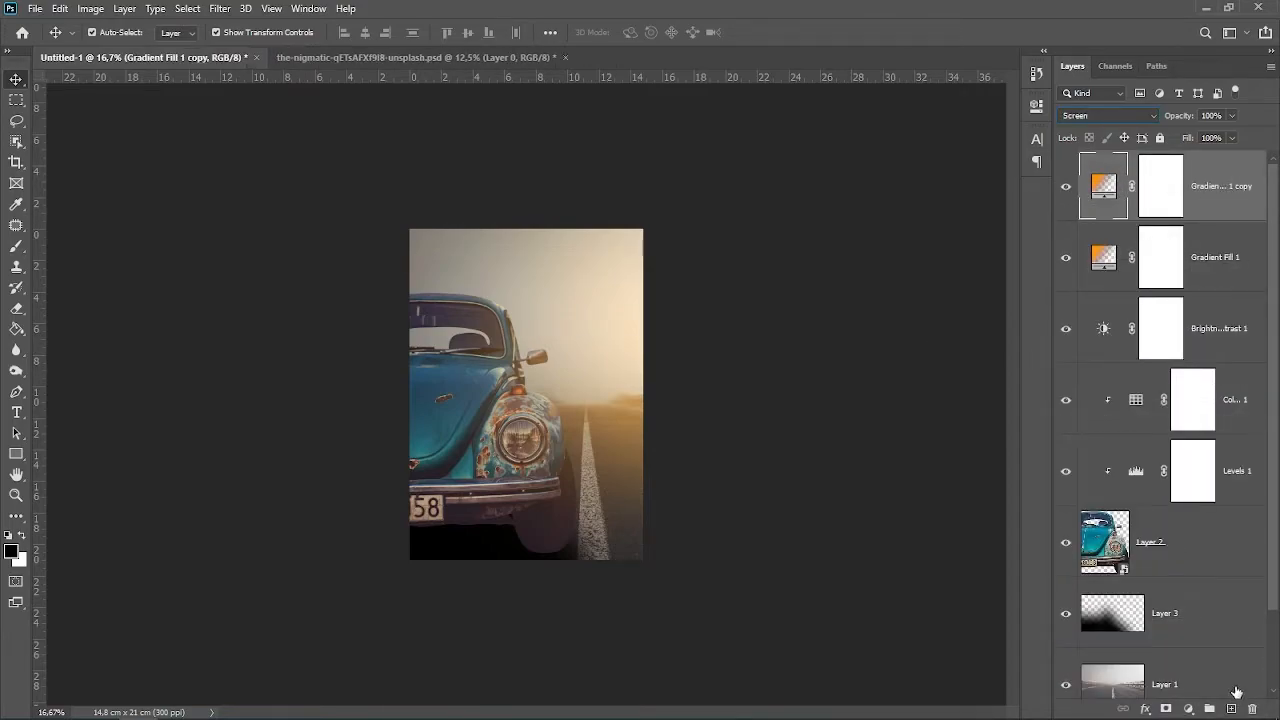
{"action": "double_click", "coordinate": [1102, 184]}
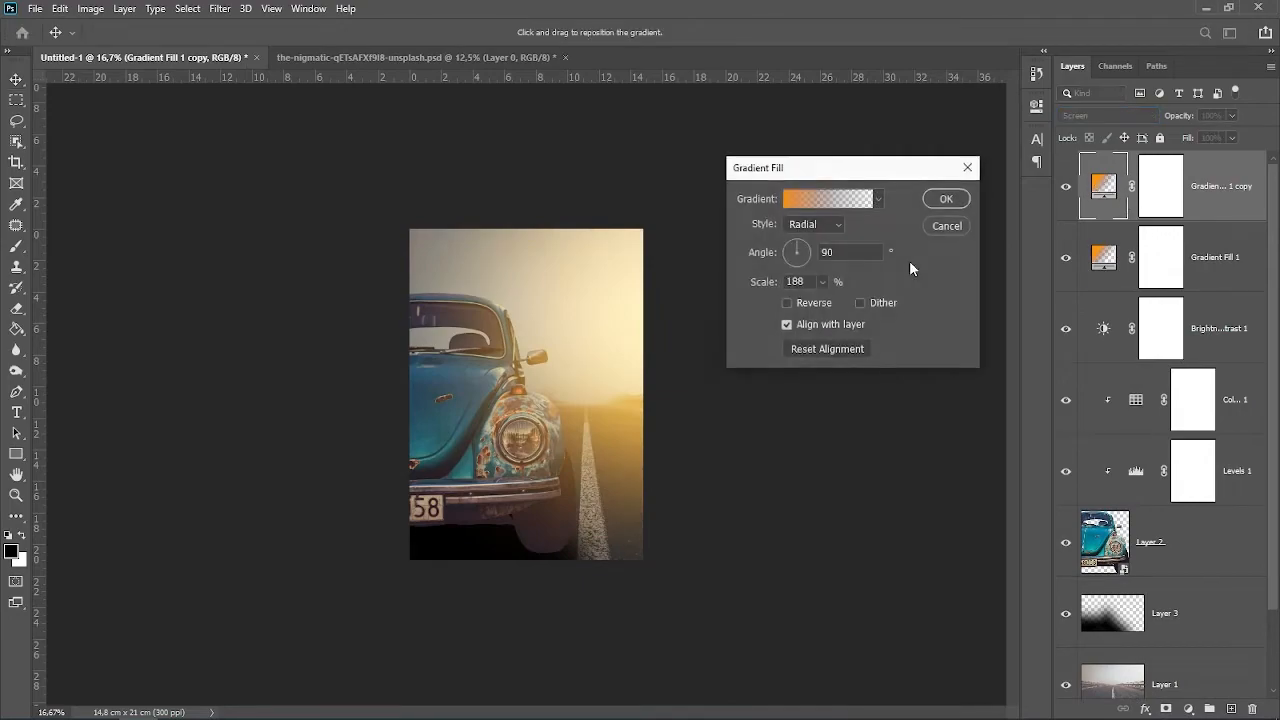
{"action": "left_click", "coordinate": [828, 205]}
{"action": "left_click", "coordinate": [729, 417]}
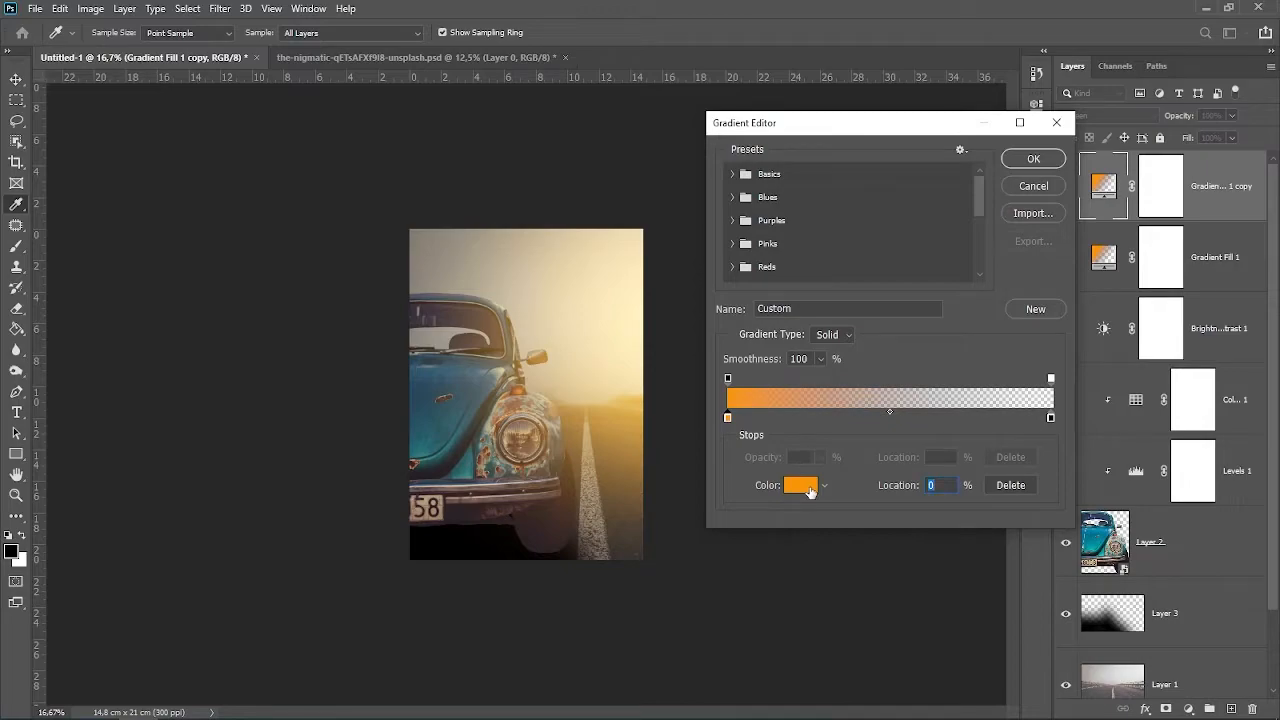
{"action": "key", "text": "Return"}
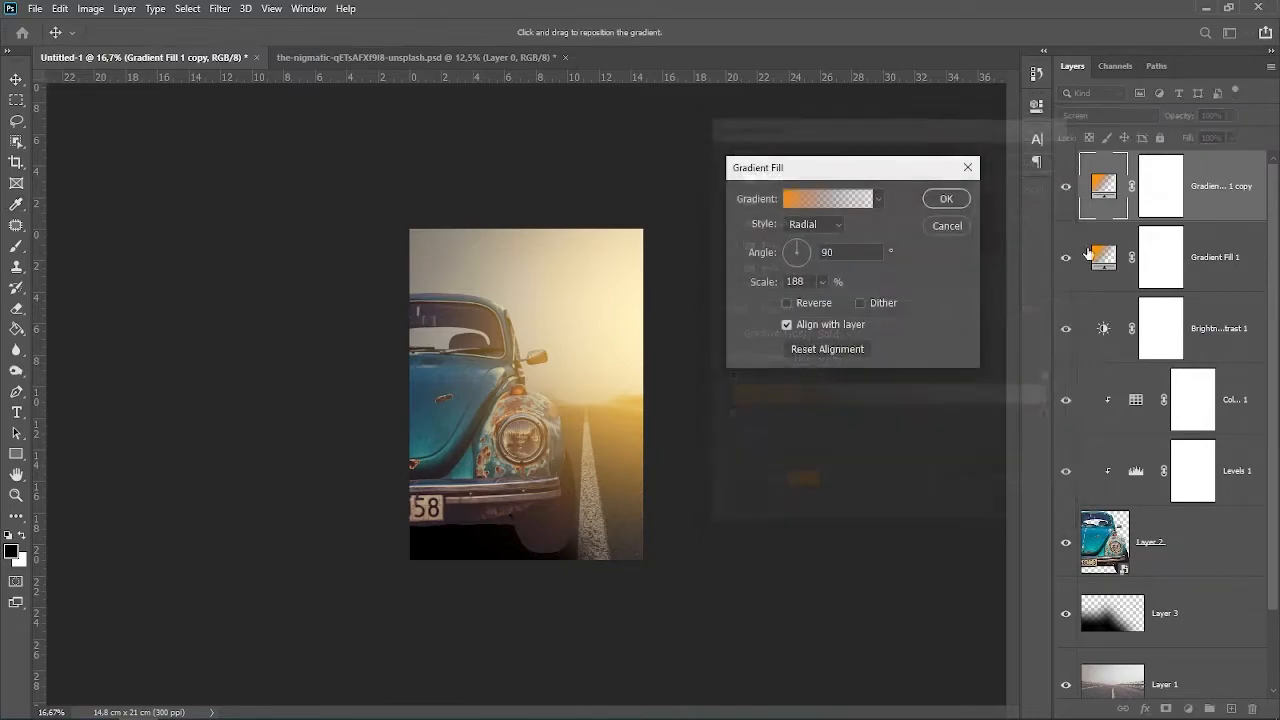
{"action": "key", "text": "Return"}
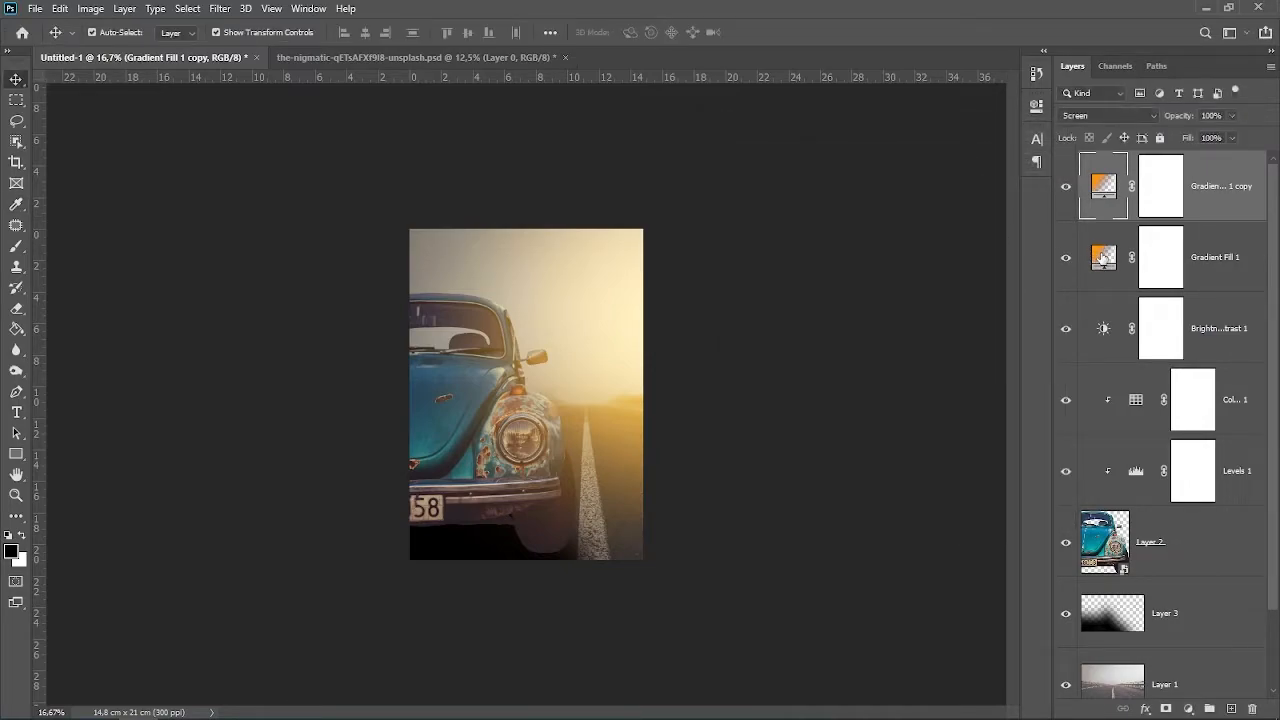
{"action": "double_click", "coordinate": [1102, 257]}
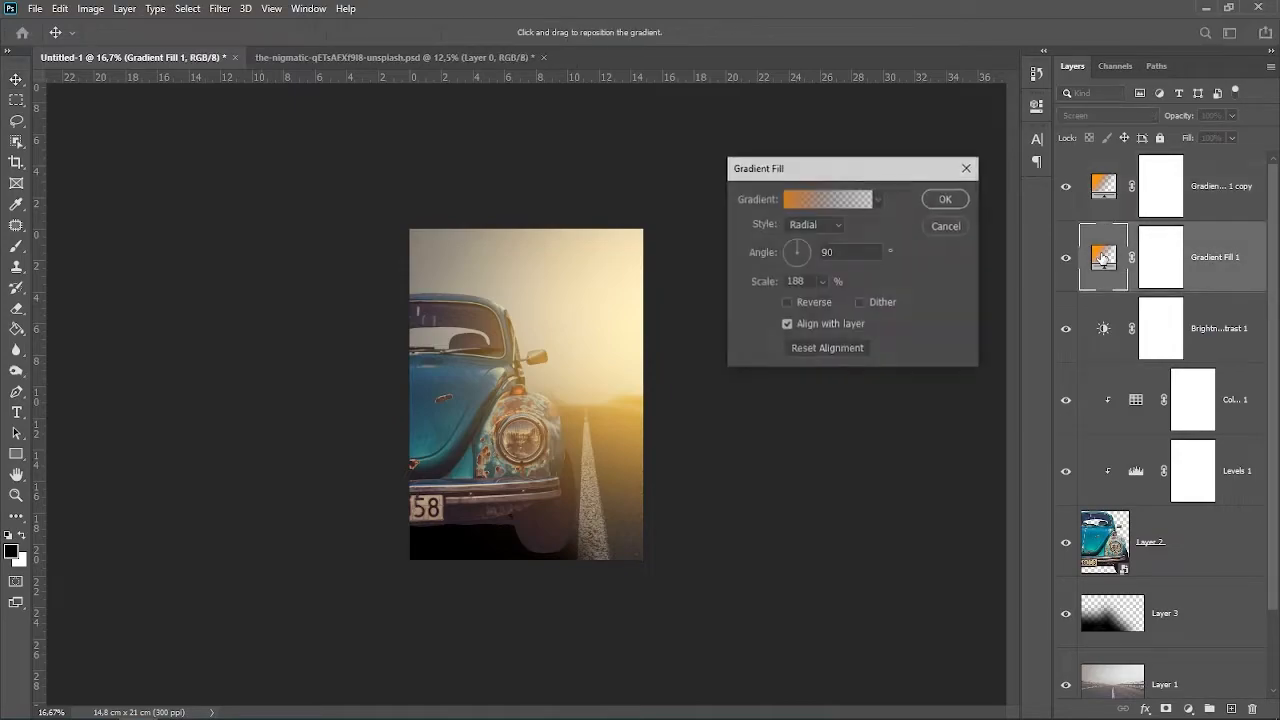
{"action": "left_click", "coordinate": [953, 227]}
- Change the starting colour stop of the duplicated gradient fill to blue 333ce9
{"action": "double_click", "coordinate": [1103, 186]}
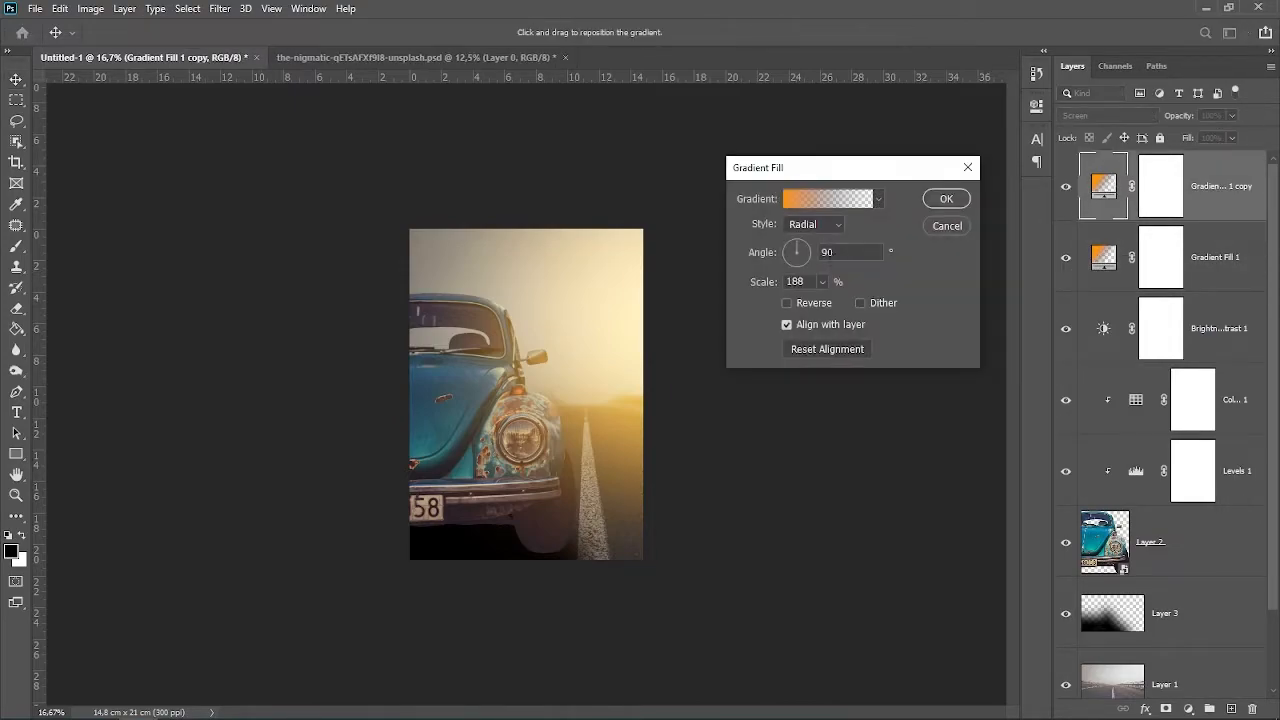
{"action": "left_click", "coordinate": [858, 199]}
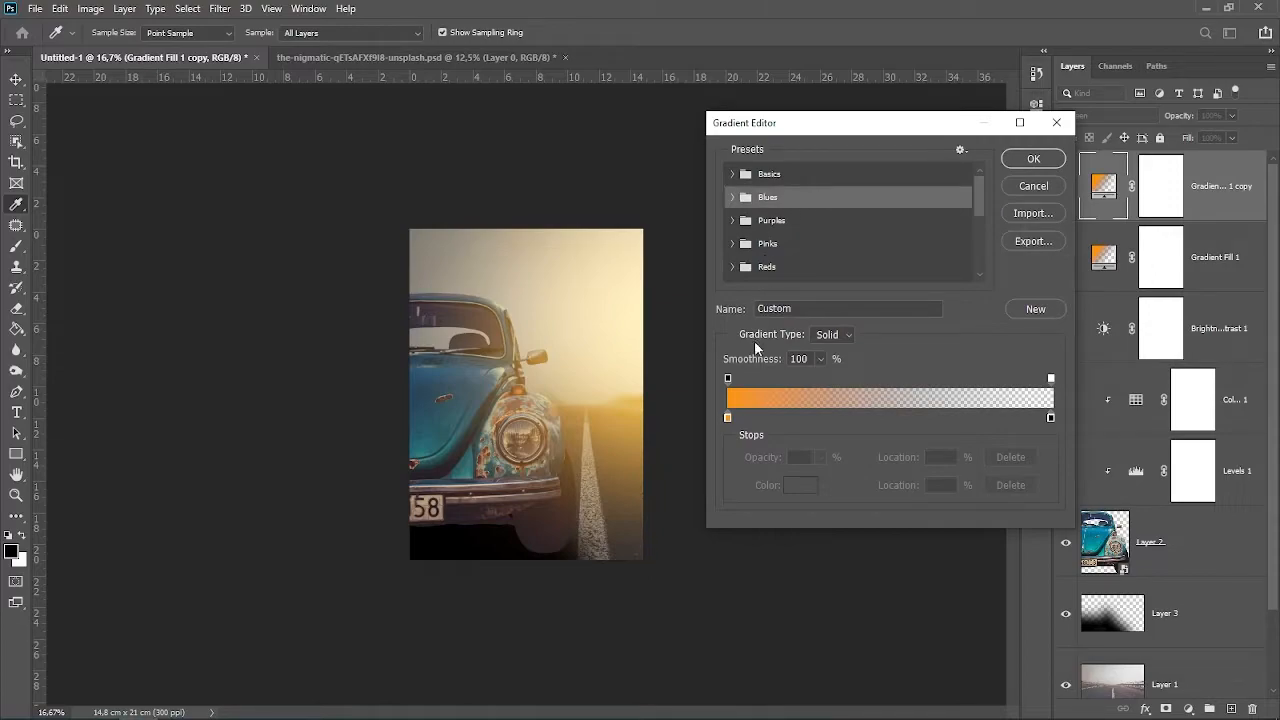
{"action": "left_click", "coordinate": [728, 418]}
{"action": "left_click", "coordinate": [799, 485]}
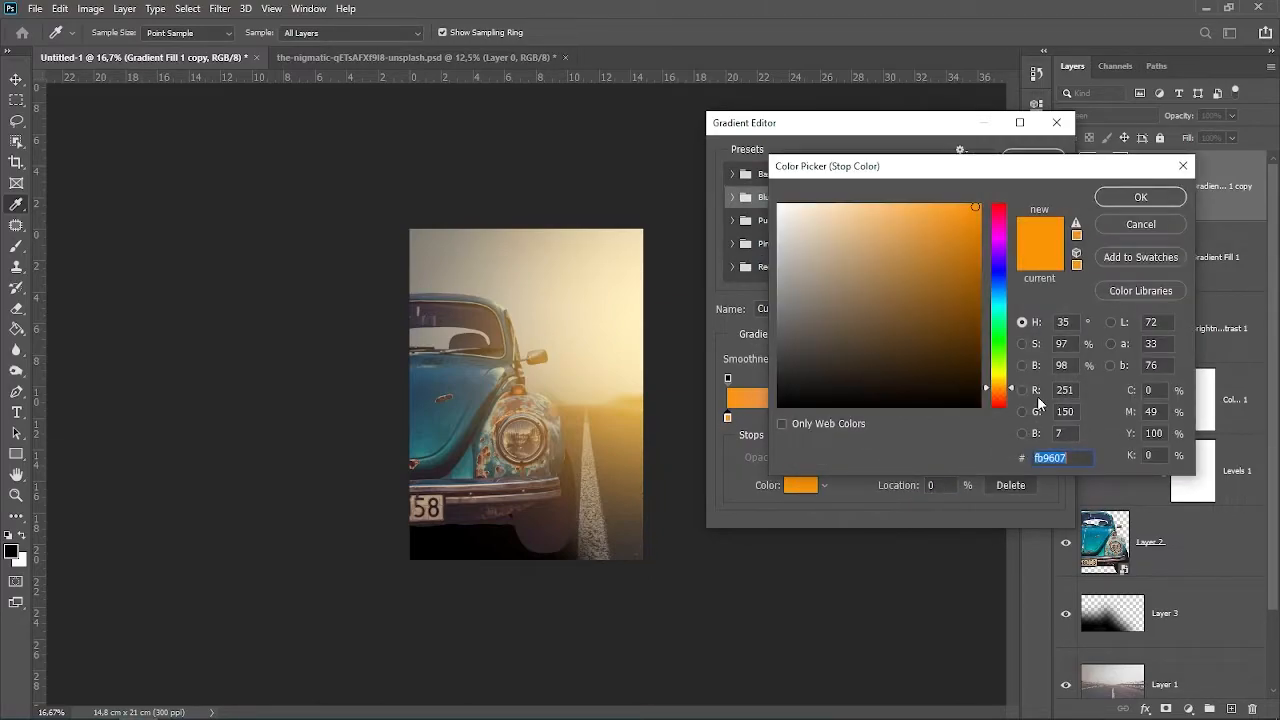
{"action": "type", "text": "333c"}
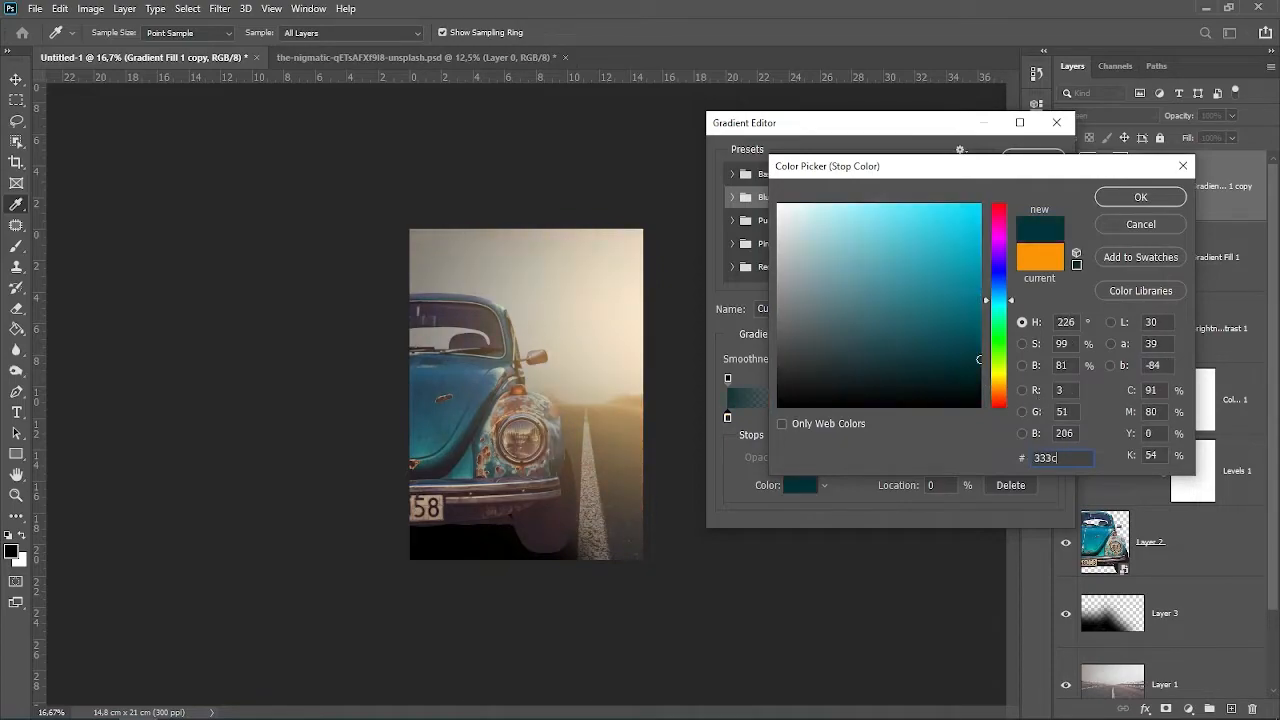
{"action": "type", "text": "e"}
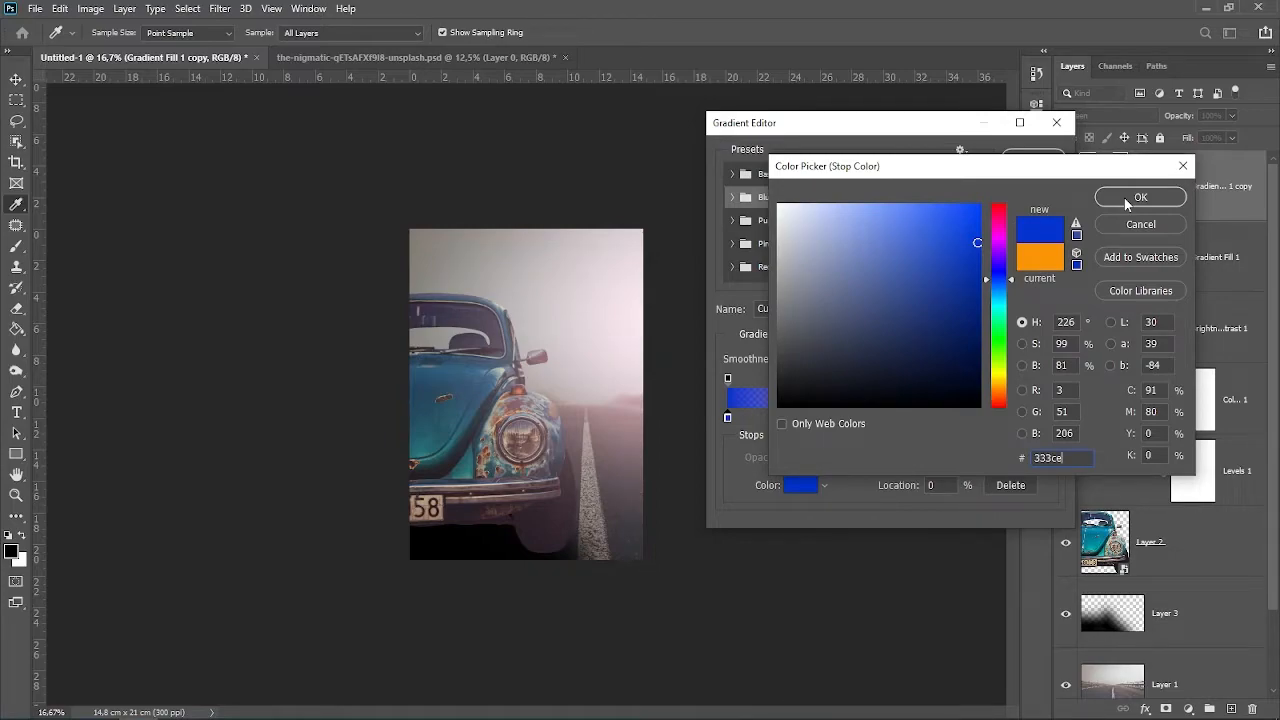
{"action": "type", "text": "9"}
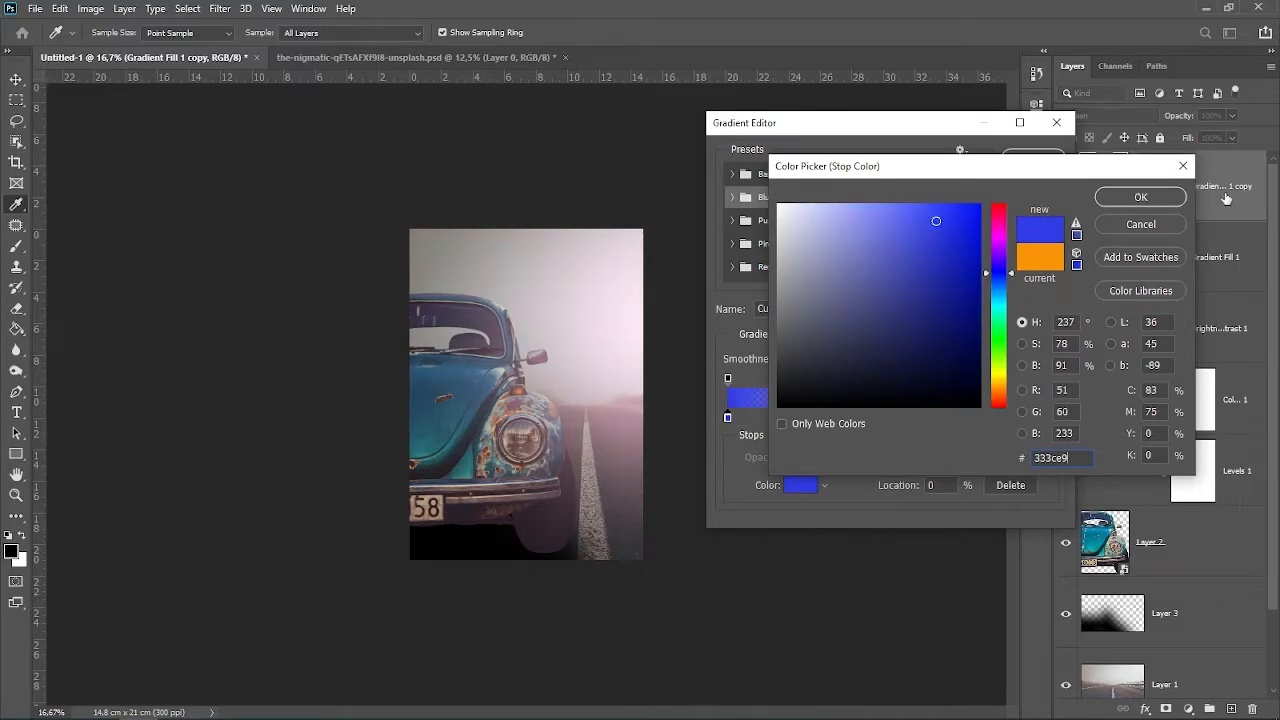
{"action": "left_click", "coordinate": [1140, 198]}
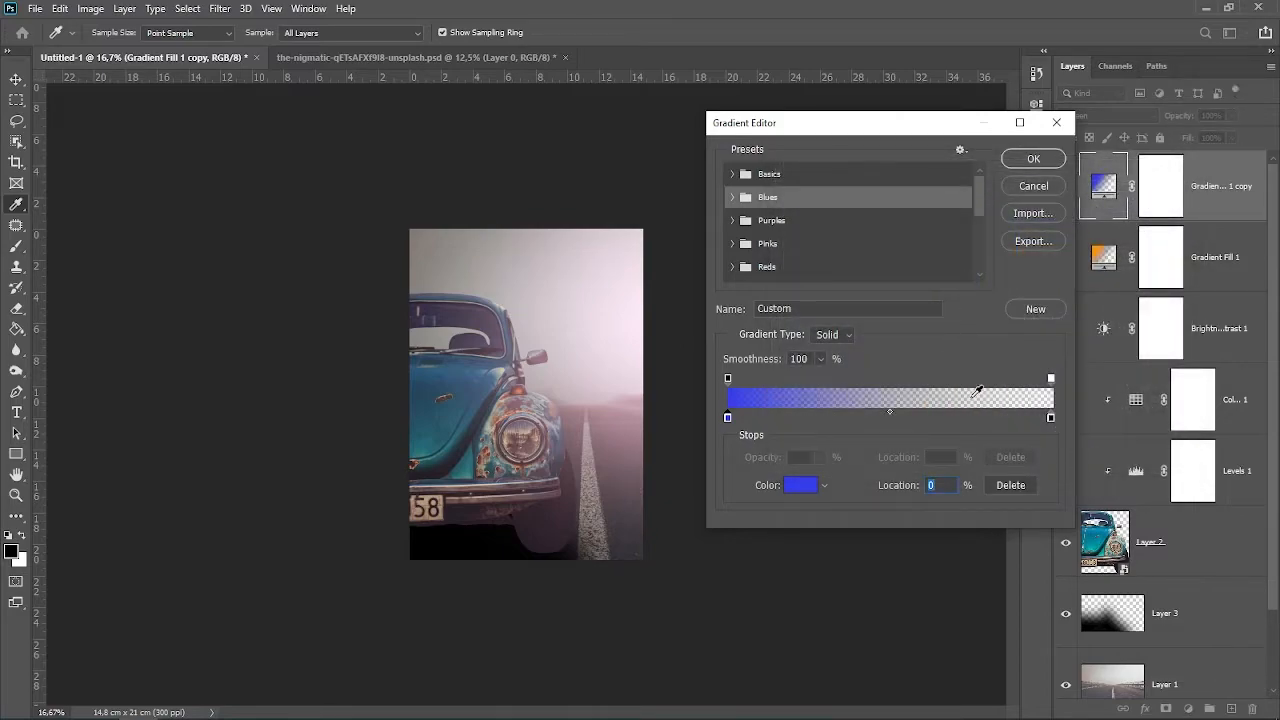
- Copy the blue stop's hex code and apply 333ce9 to the end colour stop of the duplicated gradient
{"action": "double_click", "coordinate": [727, 417]}
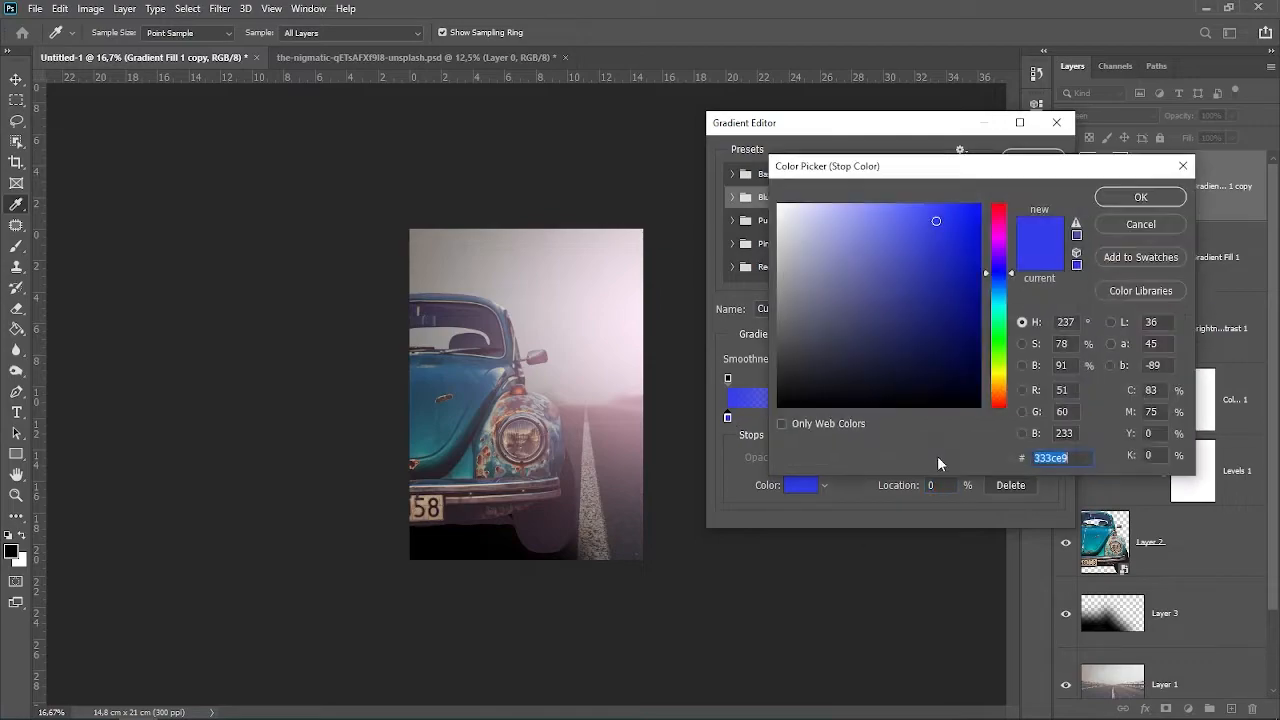
{"action": "right_click", "coordinate": [1050, 457]}
{"action": "left_click", "coordinate": [1085, 511]}
{"action": "left_click", "coordinate": [1141, 226]}
{"action": "left_click", "coordinate": [1050, 417]}
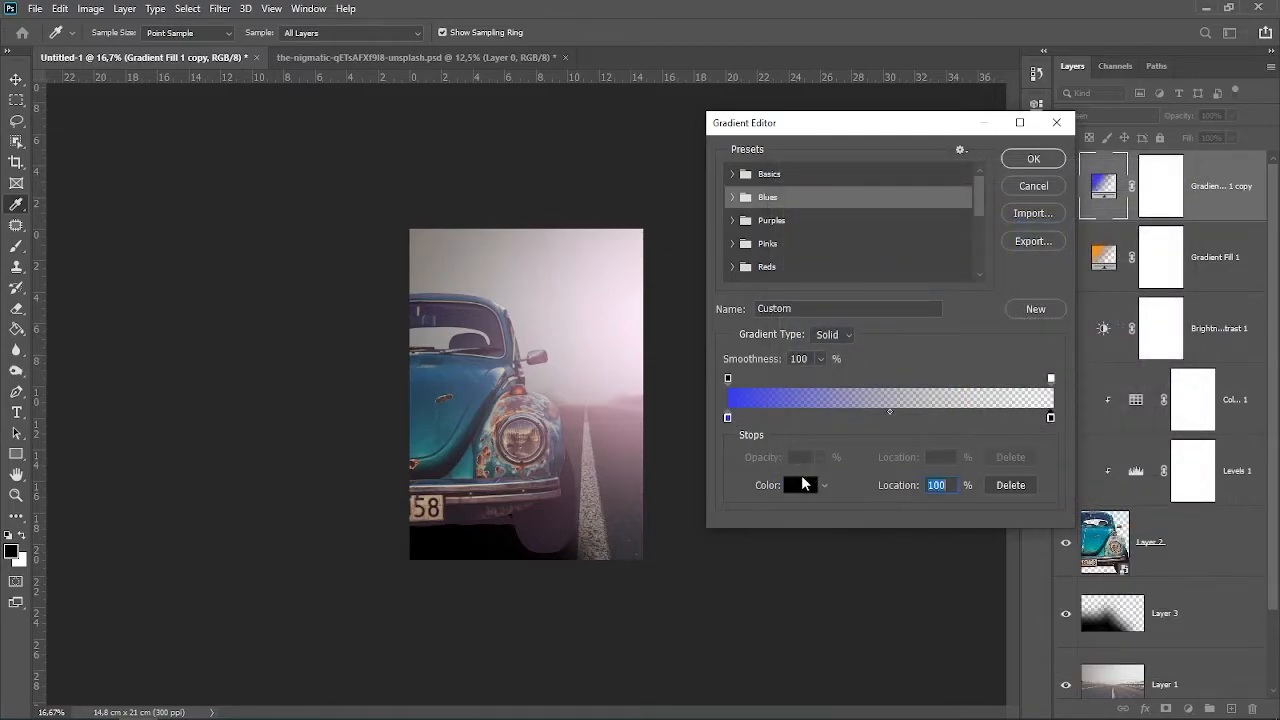
{"action": "left_click", "coordinate": [801, 485]}
{"action": "right_click", "coordinate": [1050, 457]}
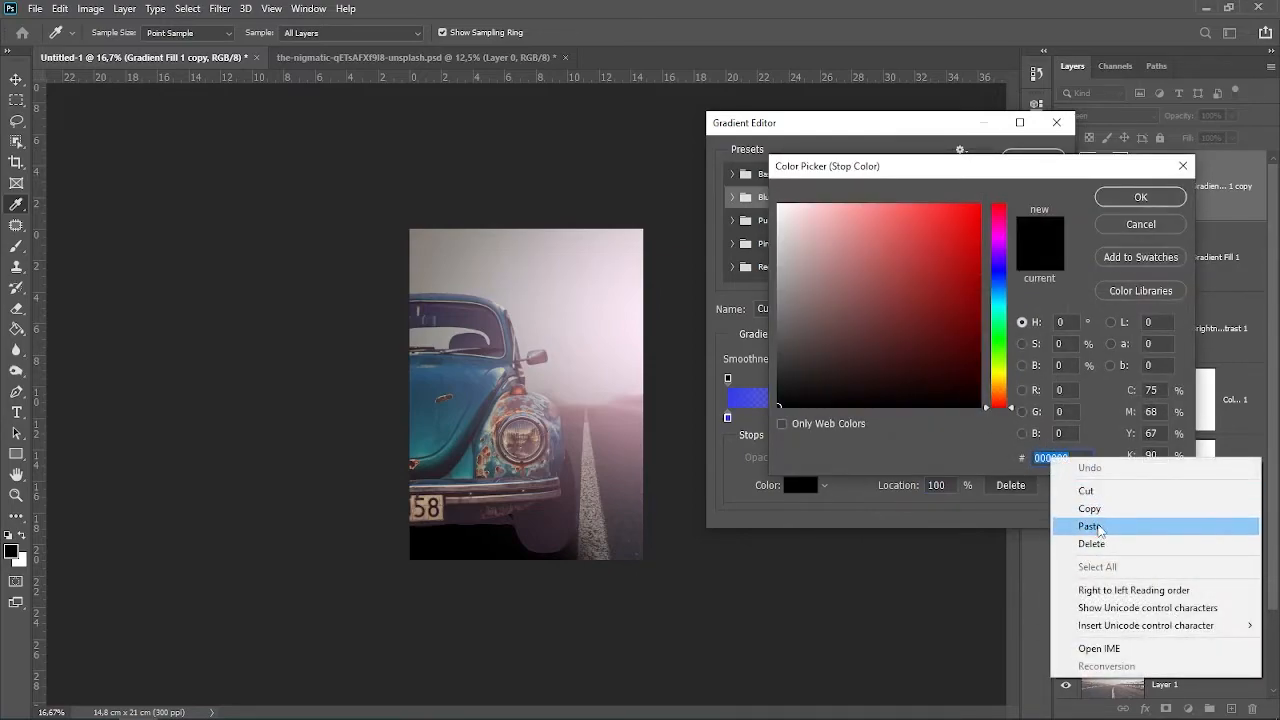
{"action": "left_click", "coordinate": [1090, 526]}
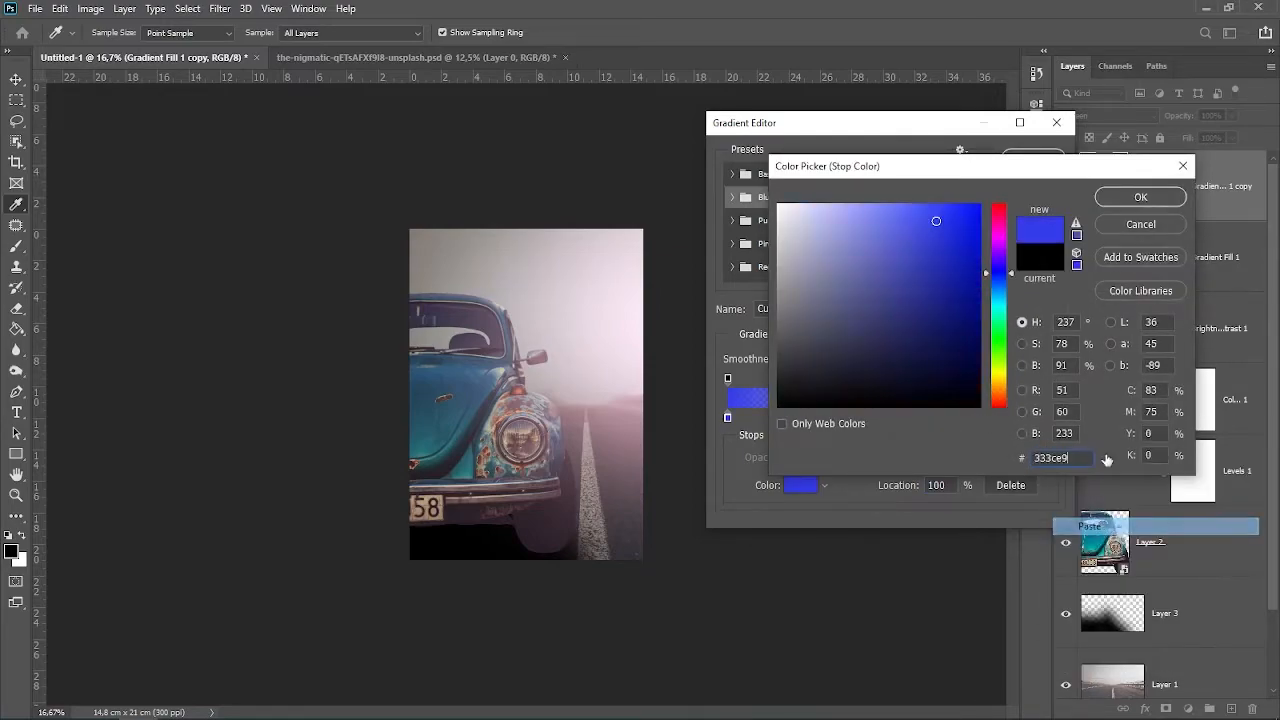
{"action": "left_click", "coordinate": [1141, 198]}
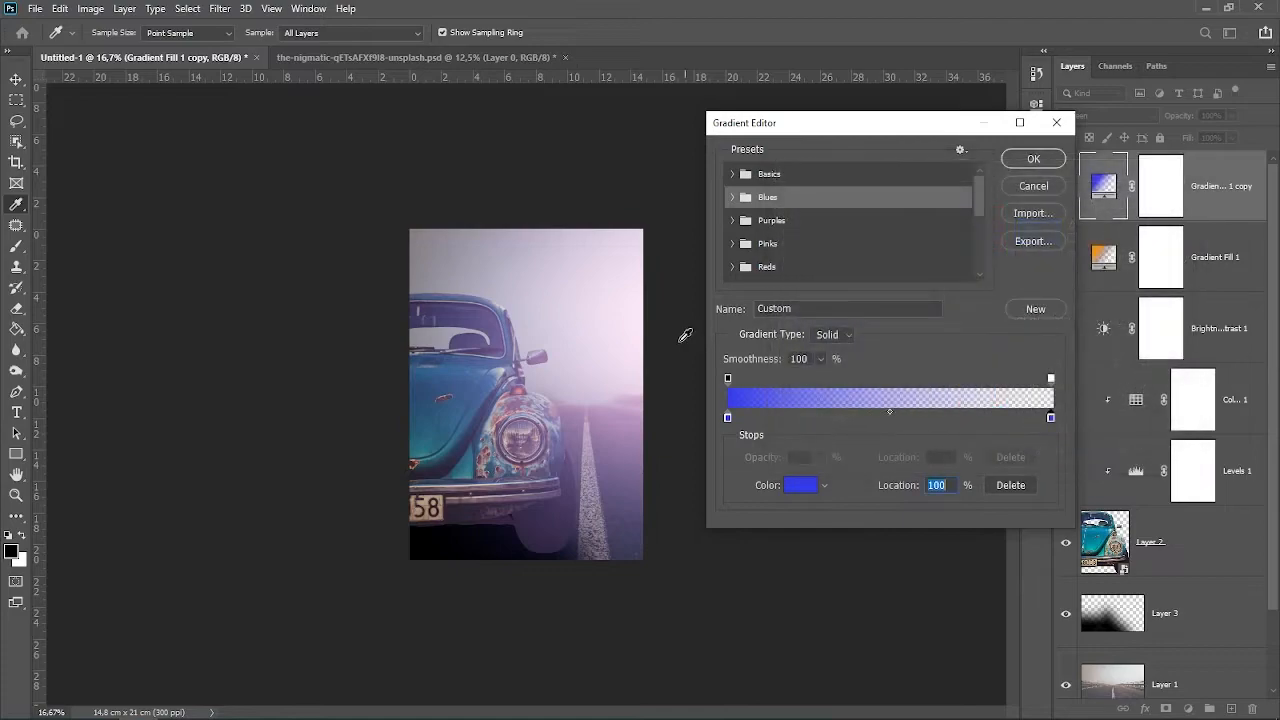
{"action": "left_click", "coordinate": [1035, 160]}
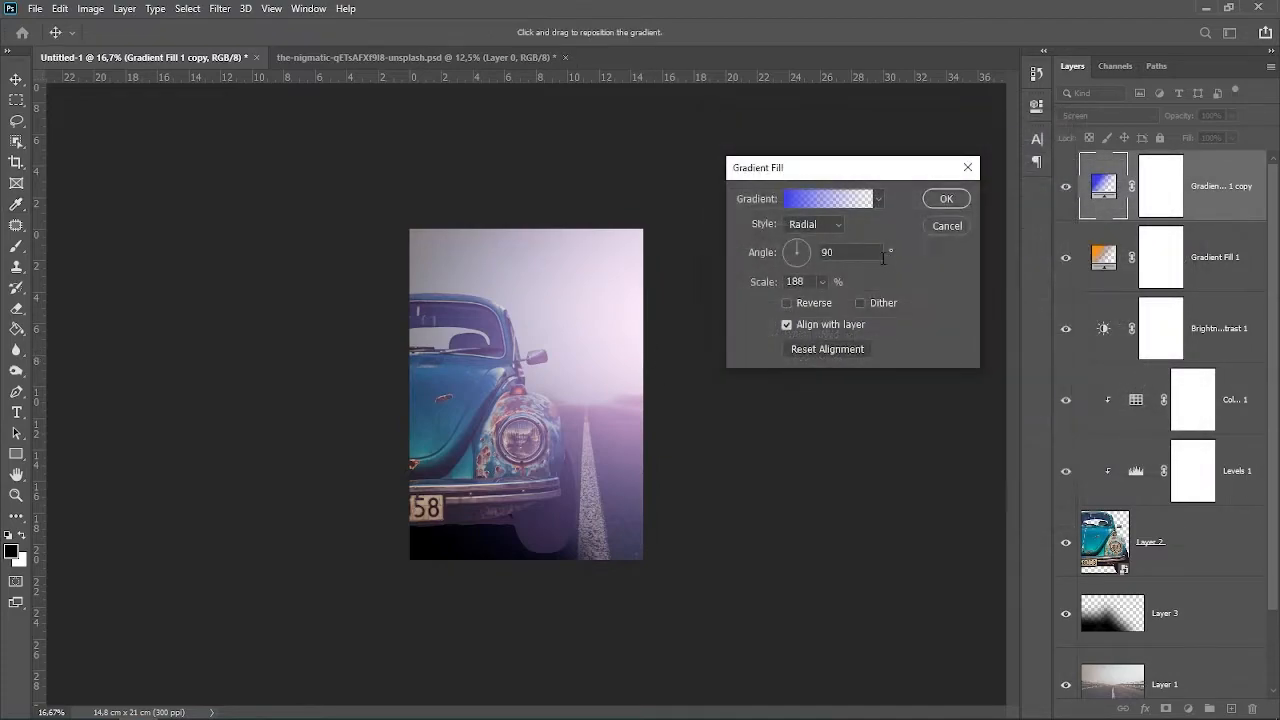
- Move the blue radial glow to the poster's left edge by the car's windshield, scale it to 100%, and accept the gradient fill
{"action": "left_click_drag", "start_coordinate": [580, 357], "coordinate": [400, 331]}
{"action": "left_click_drag", "start_coordinate": [326, 351], "coordinate": [346, 497]}
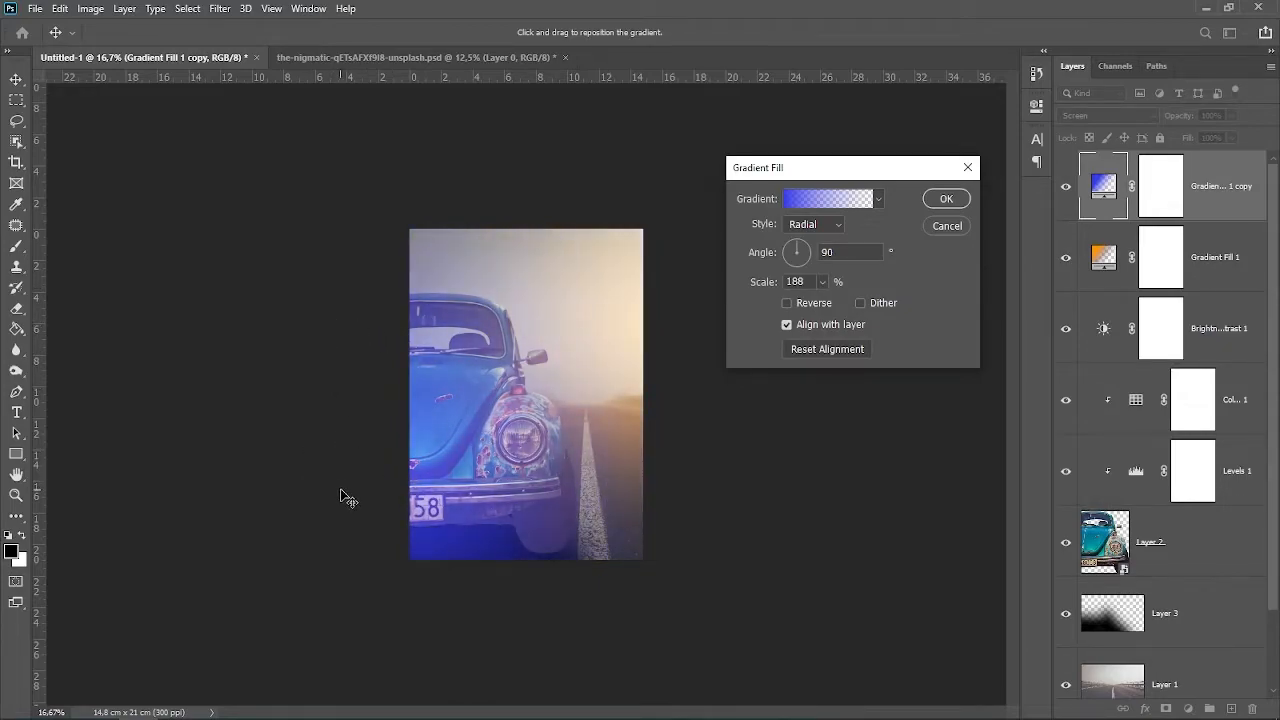
{"action": "left_click", "coordinate": [821, 282]}
{"action": "left_click_drag", "start_coordinate": [820, 296], "coordinate": [815, 303]}
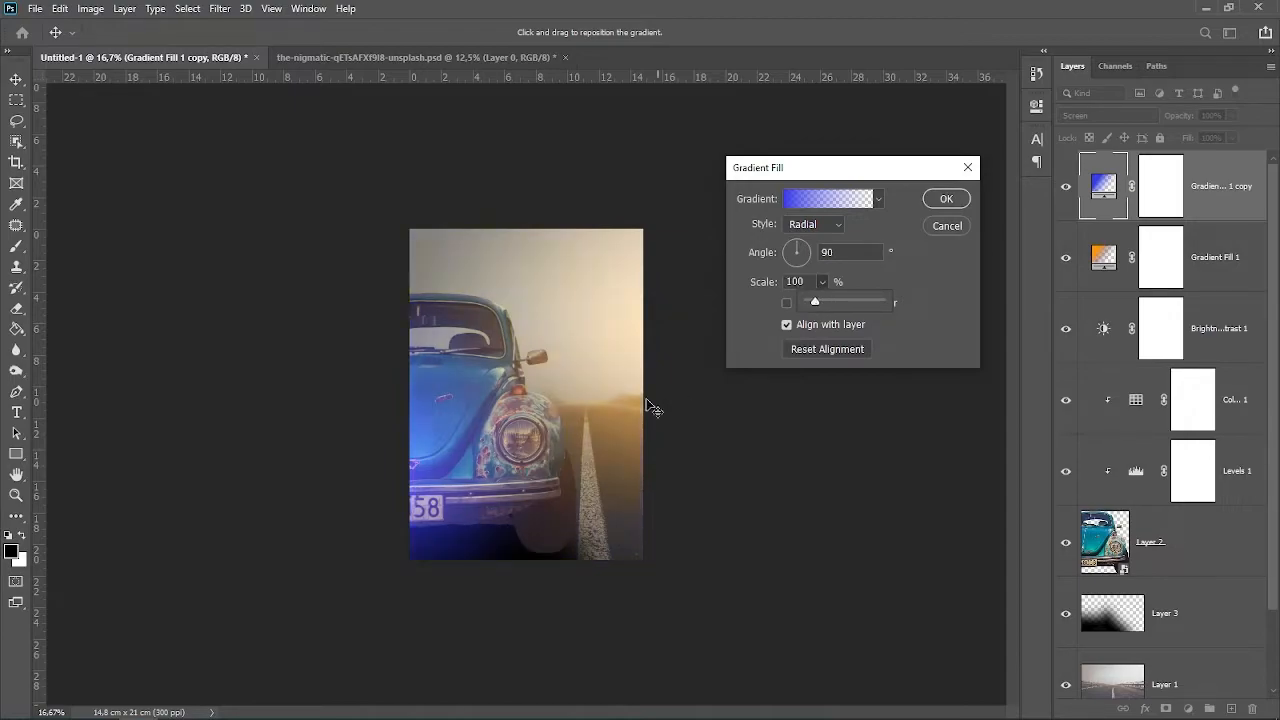
{"action": "left_click_drag", "start_coordinate": [432, 450], "coordinate": [439, 327]}
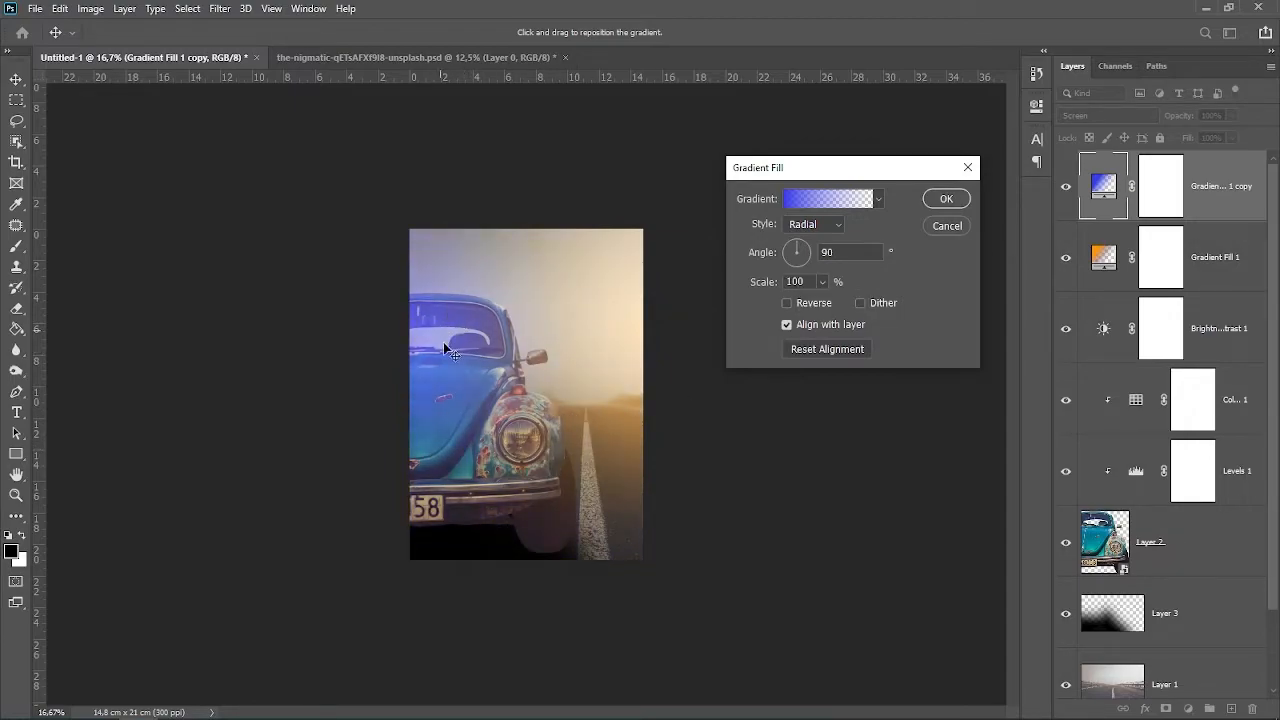
{"action": "left_click", "coordinate": [945, 199]}
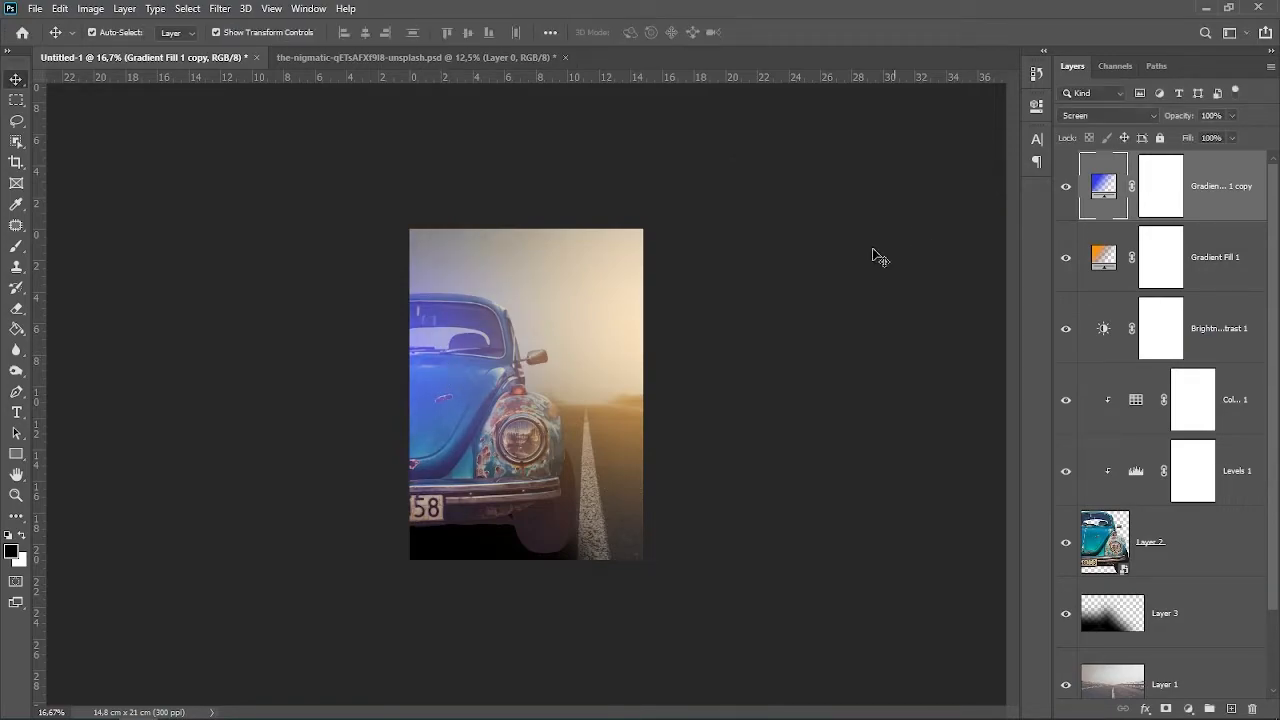
{"action": "left_click", "coordinate": [818, 284]}
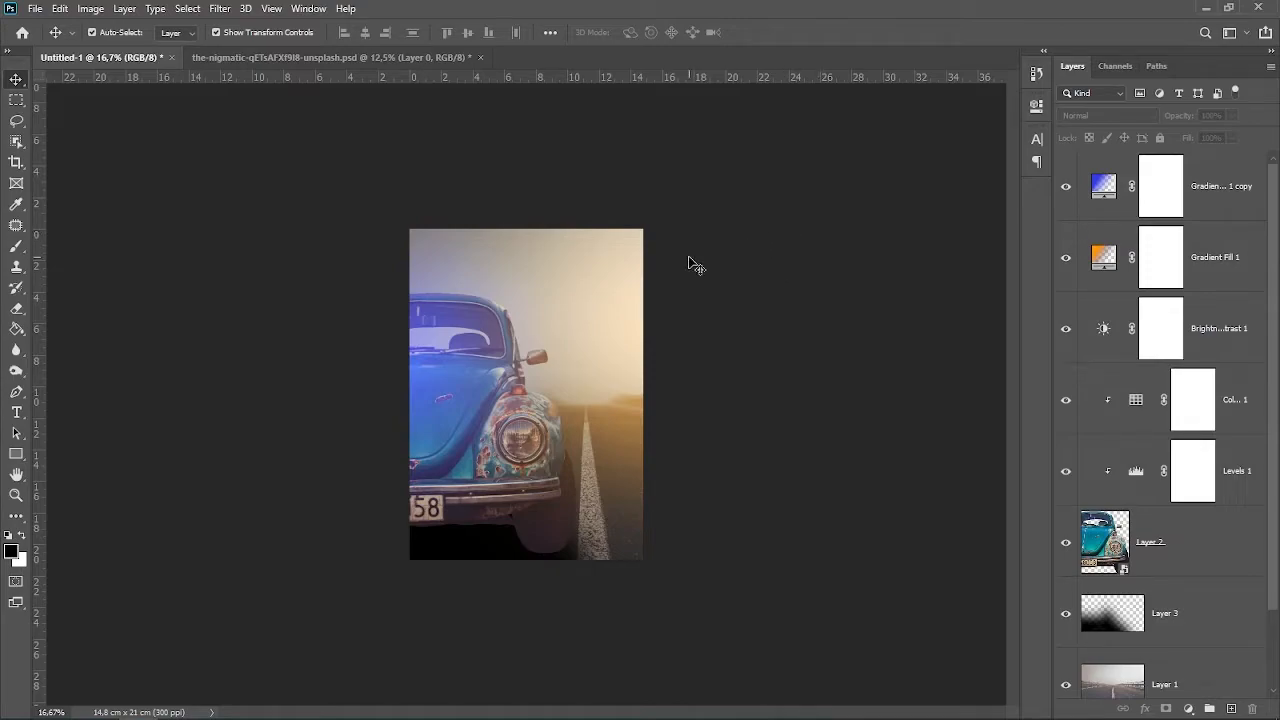
- Add a Color Lookup adjustment layer on top of the stack using the FoggyNight.3DL lookup file
{"action": "scroll", "coordinate": [1150, 470], "scroll_direction": "down", "scroll_amount": 1}
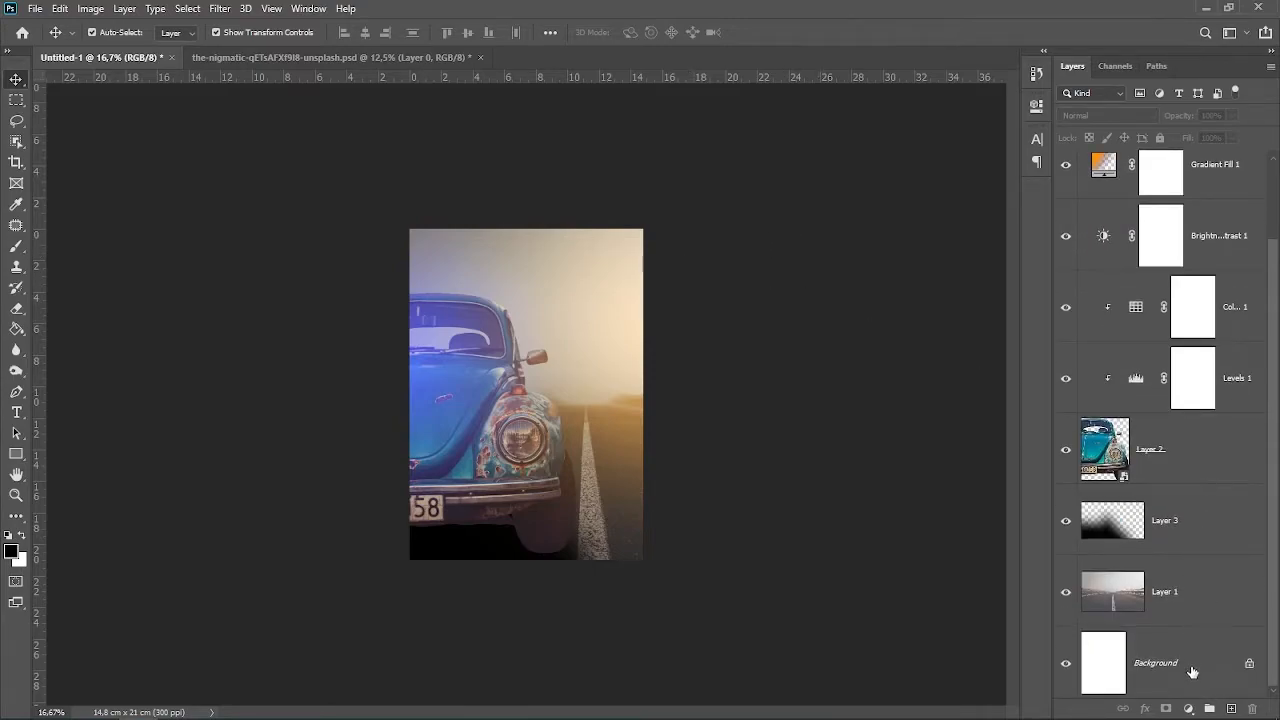
{"action": "left_click", "coordinate": [1187, 706]}
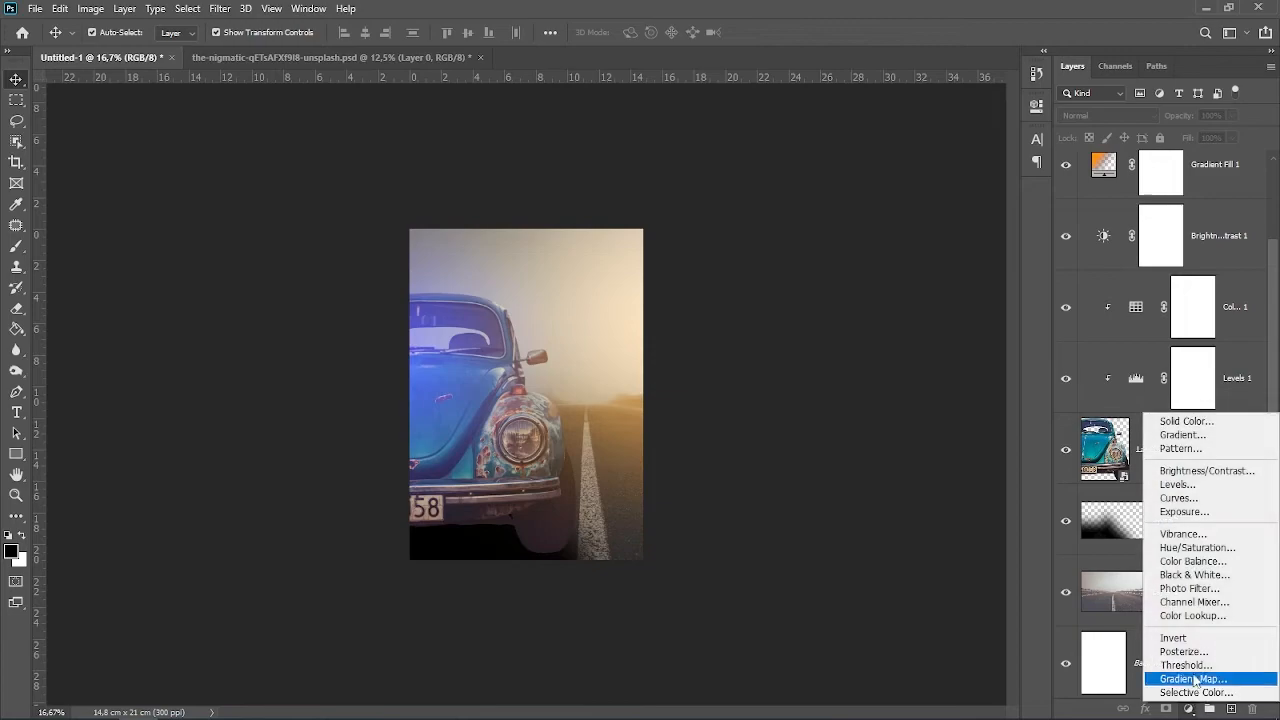
{"action": "left_click", "coordinate": [1198, 603]}
{"action": "left_click", "coordinate": [916, 158]}
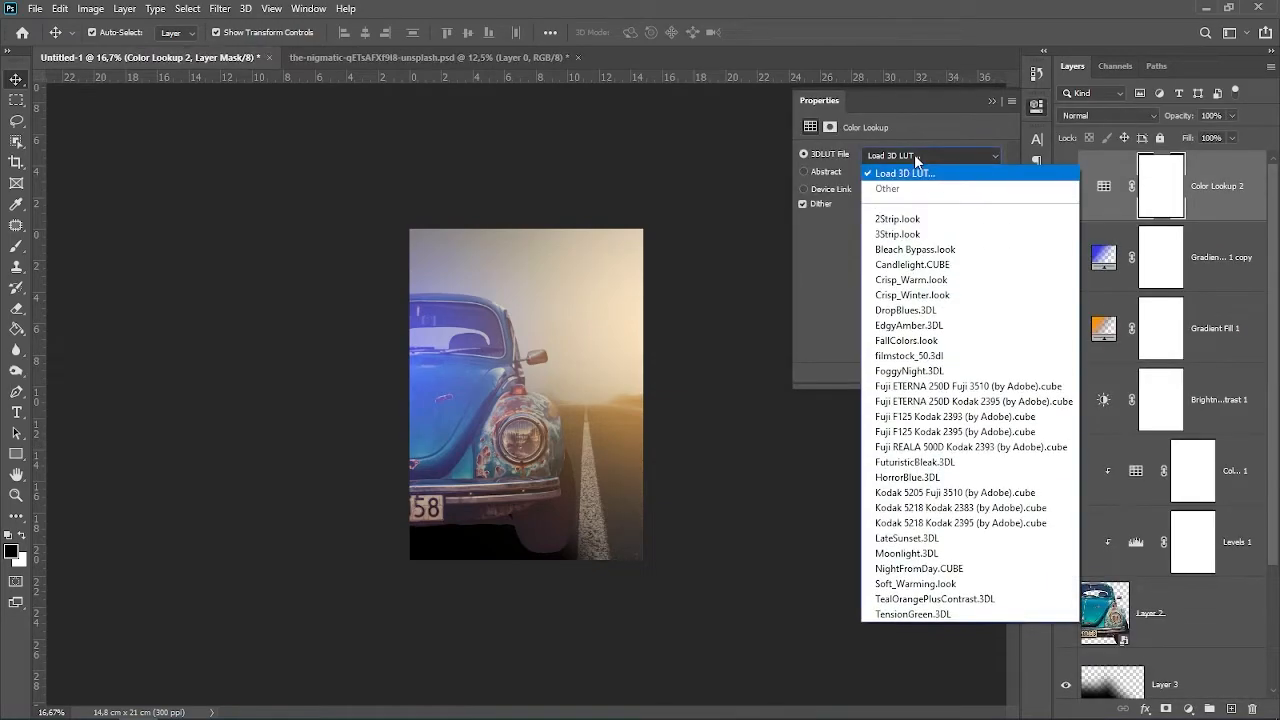
{"action": "left_click", "coordinate": [953, 372]}
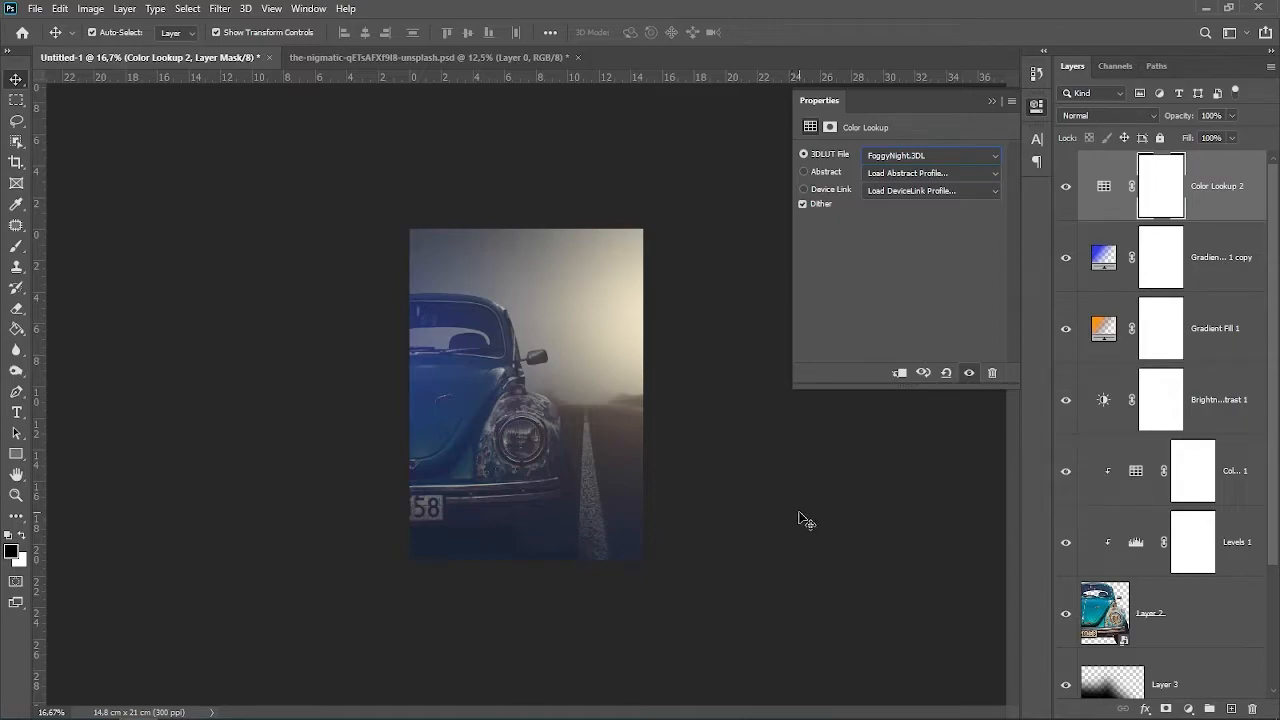
{"action": "left_click", "coordinate": [988, 100]}
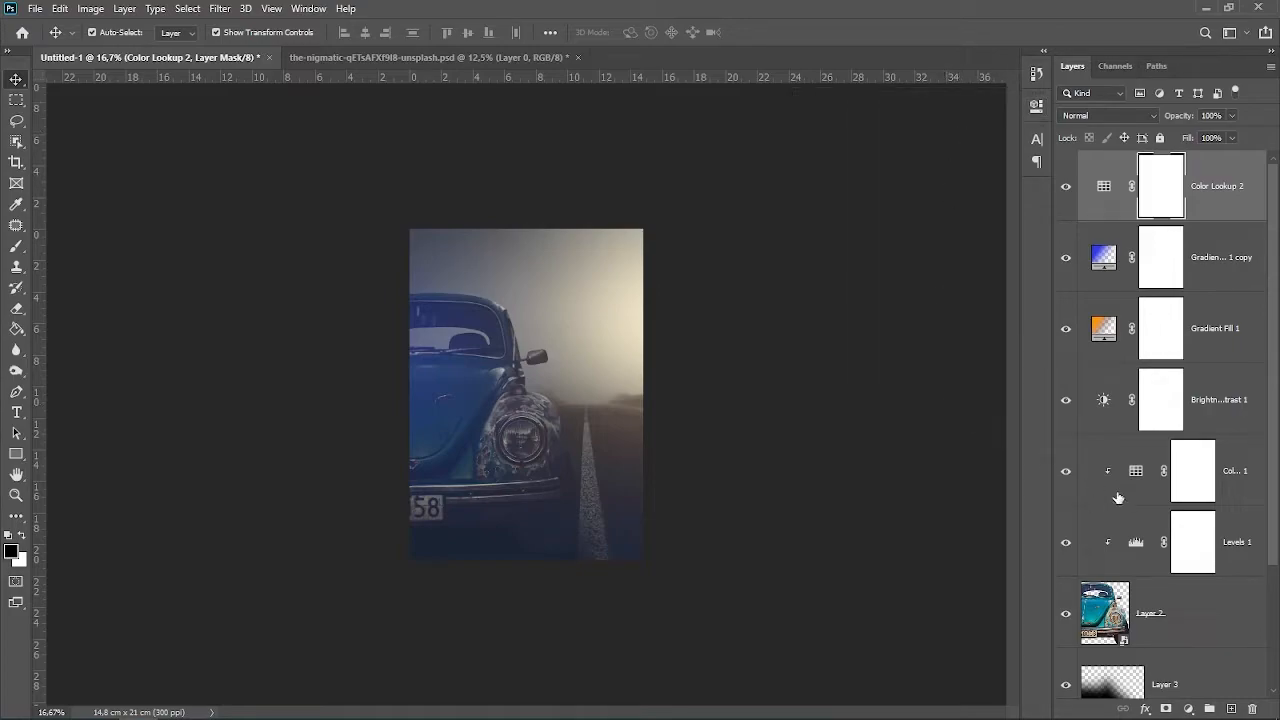
- Add a Color Balance adjustment layer with midtones set to +37 on cyan–red and -41 on yellow–blue
{"action": "left_click", "coordinate": [1188, 709]}
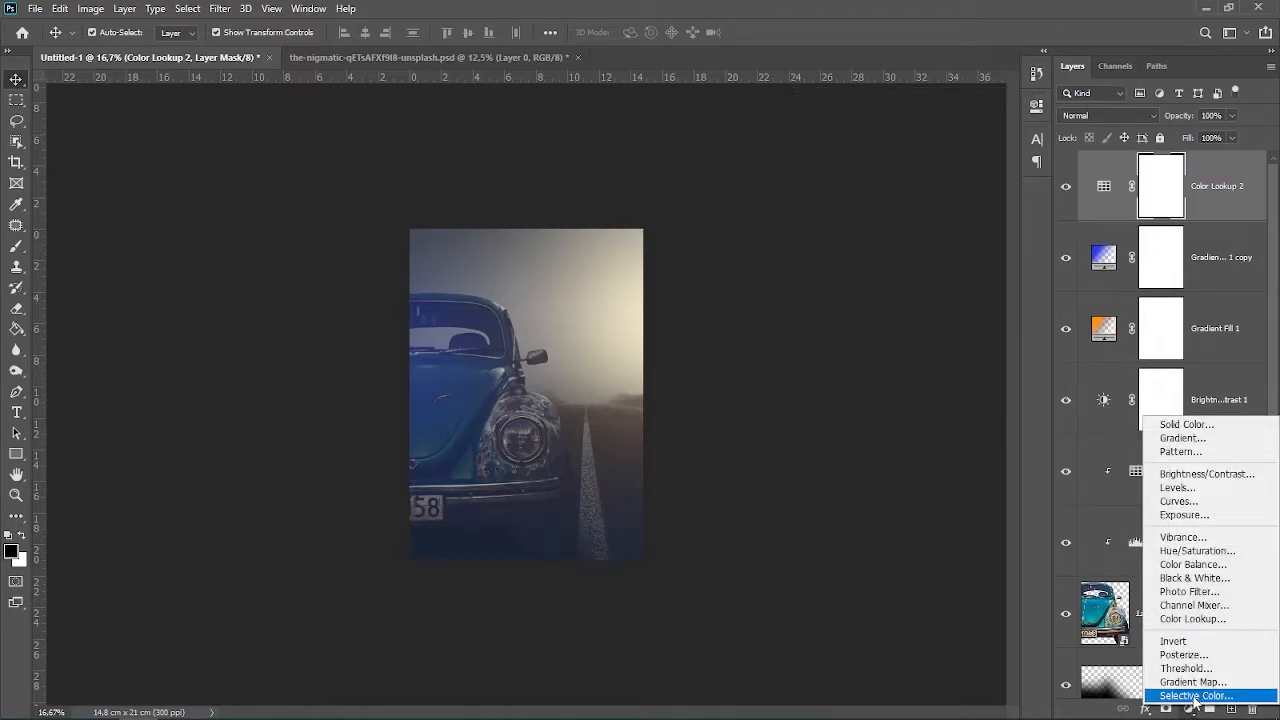
{"action": "left_click", "coordinate": [1222, 564]}
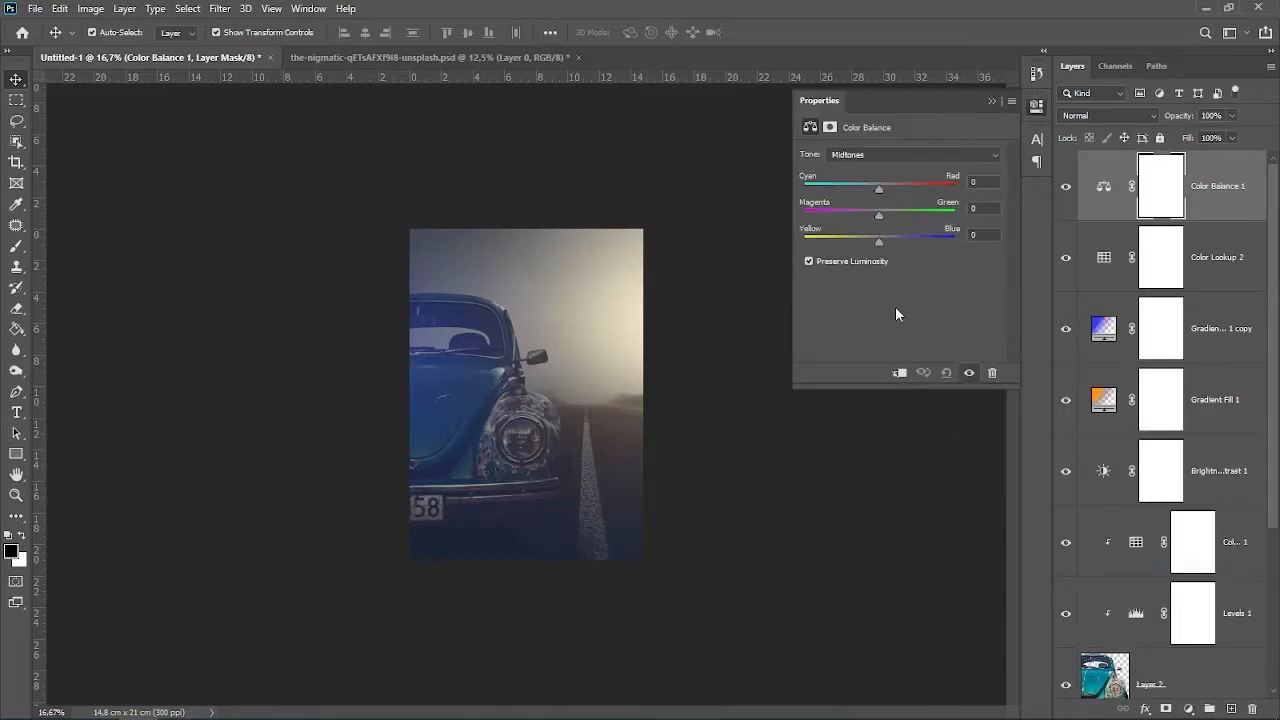
{"action": "left_click_drag", "start_coordinate": [879, 188], "coordinate": [907, 193]}
{"action": "left_click_drag", "start_coordinate": [882, 243], "coordinate": [877, 242]}
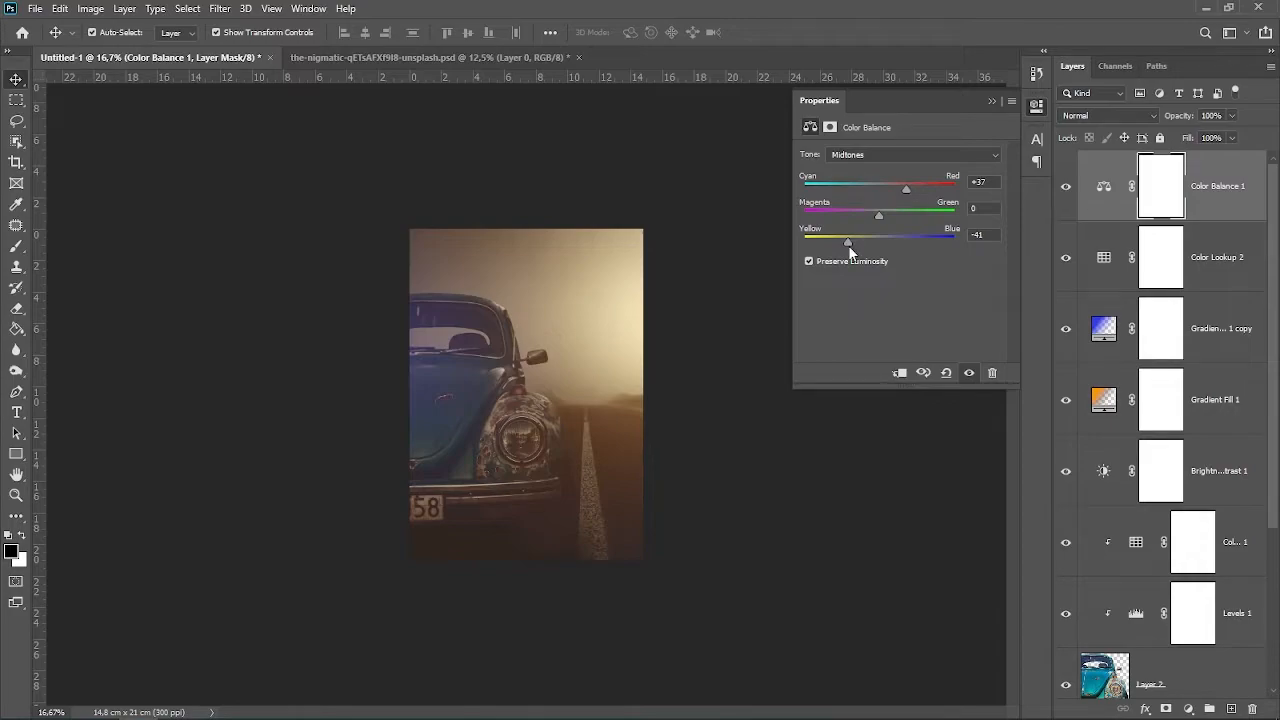
{"action": "left_click", "coordinate": [991, 101]}
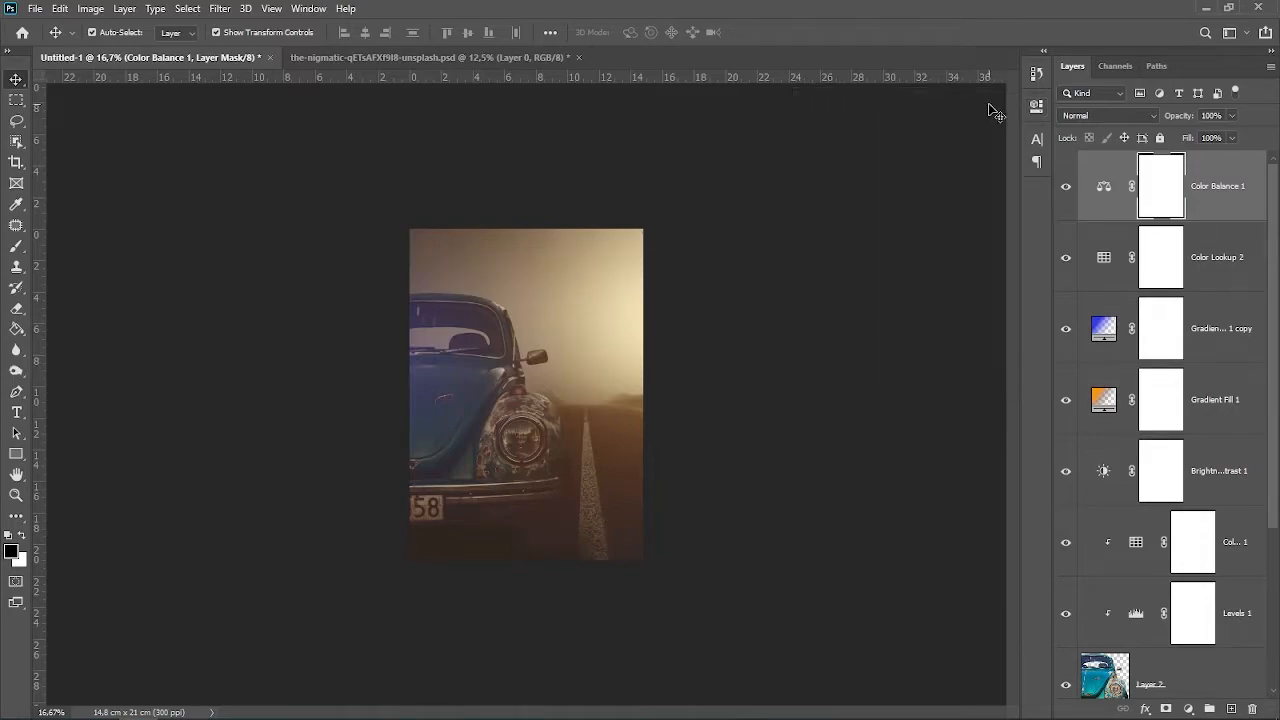
{"action": "left_click", "coordinate": [805, 426]}
- Add a Levels adjustment above the car's clipped Color Lookup, clip it to the car, and set its midtone level to about 0.58
{"action": "left_click", "coordinate": [536, 440]}
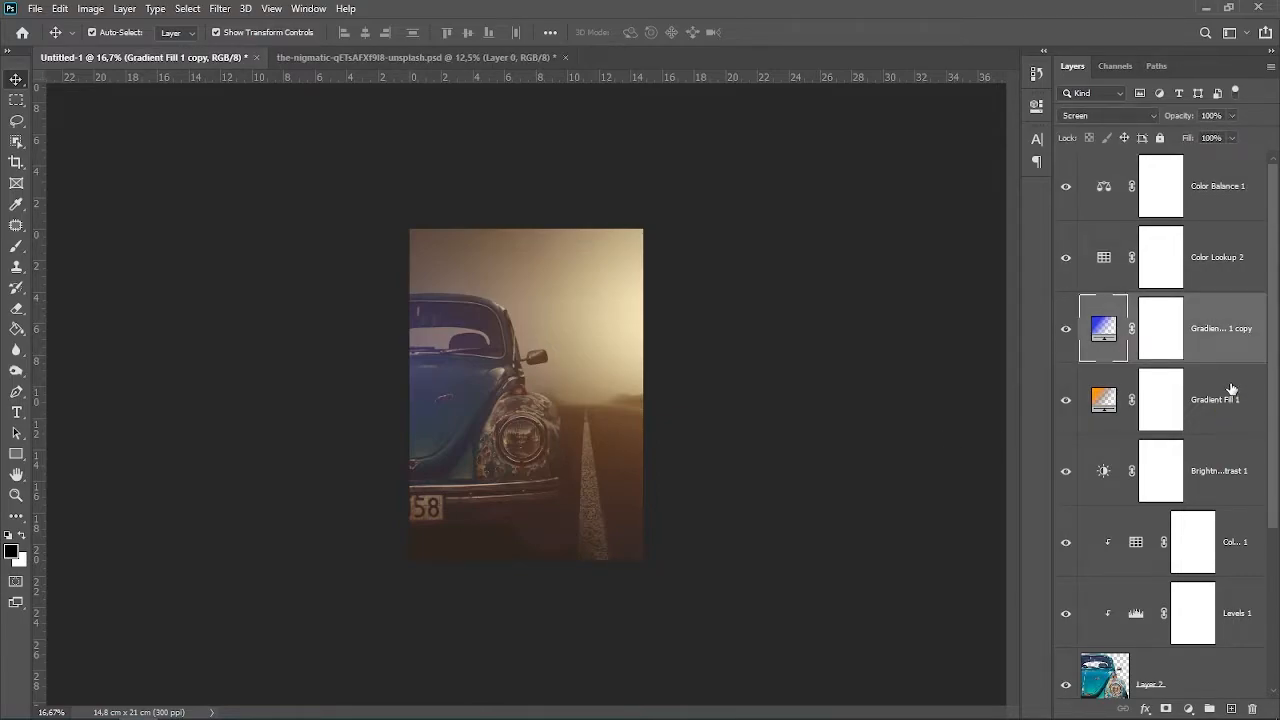
{"action": "left_click", "coordinate": [1238, 531]}
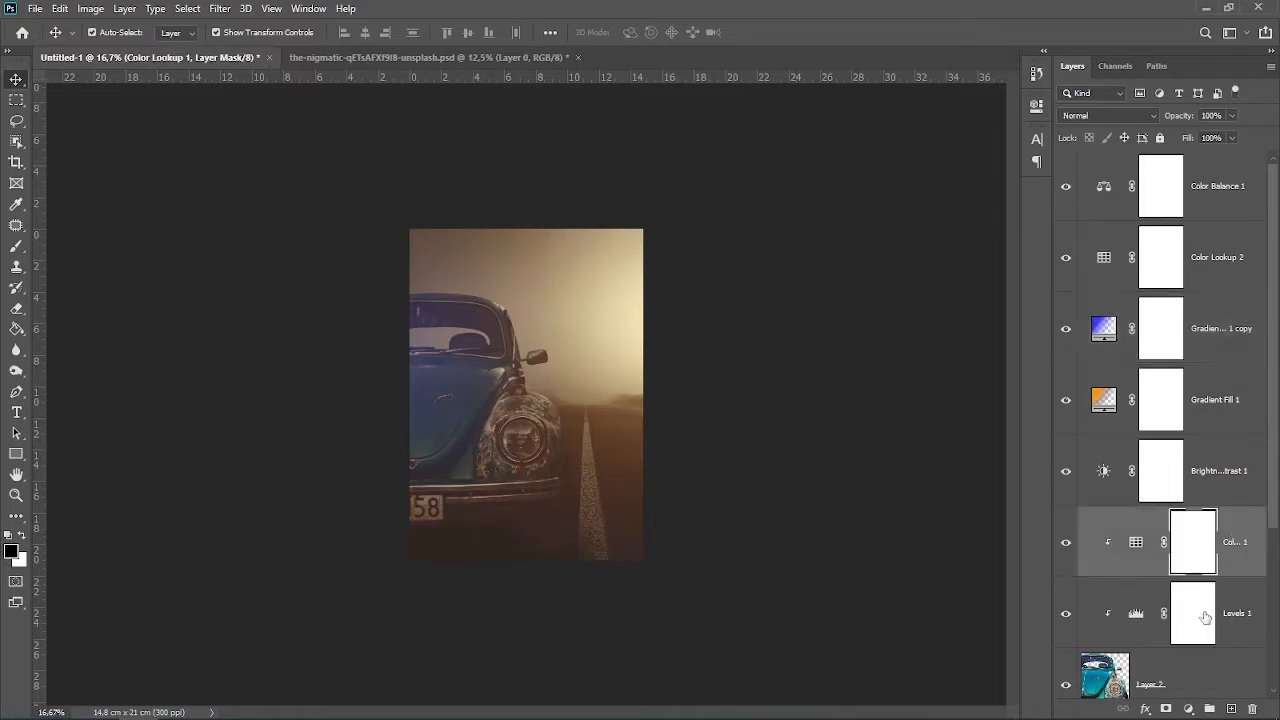
{"action": "left_click", "coordinate": [1188, 706]}
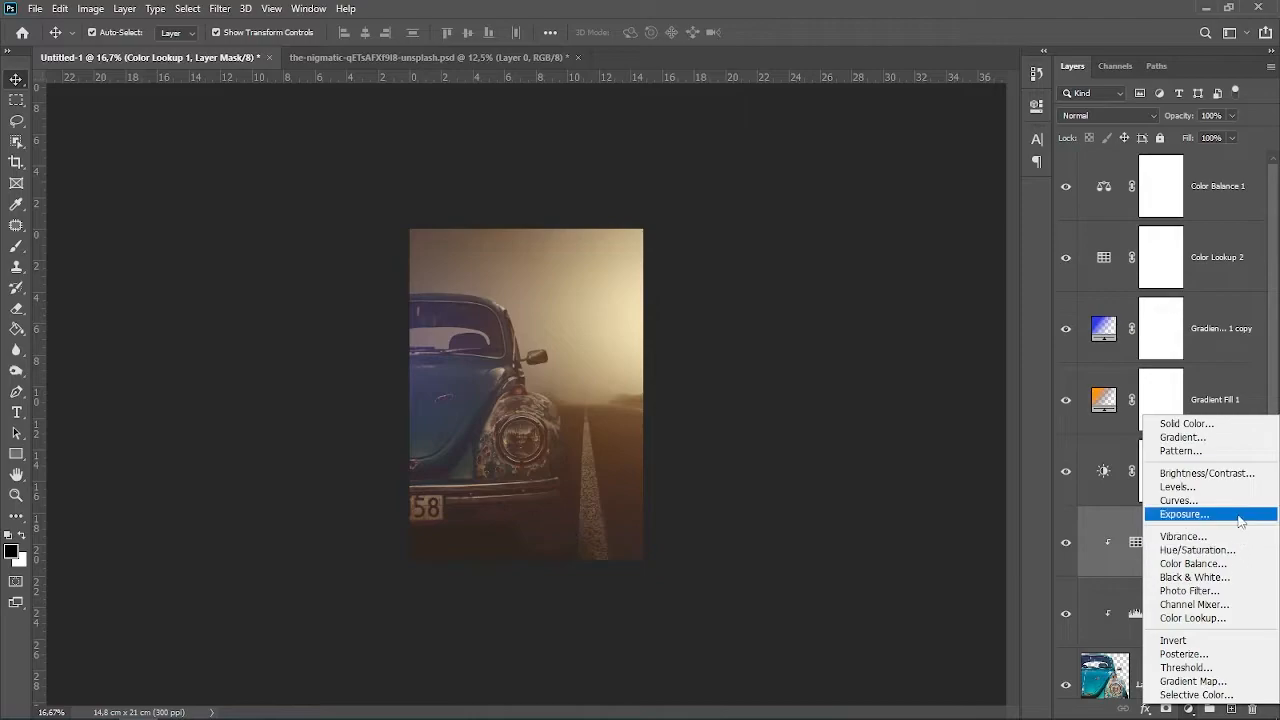
{"action": "left_click", "coordinate": [1180, 487]}
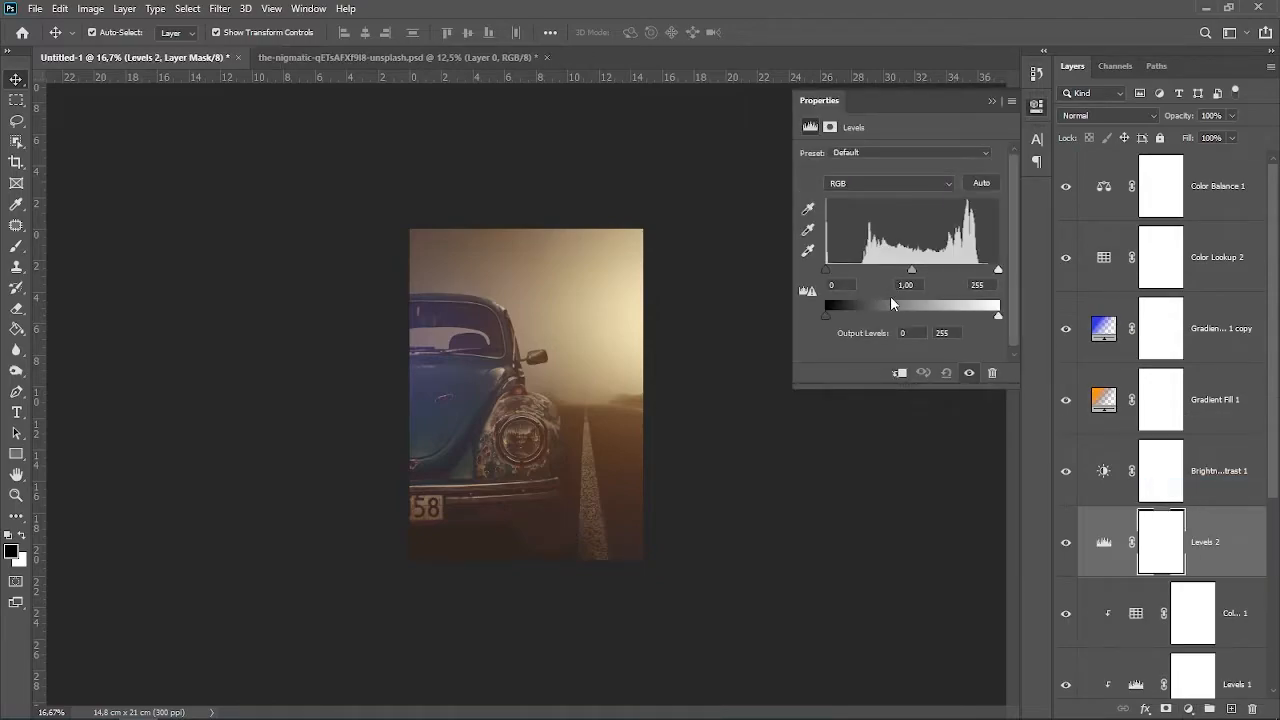
{"action": "left_click", "coordinate": [899, 373]}
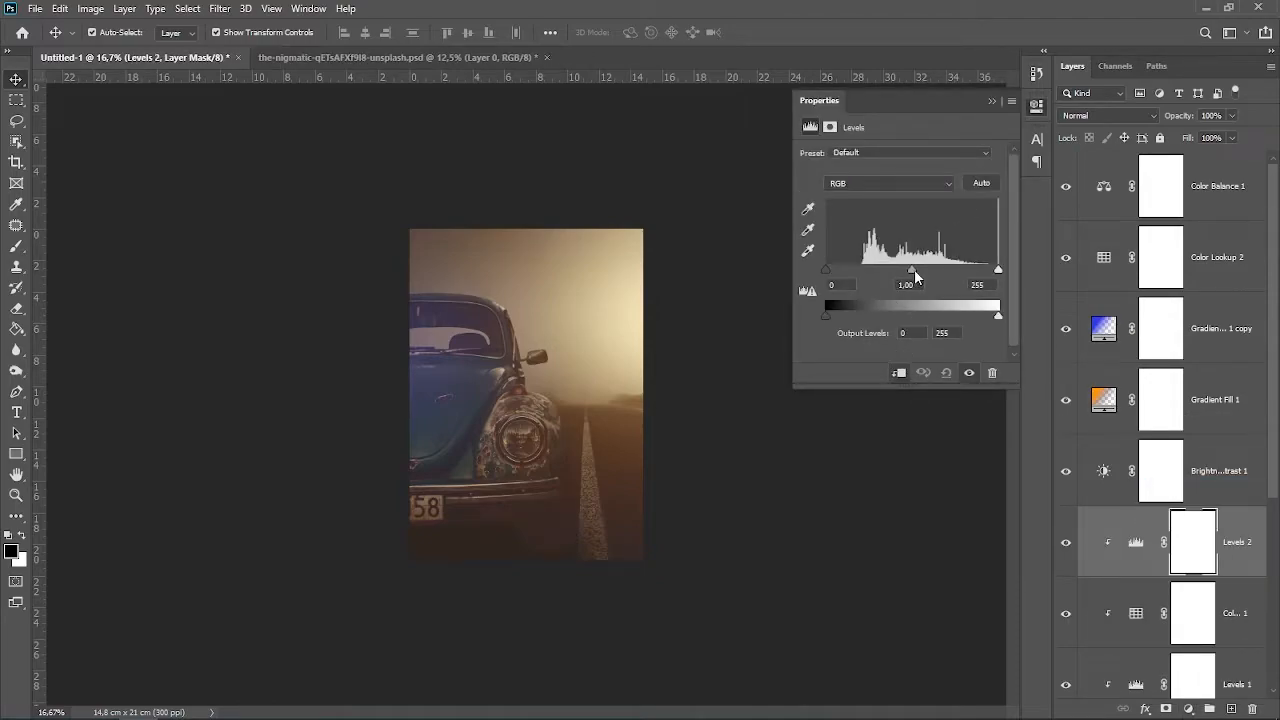
{"action": "left_click_drag", "start_coordinate": [917, 274], "coordinate": [943, 276]}
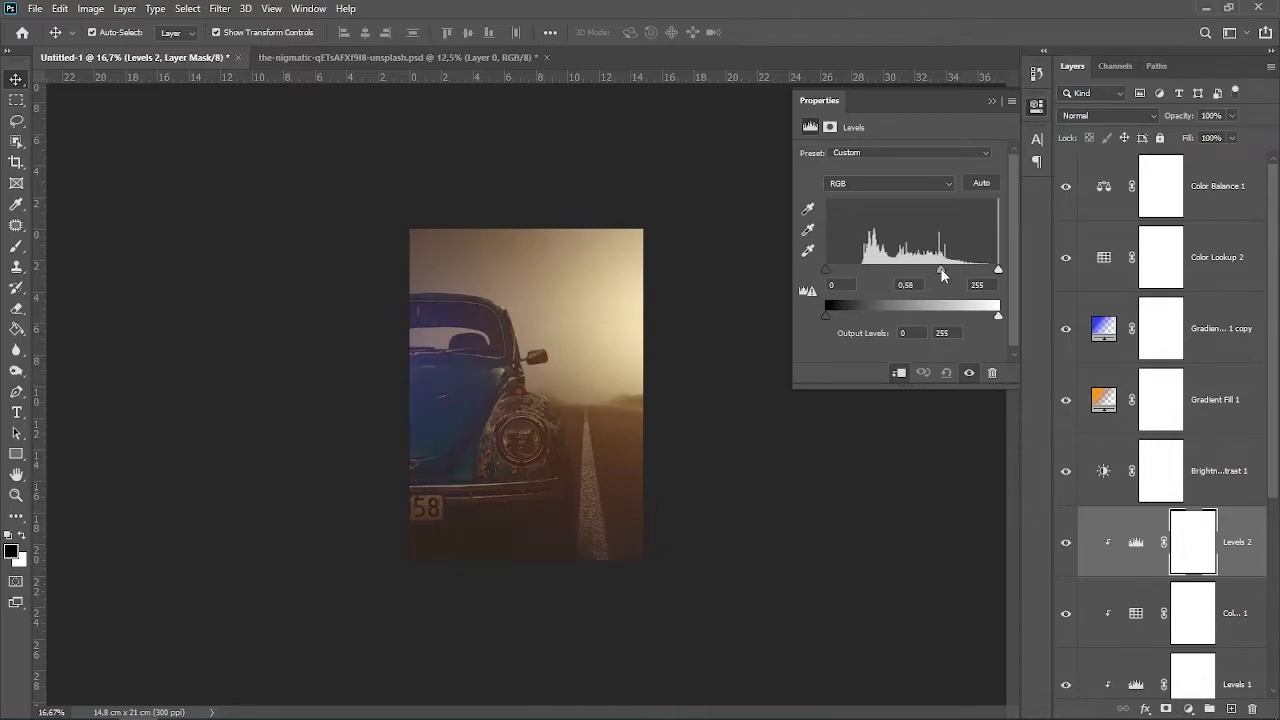
{"action": "left_click", "coordinate": [991, 102]}
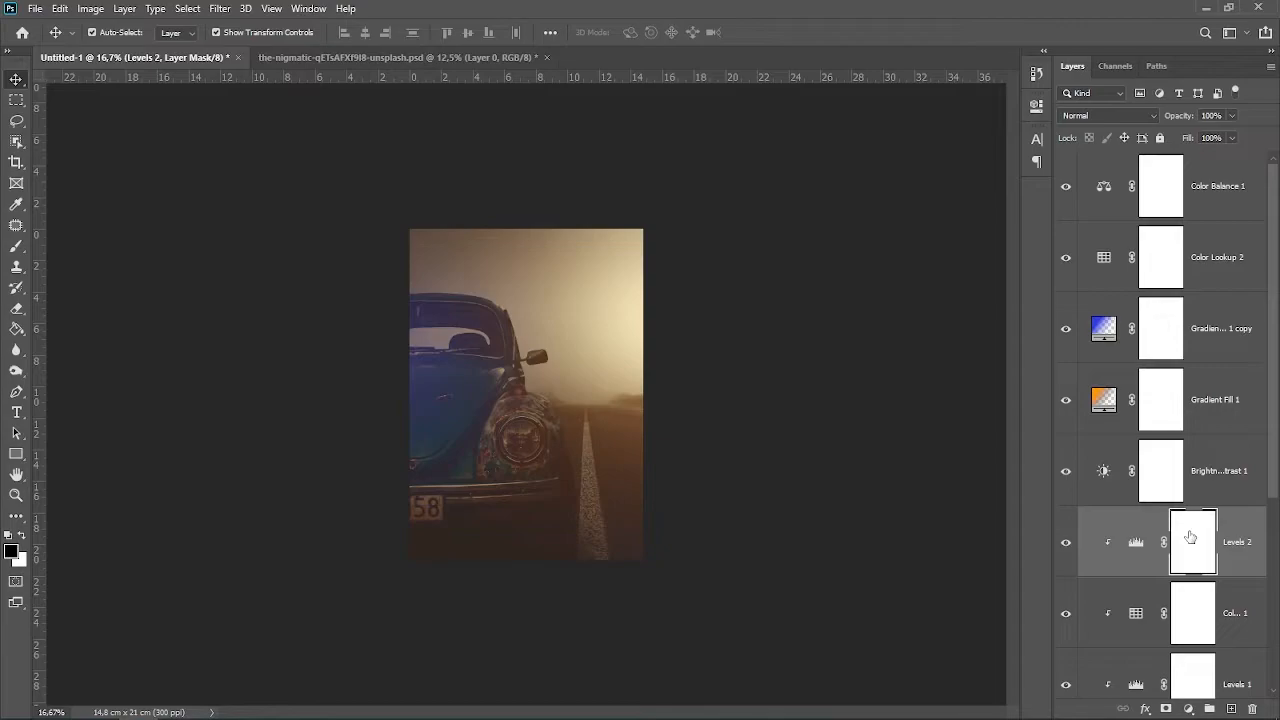
- Invert the new Levels layer's mask to black
{"action": "left_click", "coordinate": [188, 9]}
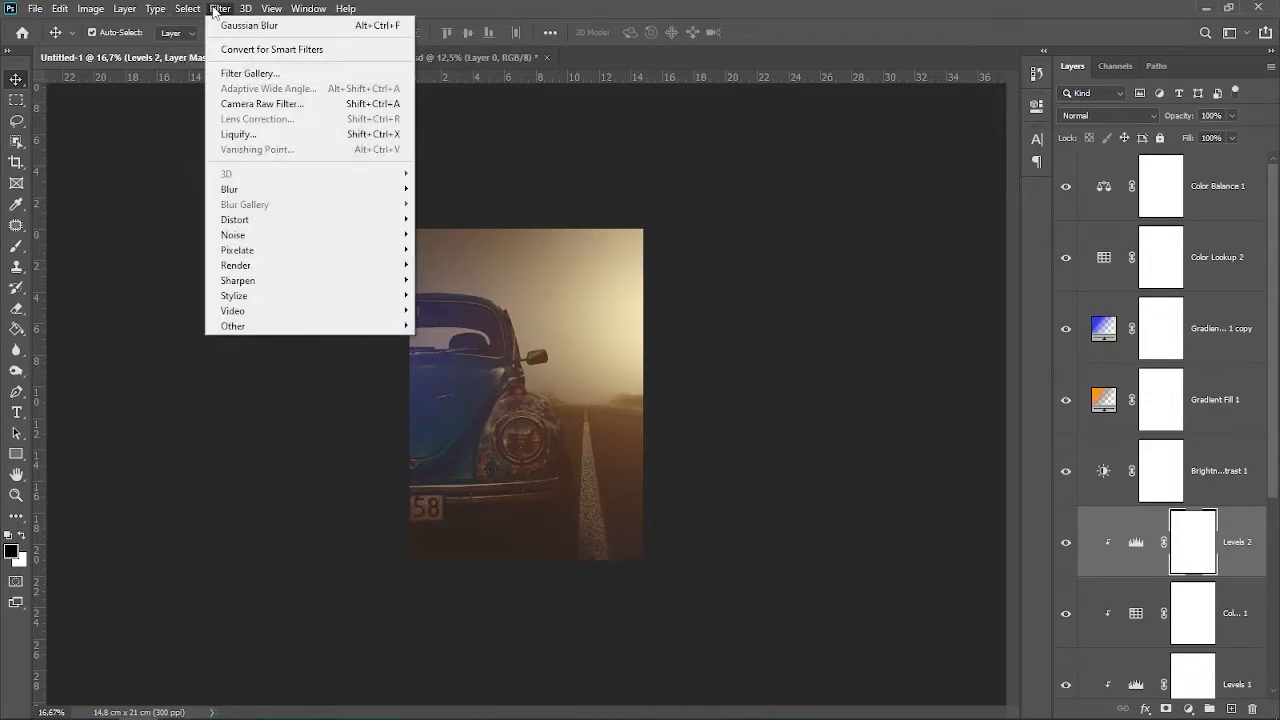
{"action": "mouse_move", "coordinate": [155, 10]}
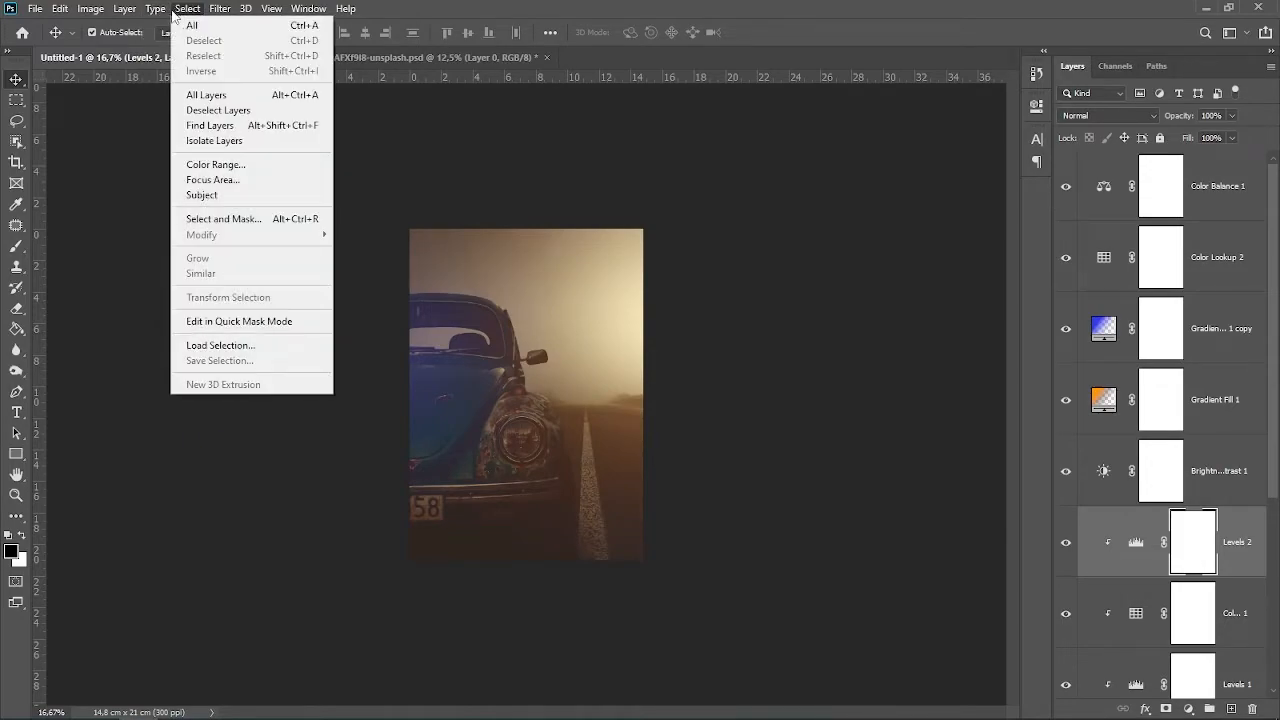
{"action": "mouse_move", "coordinate": [88, 12]}
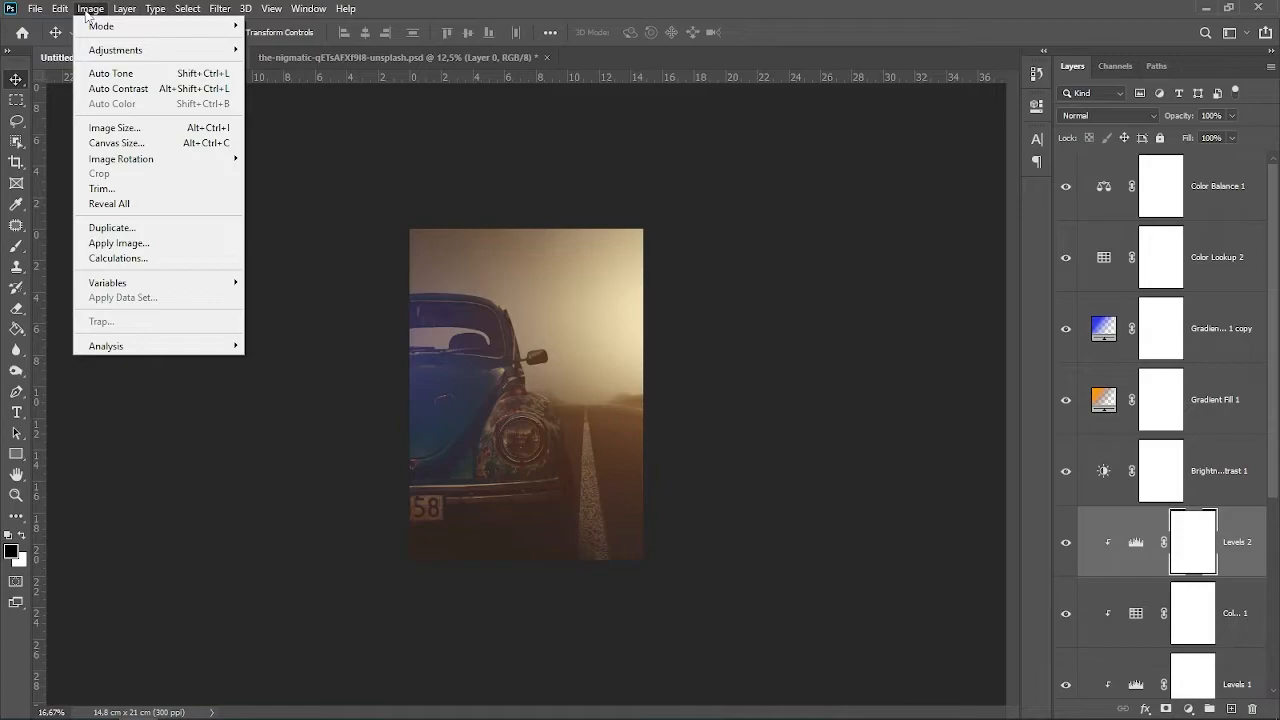
{"action": "mouse_move", "coordinate": [104, 48]}
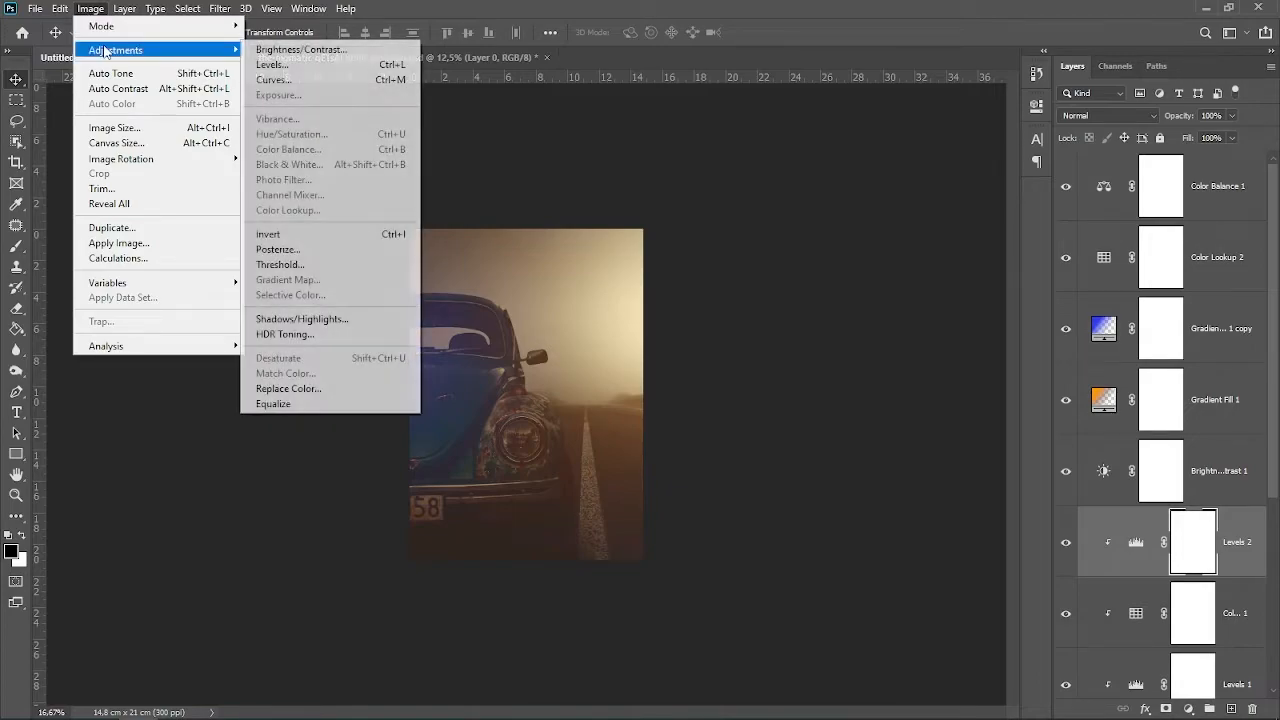
{"action": "left_click", "coordinate": [343, 244]}
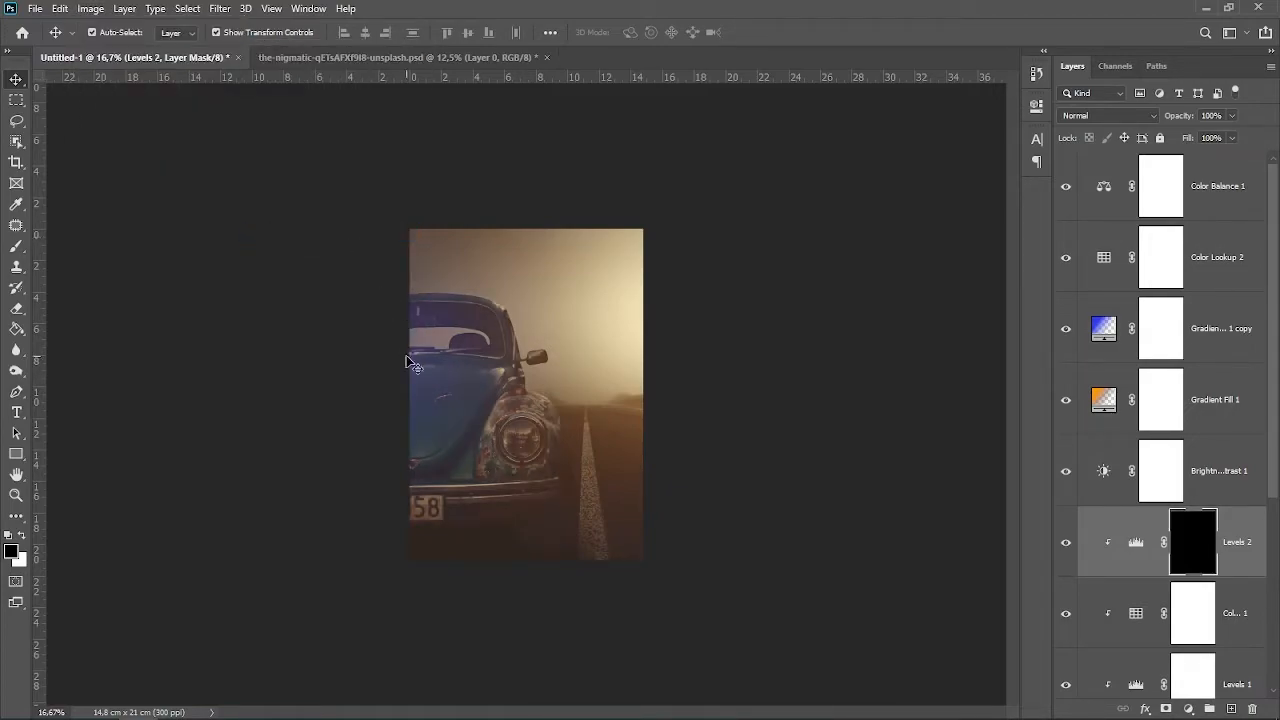
- Paint white on the inverted Levels mask over the car's hood and windshield area with a soft brush at 46% flow
{"action": "left_click", "coordinate": [15, 250]}
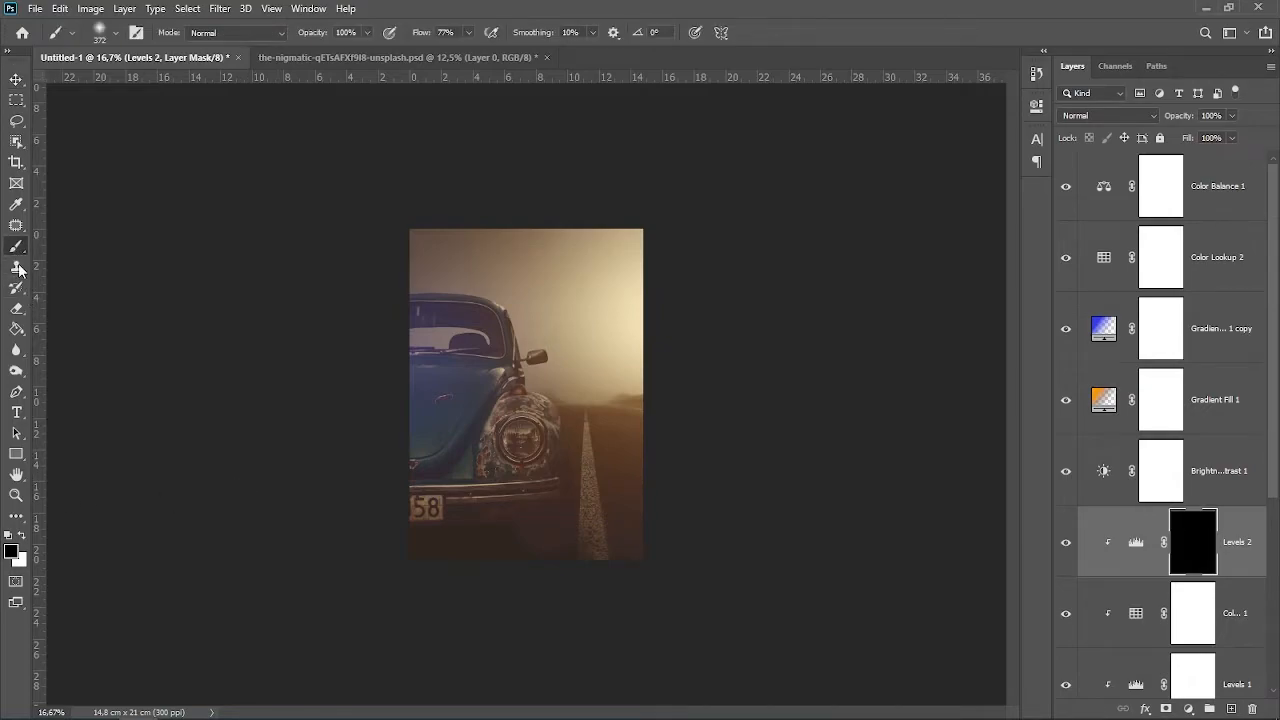
{"action": "left_click", "coordinate": [22, 537]}
{"action": "left_click", "coordinate": [468, 33]}
{"action": "left_click_drag", "start_coordinate": [471, 52], "coordinate": [446, 53]}
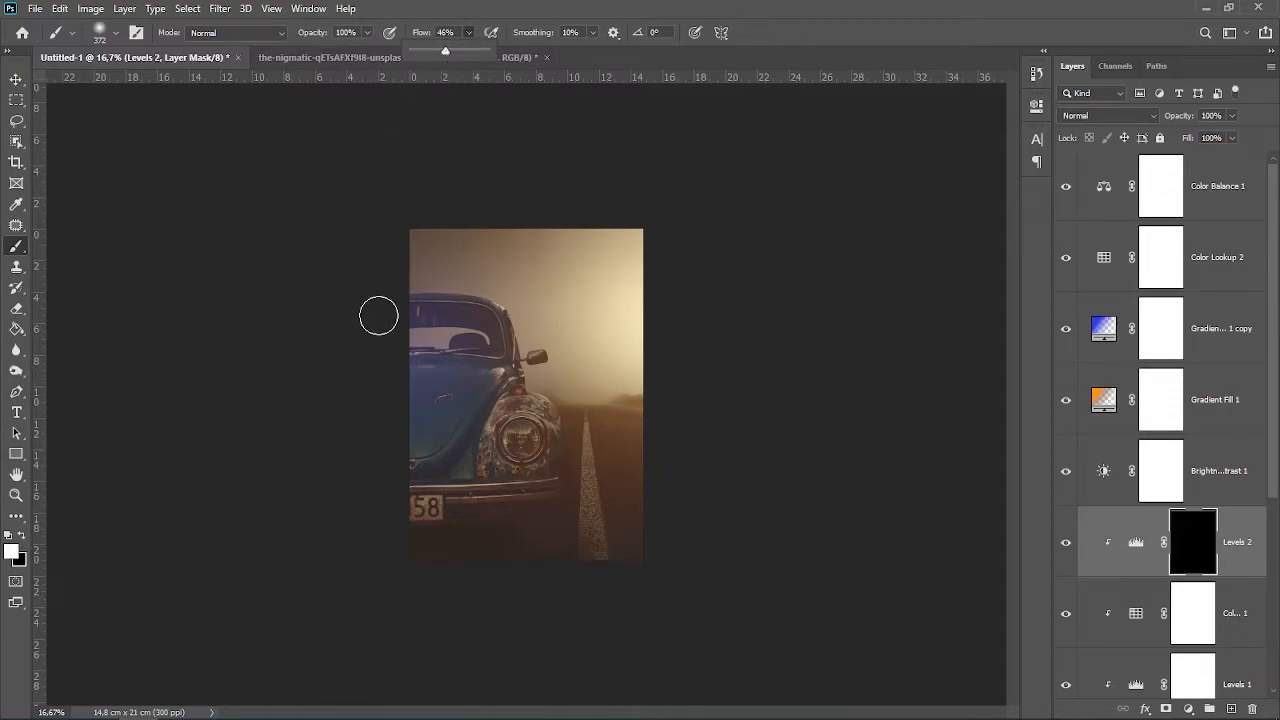
{"action": "mouse_move", "coordinate": [389, 308]}
{"action": "left_mouse_down"}
{"action": "mouse_move", "coordinate": [501, 312]}
{"action": "mouse_move", "coordinate": [363, 318]}
{"action": "mouse_move", "coordinate": [453, 335]}
{"action": "mouse_move", "coordinate": [418, 393]}
{"action": "mouse_move", "coordinate": [439, 396]}
{"action": "mouse_move", "coordinate": [467, 378]}
{"action": "mouse_move", "coordinate": [310, 397]}
{"action": "mouse_move", "coordinate": [527, 379]}
{"action": "mouse_move", "coordinate": [538, 398]}
{"action": "mouse_move", "coordinate": [418, 453]}
{"action": "mouse_move", "coordinate": [427, 463]}
{"action": "mouse_move", "coordinate": [490, 441]}
{"action": "mouse_move", "coordinate": [472, 459]}
{"action": "mouse_move", "coordinate": [396, 475]}
{"action": "mouse_move", "coordinate": [492, 457]}
{"action": "mouse_move", "coordinate": [537, 409]}
{"action": "mouse_move", "coordinate": [510, 428]}
{"action": "mouse_move", "coordinate": [523, 428]}
{"action": "mouse_move", "coordinate": [405, 459]}
{"action": "mouse_move", "coordinate": [402, 434]}
{"action": "mouse_move", "coordinate": [428, 407]}
{"action": "mouse_move", "coordinate": [387, 407]}
{"action": "mouse_move", "coordinate": [403, 399]}
{"action": "mouse_move", "coordinate": [414, 412]}
{"action": "mouse_move", "coordinate": [382, 393]}
{"action": "mouse_move", "coordinate": [404, 362]}
{"action": "mouse_move", "coordinate": [450, 346]}
{"action": "mouse_move", "coordinate": [414, 300]}
{"action": "mouse_move", "coordinate": [492, 335]}
{"action": "mouse_move", "coordinate": [449, 342]}
{"action": "mouse_move", "coordinate": [411, 405]}
{"action": "mouse_move", "coordinate": [425, 416]}
{"action": "mouse_move", "coordinate": [422, 445]}
{"action": "mouse_move", "coordinate": [463, 445]}
{"action": "mouse_move", "coordinate": [425, 465]}
{"action": "mouse_move", "coordinate": [498, 433]}
{"action": "mouse_move", "coordinate": [455, 444]}
{"action": "mouse_move", "coordinate": [443, 467]}
{"action": "mouse_move", "coordinate": [485, 446]}
{"action": "mouse_move", "coordinate": [447, 410]}
{"action": "left_mouse_up"}
- Rasterize the car layer and darken its lower front and bumper with a large Burn tool brush, using Midtones range at 100% exposure
{"action": "scroll", "coordinate": [1160, 510], "scroll_direction": "down", "scroll_amount": 2}
{"action": "scroll", "coordinate": [1160, 510], "scroll_direction": "down", "scroll_amount": 2}
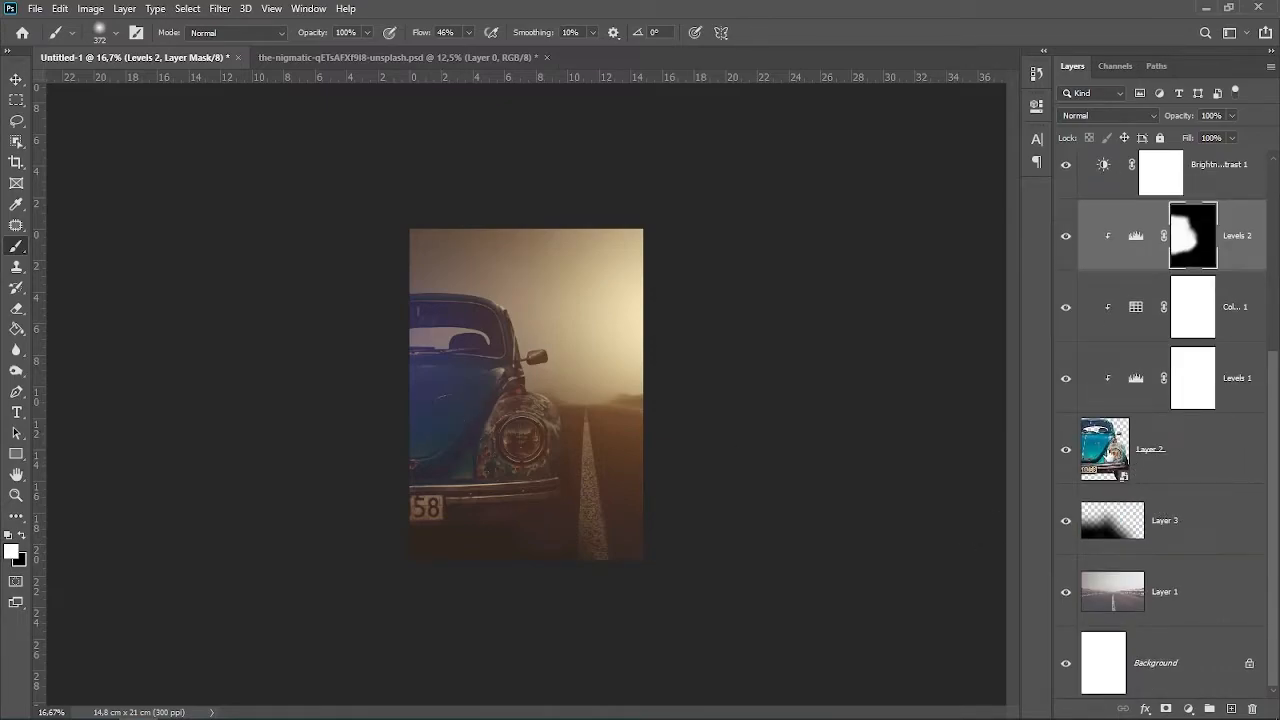
{"action": "left_click", "coordinate": [1110, 455]}
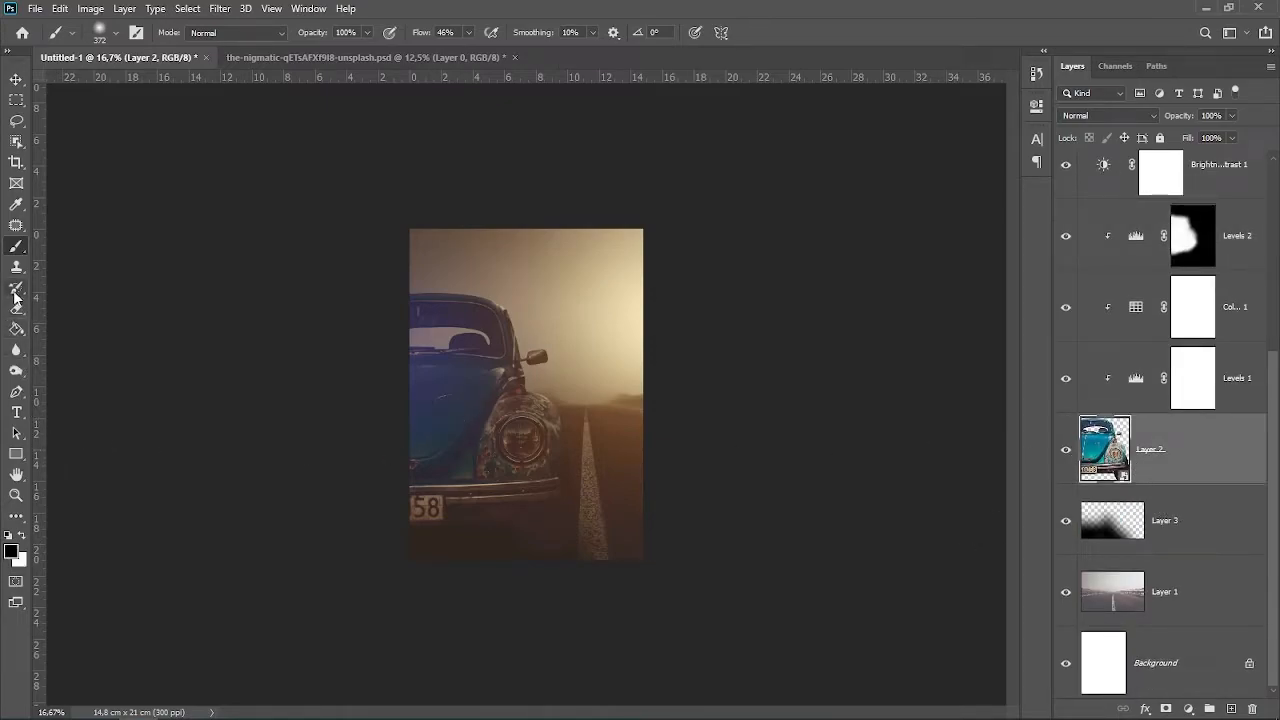
{"action": "left_click", "coordinate": [16, 349]}
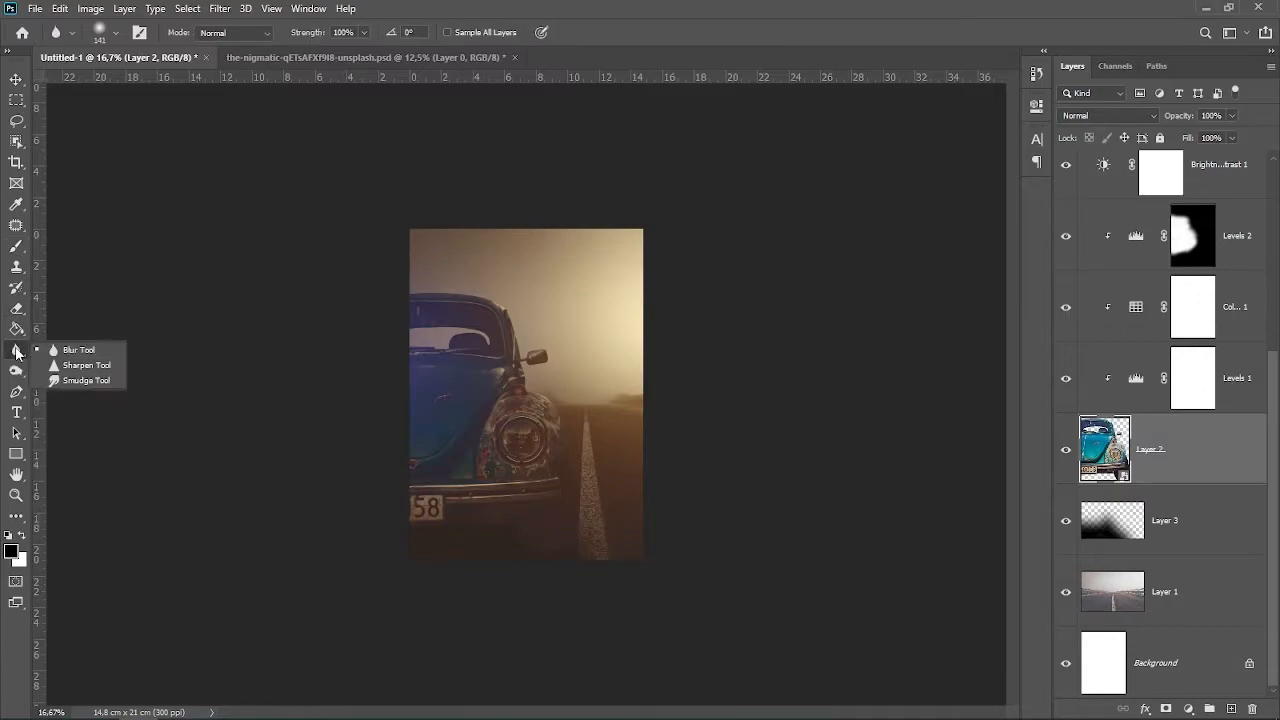
{"action": "left_click", "coordinate": [16, 372]}
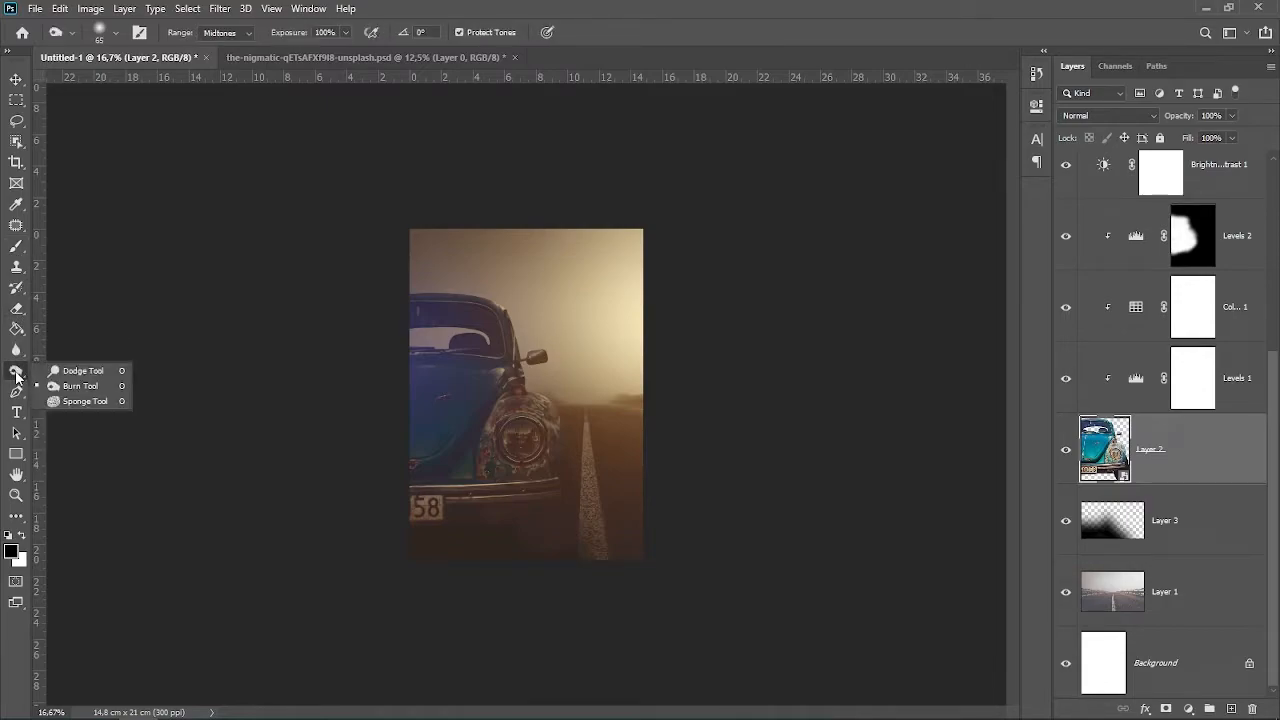
{"action": "left_click", "coordinate": [79, 373]}
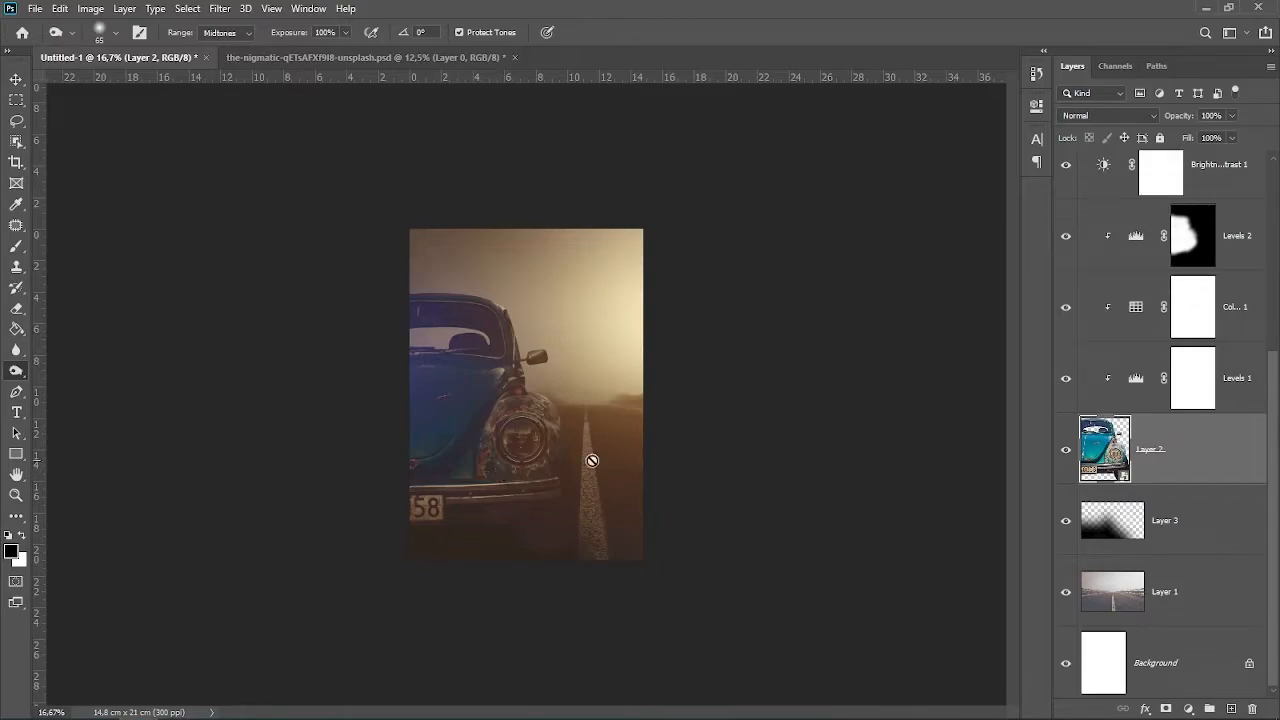
{"action": "left_click", "coordinate": [471, 462]}
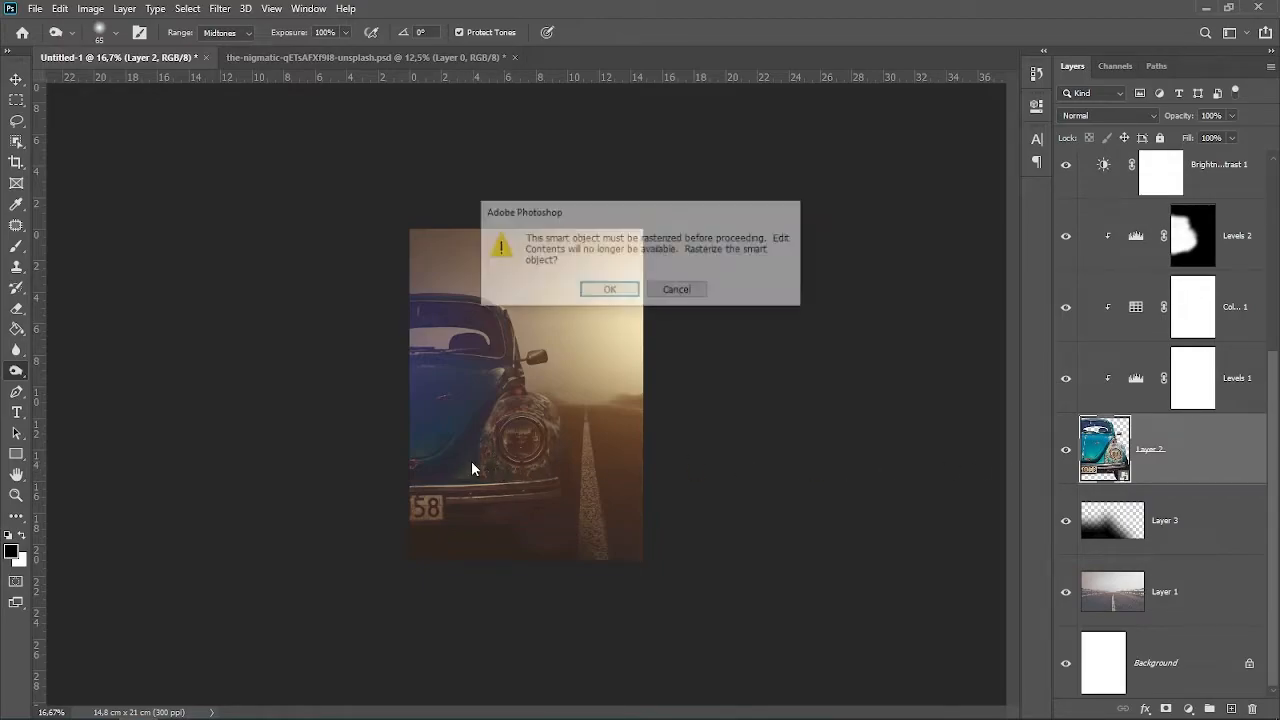
{"action": "key", "text": "Return"}
{"action": "left_click_drag", "start_coordinate": [458, 450], "coordinate": [513, 456]}
{"action": "mouse_move", "coordinate": [554, 514]}
{"action": "left_mouse_down"}
{"action": "mouse_move", "coordinate": [398, 516]}
{"action": "mouse_move", "coordinate": [566, 528]}
{"action": "mouse_move", "coordinate": [557, 484]}
{"action": "mouse_move", "coordinate": [573, 553]}
{"action": "mouse_move", "coordinate": [359, 514]}
{"action": "mouse_move", "coordinate": [440, 522]}
{"action": "mouse_move", "coordinate": [538, 507]}
{"action": "mouse_move", "coordinate": [547, 469]}
{"action": "mouse_move", "coordinate": [552, 542]}
{"action": "left_mouse_up"}
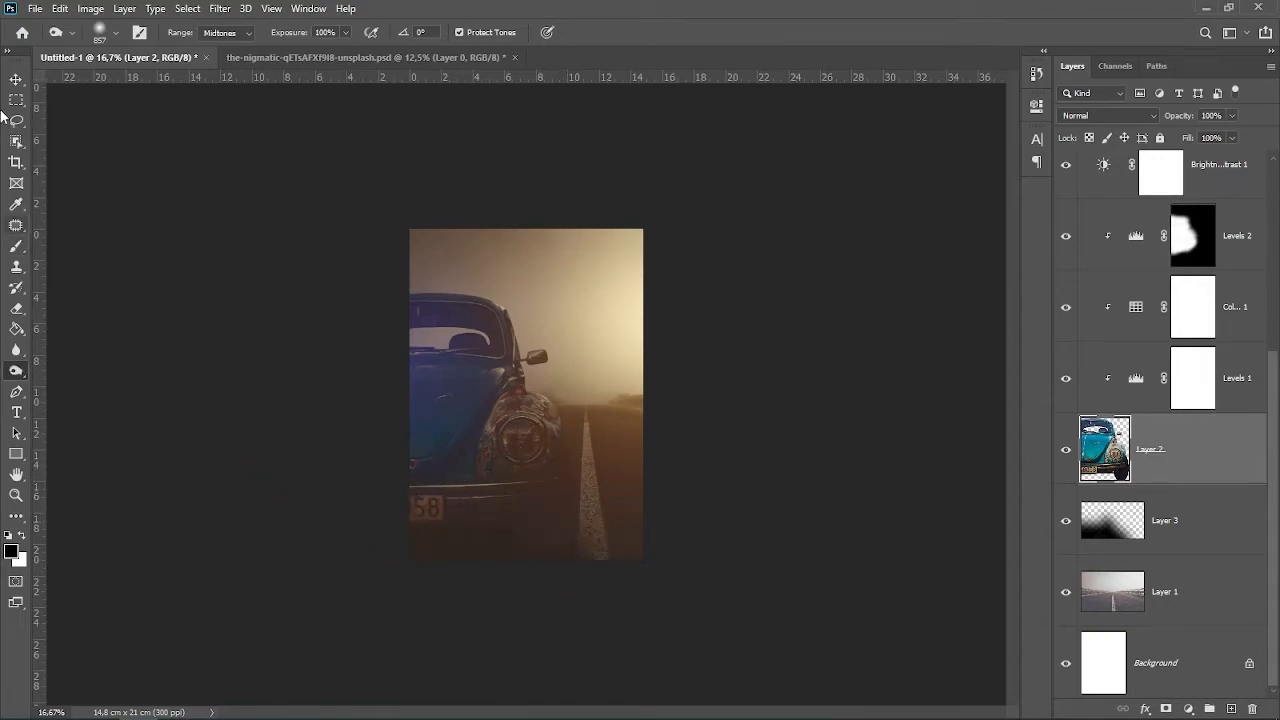
- Examine the darkened car's lower front and bumper against the whole poster
{"action": "left_click", "coordinate": [16, 79]}
{"action": "left_click", "coordinate": [262, 355]}
{"action": "key", "text": "alt+space"}
{"action": "left_click", "coordinate": [622, 454], "text": "alt"}
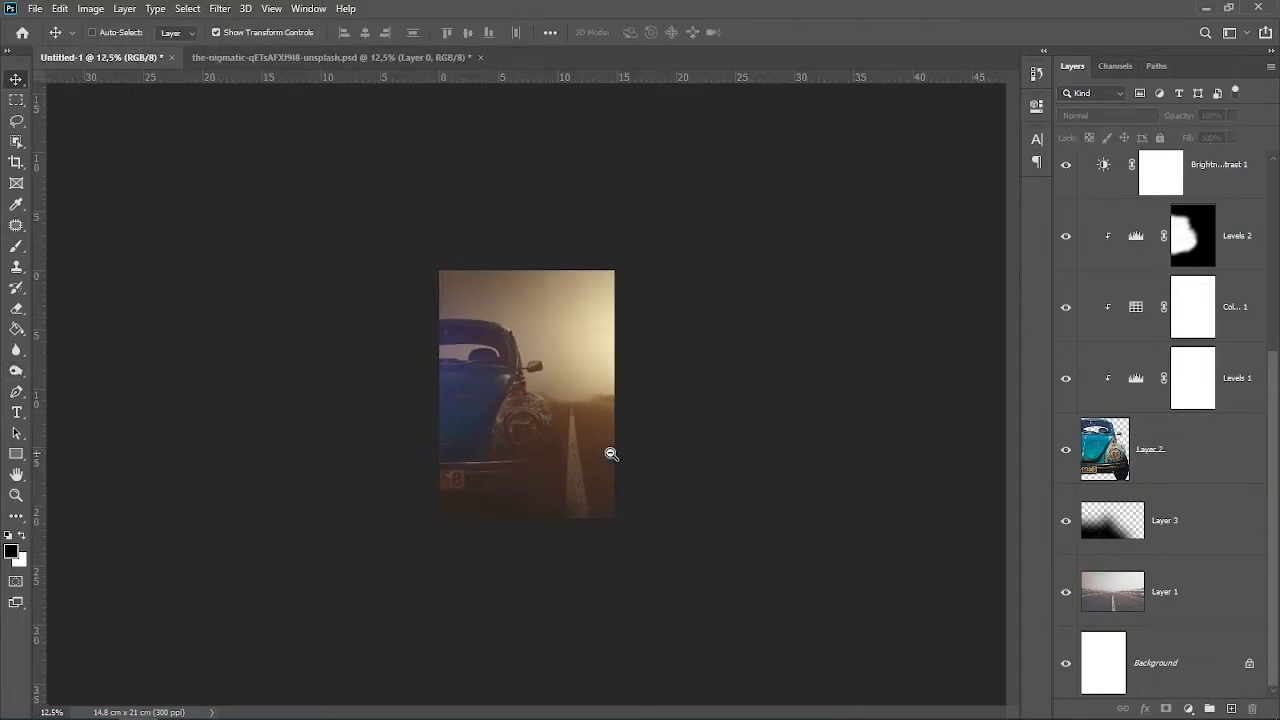
{"action": "left_click", "coordinate": [583, 452], "text": "ctrl"}
{"action": "left_click", "coordinate": [583, 452], "text": "ctrl"}
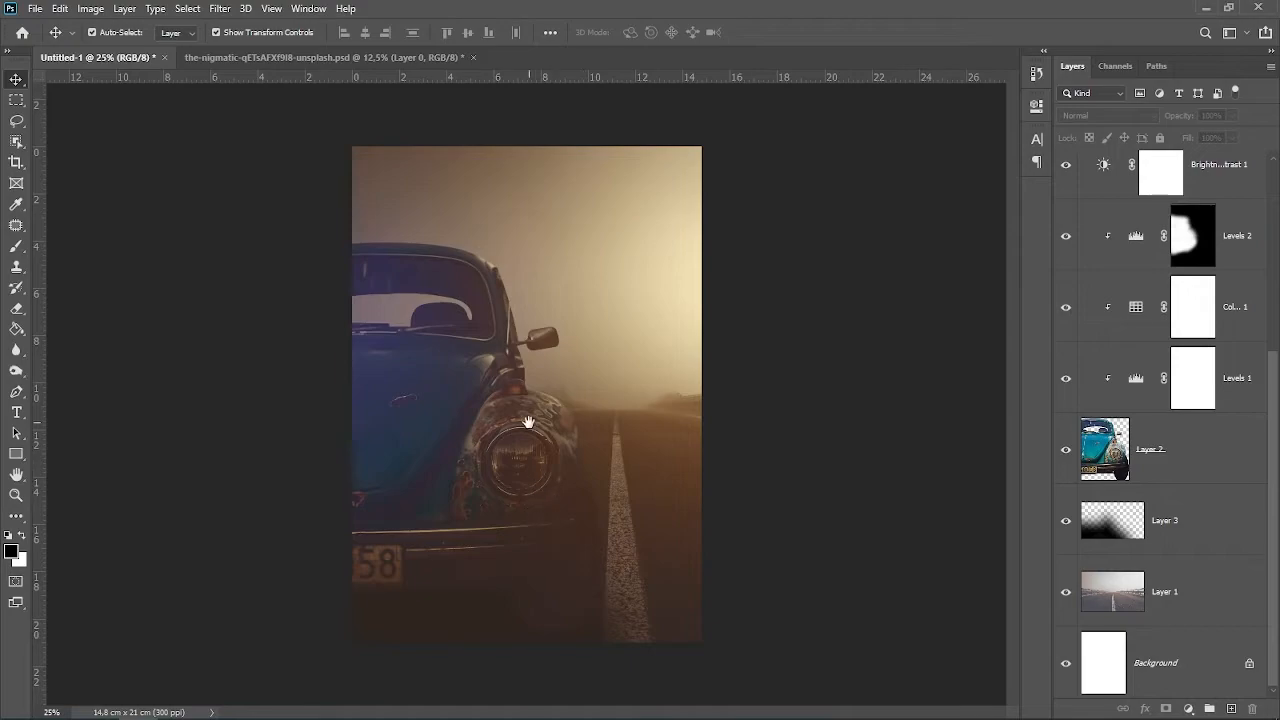
{"action": "left_click", "coordinate": [555, 545]}
{"action": "scroll", "coordinate": [1160, 558], "scroll_direction": "down", "scroll_amount": 2}
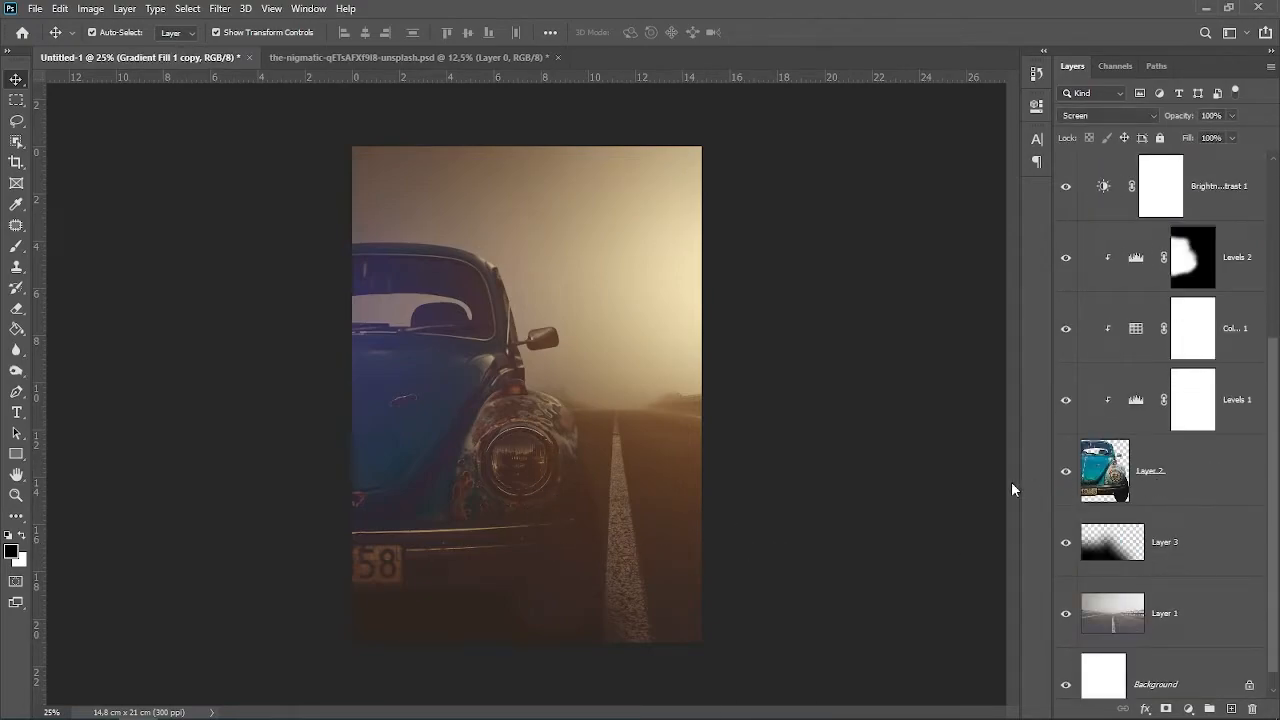
- Add an empty layer directly above the masked Levels 2 adjustment and make black the foreground colour
{"action": "left_click", "coordinate": [1175, 533]}
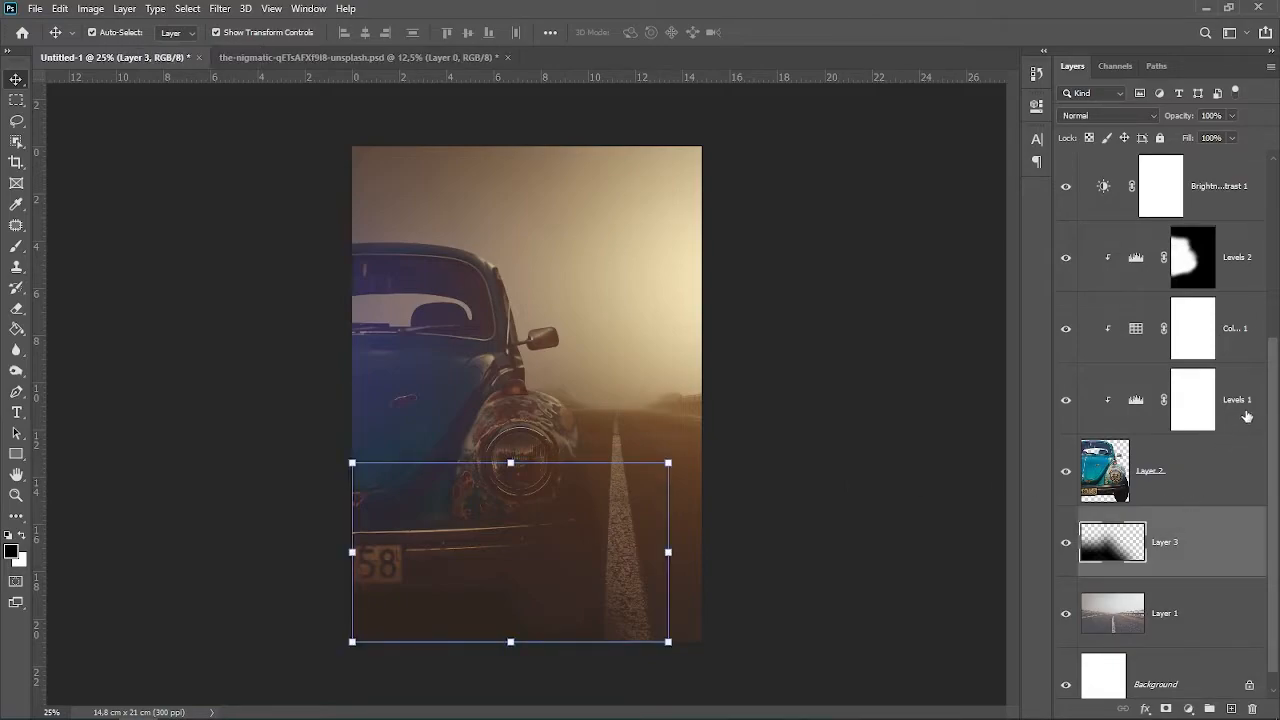
{"action": "left_click", "coordinate": [1248, 256]}
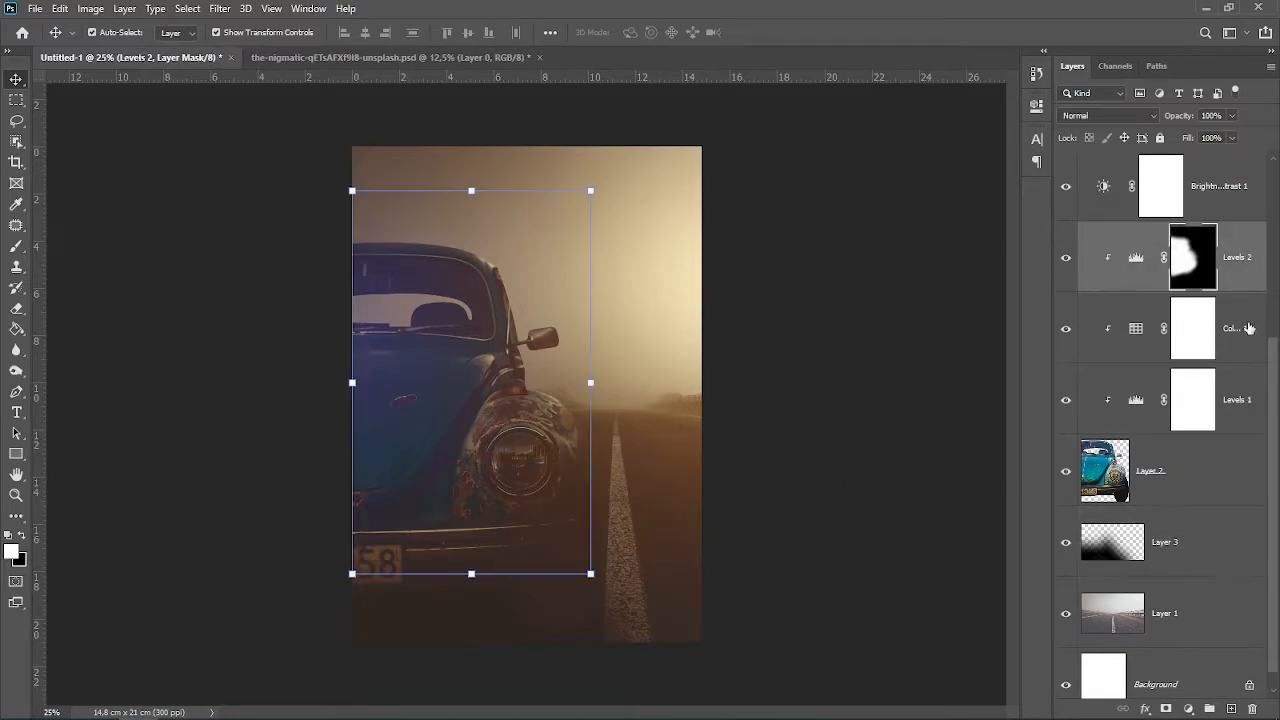
{"action": "left_click", "coordinate": [1230, 707]}
{"action": "key", "text": "x"}
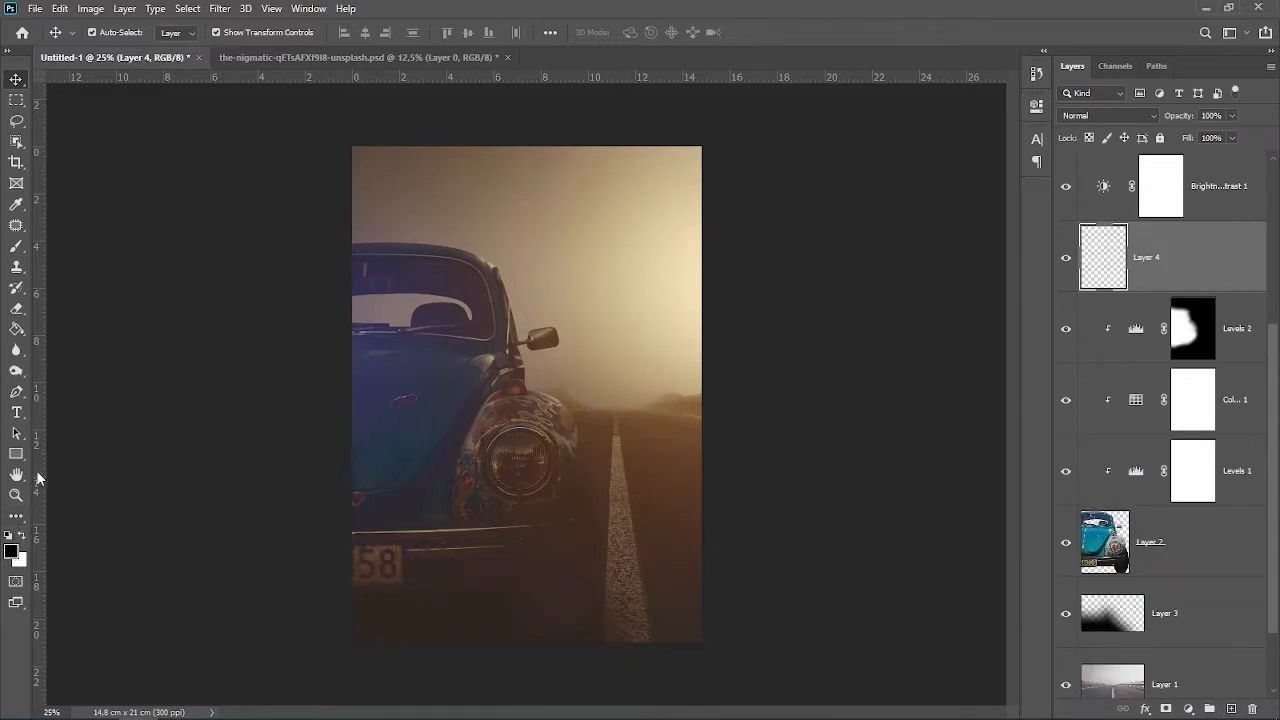
- Paint soft black over the car's bumper and the lower road with a large brush at 28% flow
{"action": "left_click", "coordinate": [16, 246]}
{"action": "left_click_drag", "start_coordinate": [475, 523], "coordinate": [508, 528]}
{"action": "left_click", "coordinate": [468, 32]}
{"action": "left_click_drag", "start_coordinate": [468, 50], "coordinate": [453, 50]}
{"action": "mouse_move", "coordinate": [455, 540]}
{"action": "left_mouse_down"}
{"action": "mouse_move", "coordinate": [423, 577]}
{"action": "mouse_move", "coordinate": [587, 580]}
{"action": "left_mouse_up"}
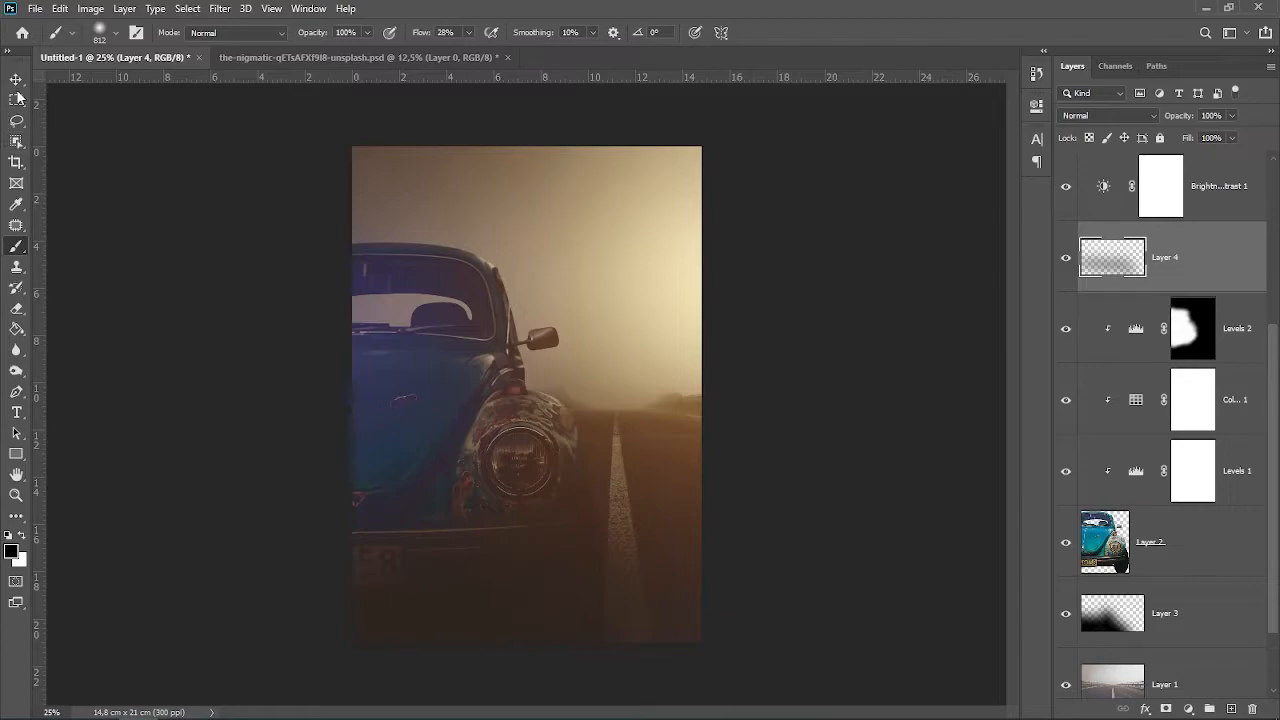
- Lower the opacity of the painted shadow layer above the car to 65%
{"action": "left_click", "coordinate": [16, 79]}
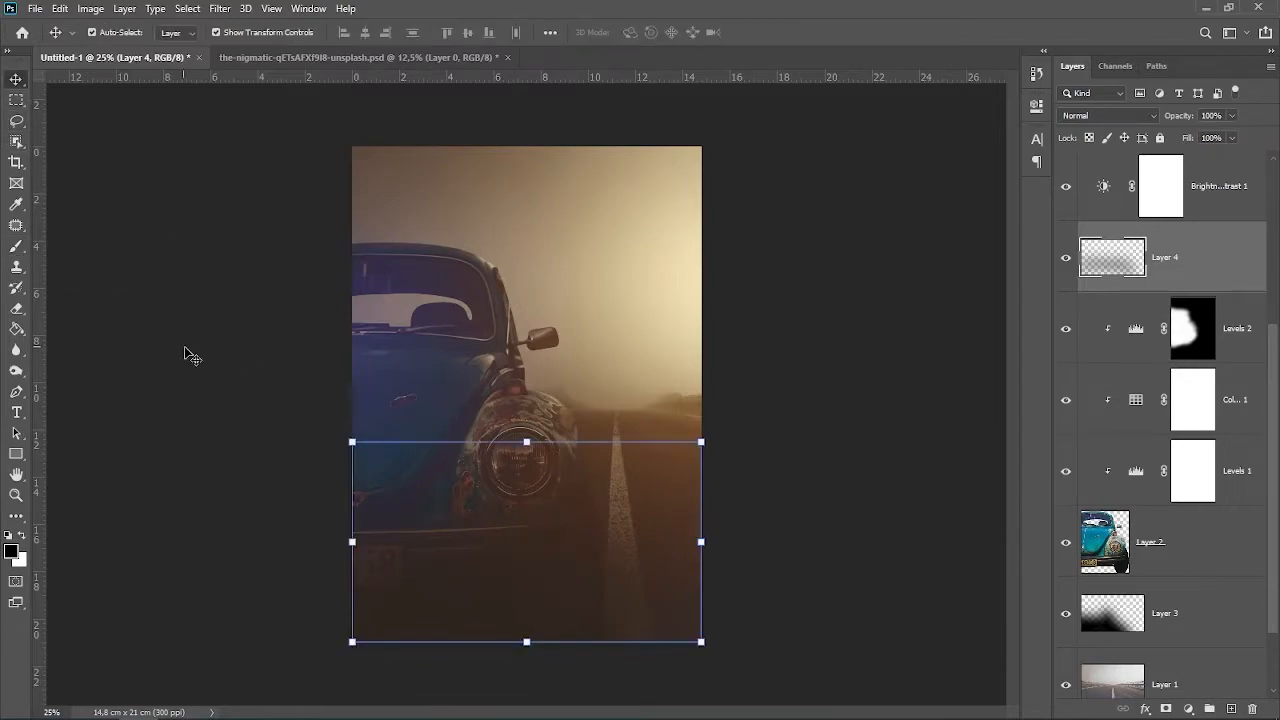
{"action": "key", "text": "ctrl+minus"}
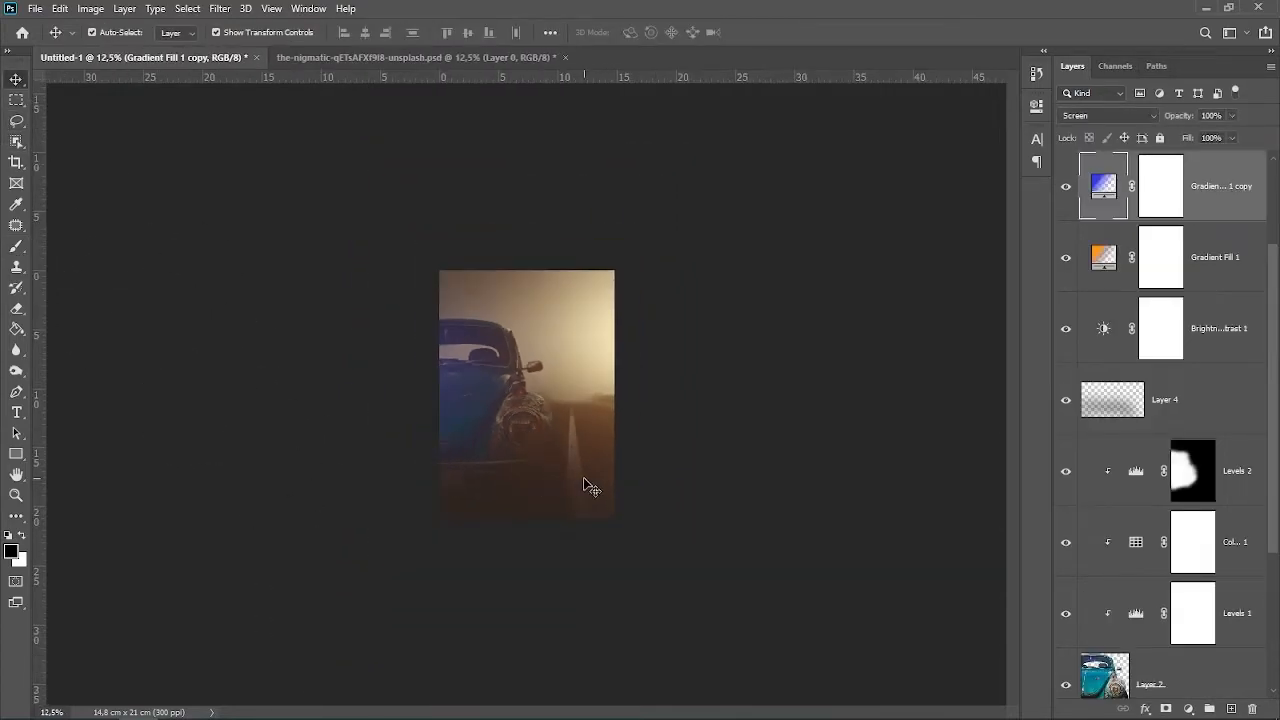
{"action": "left_click", "coordinate": [1202, 400]}
{"action": "left_click", "coordinate": [1232, 115]}
{"action": "left_click_drag", "start_coordinate": [1234, 137], "coordinate": [1223, 137]}
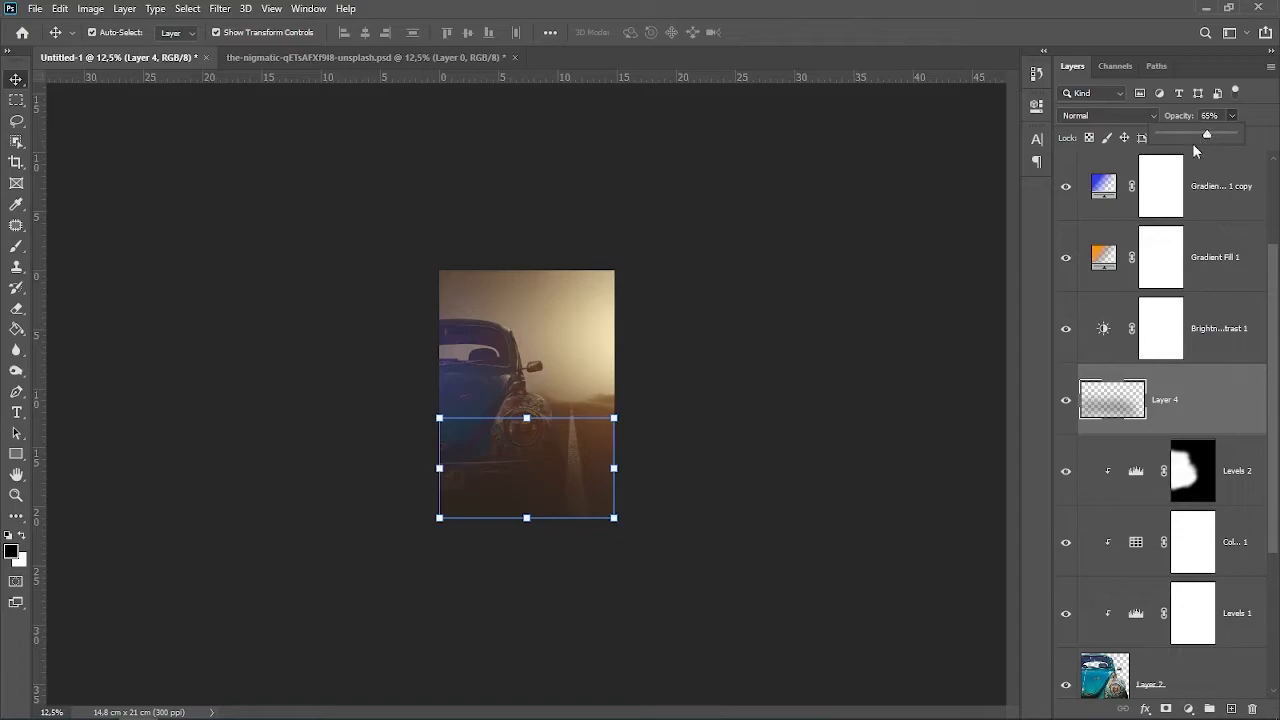
{"action": "left_click", "coordinate": [748, 405]}
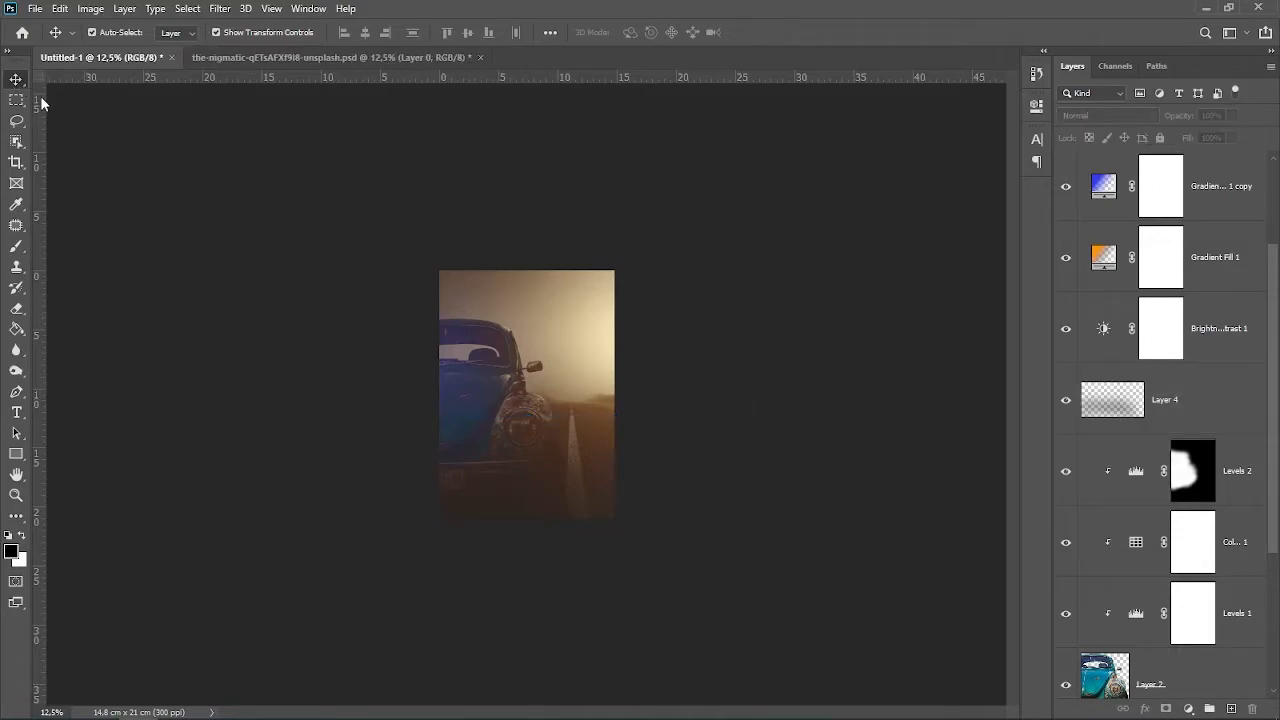
- Compare the car with and without the masked Levels 2 adjustment, and delete that adjustment layer
{"action": "key", "text": "ctrl+plus"}
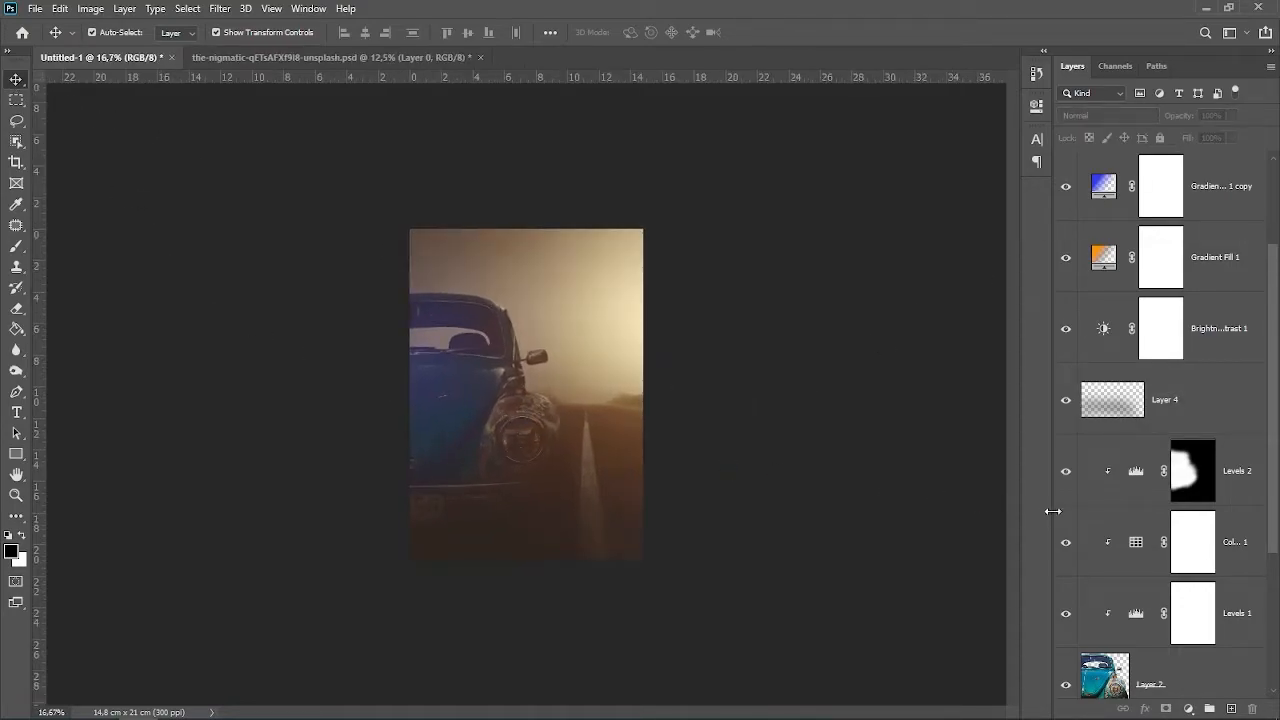
{"action": "left_click", "coordinate": [1066, 472]}
{"action": "left_click", "coordinate": [1067, 474]}
{"action": "left_click_drag", "start_coordinate": [1228, 476], "coordinate": [1253, 710]}
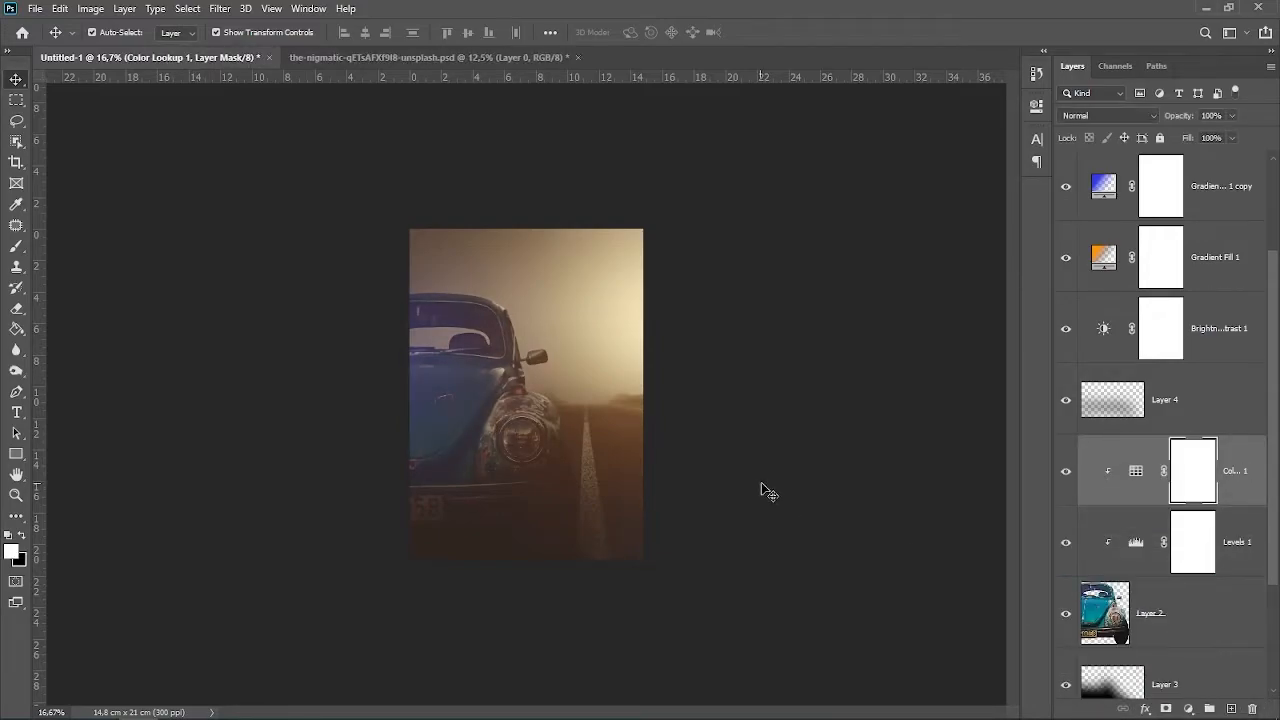
- Add the white heading "VOLKSWAGEN FAMILY" in VW Head Regular above the car's roof
{"action": "key", "text": "ctrl+plus"}
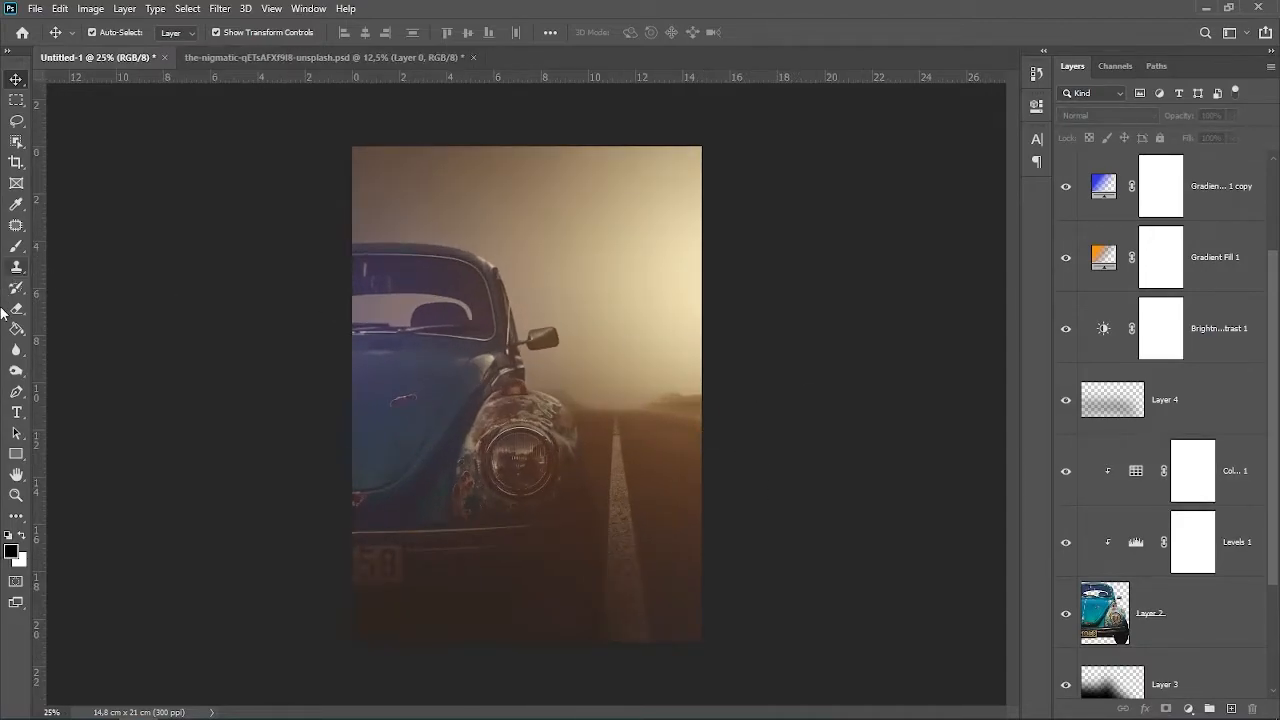
{"action": "left_click", "coordinate": [17, 415]}
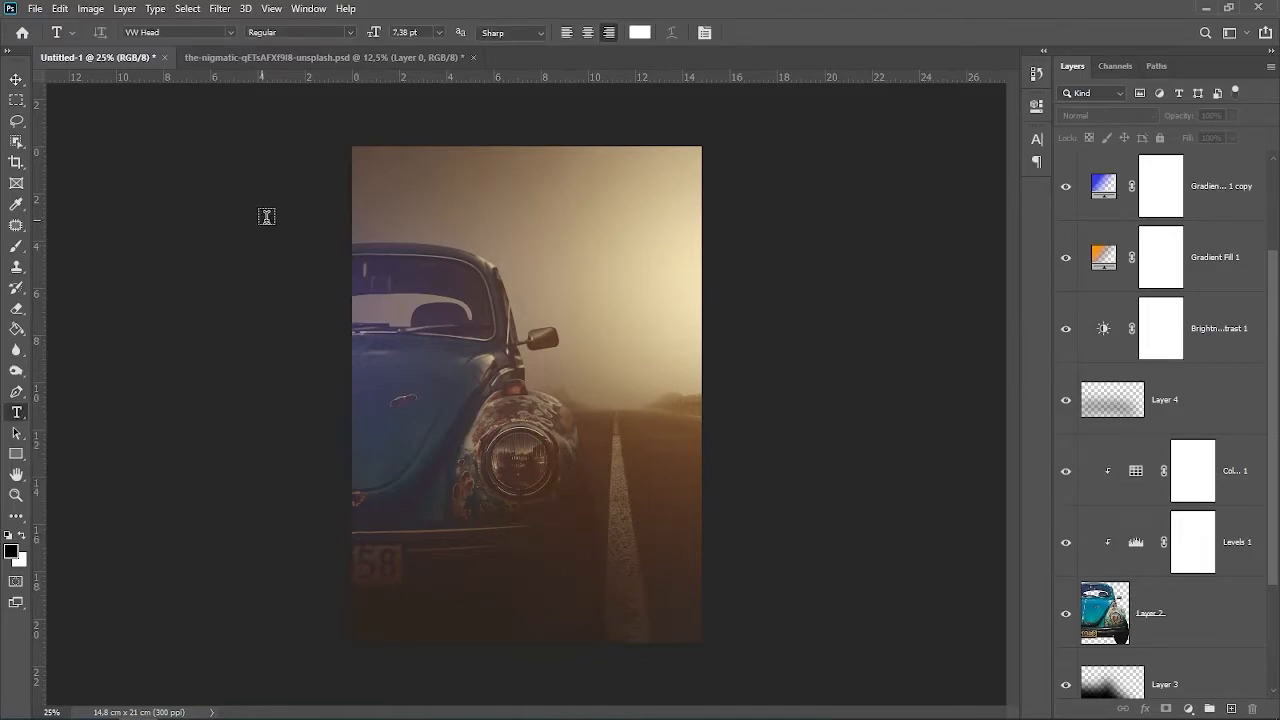
{"action": "left_click", "coordinate": [460, 195]}
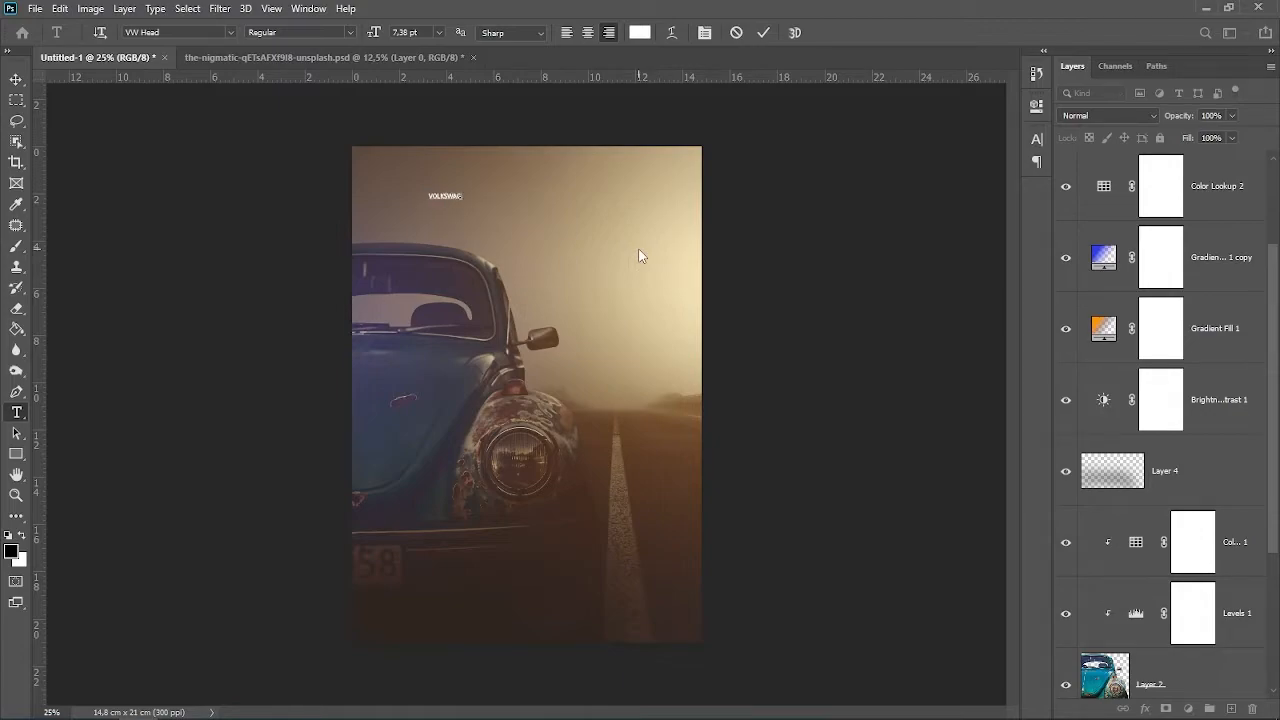
{"action": "type", "text": "VOLKSWAGEN FAMILY"}
{"action": "left_click", "coordinate": [16, 79]}
- Enlarge and centre-align the heading, placing it across the top of the poster
{"action": "left_click", "coordinate": [1037, 139]}
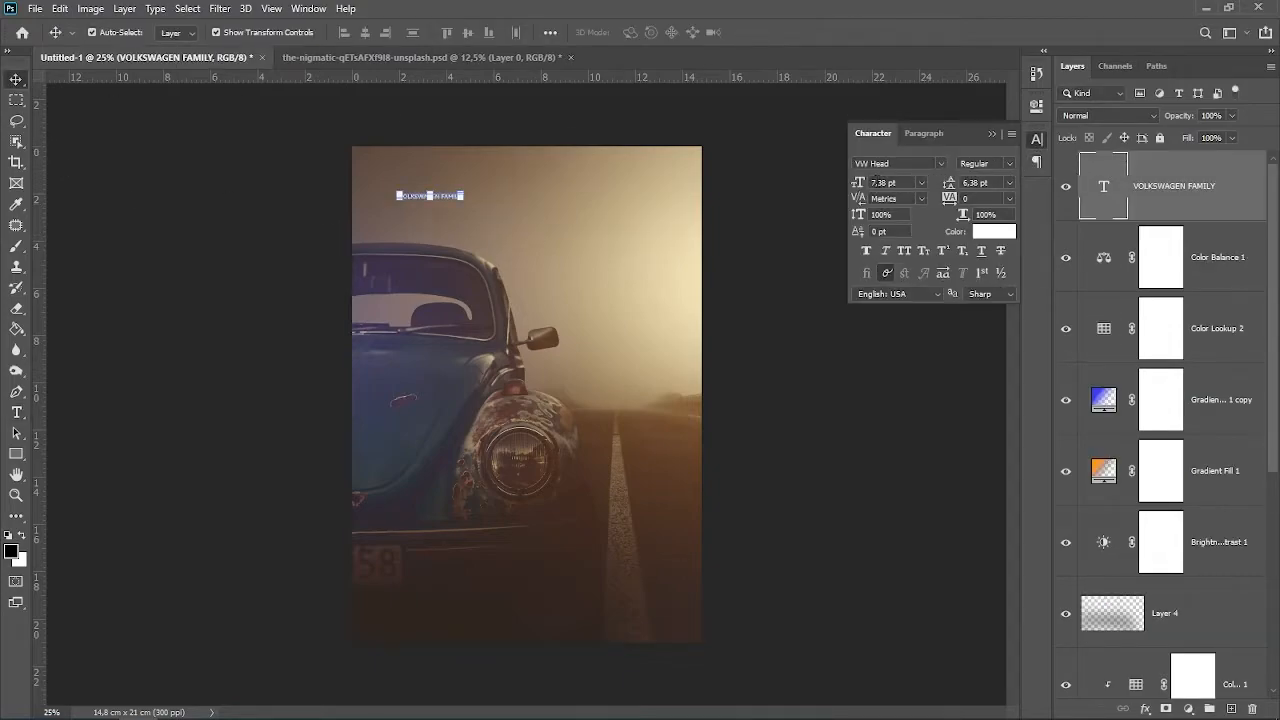
{"action": "left_click_drag", "start_coordinate": [862, 187], "coordinate": [915, 160]}
{"action": "left_click", "coordinate": [921, 138]}
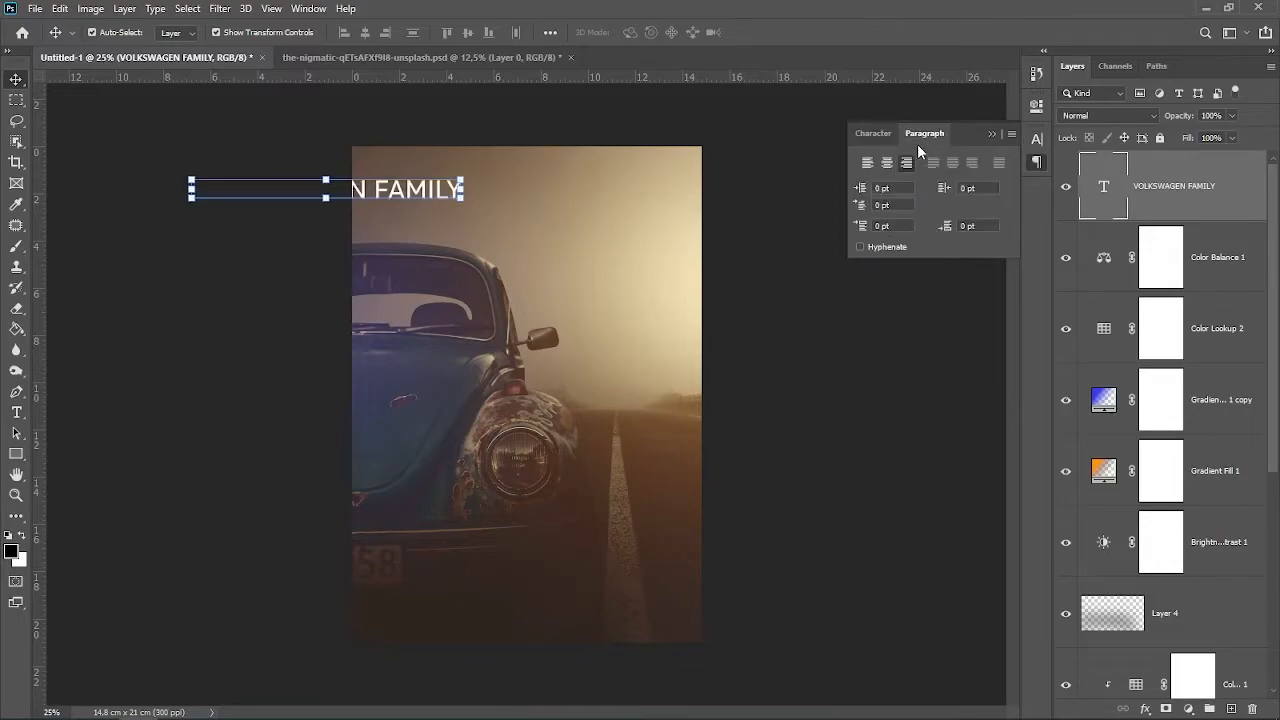
{"action": "left_click", "coordinate": [887, 165]}
{"action": "left_click_drag", "start_coordinate": [587, 186], "coordinate": [647, 164]}
- Set the heading's font size to 35 pt
{"action": "left_click", "coordinate": [873, 133]}
{"action": "left_click", "coordinate": [885, 182]}
{"action": "left_click", "coordinate": [907, 182]}
{"action": "key", "text": "Up"}
{"action": "key", "text": "Up"}
{"action": "key", "text": "Up"}
{"action": "key", "text": "Up"}
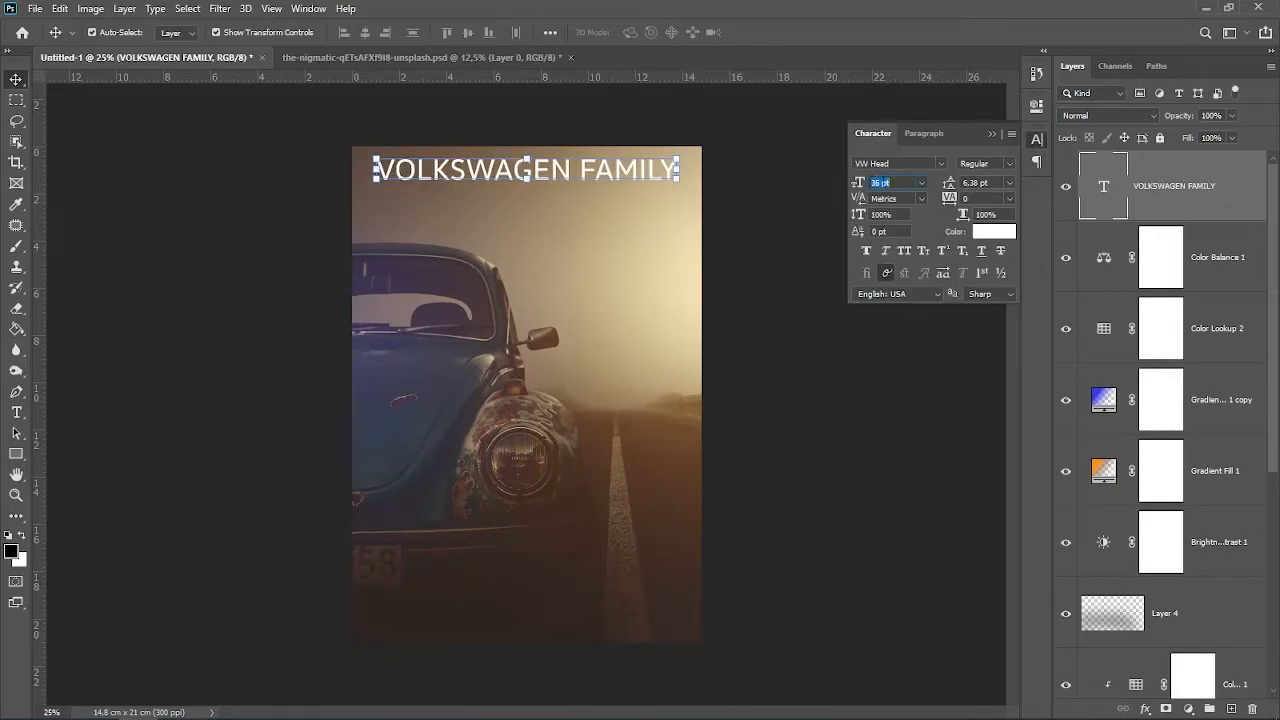
{"action": "type", "text": "35"}
{"action": "key", "text": "Return"}
{"action": "left_click", "coordinate": [782, 208]}
{"action": "left_click", "coordinate": [650, 187]}
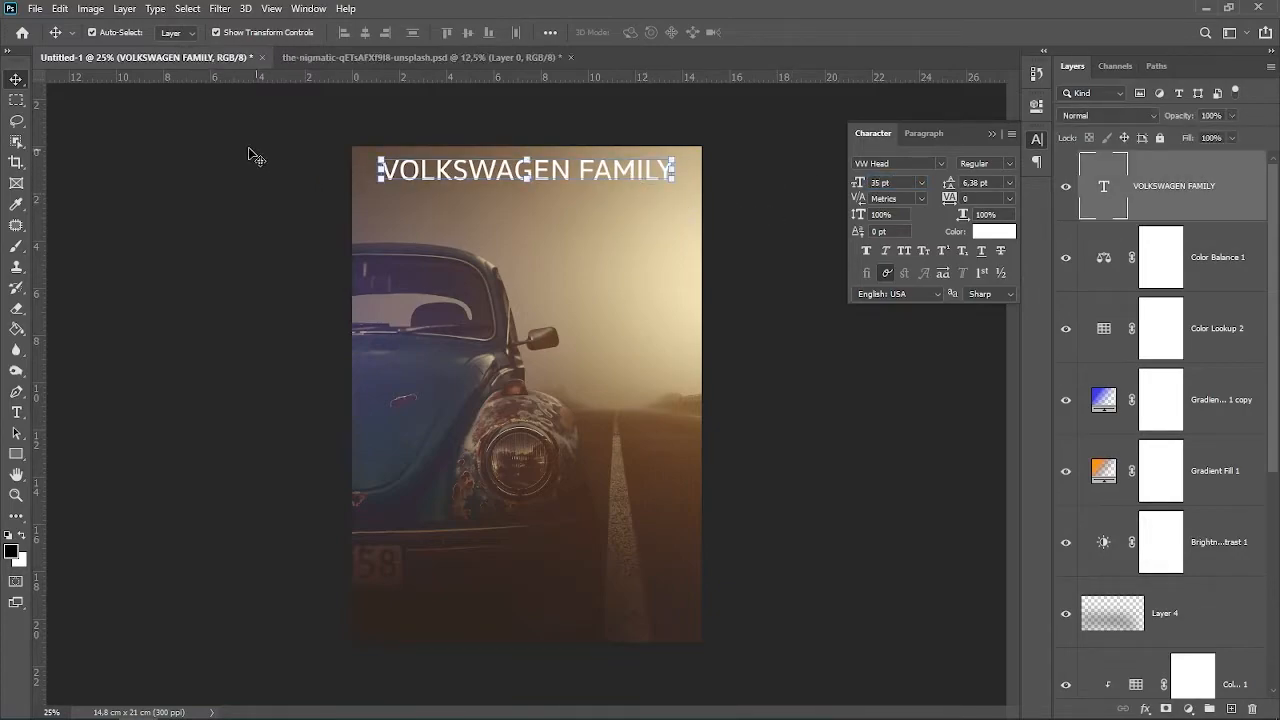
- Close the separate car cut-out document without saving its changes
{"action": "left_click", "coordinate": [480, 58]}
{"action": "left_click", "coordinate": [571, 57]}
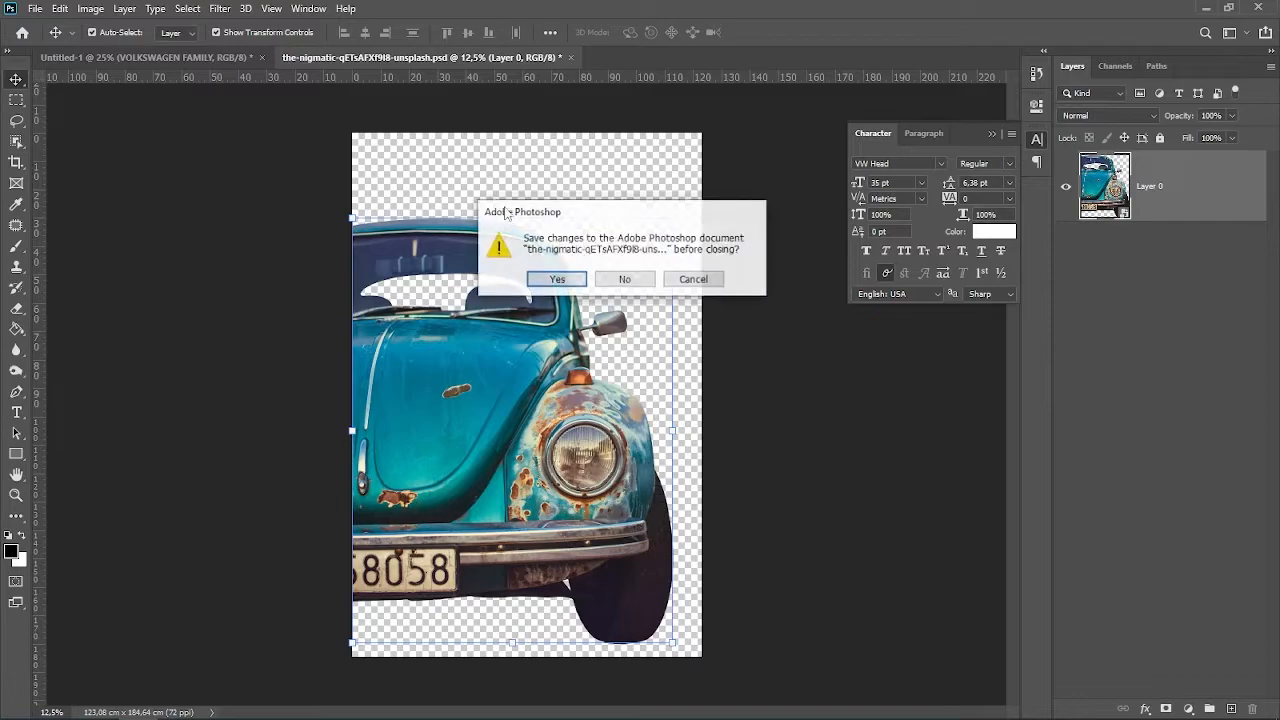
{"action": "left_click", "coordinate": [625, 279]}
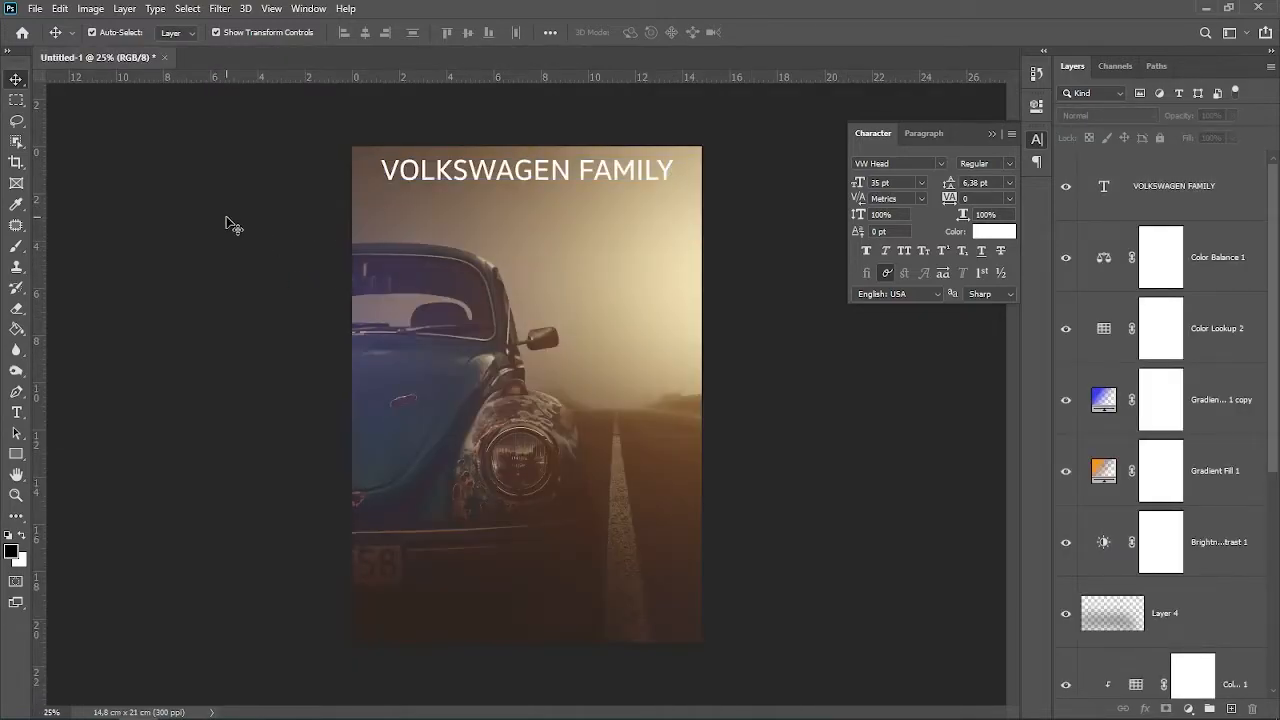
- Nudge the heading slightly down from the poster's top edge
{"action": "left_click", "coordinate": [584, 188]}
{"action": "key", "text": "Down"}
{"action": "key", "text": "Down"}
{"action": "key", "text": "Down"}
{"action": "key", "text": "Down"}
{"action": "key", "text": "Down"}
{"action": "key", "text": "Down"}
{"action": "key", "text": "Down"}
{"action": "key", "text": "Down"}
{"action": "key", "text": "Down"}
{"action": "key", "text": "Down"}
{"action": "key", "text": "Down"}
{"action": "key", "text": "Down"}
{"action": "key", "text": "Down"}
{"action": "key", "text": "Down"}
{"action": "key", "text": "Down"}
{"action": "key", "text": "Down"}
{"action": "key", "text": "Down"}
{"action": "key", "text": "Down"}
{"action": "key", "text": "Down"}
{"action": "key", "text": "Down"}
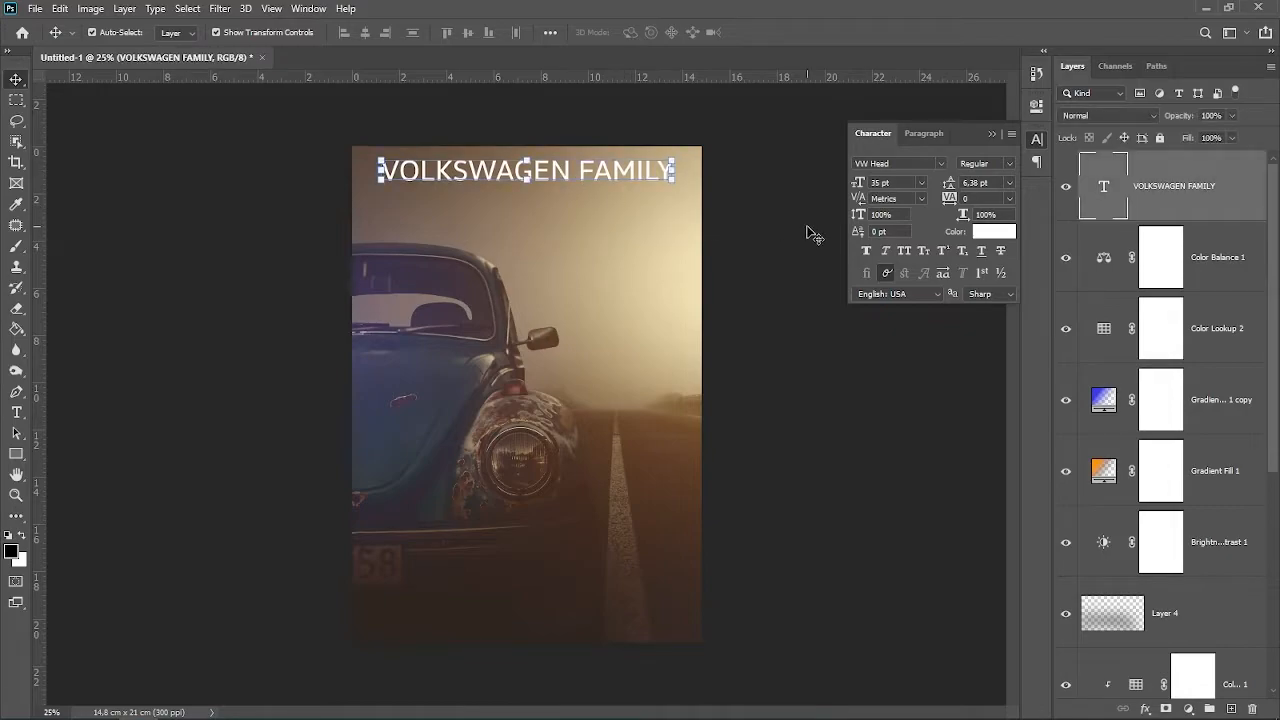
{"action": "key", "text": "Down"}
{"action": "key", "text": "Down"}
{"action": "key", "text": "Down"}
{"action": "key", "text": "Down"}
{"action": "key", "text": "Down"}
{"action": "key", "text": "Down"}
{"action": "key", "text": "Down"}
{"action": "key", "text": "Down"}
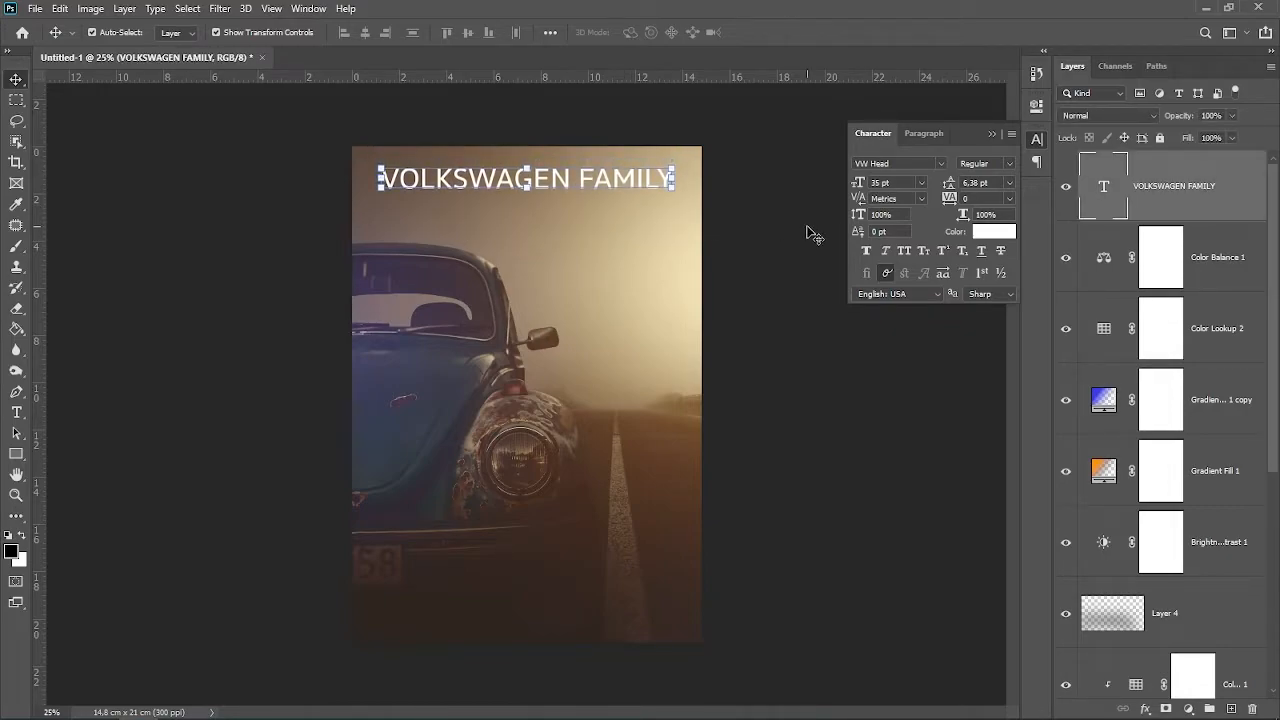
{"action": "left_click", "coordinate": [808, 228]}
{"action": "left_click", "coordinate": [541, 175]}
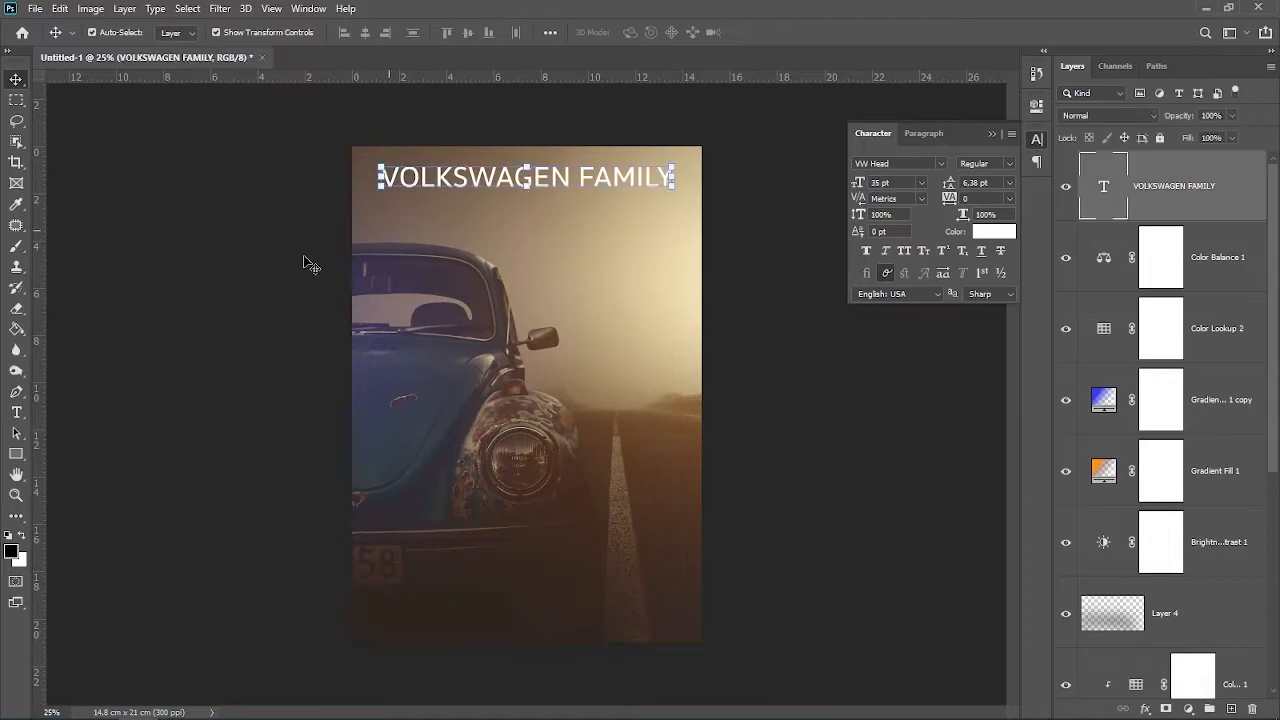
- Add a second line reading "YOUR JOURNEY YOUR ADVENTURE" beneath the heading in the same text layer
{"action": "left_click", "coordinate": [18, 411]}
{"action": "left_click", "coordinate": [668, 178]}
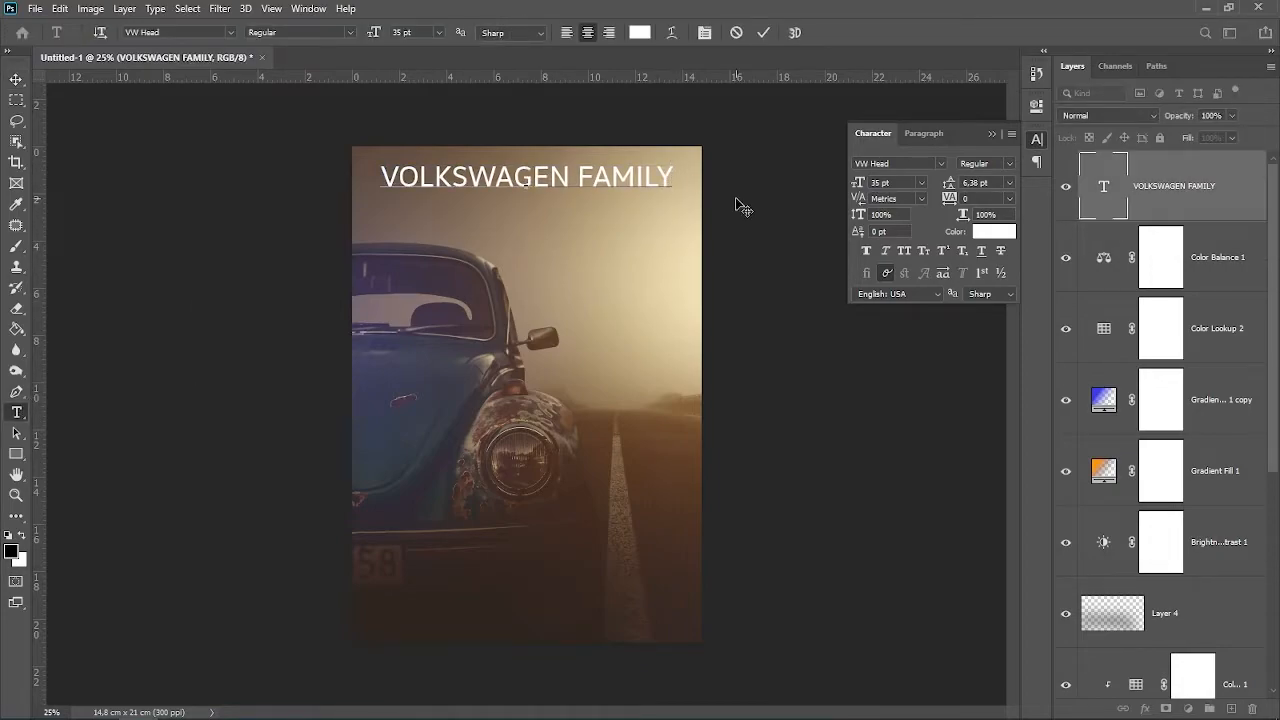
{"action": "type", "text": "YOUR JOURNEY"}
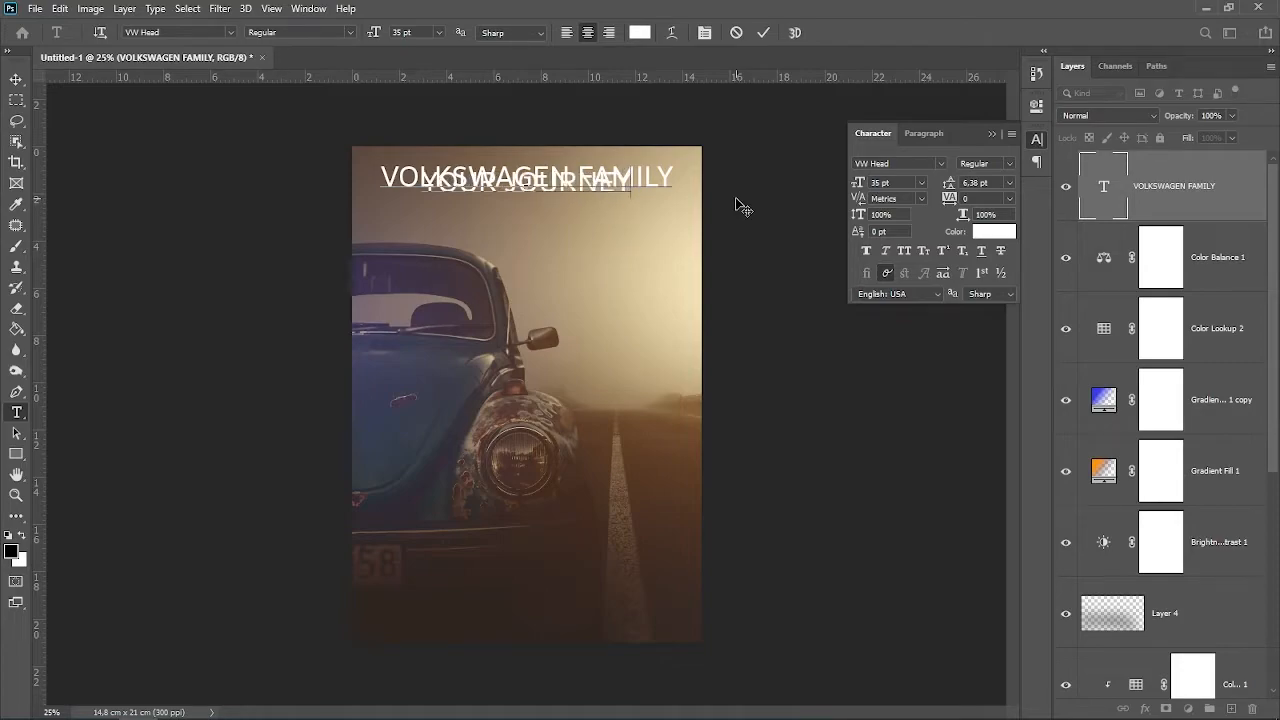
{"action": "type", "text": " YOU"}
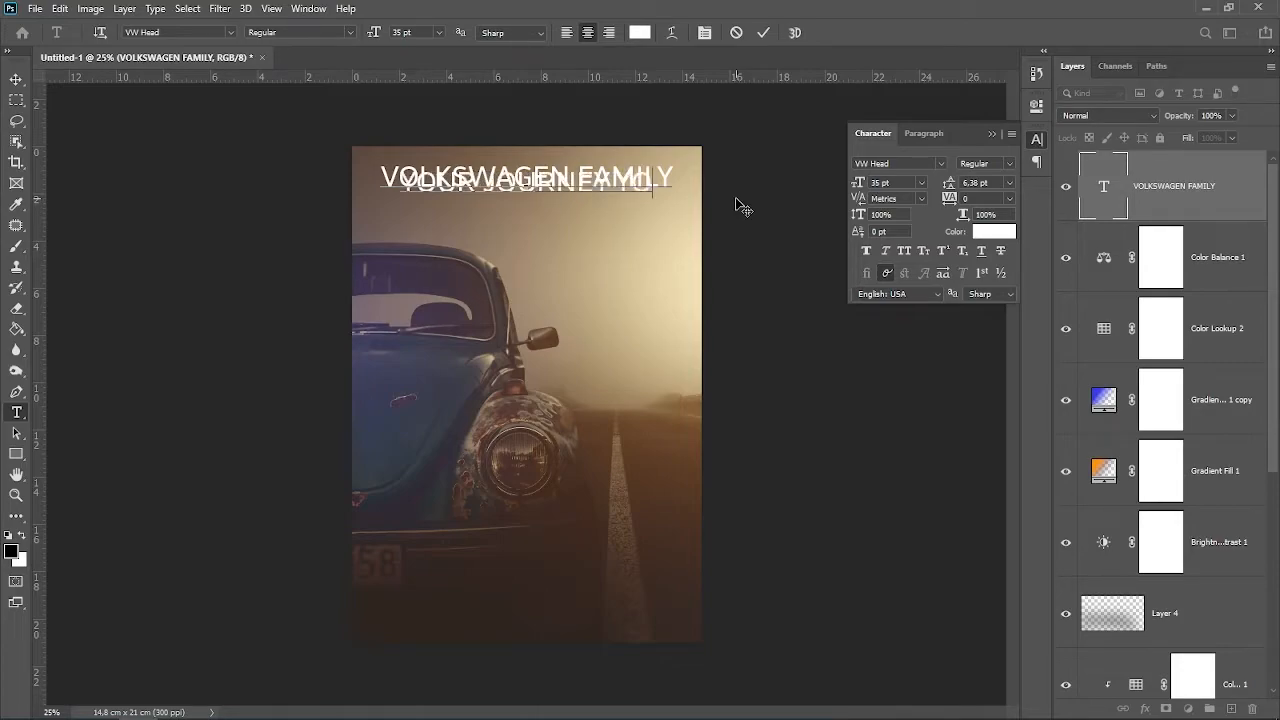
{"action": "type", "text": "R ADVENT"}
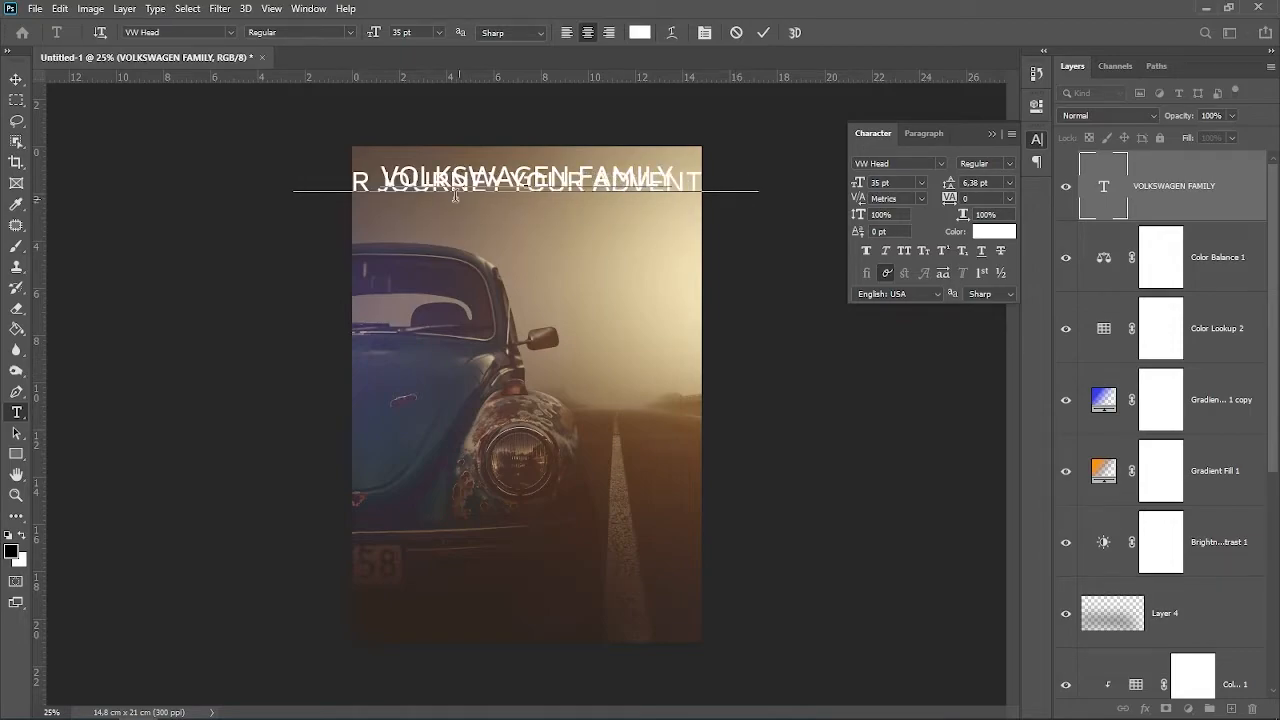
- Set the tagline line to a 9 pt font size with 11.38 pt leading
{"action": "key", "text": "ctrl+a"}
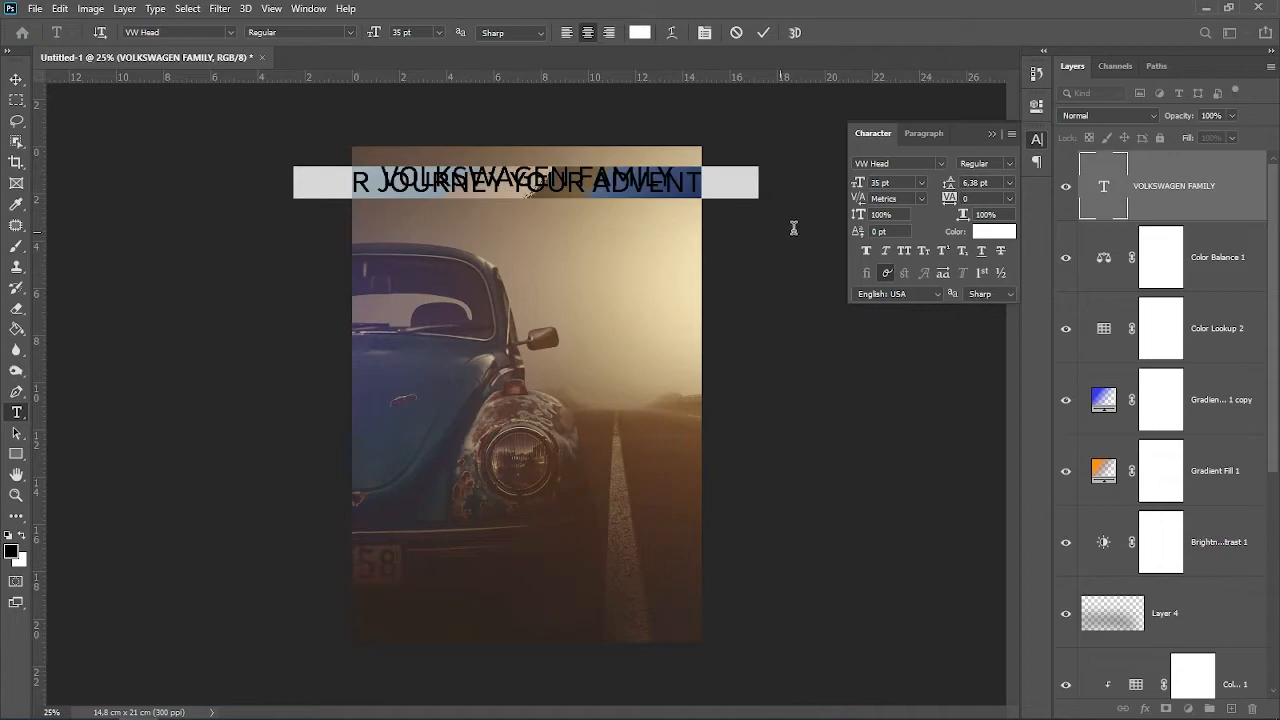
{"action": "left_click", "coordinate": [895, 183]}
{"action": "type", "text": "8"}
{"action": "key", "text": "Return"}
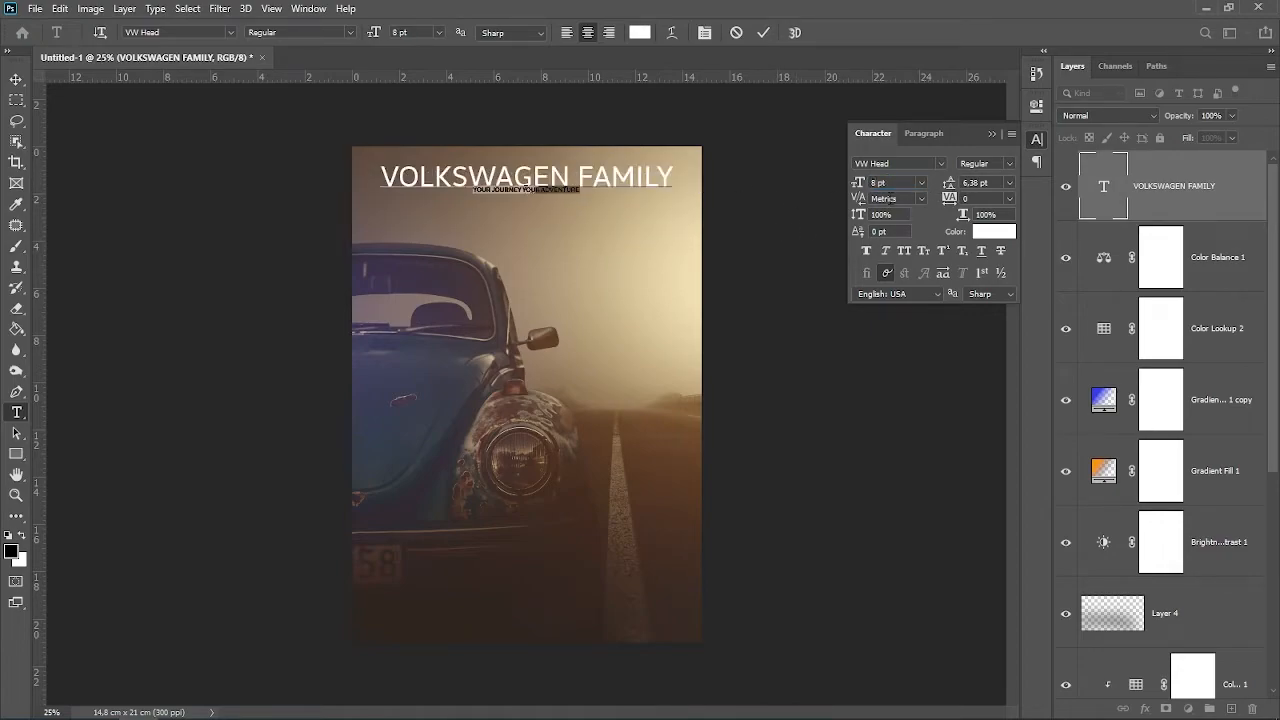
{"action": "left_click_drag", "start_coordinate": [947, 185], "coordinate": [763, 182]}
{"action": "type", "text": "10"}
{"action": "key", "text": "Return"}
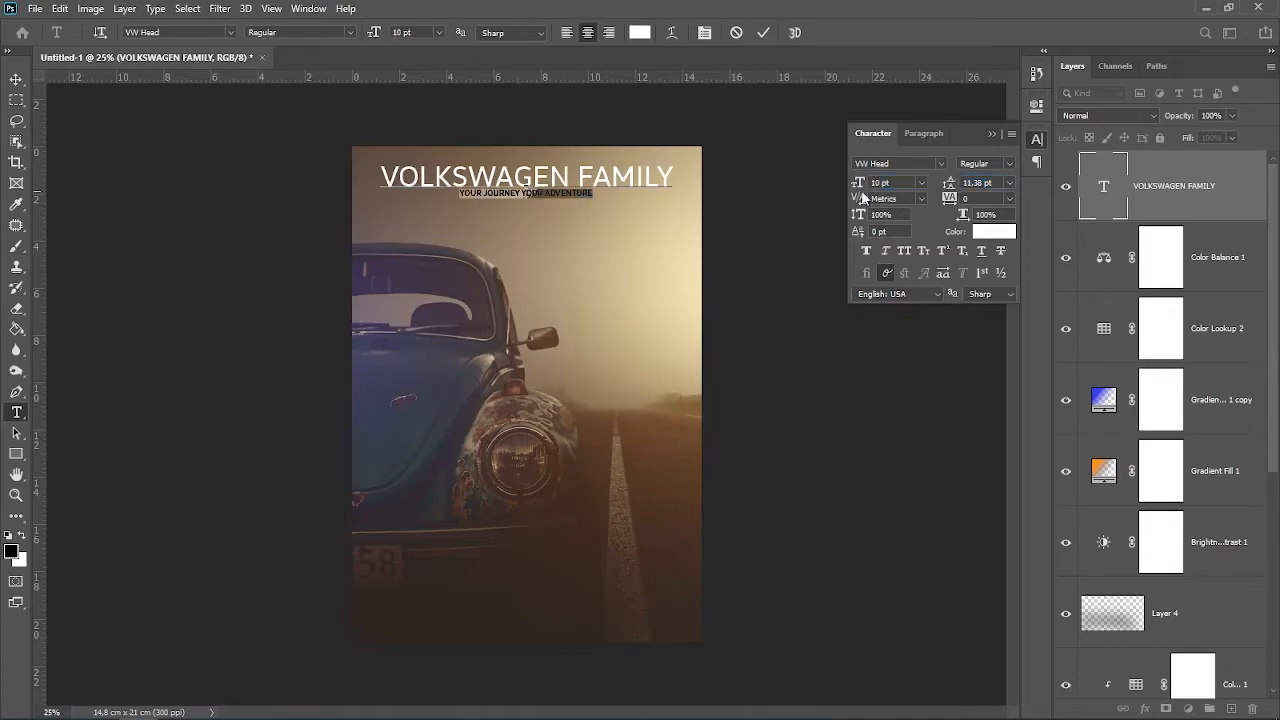
{"action": "left_click_drag", "start_coordinate": [902, 183], "coordinate": [790, 188]}
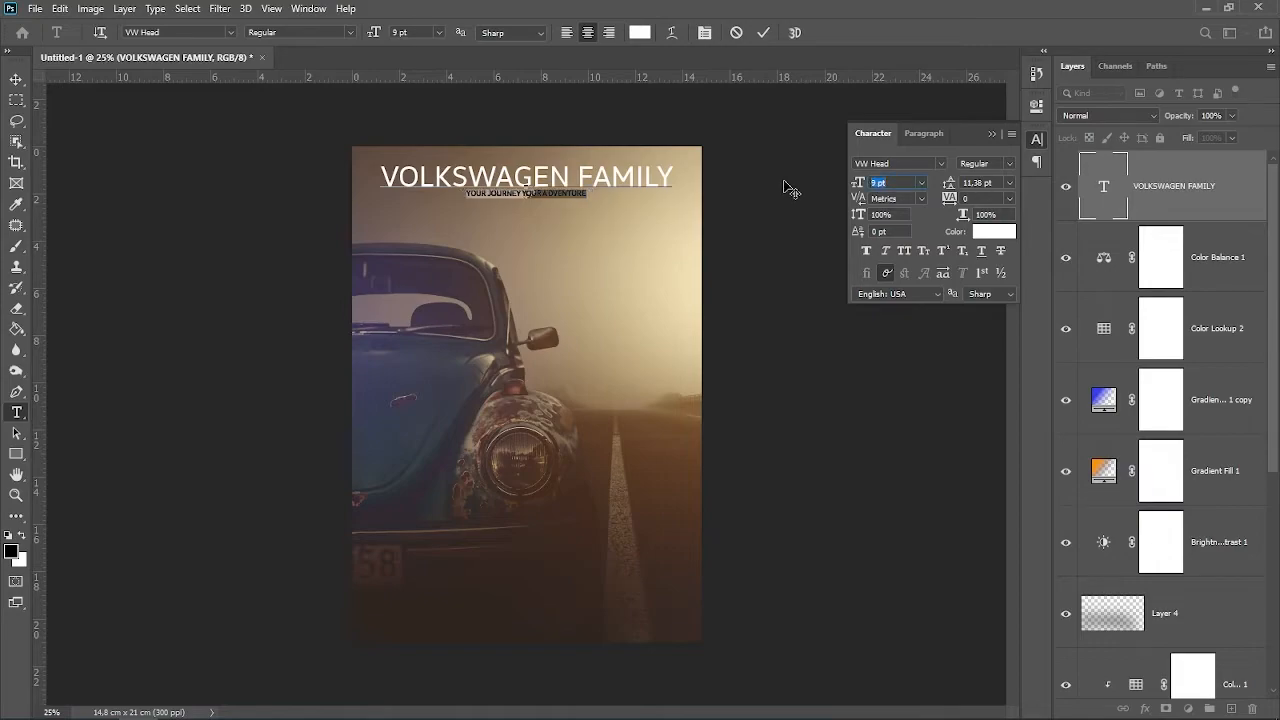
- Widen the tagline's letter tracking to 580 and commit the text edit
{"action": "left_click_drag", "start_coordinate": [950, 199], "coordinate": [970, 207]}
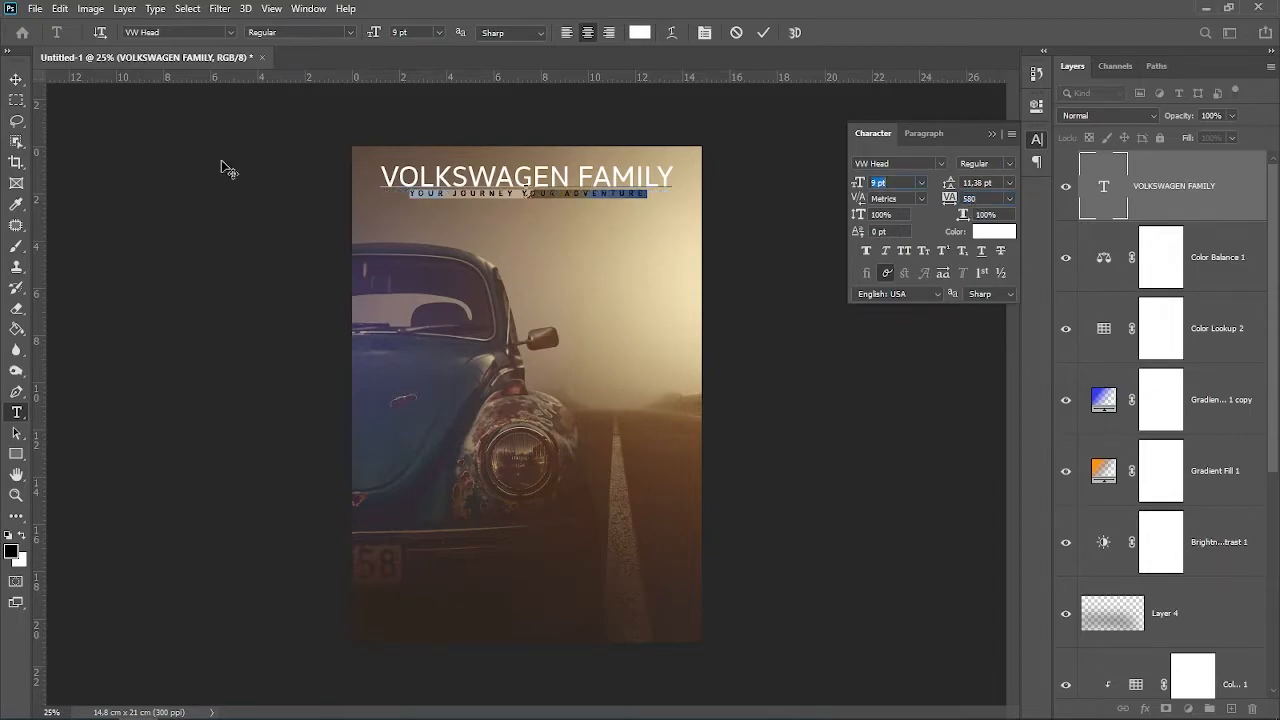
{"action": "left_click", "coordinate": [16, 79]}
{"action": "left_click", "coordinate": [580, 188]}
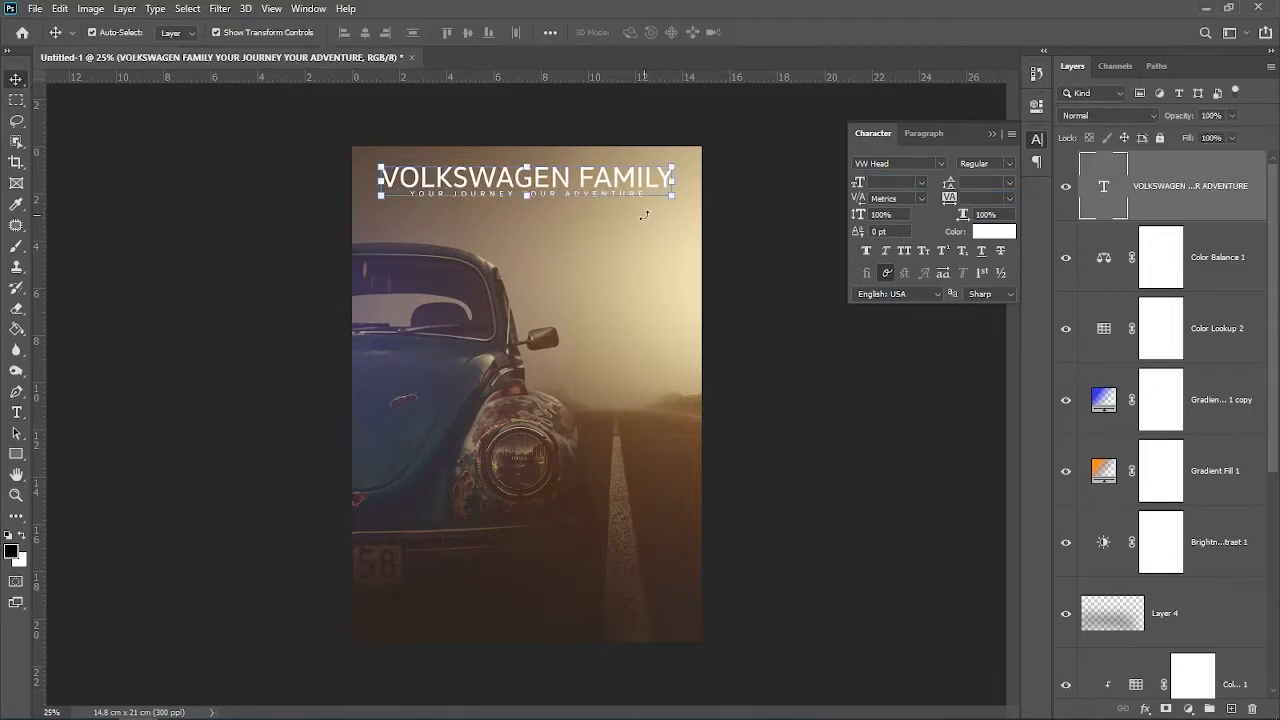
- Increase the leading of the tagline line to 17.38 pt and commit the text edit
{"action": "left_click_drag", "start_coordinate": [945, 186], "coordinate": [956, 186]}
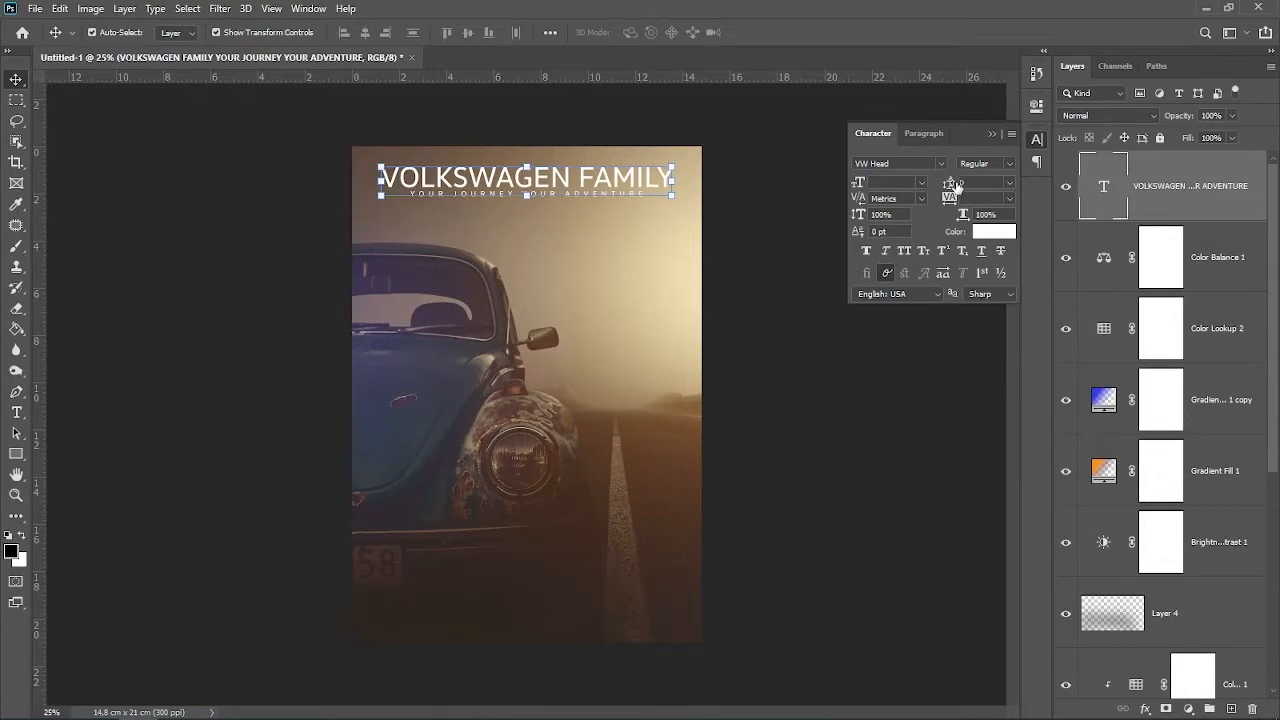
{"action": "left_click", "coordinate": [16, 412]}
{"action": "left_click_drag", "start_coordinate": [407, 195], "coordinate": [650, 196]}
{"action": "left_click_drag", "start_coordinate": [948, 188], "coordinate": [951, 188]}
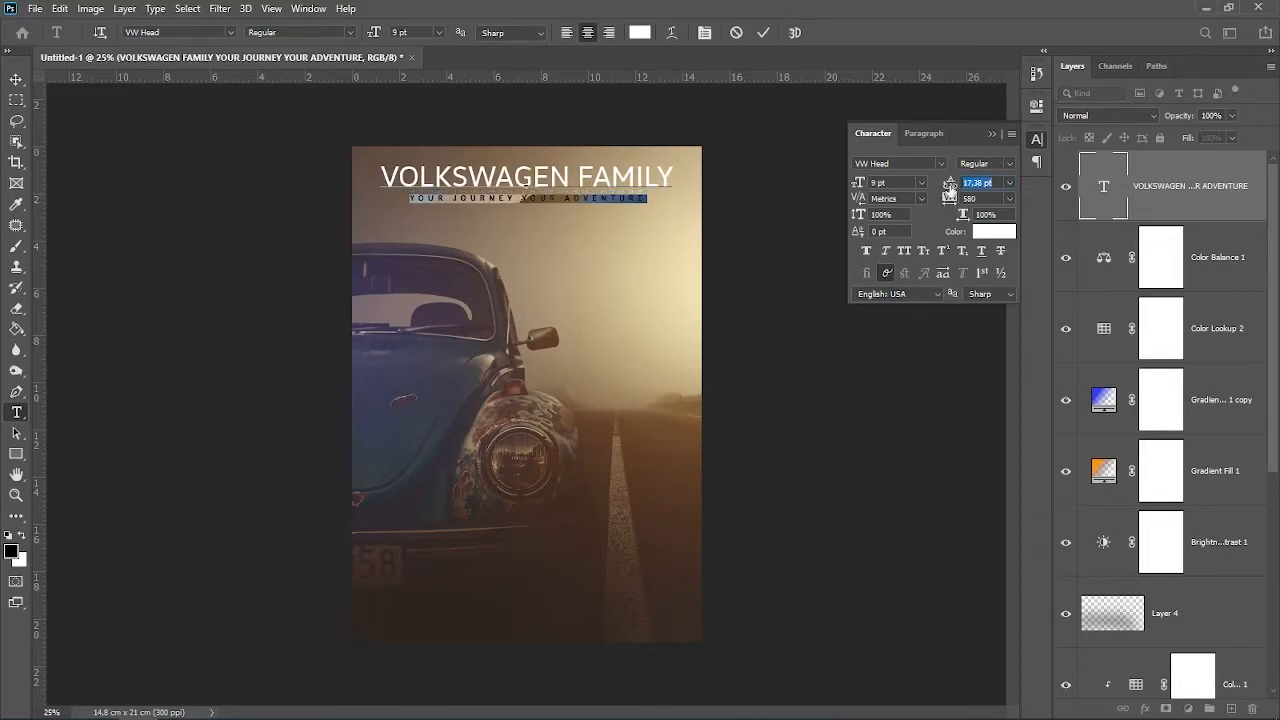
{"action": "left_click", "coordinate": [16, 79]}
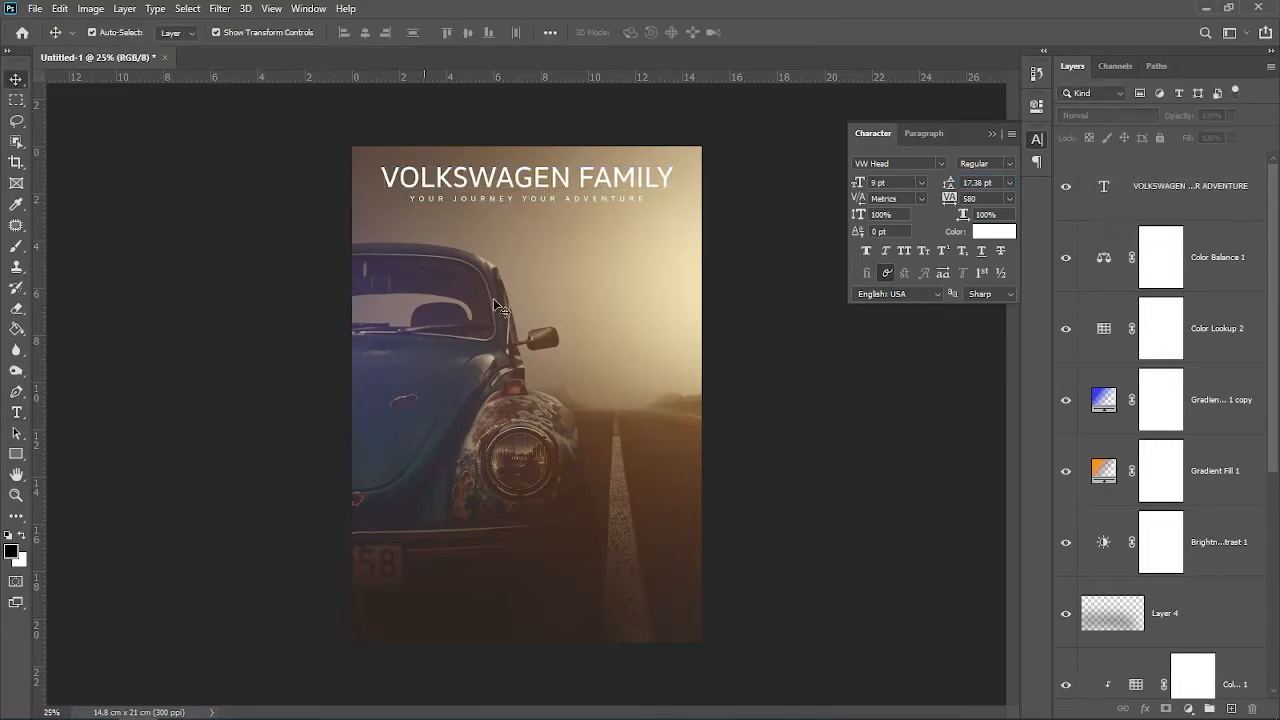
- Add a new text layer reading "CLASSIC CAR EXHIBITION" on the dark area below the car's bumper
{"action": "key", "text": "ctrl+minus"}
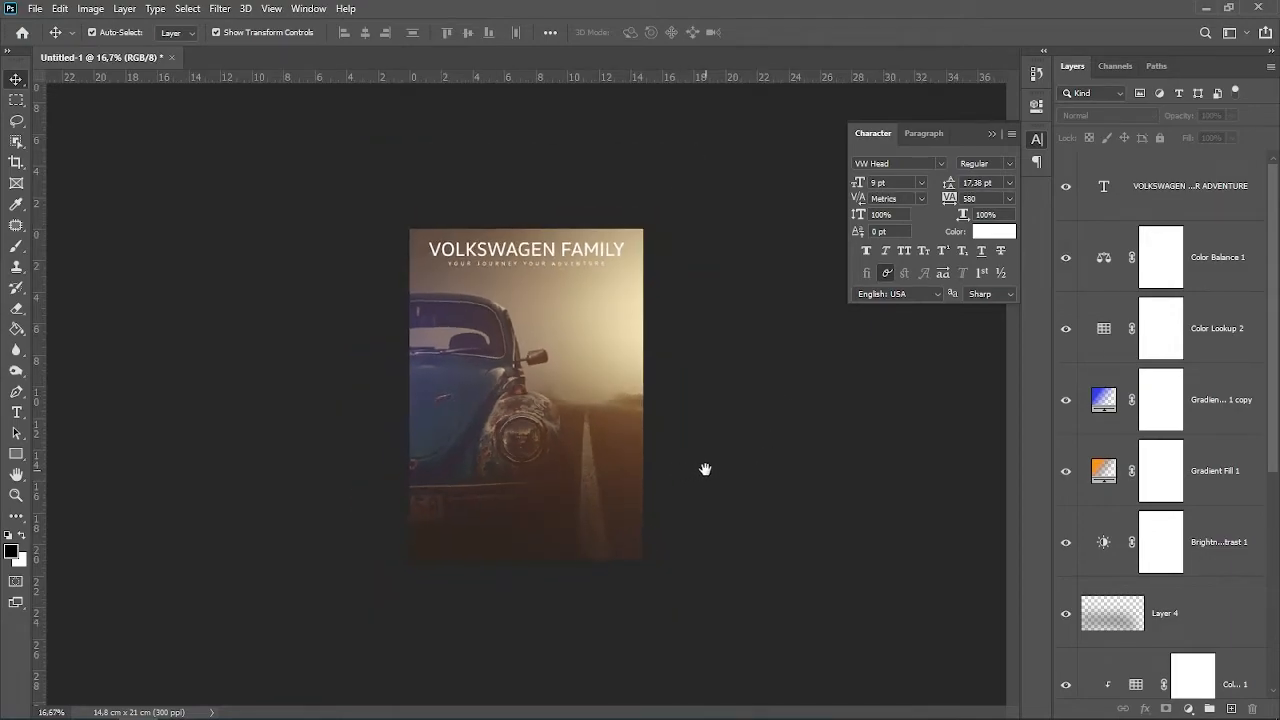
{"action": "left_click", "coordinate": [581, 458], "text": "ctrl"}
{"action": "left_click_drag", "start_coordinate": [578, 544], "coordinate": [608, 312]}
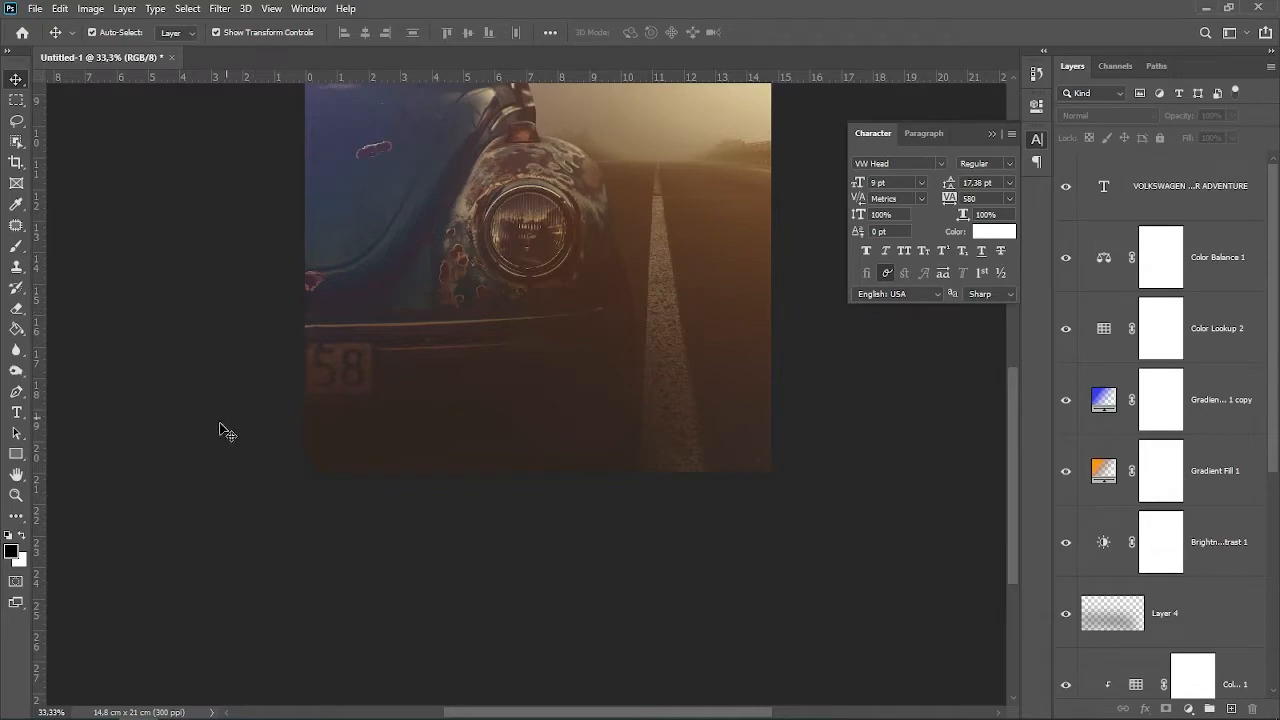
{"action": "left_click", "coordinate": [16, 412]}
{"action": "left_click", "coordinate": [391, 397]}
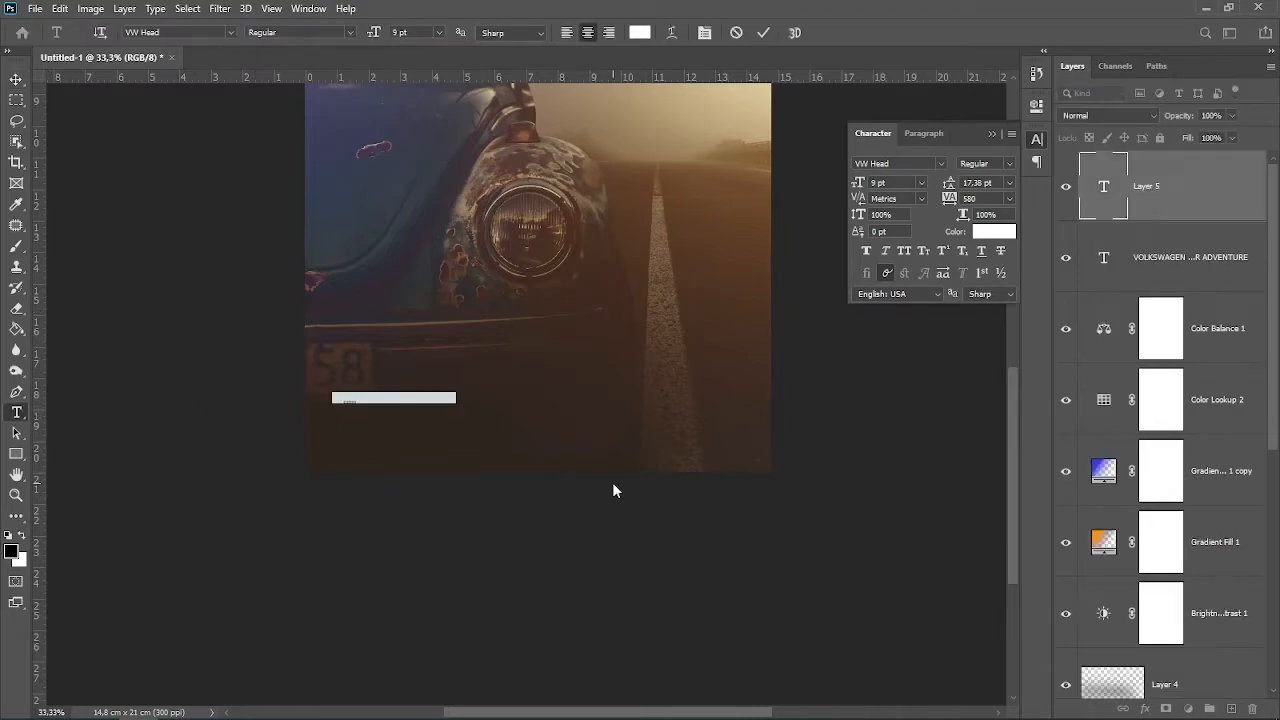
{"action": "type", "text": "CLASSIC"}
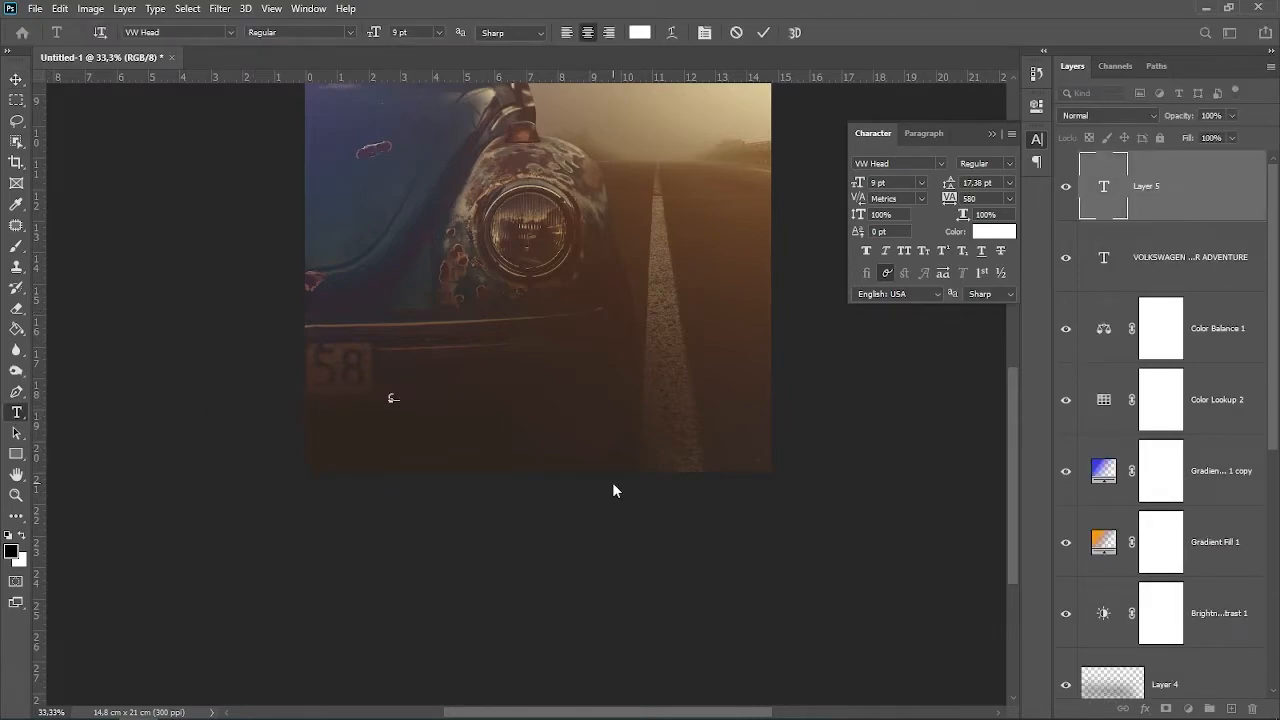
{"action": "type", "text": " CAR"}
{"action": "type", "text": " FX"}
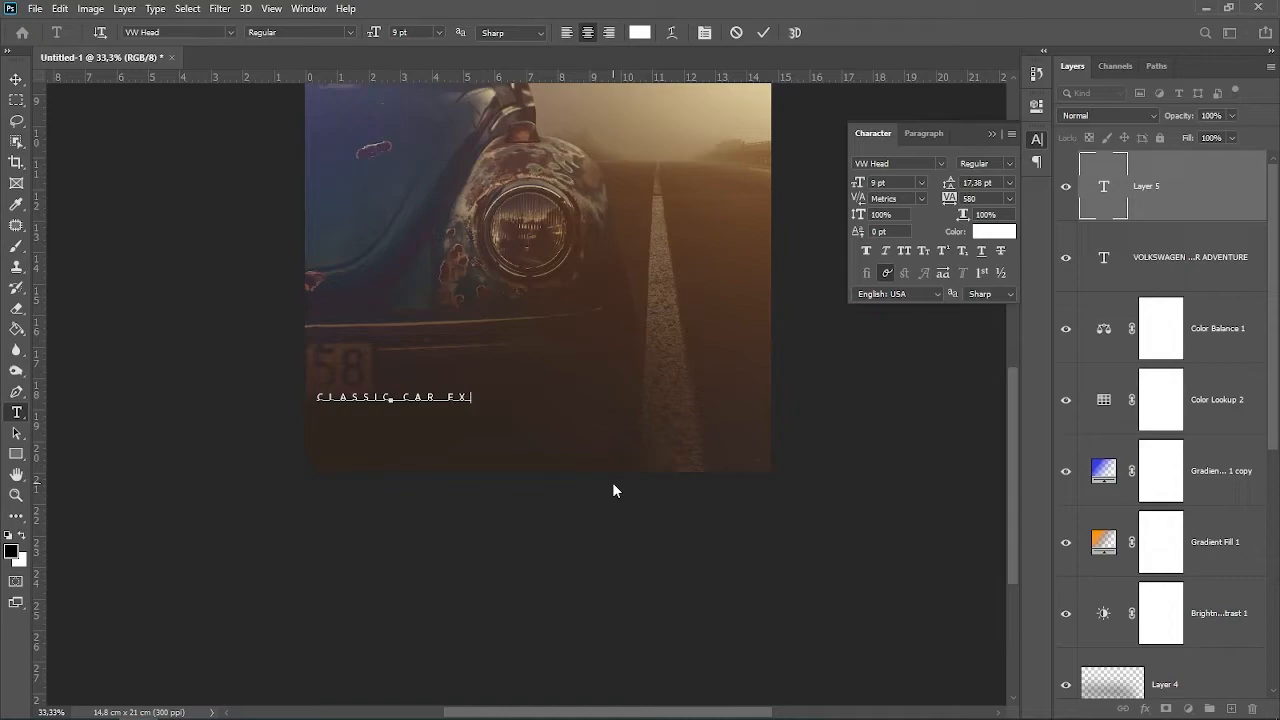
{"action": "type", "text": "HIB"}
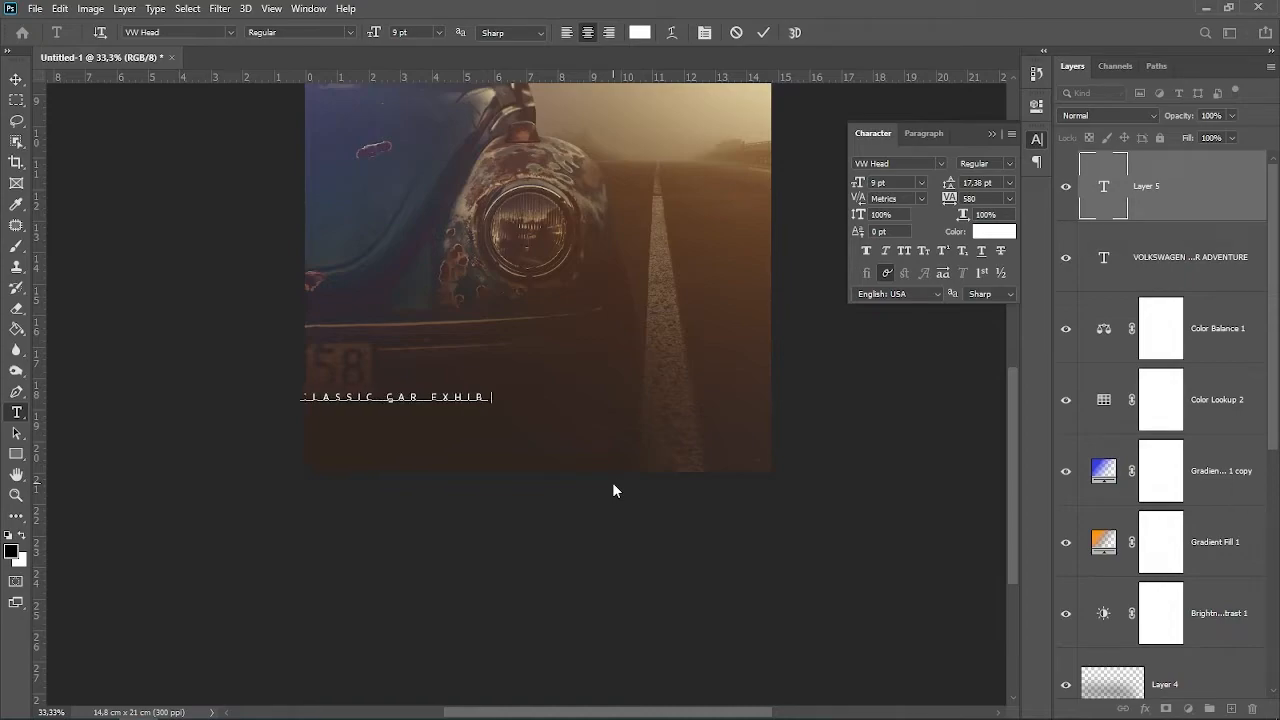
{"action": "type", "text": "ITION"}
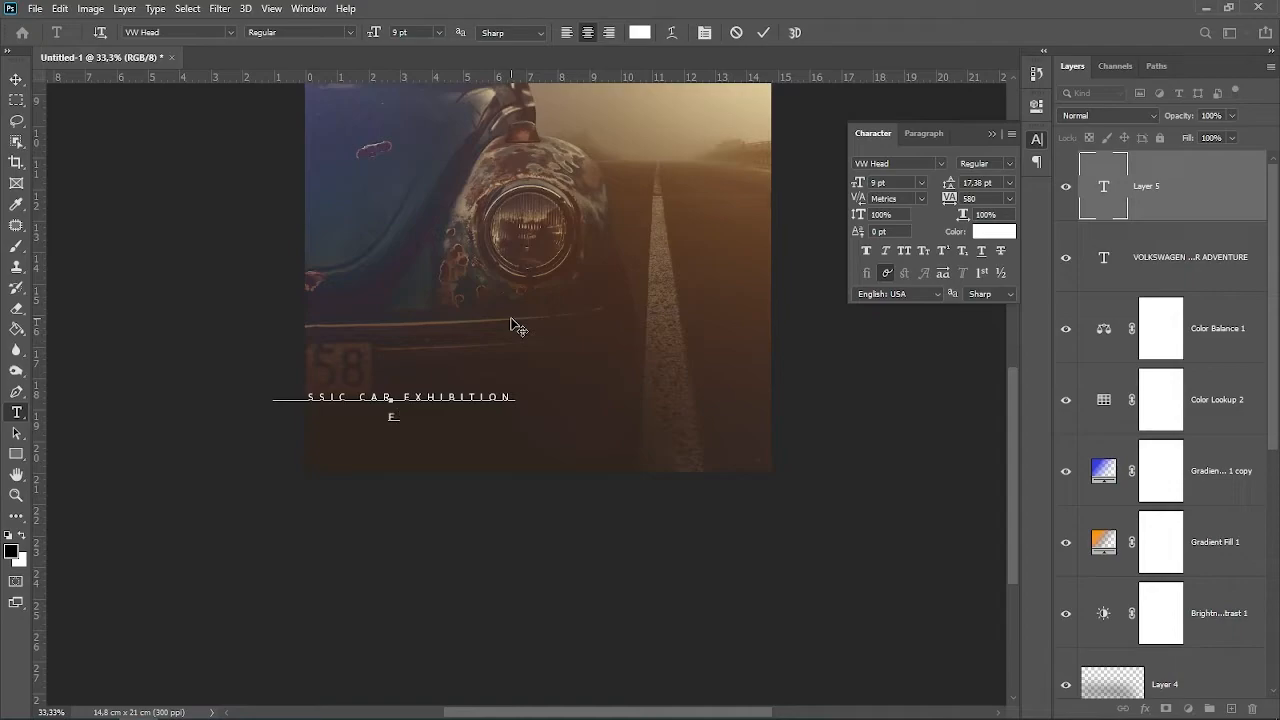
- Add a second line reading "FREE DRINK • FREE PARKING • GAMES • DOOR PRIZE" and shift the text block toward the poster's lower middle
{"action": "type", "text": "REE DRINK • FR"}
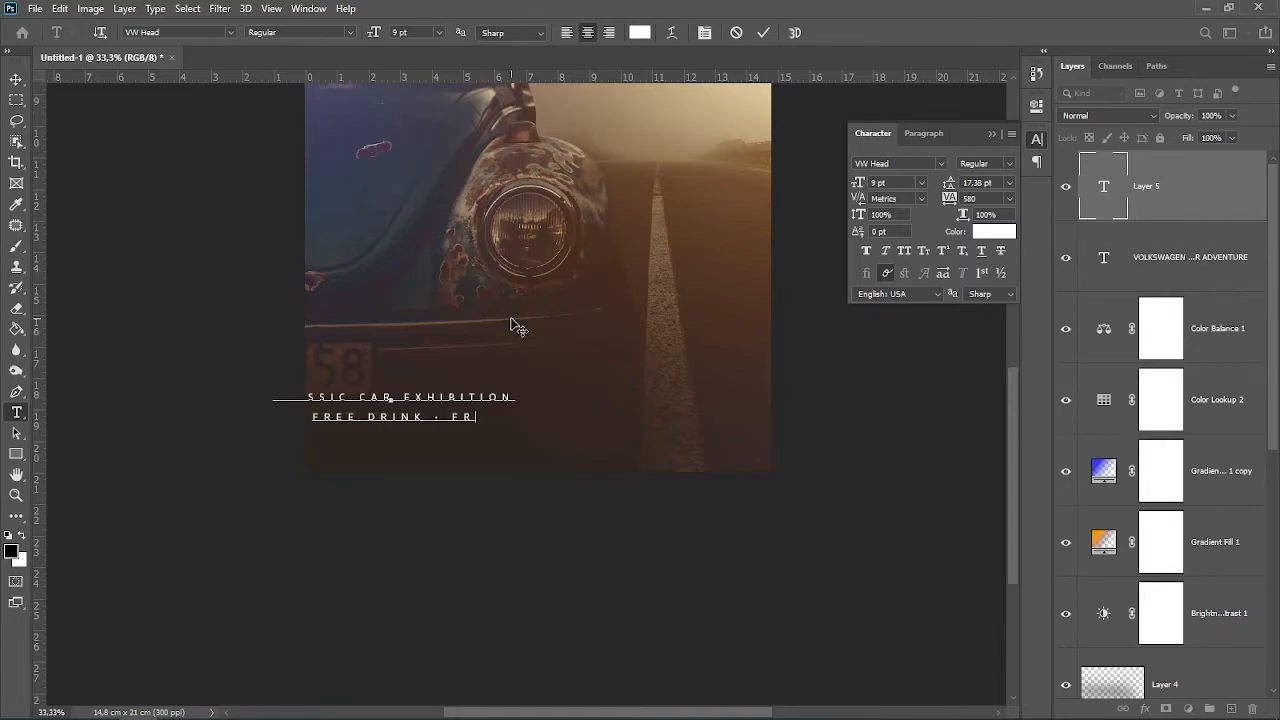
{"action": "type", "text": "EE PARKIN"}
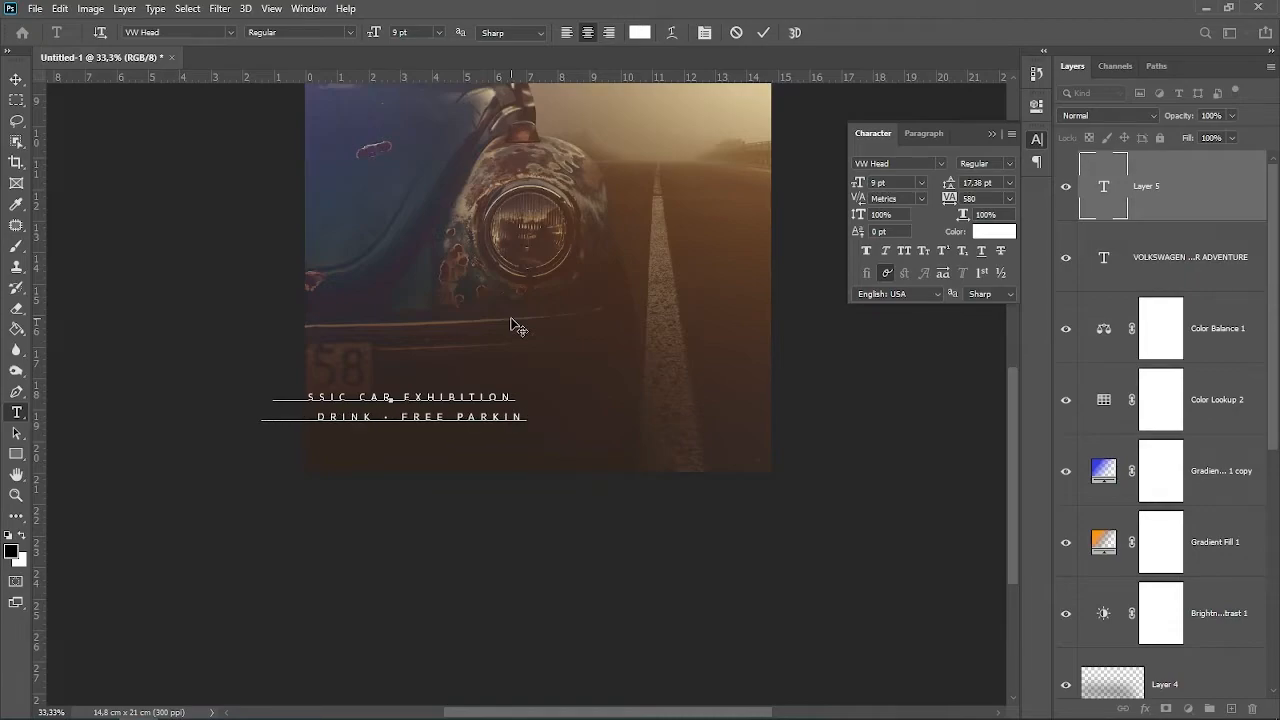
{"action": "type", "text": "G •"}
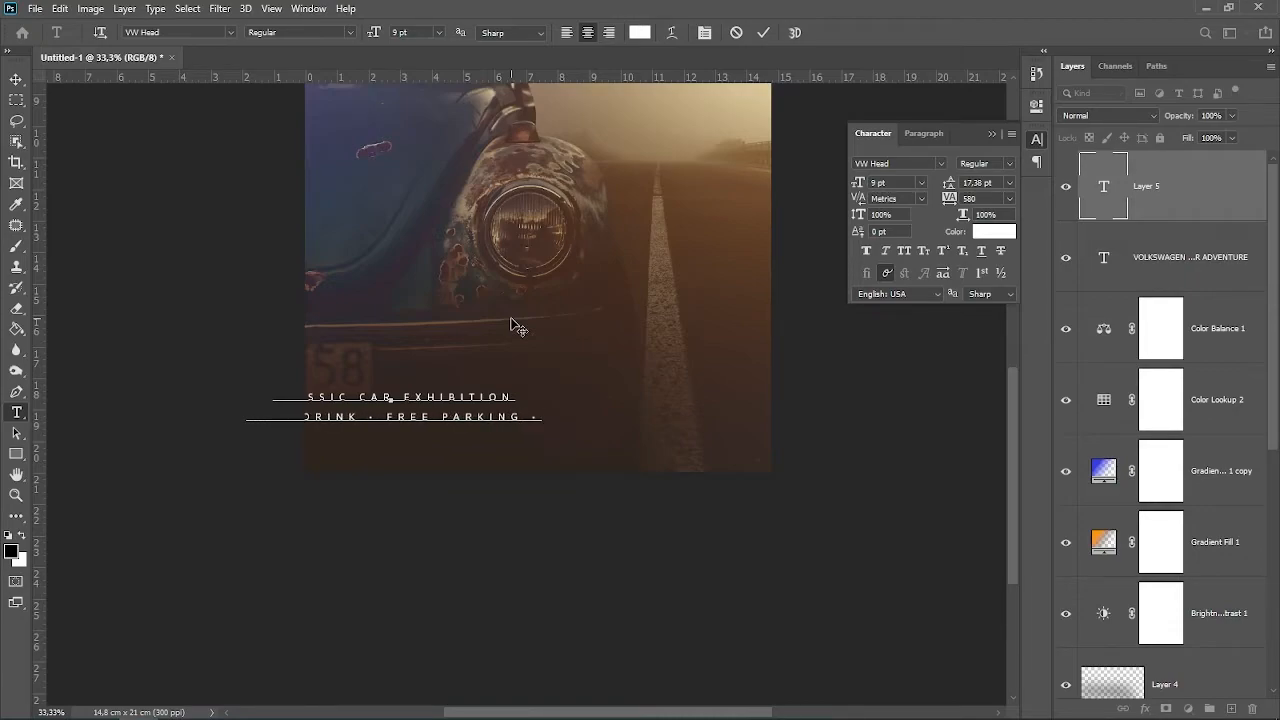
{"action": "type", "text": " GAMES"}
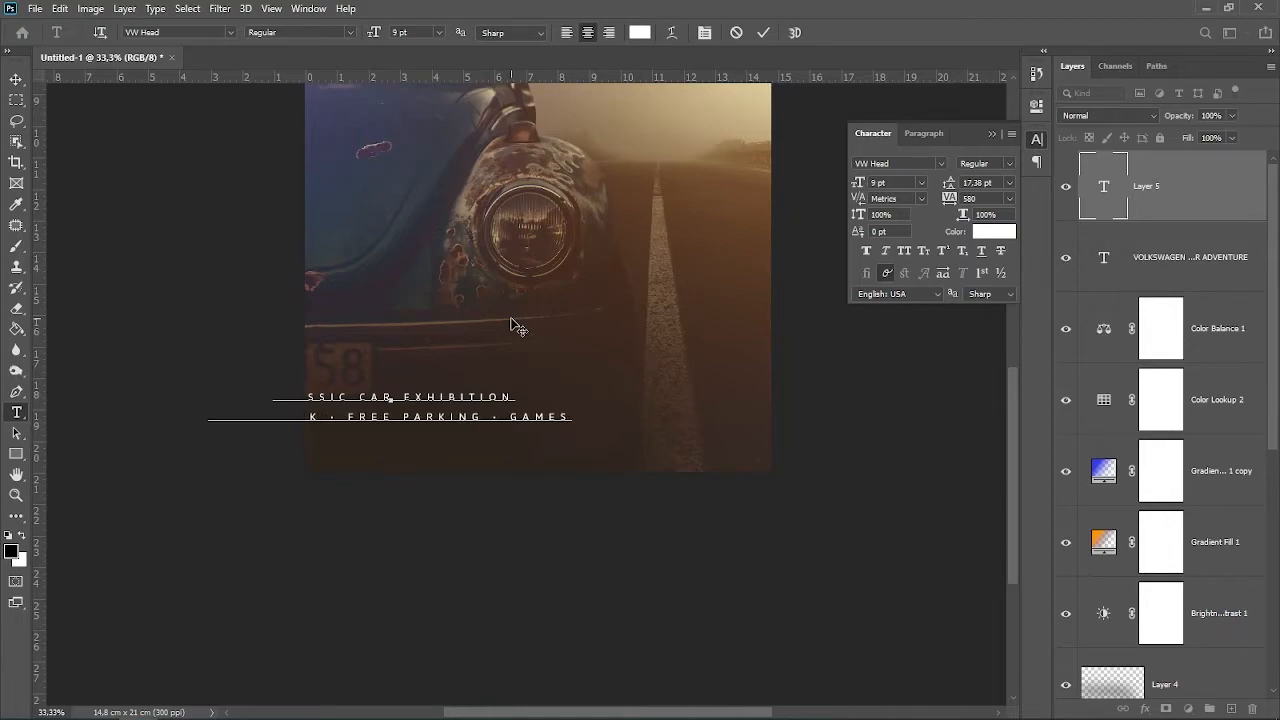
{"action": "type", "text": "•"}
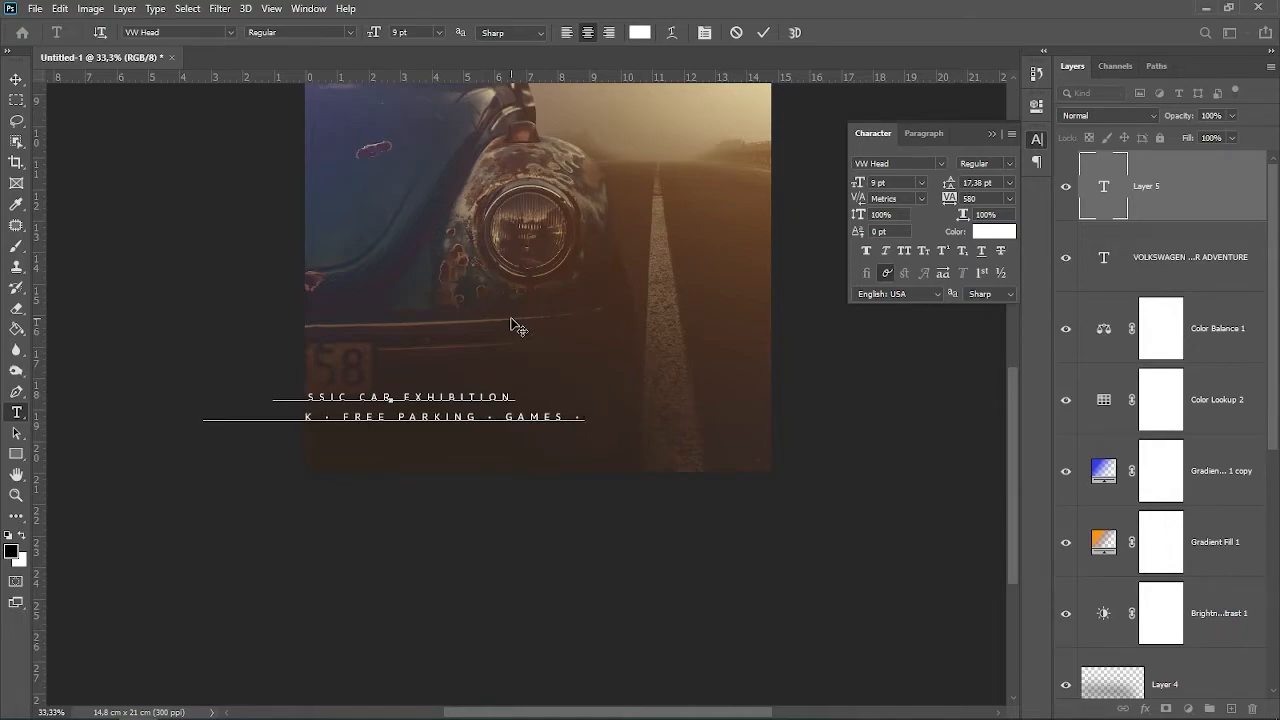
{"action": "type", "text": " DOORP"}
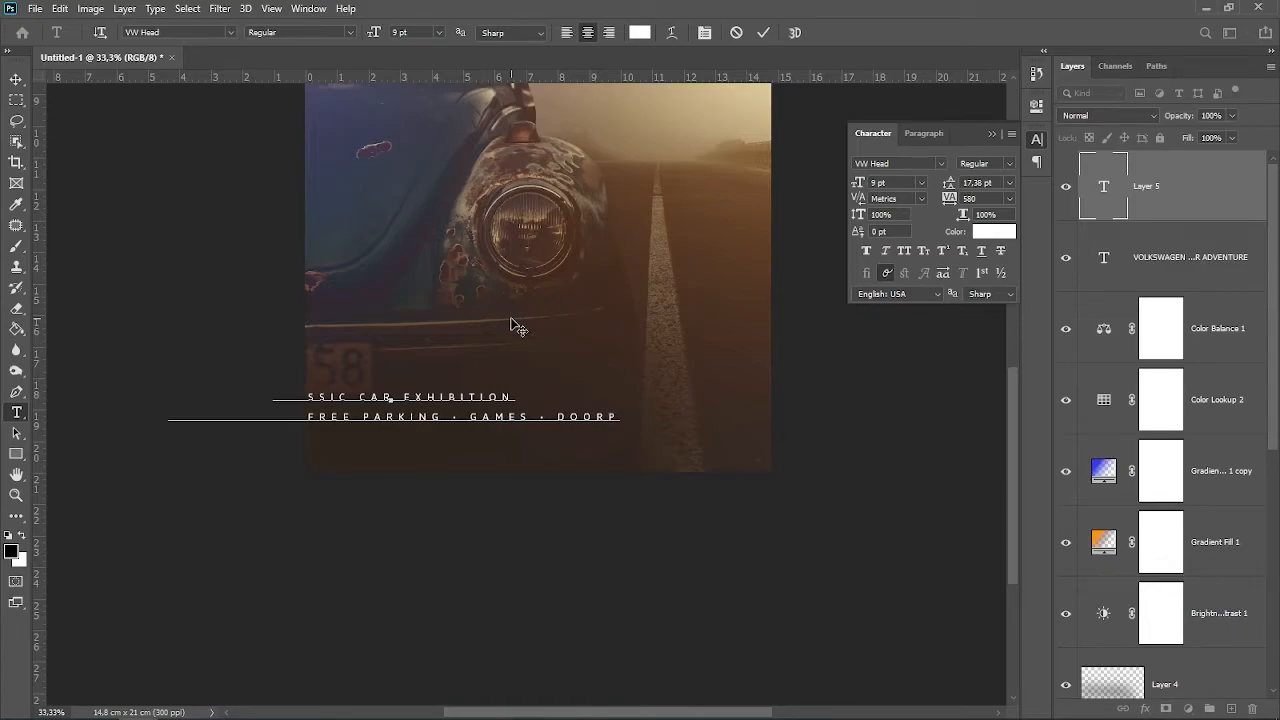
{"action": "key", "text": "BackSpace"}
{"action": "type", "text": "PRI"}
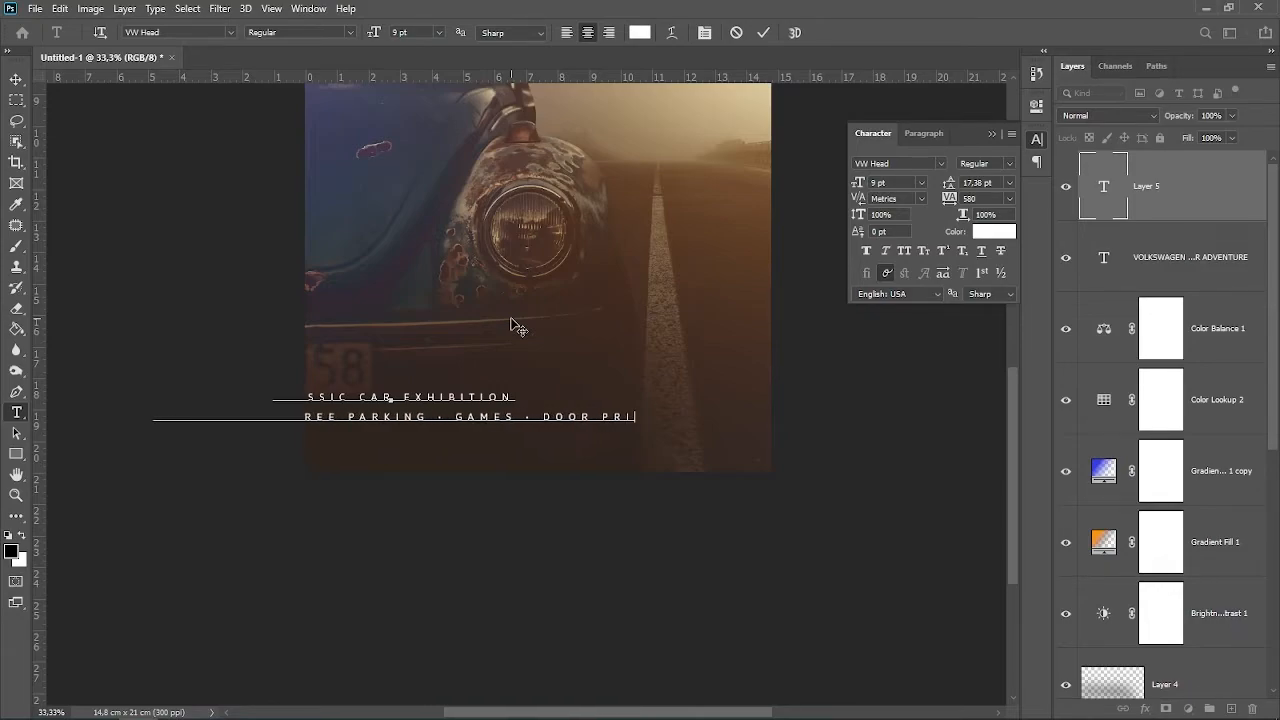
{"action": "type", "text": "ZE"}
{"action": "left_click", "coordinate": [16, 79]}
{"action": "left_click_drag", "start_coordinate": [472, 403], "coordinate": [604, 422]}
- Reset the exhibition text block's leading to Auto and its tracking to 0
{"action": "left_click", "coordinate": [1011, 188]}
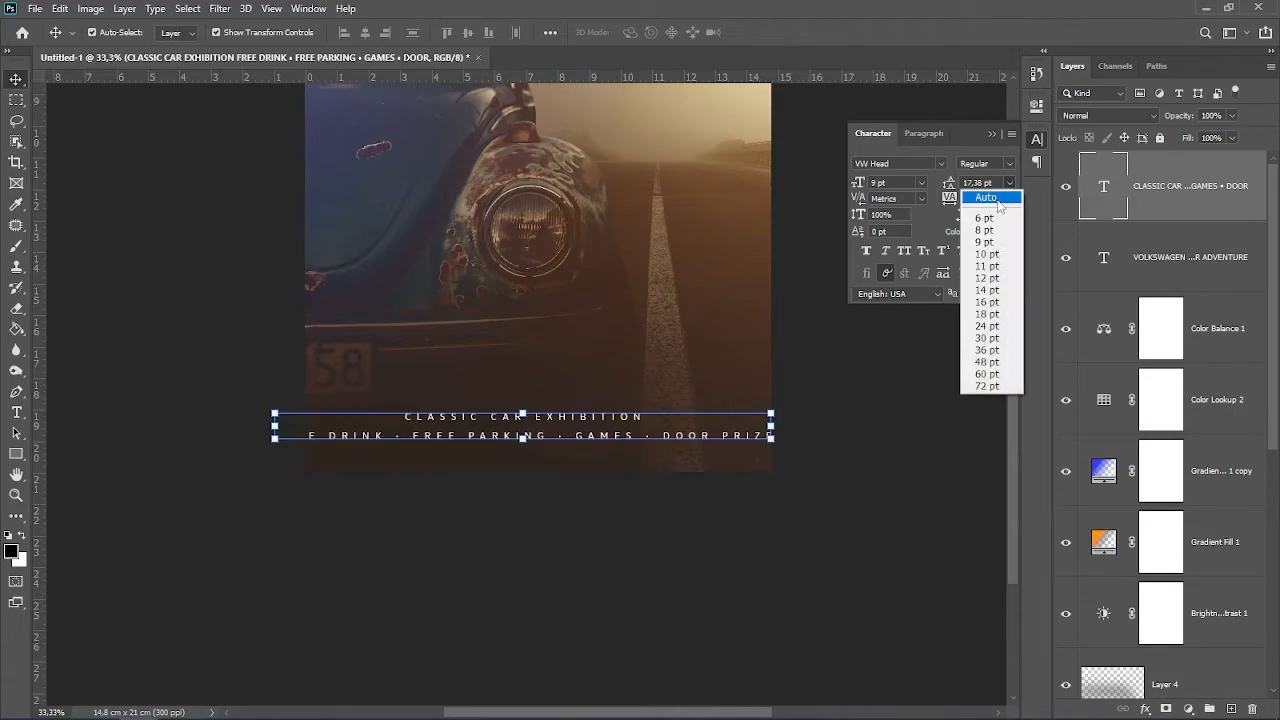
{"action": "left_click", "coordinate": [990, 200]}
{"action": "left_click", "coordinate": [1010, 198]}
{"action": "left_click", "coordinate": [990, 294]}
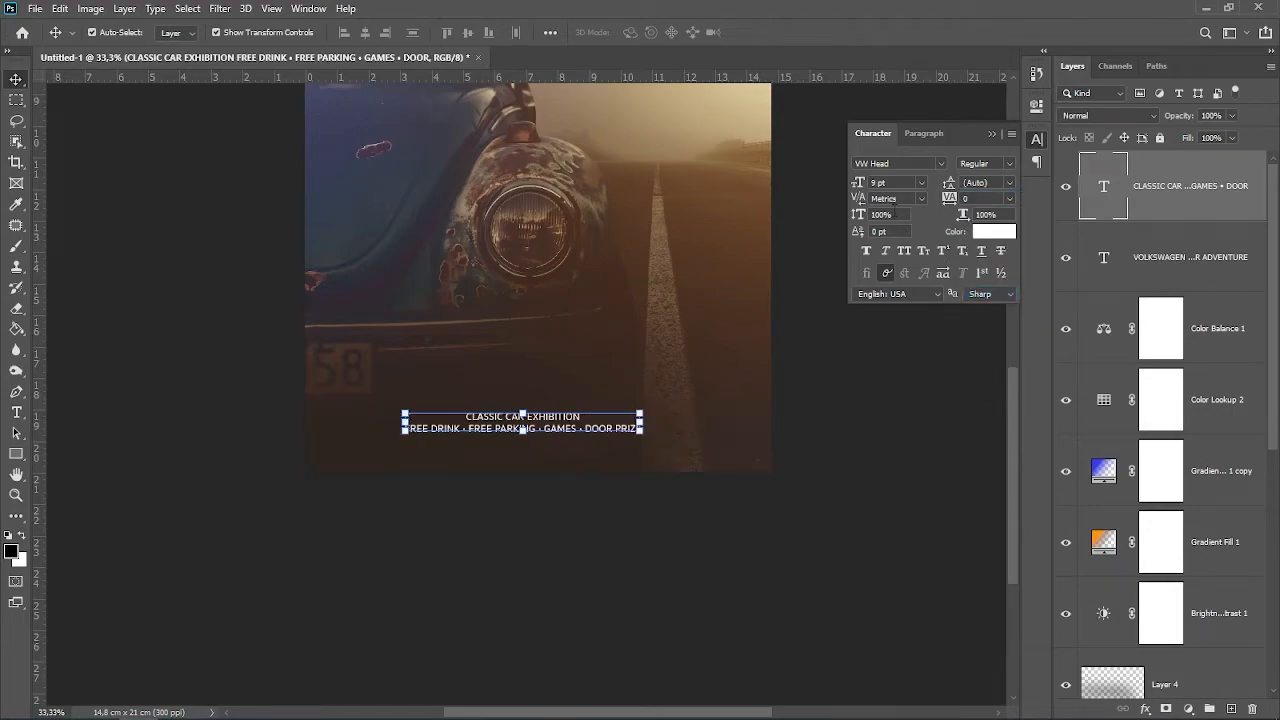
- Increase the exhibition text block's font size to 16 pt
{"action": "left_click", "coordinate": [902, 182]}
{"action": "key", "text": "Up"}
{"action": "key", "text": "Up"}
{"action": "key", "text": "Up"}
{"action": "key", "text": "Up"}
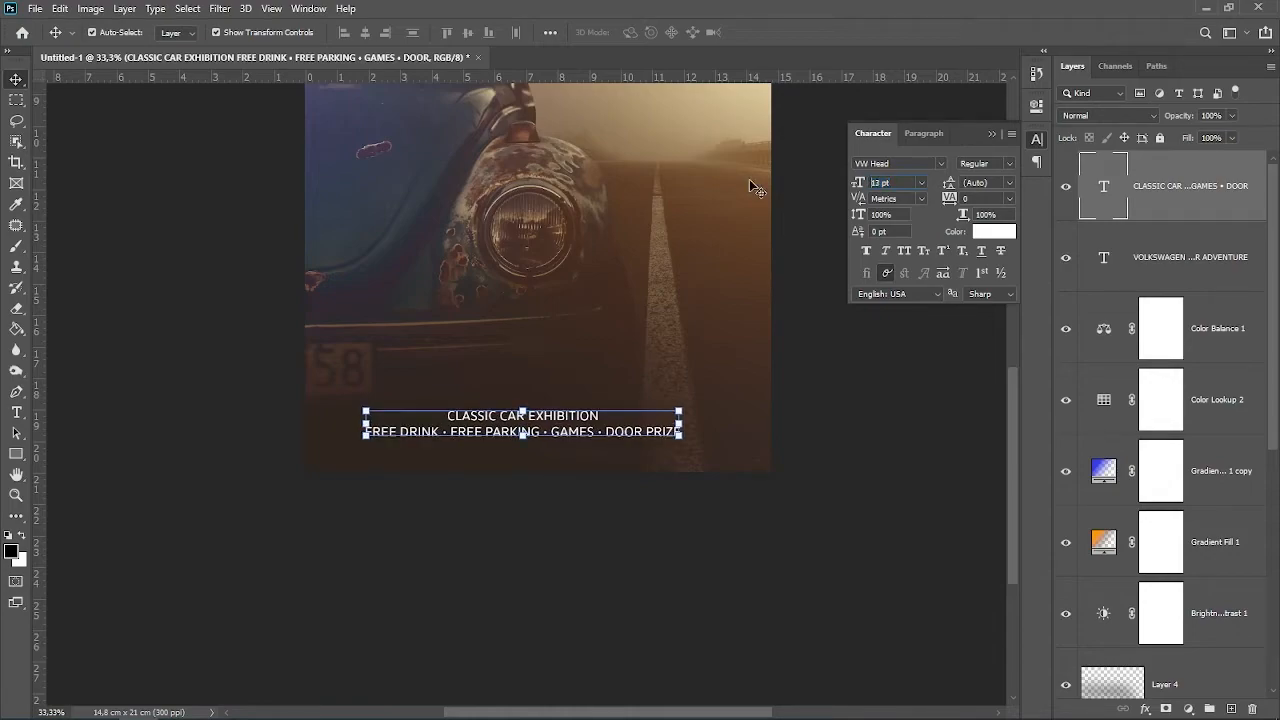
{"action": "key", "text": "Up"}
{"action": "key", "text": "Up"}
{"action": "key", "text": "Up"}
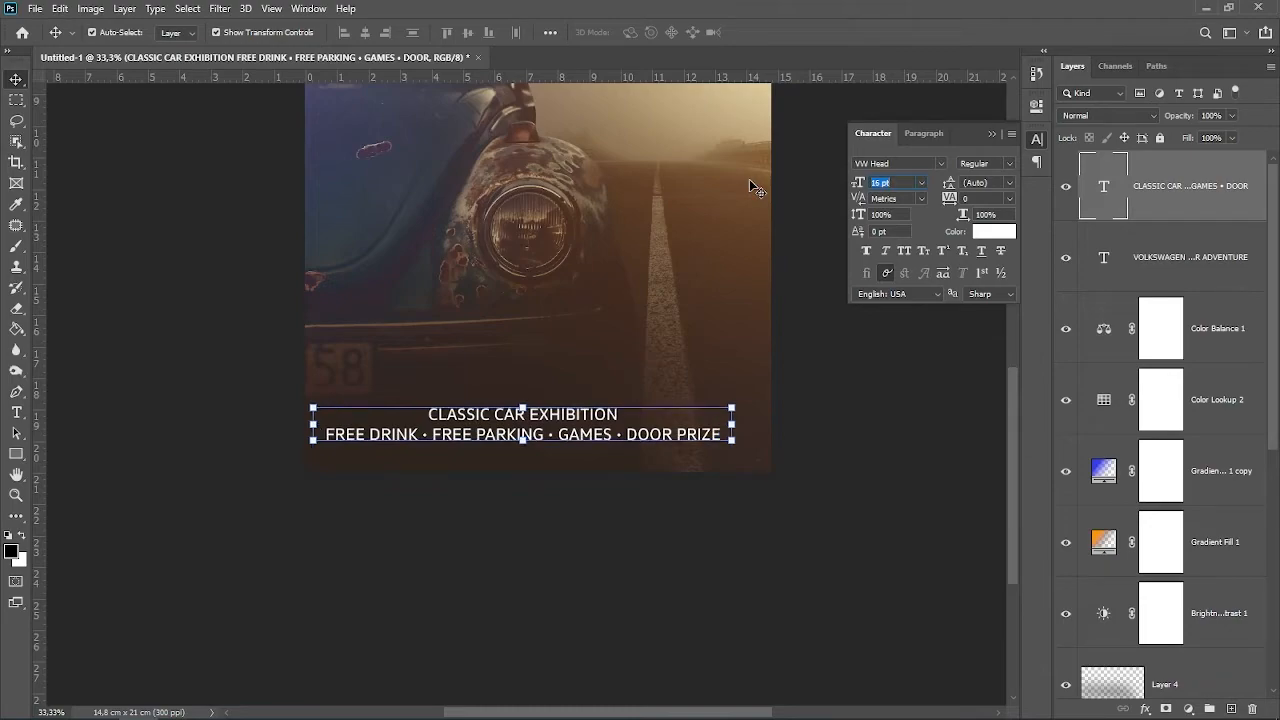
{"action": "left_click", "coordinate": [820, 380]}
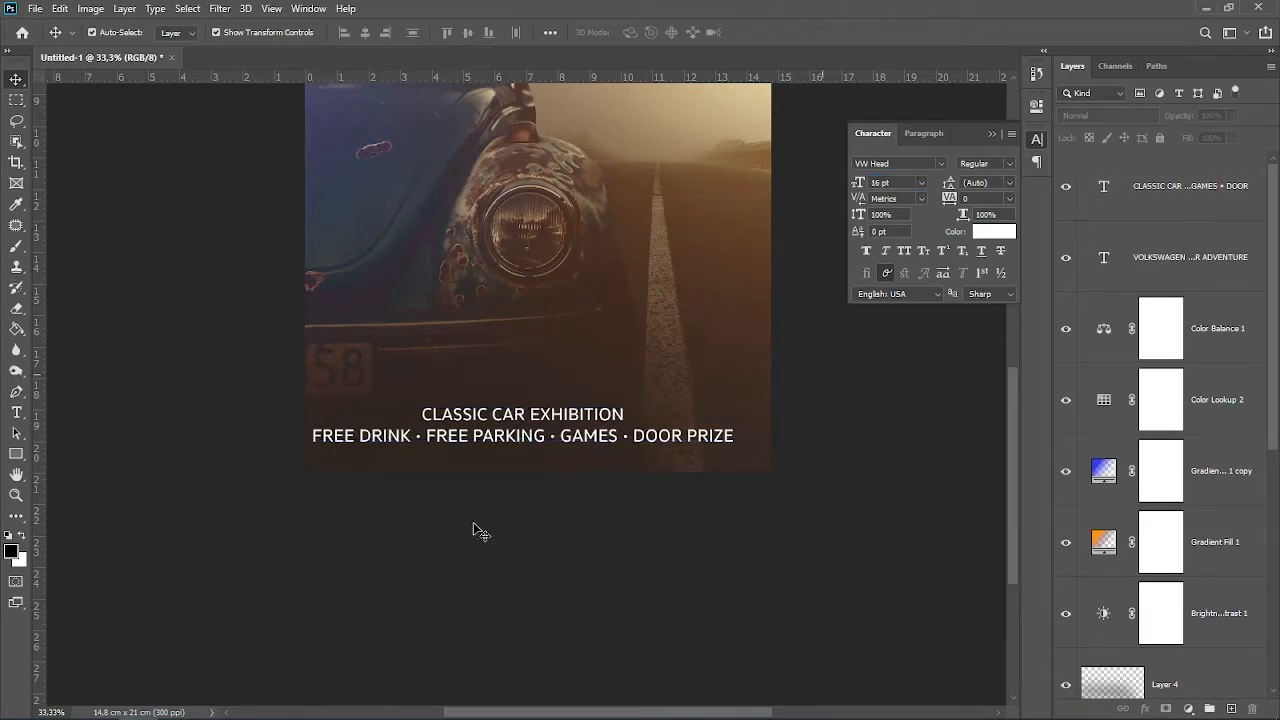
- Set the "FREE DRINK" line to 9 pt with a tracking of 320 and commit the text edit
{"action": "left_click", "coordinate": [488, 447]}
{"action": "key", "text": "t"}
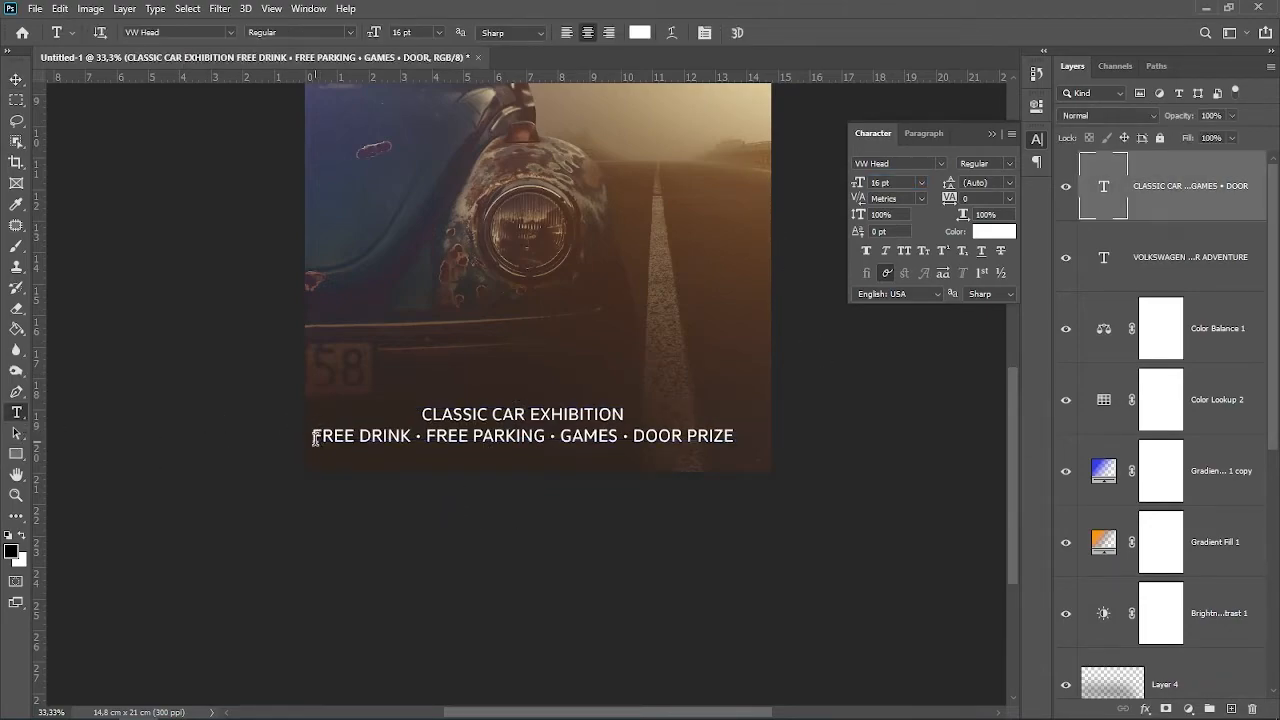
{"action": "left_click_drag", "start_coordinate": [317, 437], "coordinate": [797, 434]}
{"action": "type", "text": "9"}
{"action": "key", "text": "Return"}
{"action": "mouse_move", "coordinate": [957, 199]}
{"action": "left_mouse_down"}
{"action": "mouse_move", "coordinate": [995, 202]}
{"action": "mouse_move", "coordinate": [970, 203]}
{"action": "left_mouse_up"}
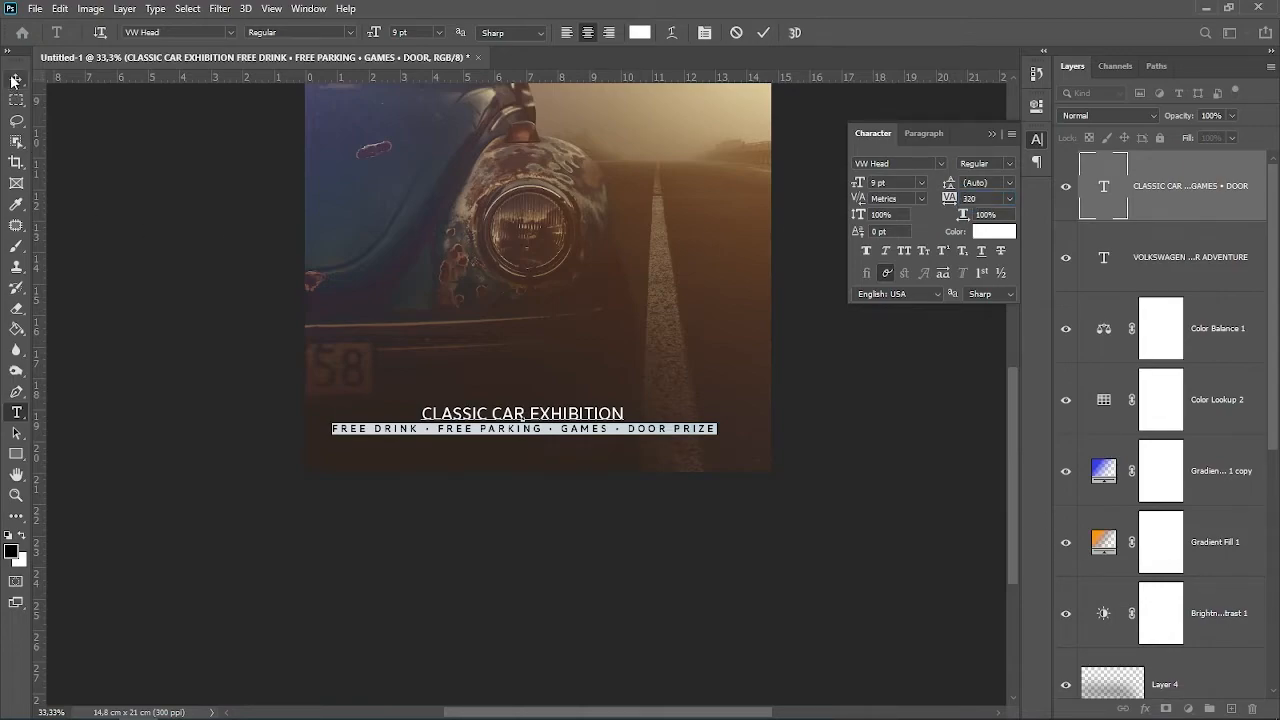
{"action": "left_click", "coordinate": [16, 80]}
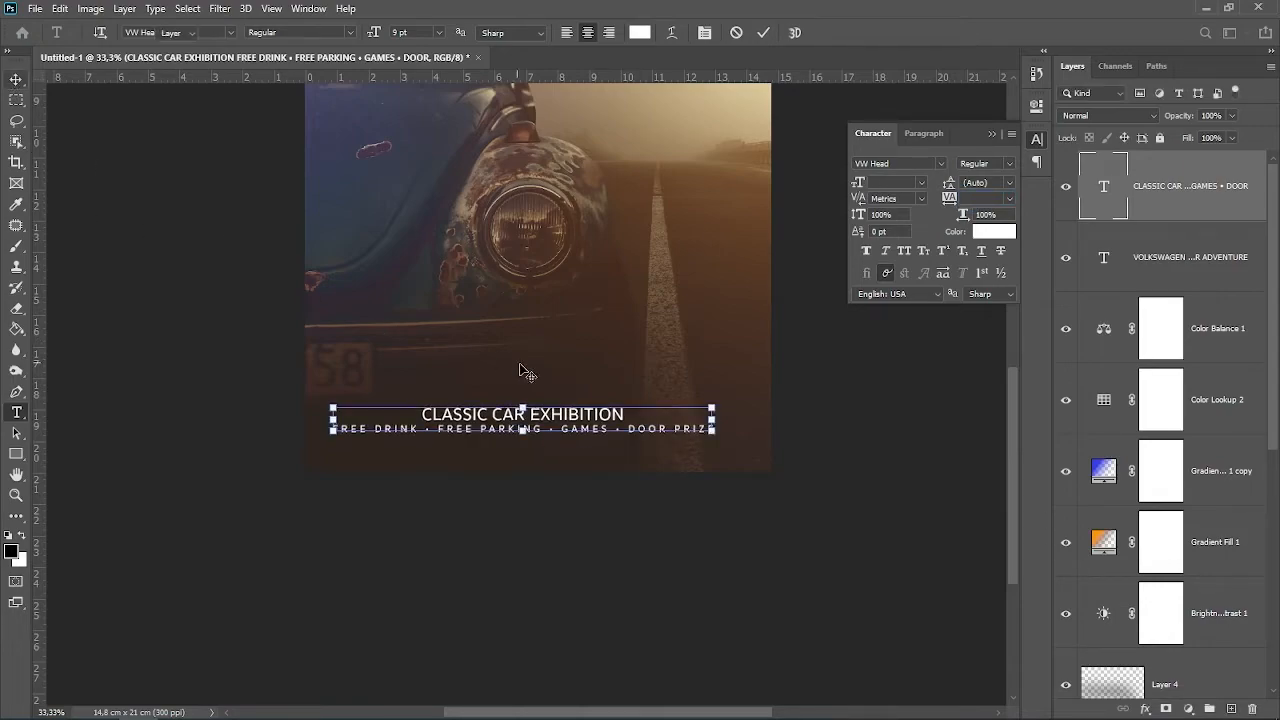
- Centre both text layers horizontally on the whole canvas, then clear the selection
{"action": "left_click", "coordinate": [1172, 206], "text": "shift"}
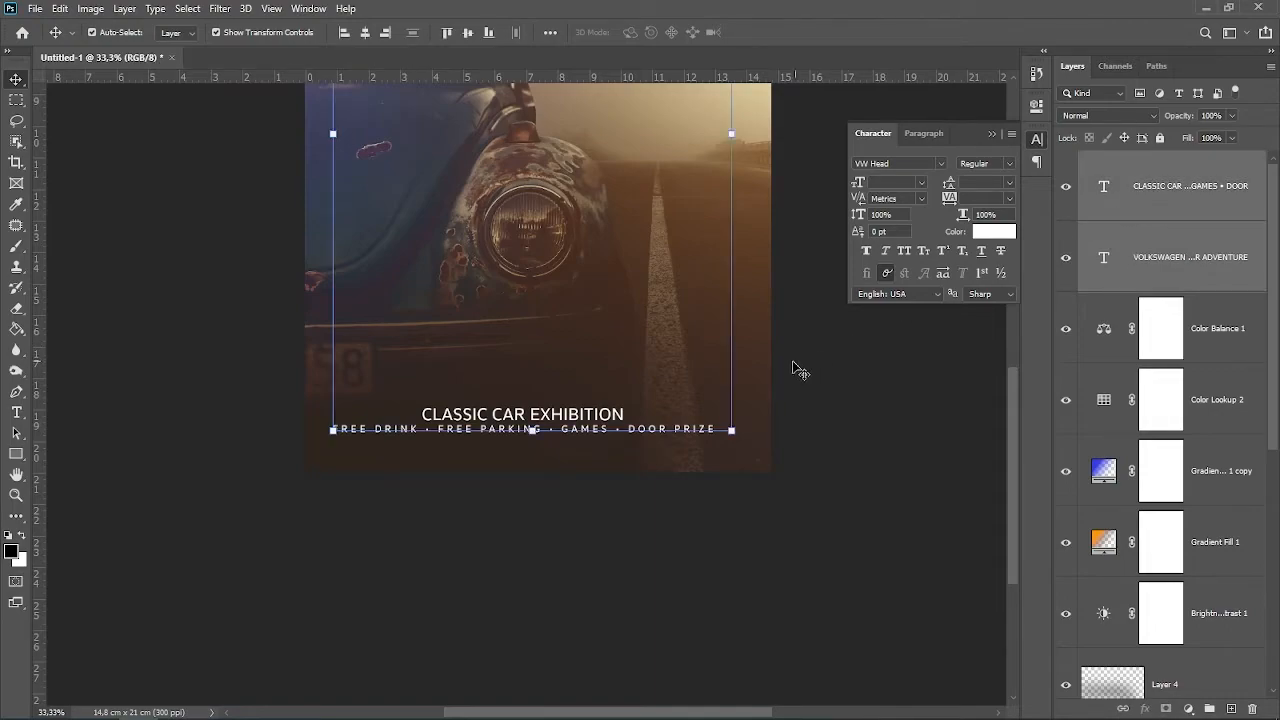
{"action": "left_click", "coordinate": [189, 9]}
{"action": "left_click", "coordinate": [195, 24]}
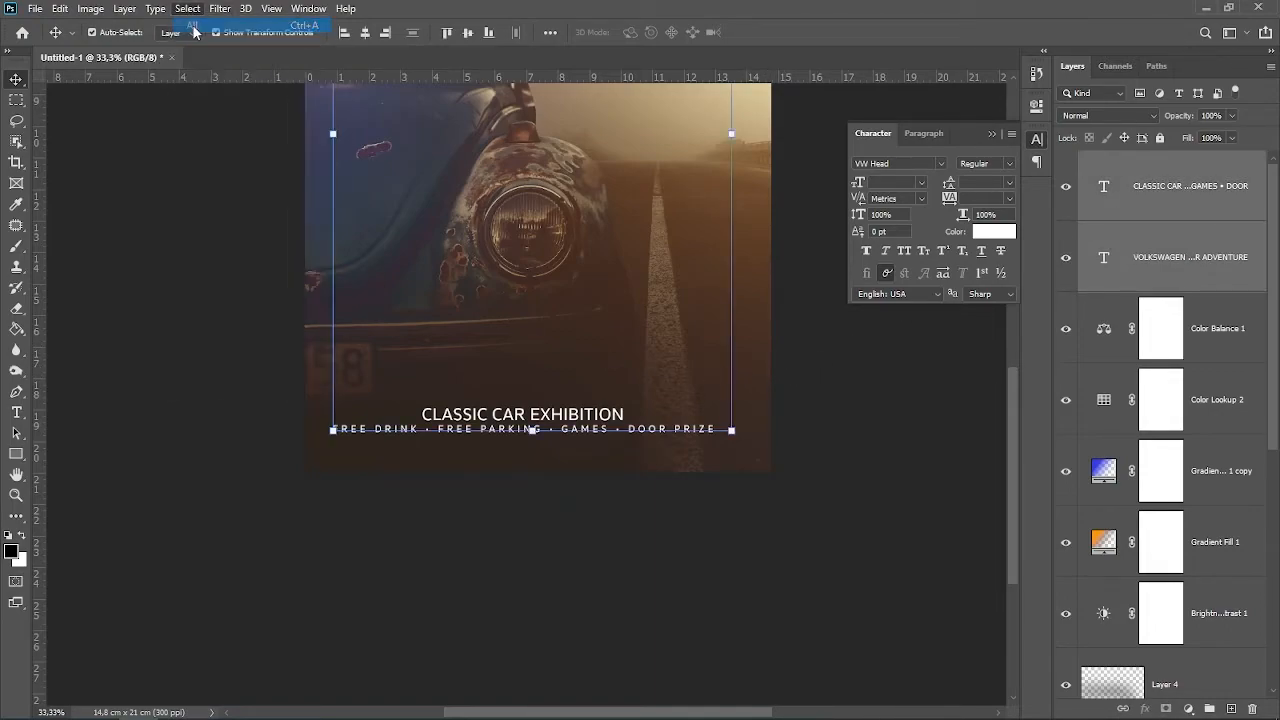
{"action": "left_click", "coordinate": [365, 32]}
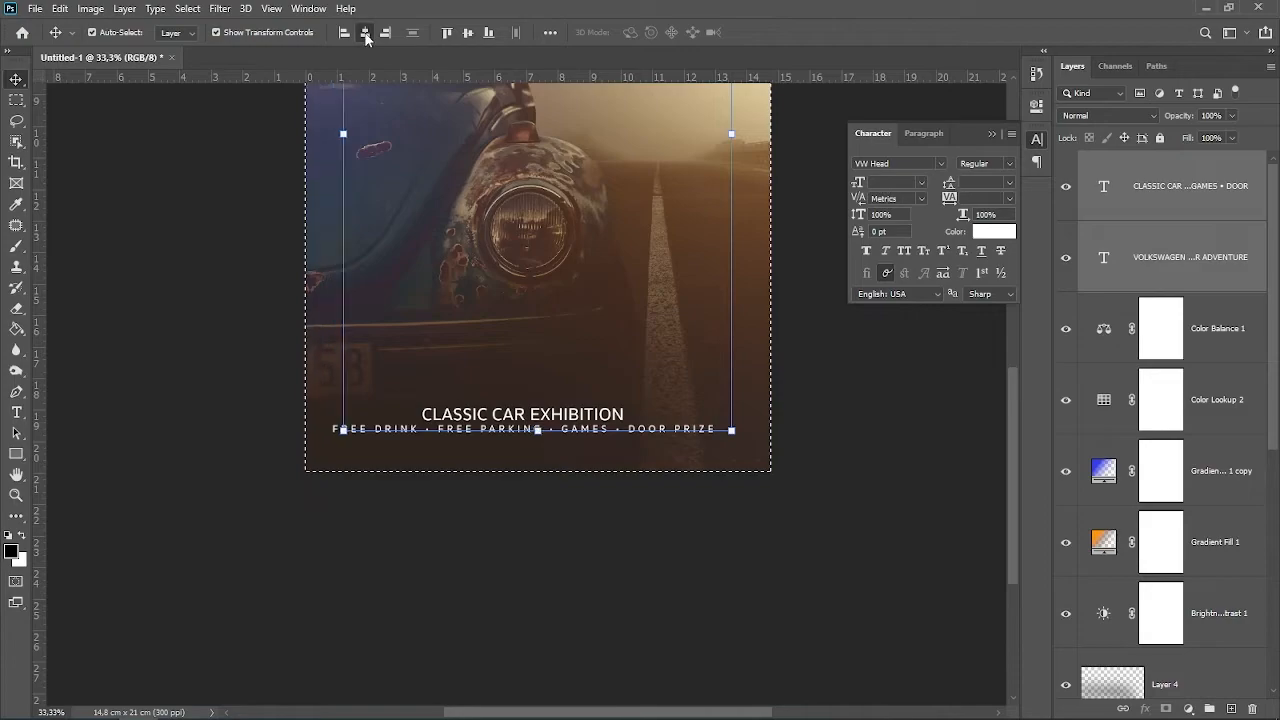
{"action": "left_click", "coordinate": [189, 9]}
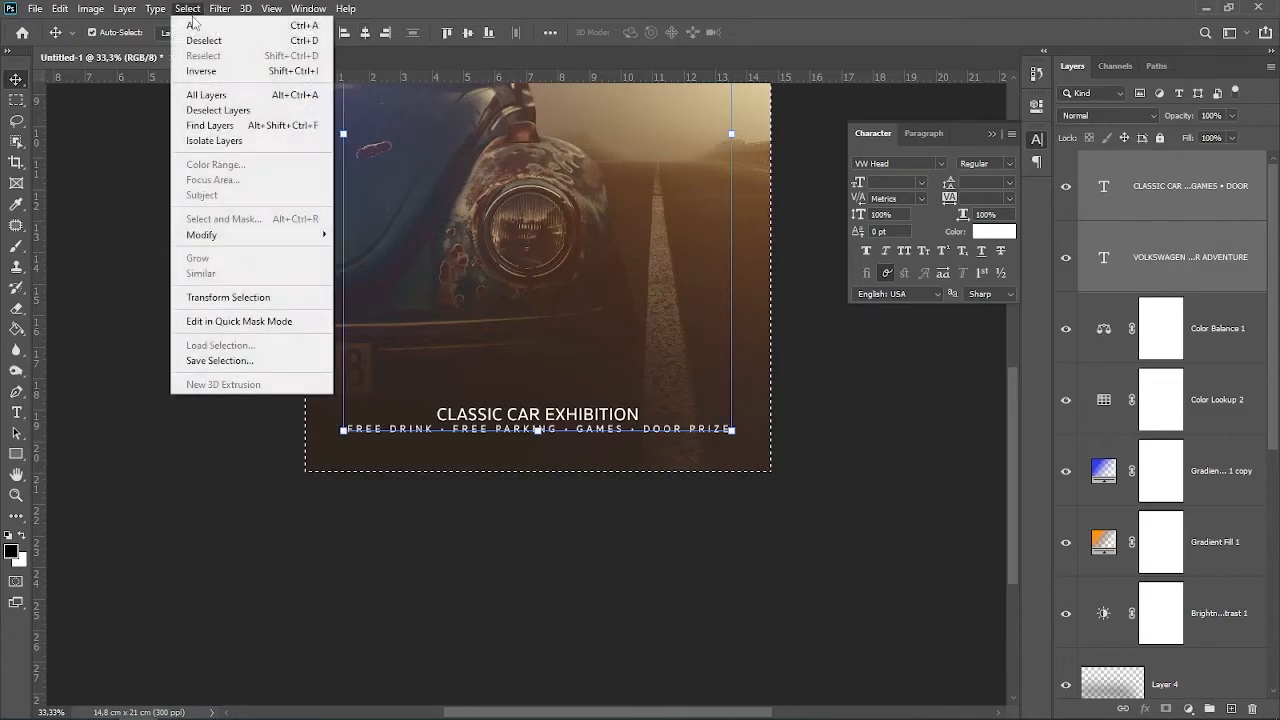
{"action": "left_click", "coordinate": [204, 40]}
{"action": "left_click", "coordinate": [220, 199]}
- Nudge the exhibition text block down to sit just above the poster's bottom edge
{"action": "left_click_drag", "start_coordinate": [255, 250], "coordinate": [263, 386]}
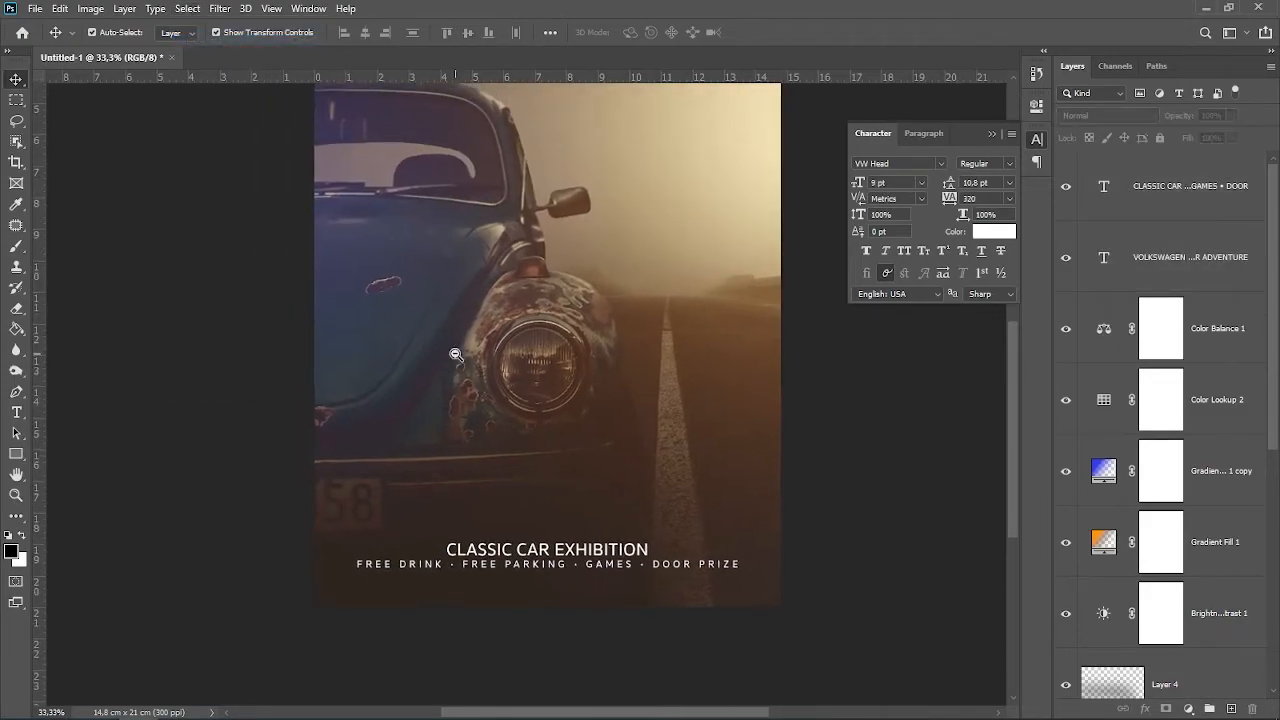
{"action": "key", "text": "ctrl+minus"}
{"action": "key", "text": "ctrl+minus"}
{"action": "left_click", "coordinate": [570, 537]}
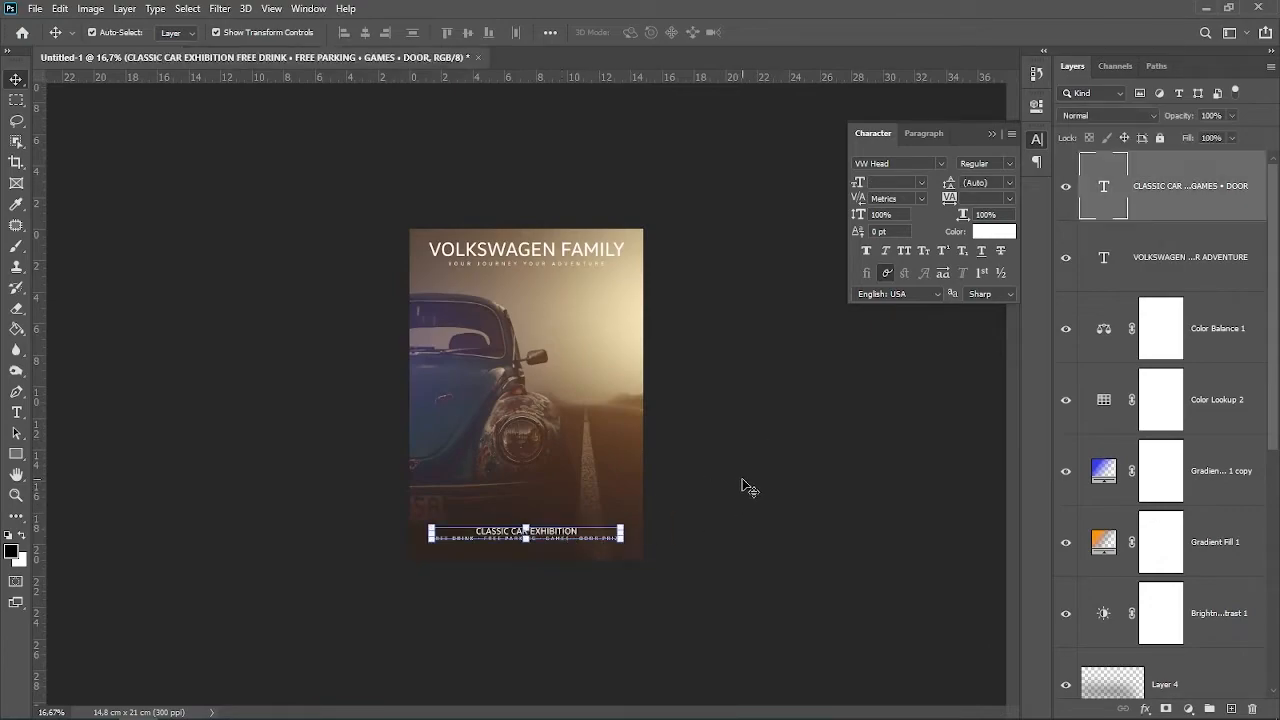
{"action": "key", "text": "shift+Down"}
{"action": "key", "text": "shift+Down"}
{"action": "key", "text": "shift+Down"}
{"action": "key", "text": "shift+Down"}
{"action": "key", "text": "shift+Down"}
{"action": "key", "text": "shift+Down"}
{"action": "key", "text": "shift+Down"}
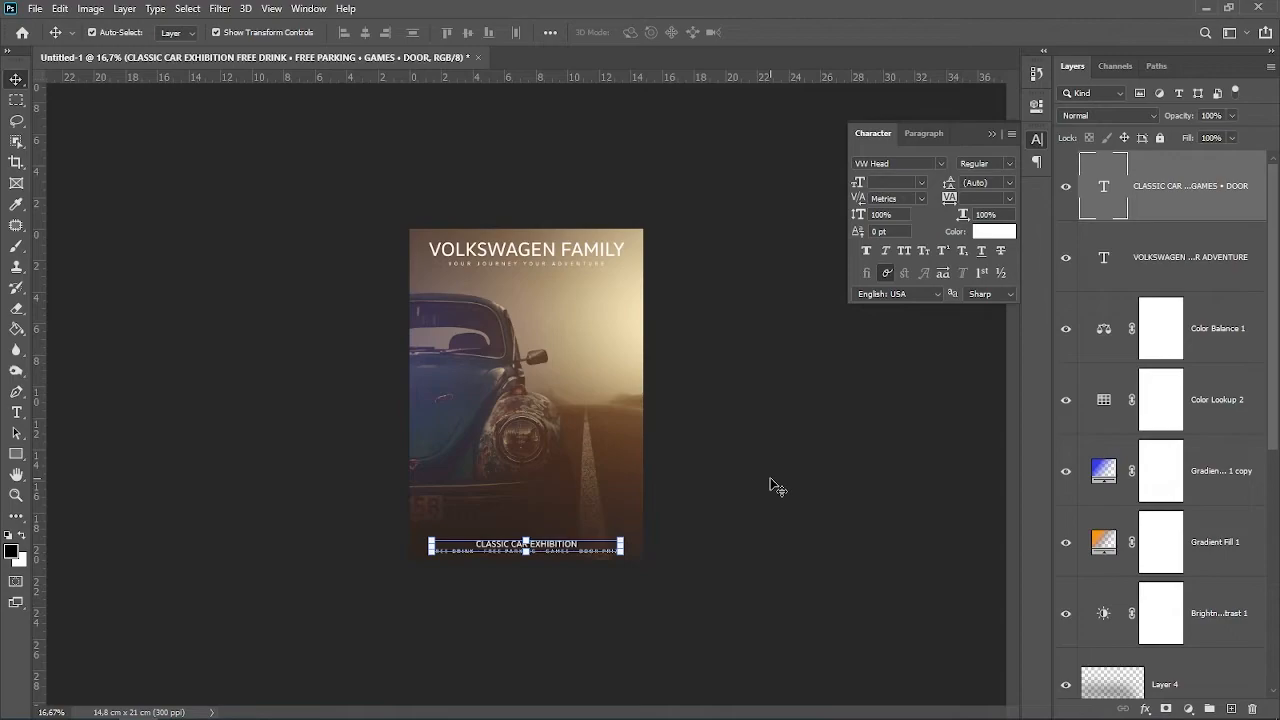
{"action": "key", "text": "shift+Up"}
{"action": "key", "text": "shift+Up"}
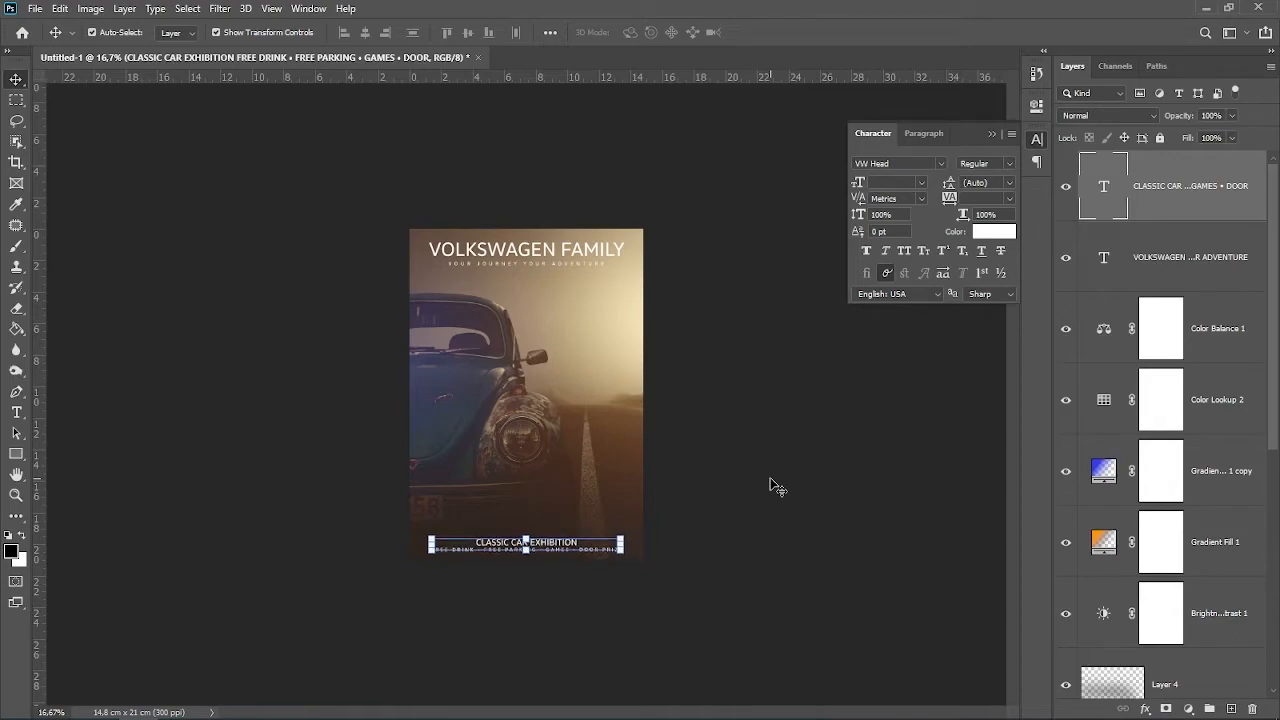
{"action": "left_click", "coordinate": [771, 479]}
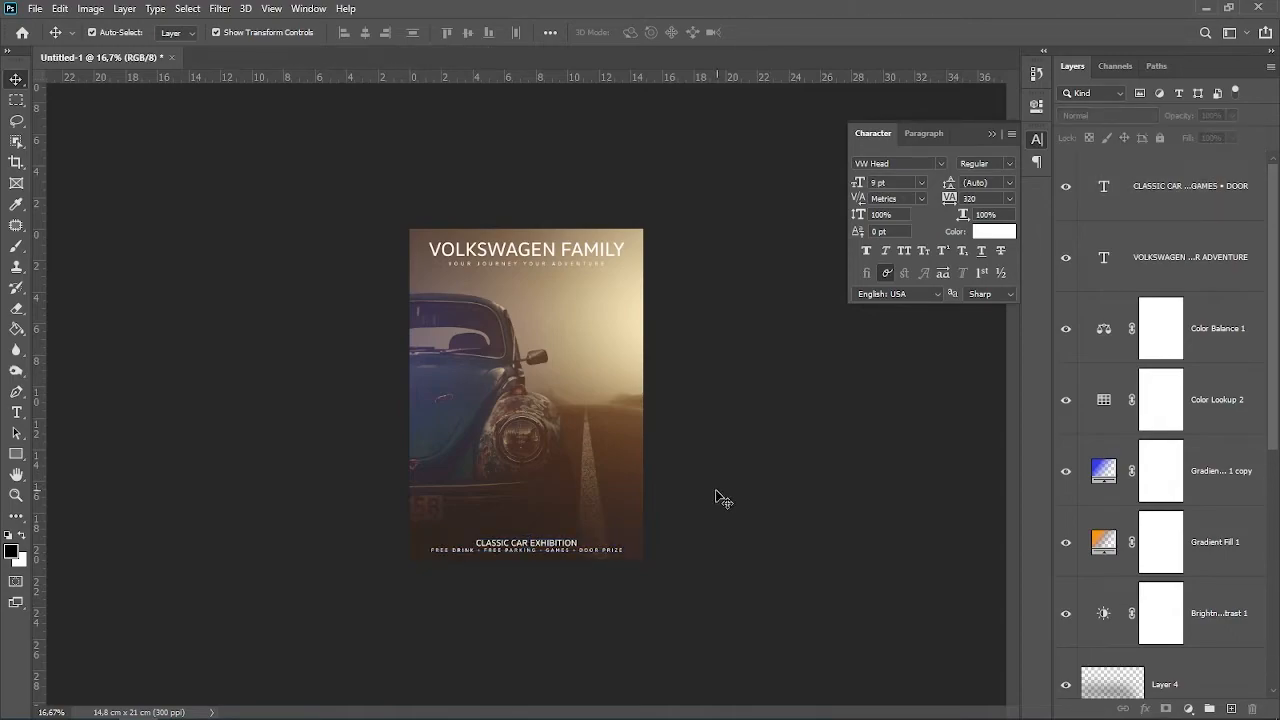
{"action": "left_click", "coordinate": [532, 503], "text": "ctrl"}
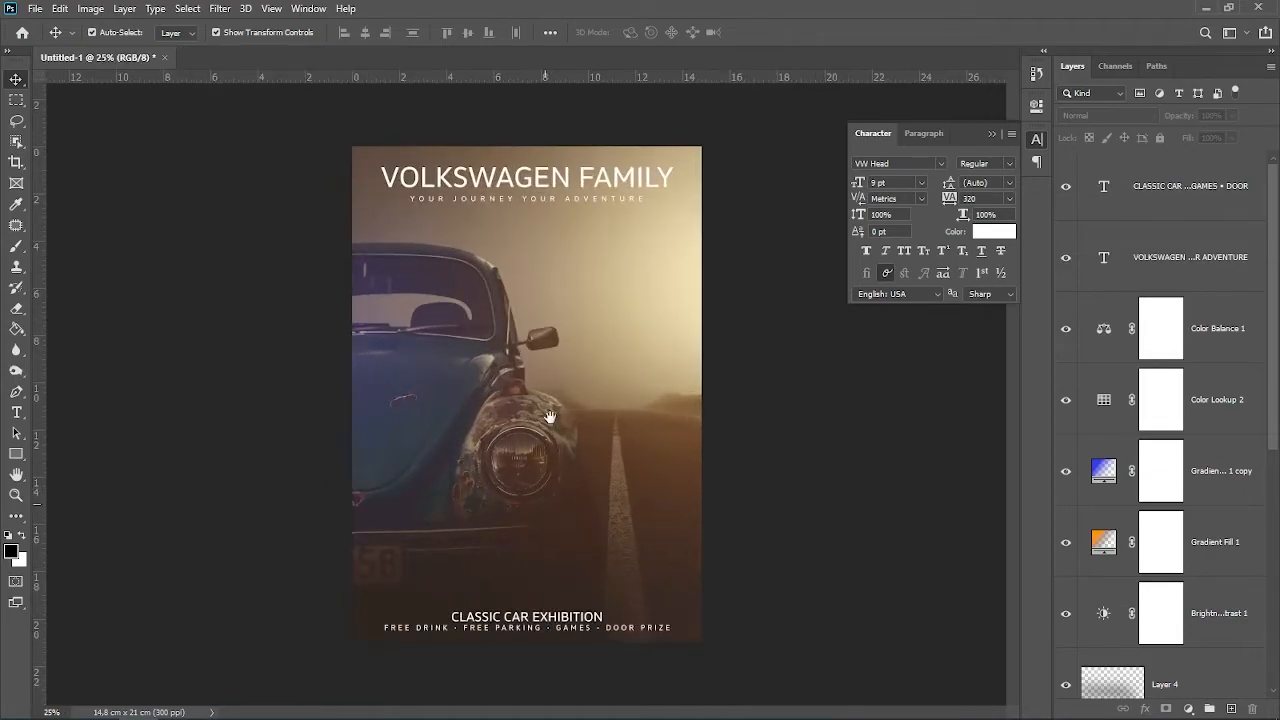
- Add a "22 AUGUST" text layer and place it above the "CLASSIC CAR EXHIBITION" line
{"action": "left_click", "coordinate": [16, 412]}
{"action": "left_click", "coordinate": [466, 581]}
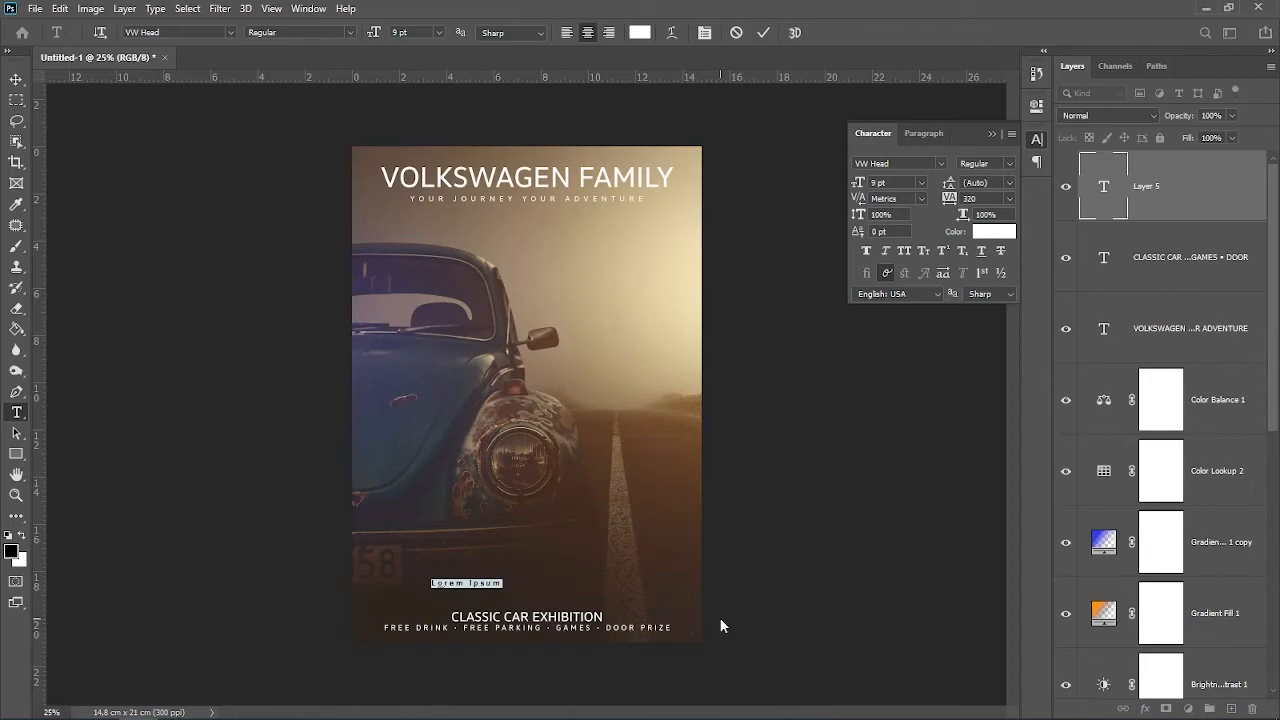
{"action": "type", "text": "22 JUN"}
{"action": "key", "text": "BackSpace"}
{"action": "key", "text": "BackSpace"}
{"action": "key", "text": "BackSpace"}
{"action": "key", "text": "BackSpace"}
{"action": "type", "text": "AUGUST"}
{"action": "left_click", "coordinate": [16, 79]}
{"action": "left_click_drag", "start_coordinate": [480, 590], "coordinate": [551, 584]}
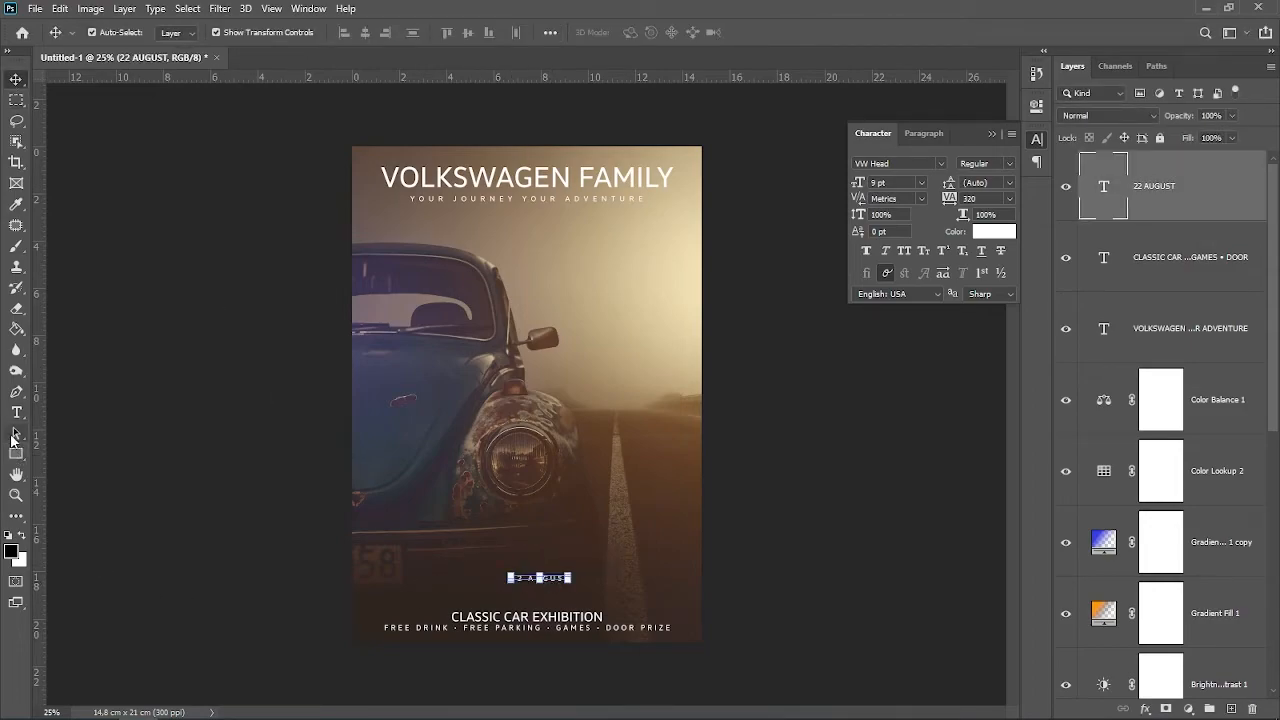
- Check the font size and tracking of the date text and of the "CLASSIC CAR EXHIBITION" line
{"action": "left_click", "coordinate": [17, 413]}
{"action": "left_click", "coordinate": [523, 578]}
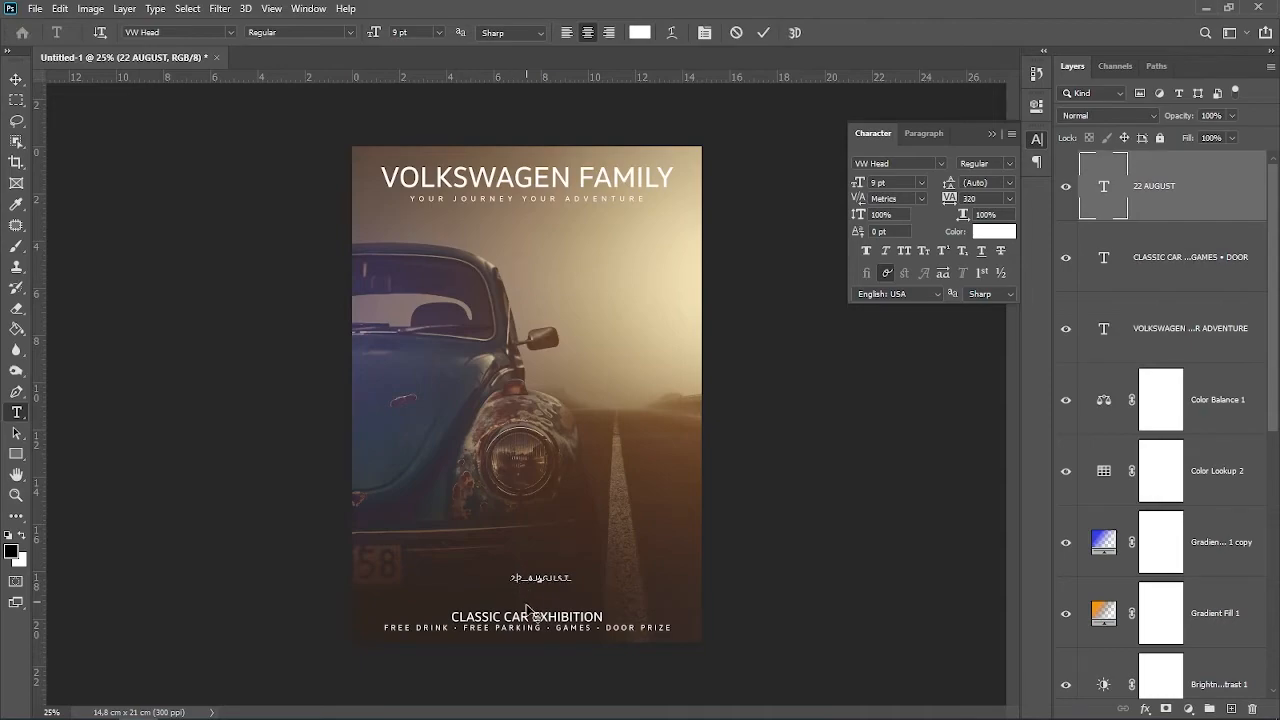
{"action": "key", "text": "ctrl+a"}
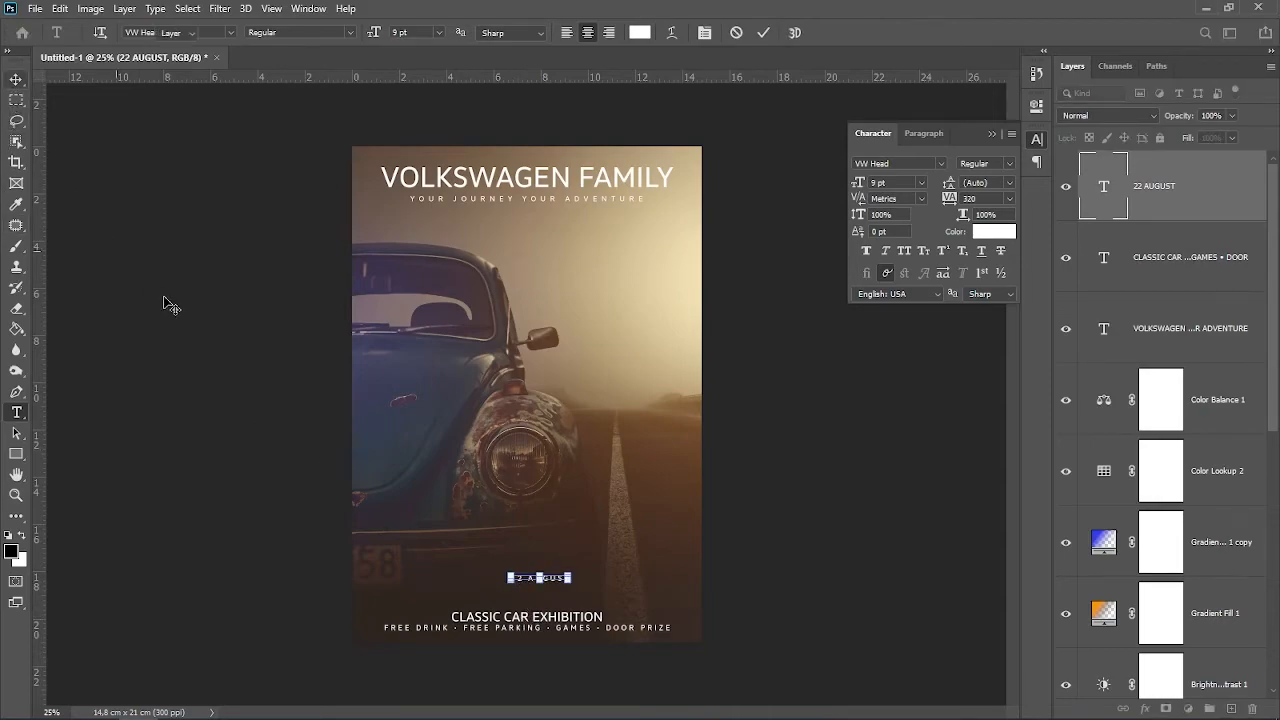
{"action": "left_click", "coordinate": [150, 286]}
{"action": "left_click", "coordinate": [508, 623]}
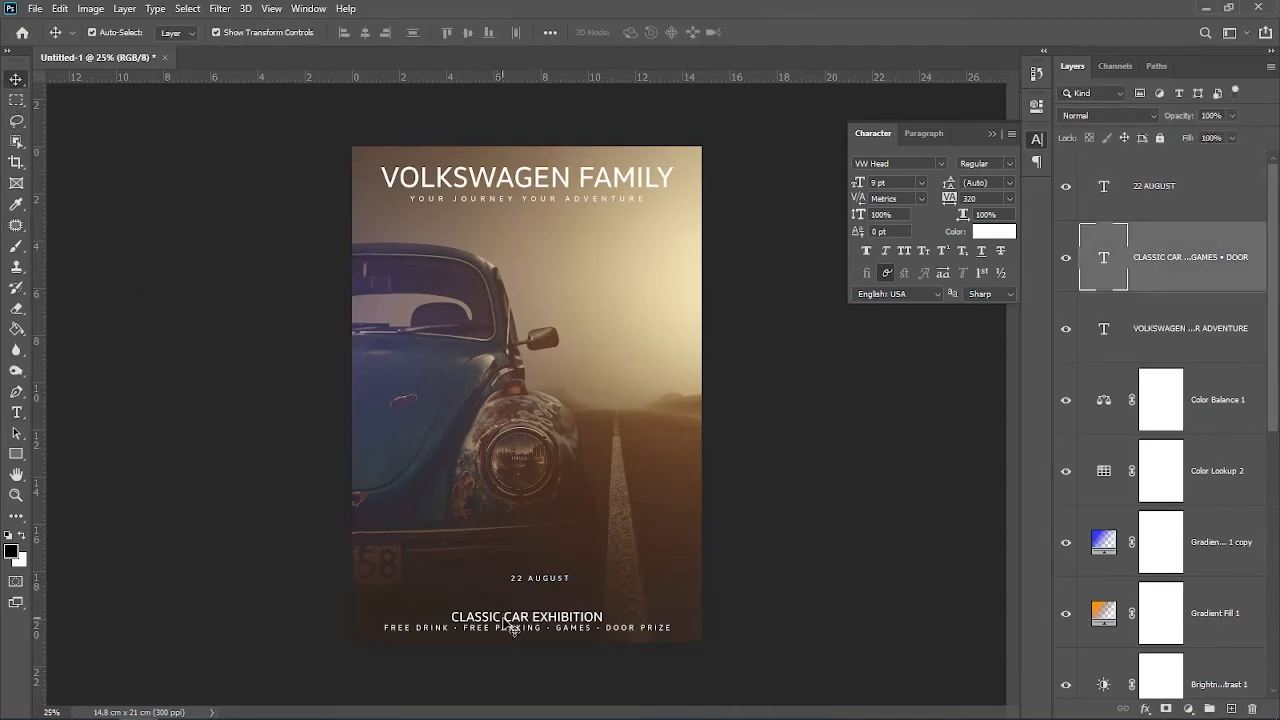
{"action": "left_click", "coordinate": [15, 414]}
{"action": "left_click_drag", "start_coordinate": [509, 617], "coordinate": [557, 617]}
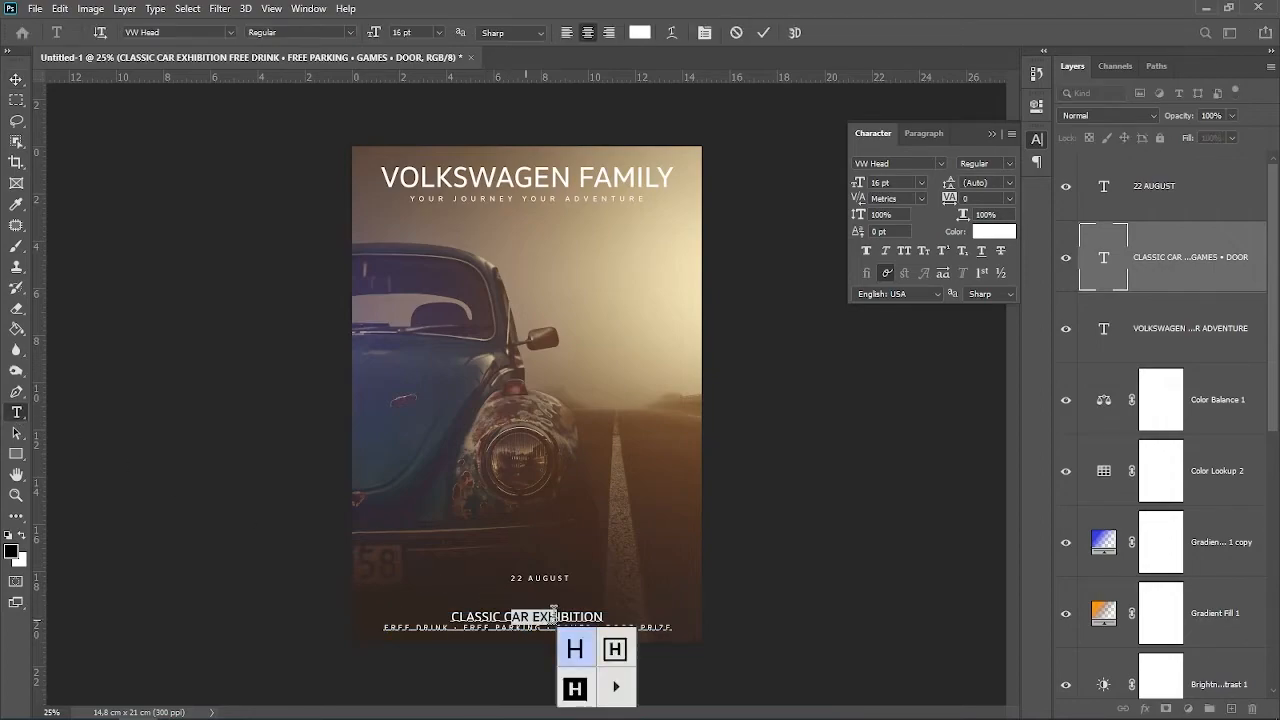
{"action": "left_click", "coordinate": [16, 79]}
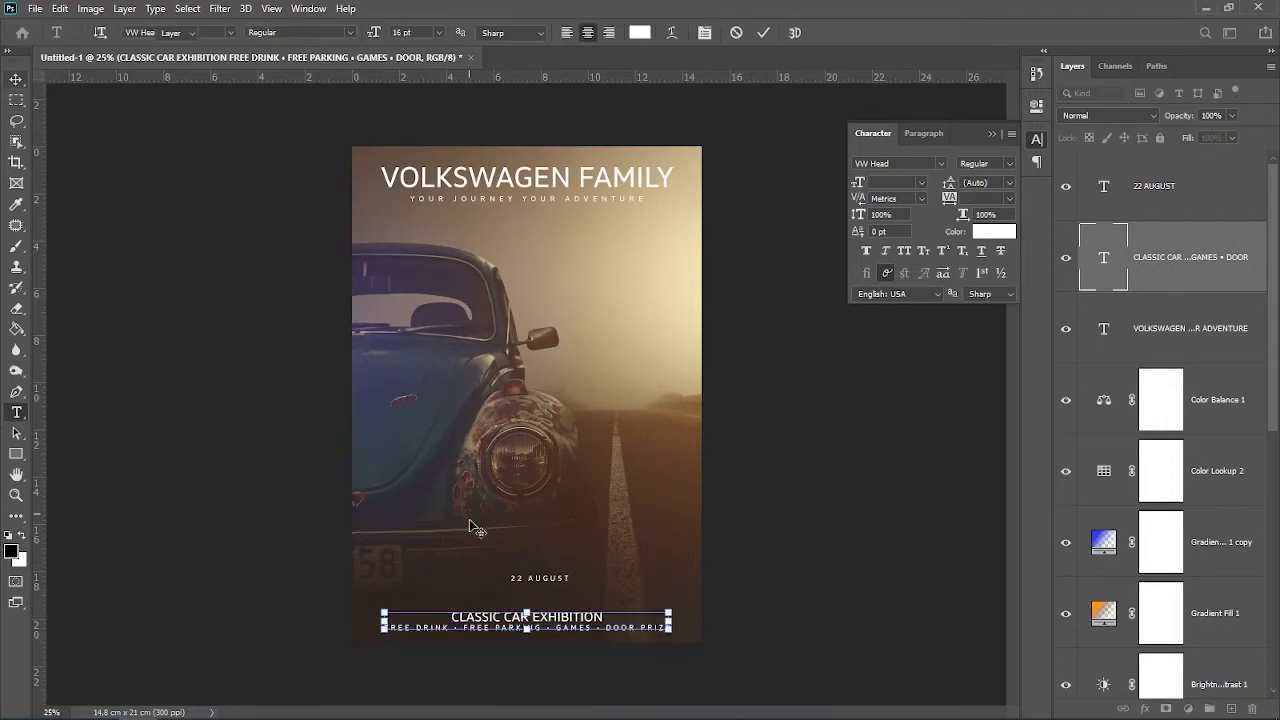
- Set the "22 AUGUST" text to 16 pt with a tracking of 0
{"action": "left_click", "coordinate": [552, 580]}
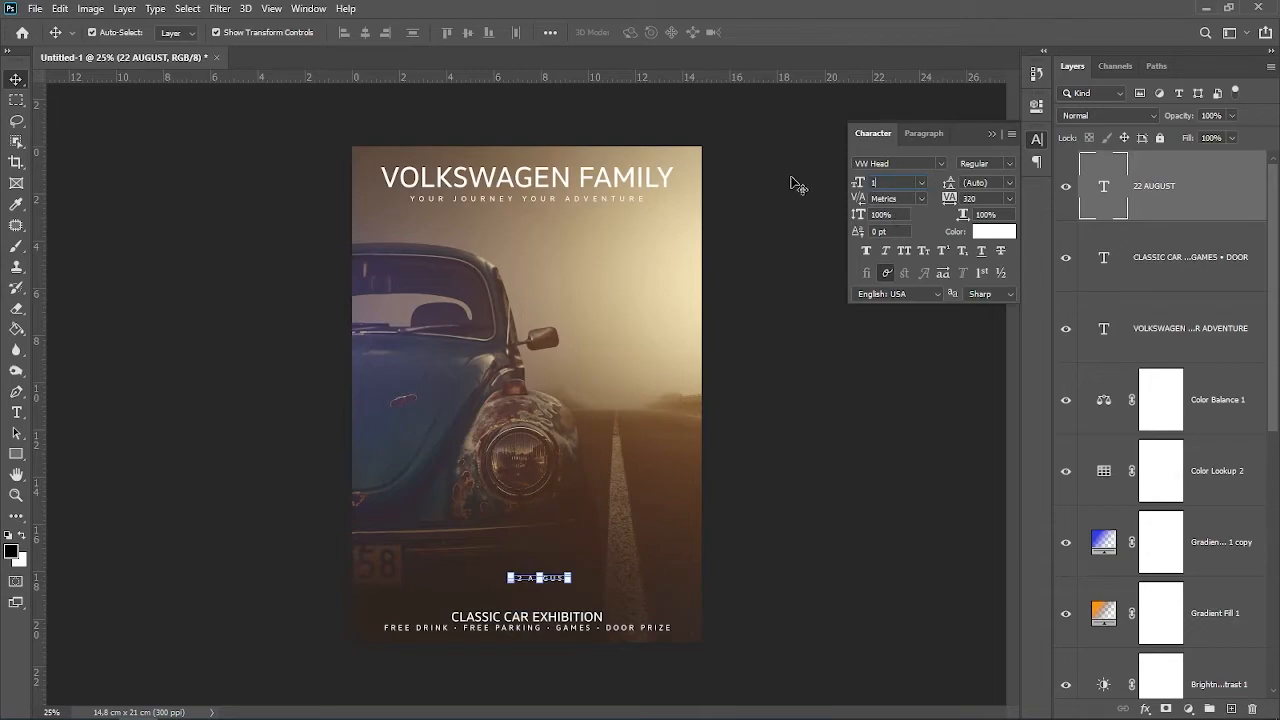
{"action": "key", "text": "Return"}
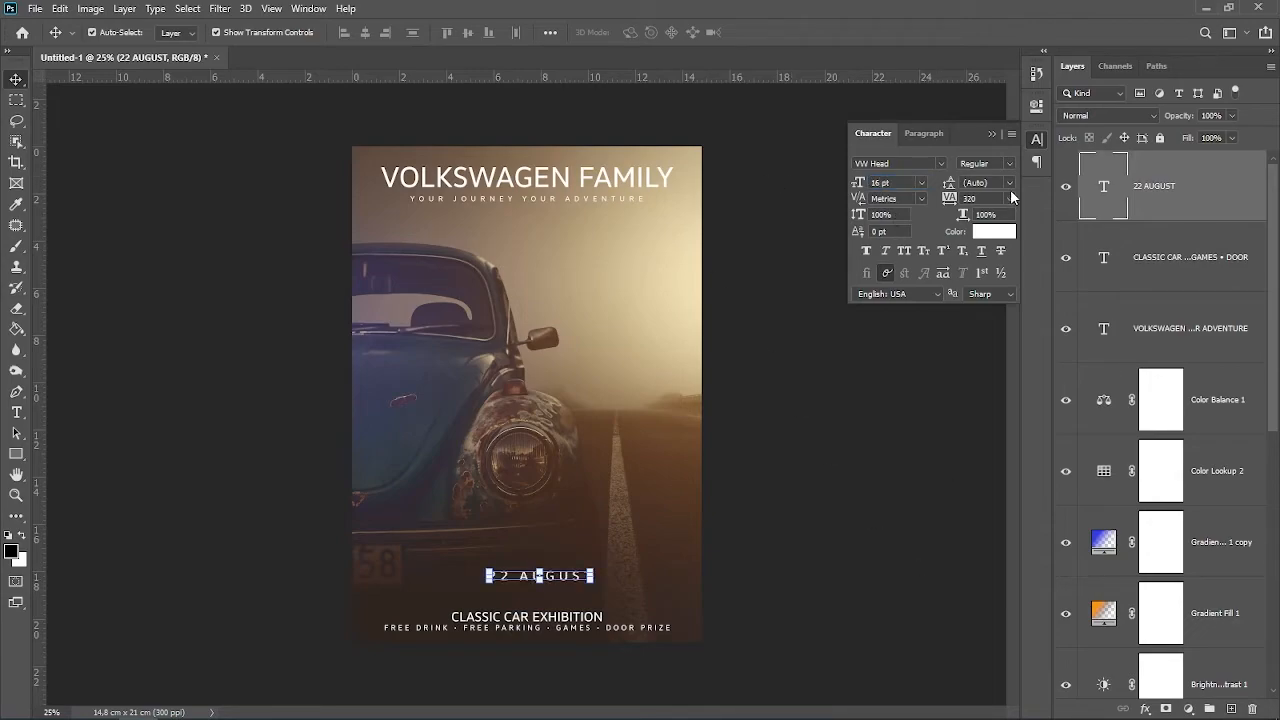
{"action": "left_click", "coordinate": [1010, 199]}
{"action": "left_click", "coordinate": [985, 294]}
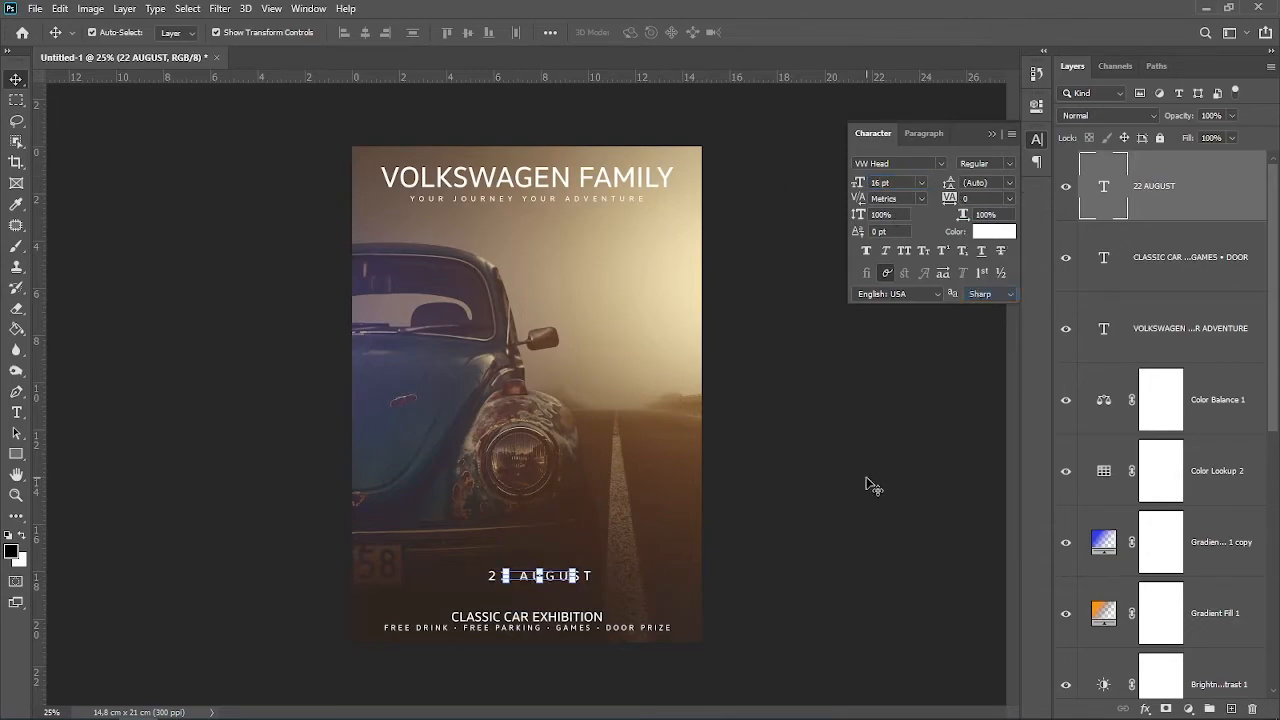
- Move the date text about 0.91 cm left and 0.40 cm down, closer to the exhibition text, and collapse the character settings
{"action": "left_click", "coordinate": [612, 580]}
{"action": "left_click_drag", "start_coordinate": [556, 586], "coordinate": [527, 592]}
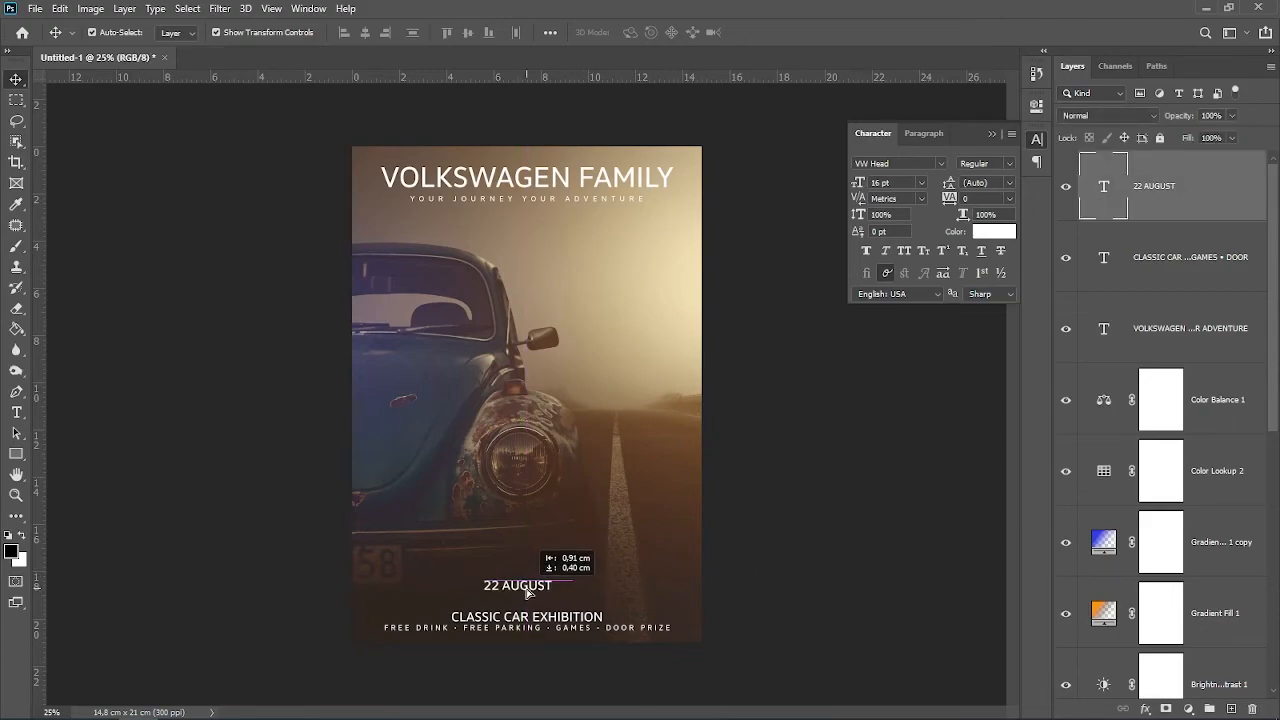
{"action": "double_click", "coordinate": [518, 586]}
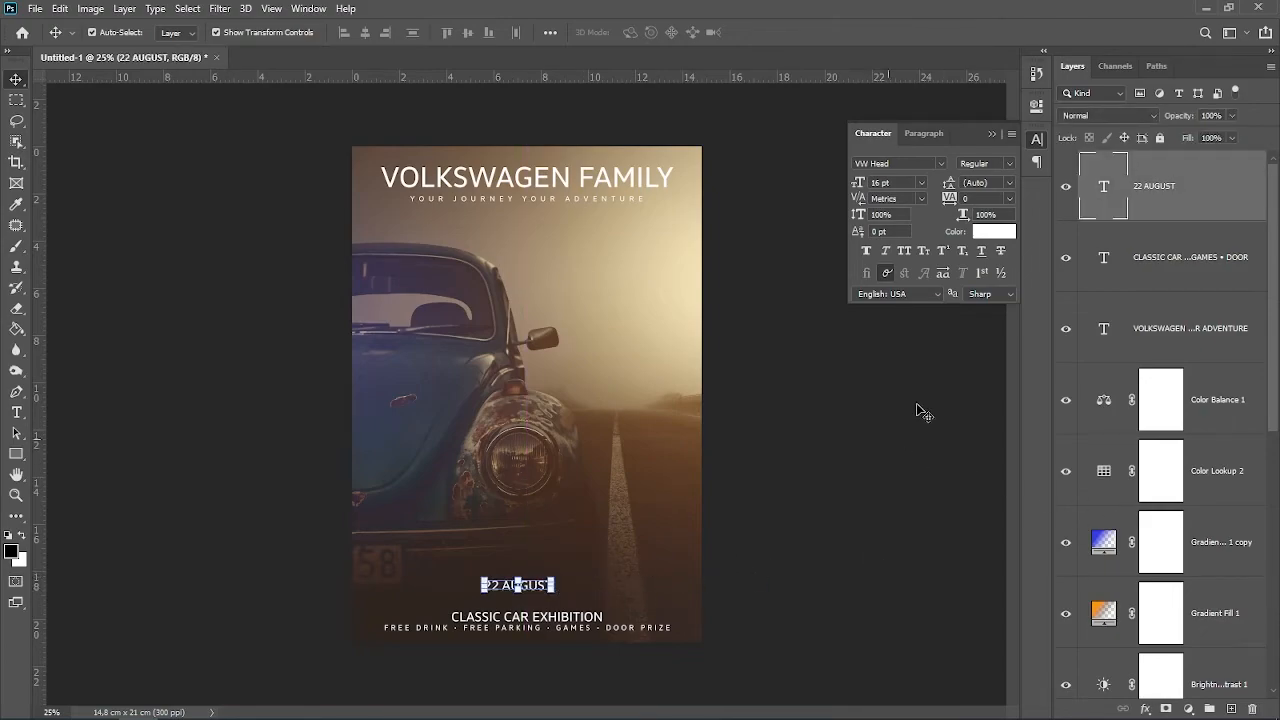
{"action": "left_click", "coordinate": [991, 133]}
{"action": "left_click", "coordinate": [866, 434]}
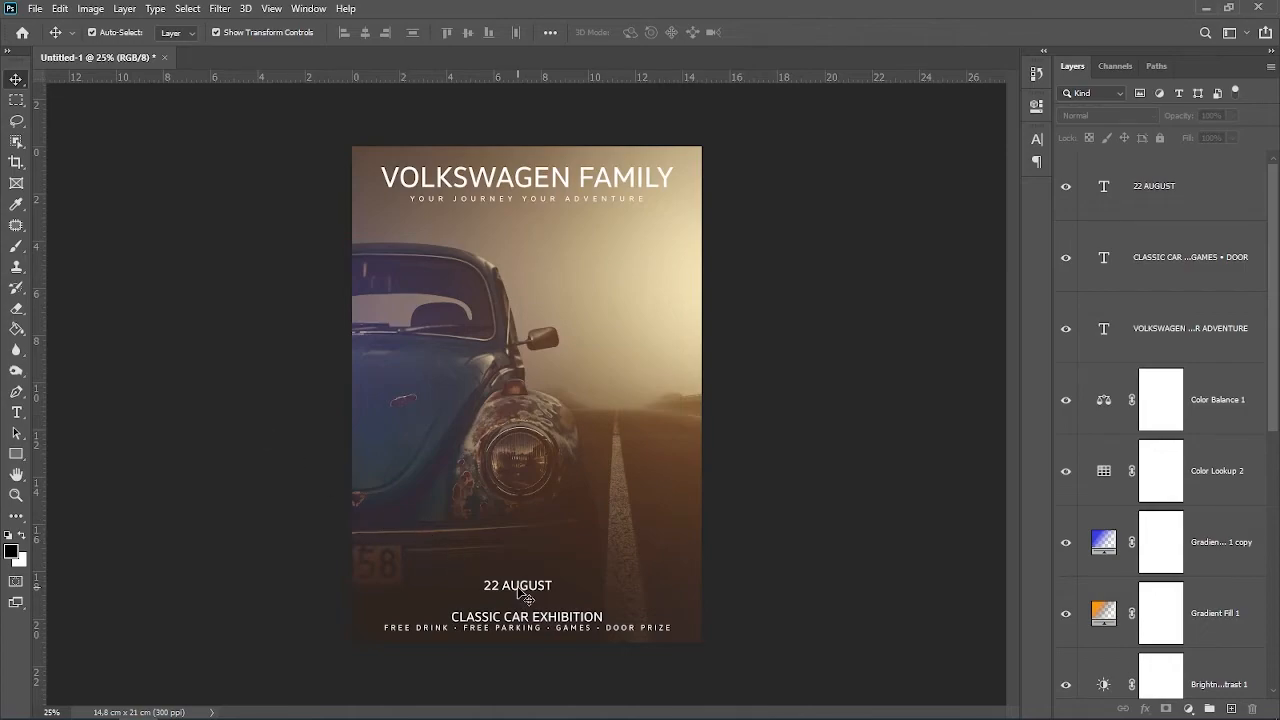
- Centre the "22 AUGUST" layer horizontally on the whole canvas, then clear the selection
{"action": "double_click", "coordinate": [545, 585]}
{"action": "key", "text": "ctrl"}
{"action": "left_click", "coordinate": [211, 11]}
{"action": "left_click", "coordinate": [208, 10]}
{"action": "left_click", "coordinate": [188, 8]}
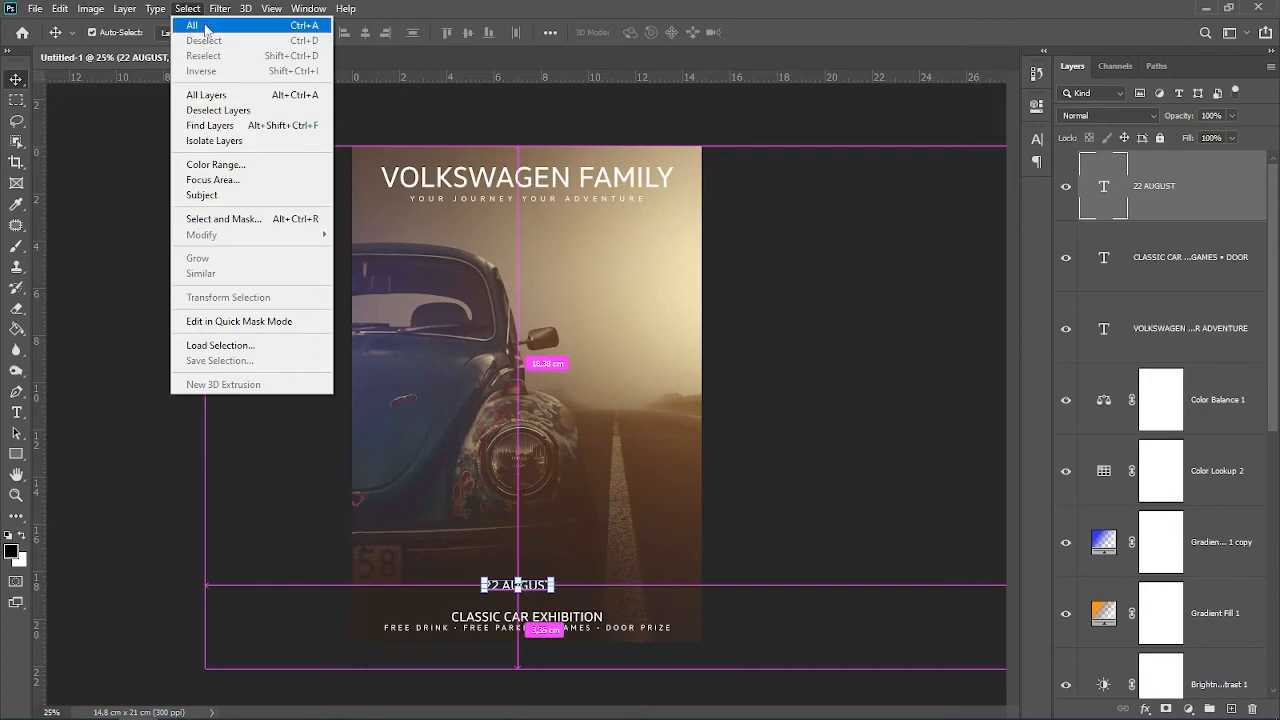
{"action": "left_click", "coordinate": [205, 23]}
{"action": "left_click", "coordinate": [365, 37]}
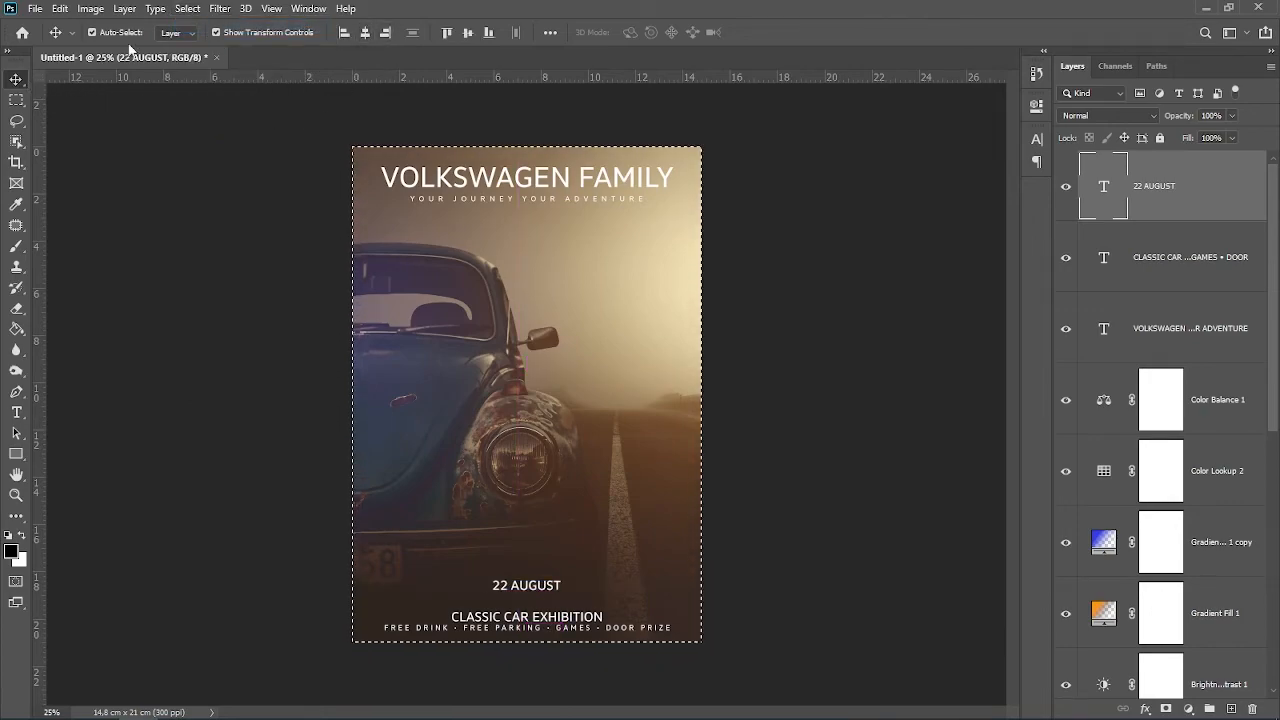
{"action": "left_click", "coordinate": [188, 9]}
{"action": "left_click", "coordinate": [203, 40]}
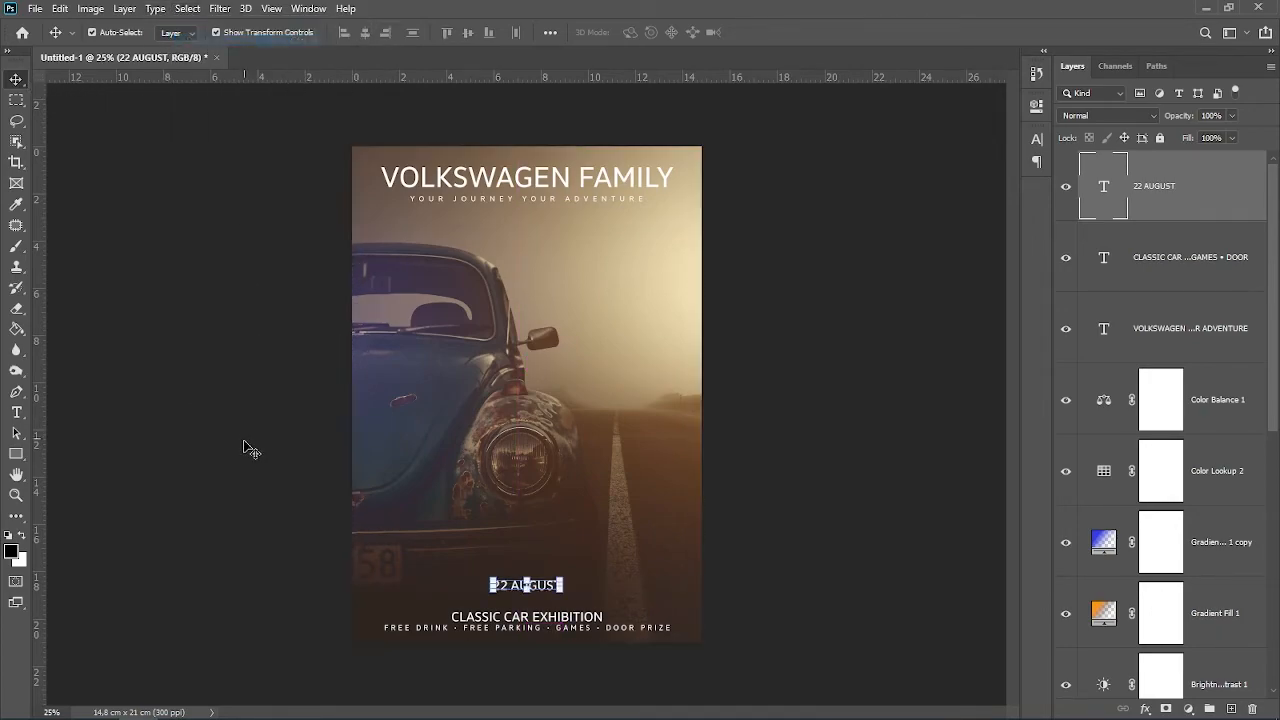
- Nudge the "22 AUGUST" text down so it sits closer to the "CLASSIC CAR EXHIBITION" line
{"action": "left_click", "coordinate": [891, 614]}
{"action": "left_click", "coordinate": [548, 592]}
{"action": "key", "text": "Down"}
{"action": "key", "text": "Down"}
{"action": "key", "text": "Down"}
{"action": "key", "text": "Down"}
{"action": "key", "text": "Down"}
{"action": "key", "text": "Down"}
{"action": "key", "text": "Down"}
{"action": "key", "text": "Down"}
{"action": "key", "text": "Down"}
{"action": "key", "text": "Down"}
{"action": "key", "text": "Down"}
{"action": "key", "text": "Down"}
{"action": "key", "text": "Down"}
{"action": "key", "text": "Down"}
{"action": "key", "text": "Down"}
{"action": "key", "text": "Down"}
{"action": "key", "text": "Down"}
{"action": "key", "text": "Down"}
{"action": "key", "text": "Down"}
{"action": "key", "text": "Down"}
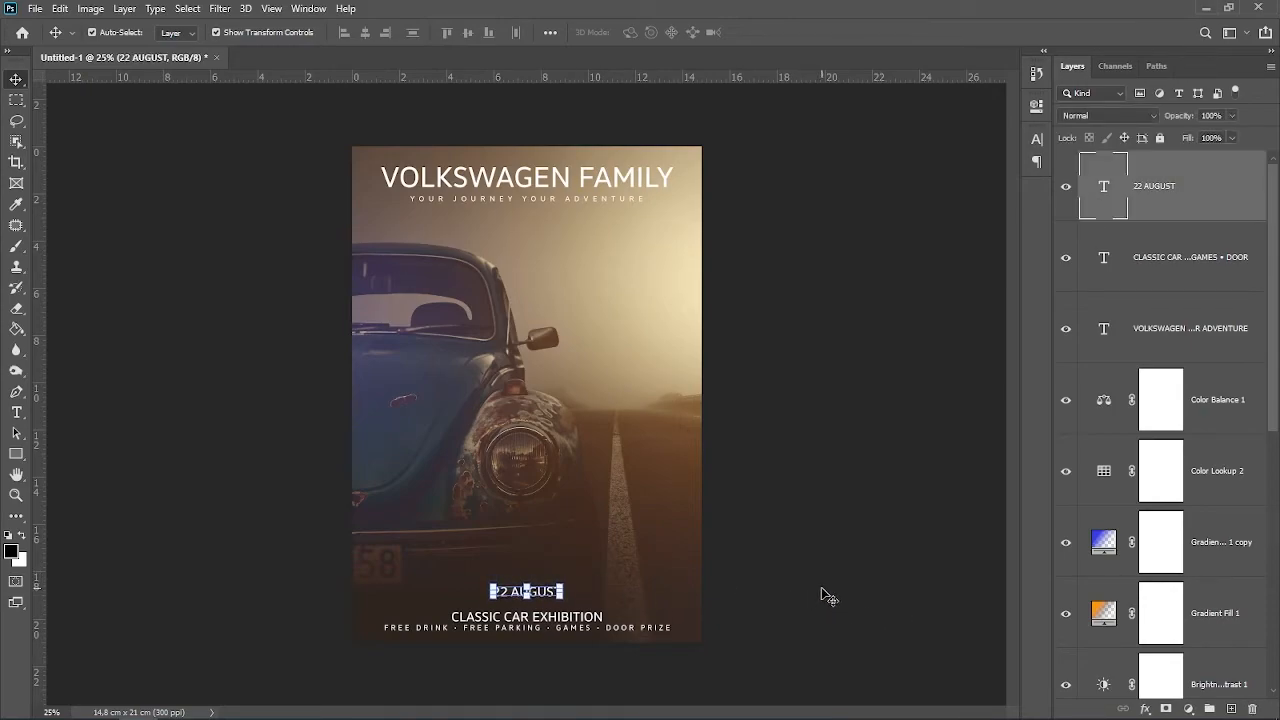
{"action": "key", "text": "Down"}
{"action": "key", "text": "Down"}
{"action": "key", "text": "Down"}
{"action": "key", "text": "Down"}
{"action": "key", "text": "Down"}
{"action": "key", "text": "Down"}
{"action": "key", "text": "Down"}
{"action": "key", "text": "Down"}
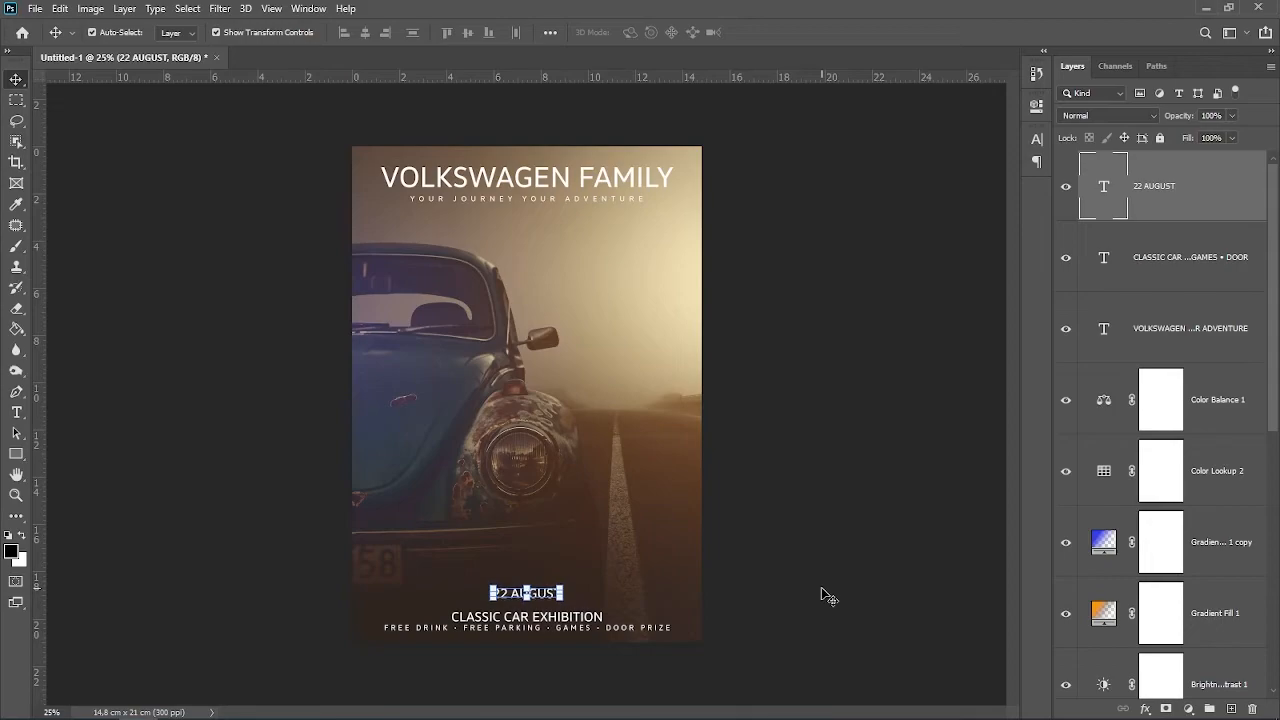
- Set the leading of the "FREE DRINK" line to 14.04 pt and commit the text edit
{"action": "left_click", "coordinate": [795, 602]}
{"action": "left_click", "coordinate": [585, 617]}
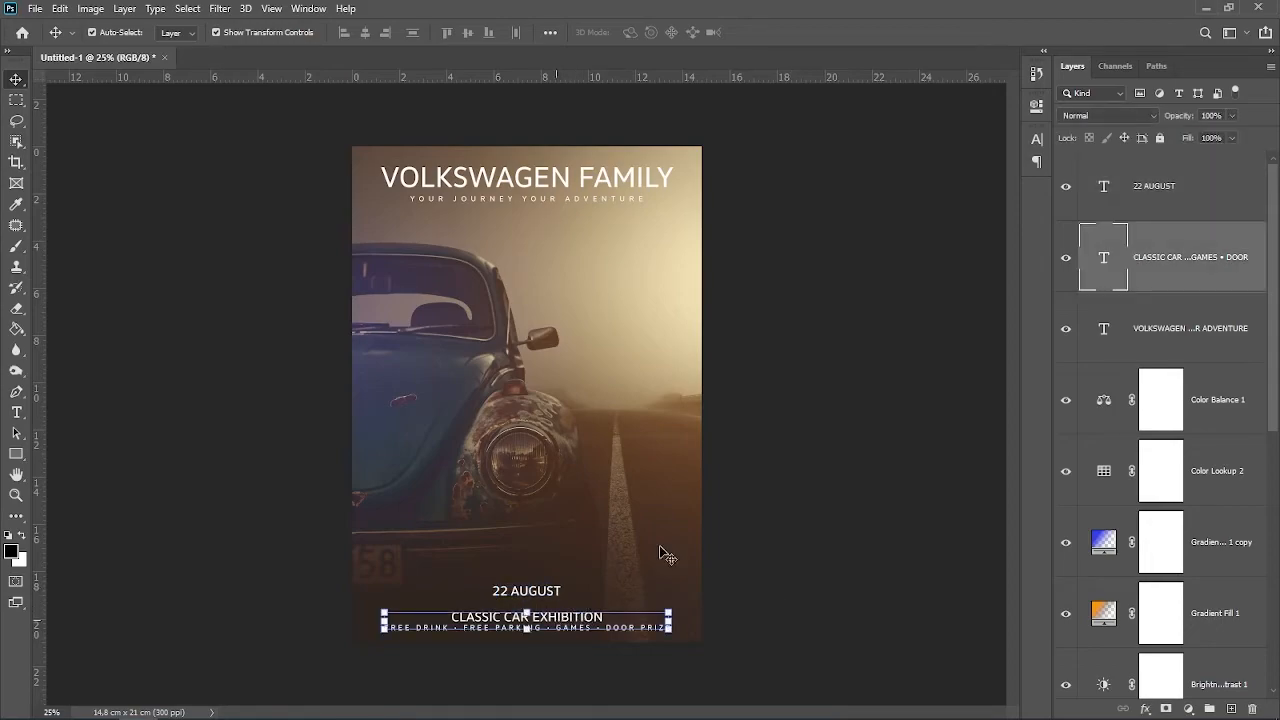
{"action": "left_click", "coordinate": [1038, 139]}
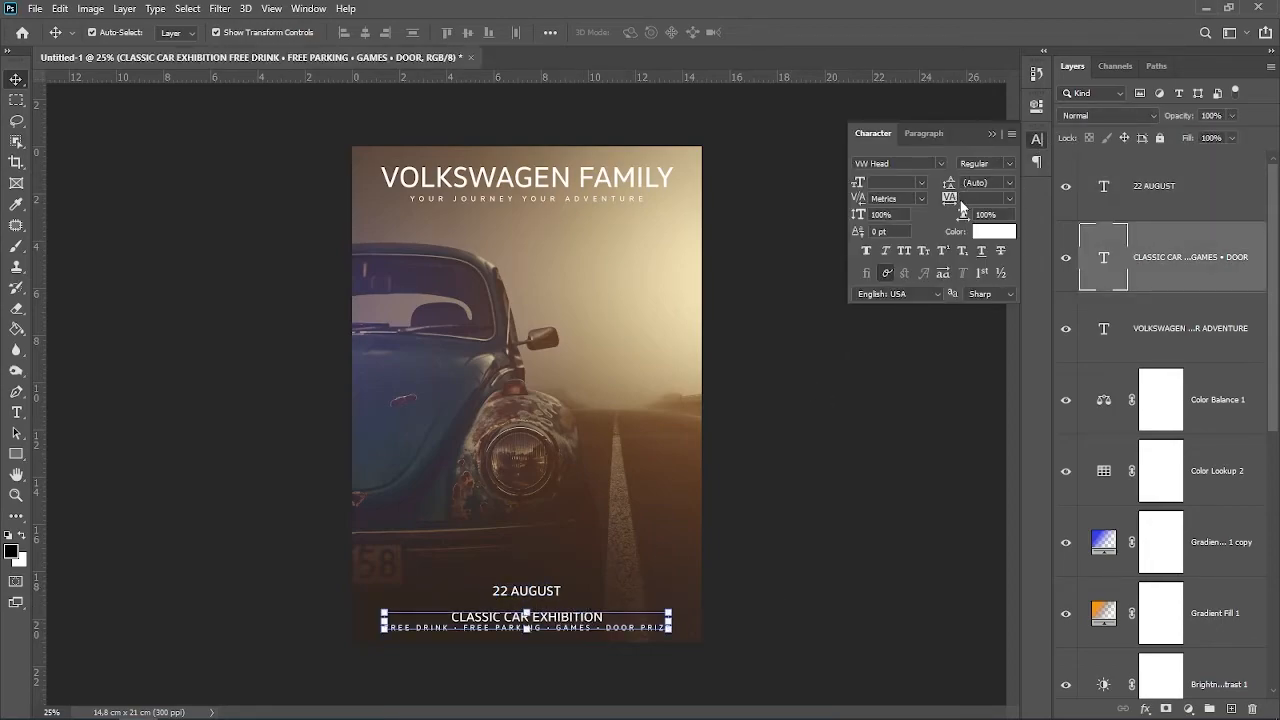
{"action": "left_click", "coordinate": [16, 412]}
{"action": "left_click", "coordinate": [388, 626]}
{"action": "left_click_drag", "start_coordinate": [388, 626], "coordinate": [699, 626]}
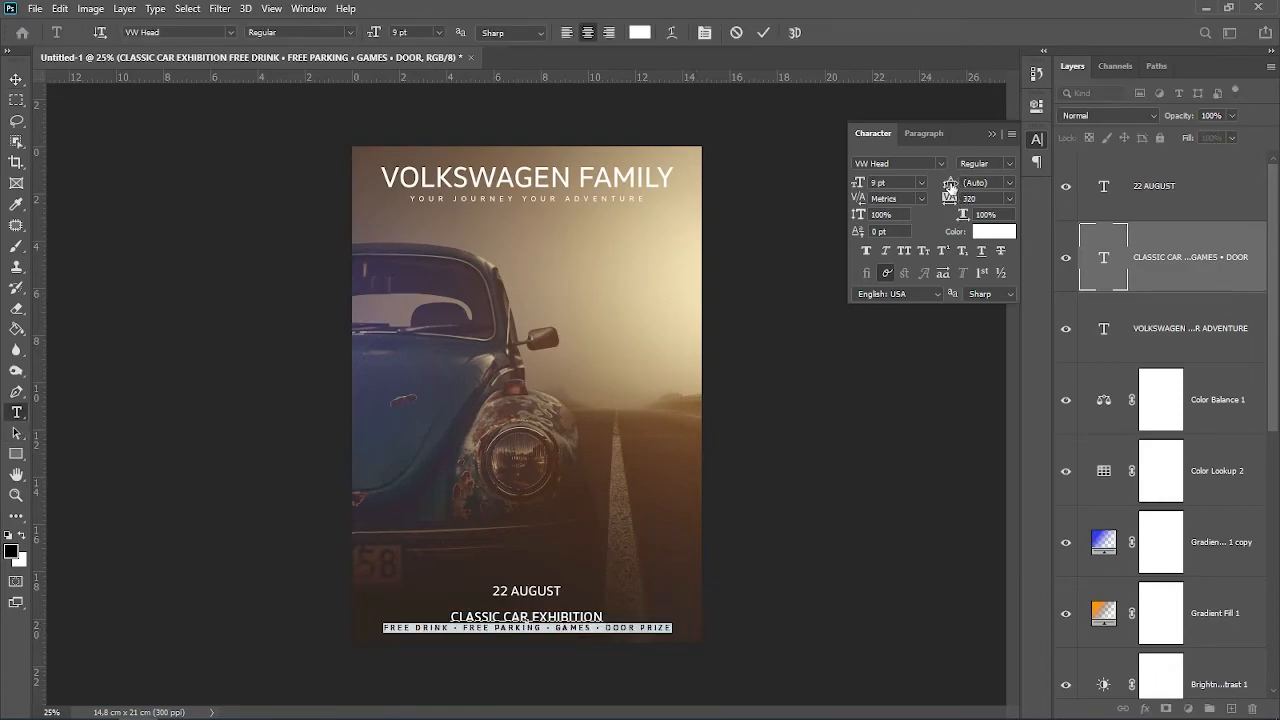
{"action": "left_click_drag", "start_coordinate": [948, 184], "coordinate": [944, 184]}
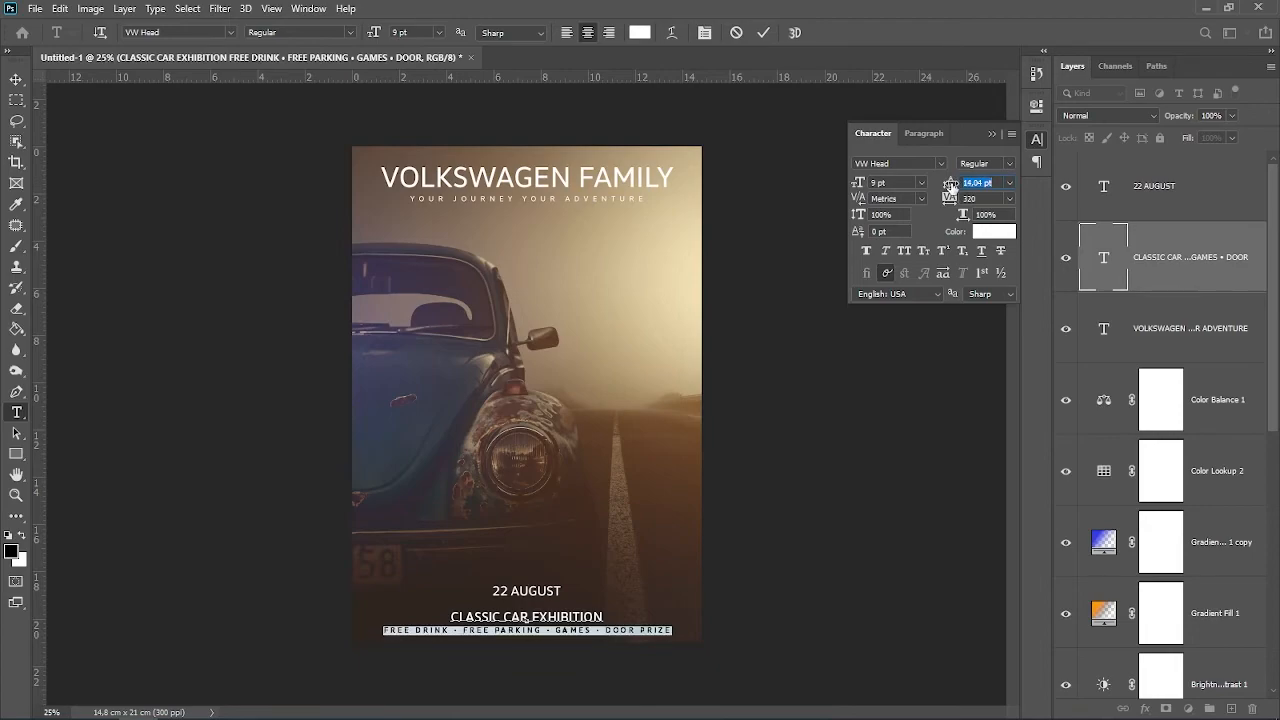
{"action": "left_click", "coordinate": [15, 80]}
{"action": "left_click", "coordinate": [513, 545]}
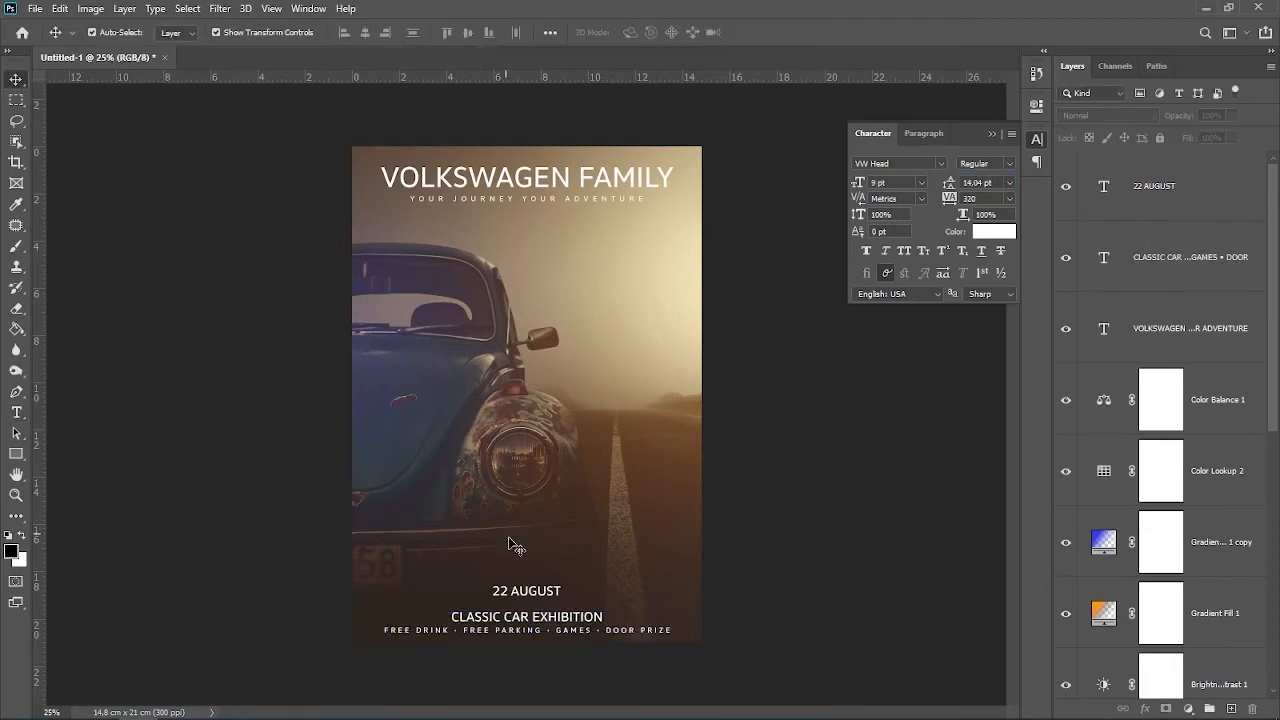
- Nudge the exhibition text block up from the poster's bottom edge and move the "22 AUGUST" text higher above it
{"action": "left_click", "coordinate": [547, 618]}
{"action": "key", "text": "shift+Up"}
{"action": "key", "text": "shift+Up"}
{"action": "key", "text": "shift+Up"}
{"action": "key", "text": "shift+Up"}
{"action": "key", "text": "shift+Up"}
{"action": "key", "text": "shift+Up"}
{"action": "left_click", "coordinate": [635, 599]}
{"action": "left_click_drag", "start_coordinate": [527, 591], "coordinate": [535, 563]}
- Check the font size of the "VOLKSWAGEN FAMILY" heading
{"action": "left_click", "coordinate": [600, 200]}
{"action": "left_click", "coordinate": [16, 413]}
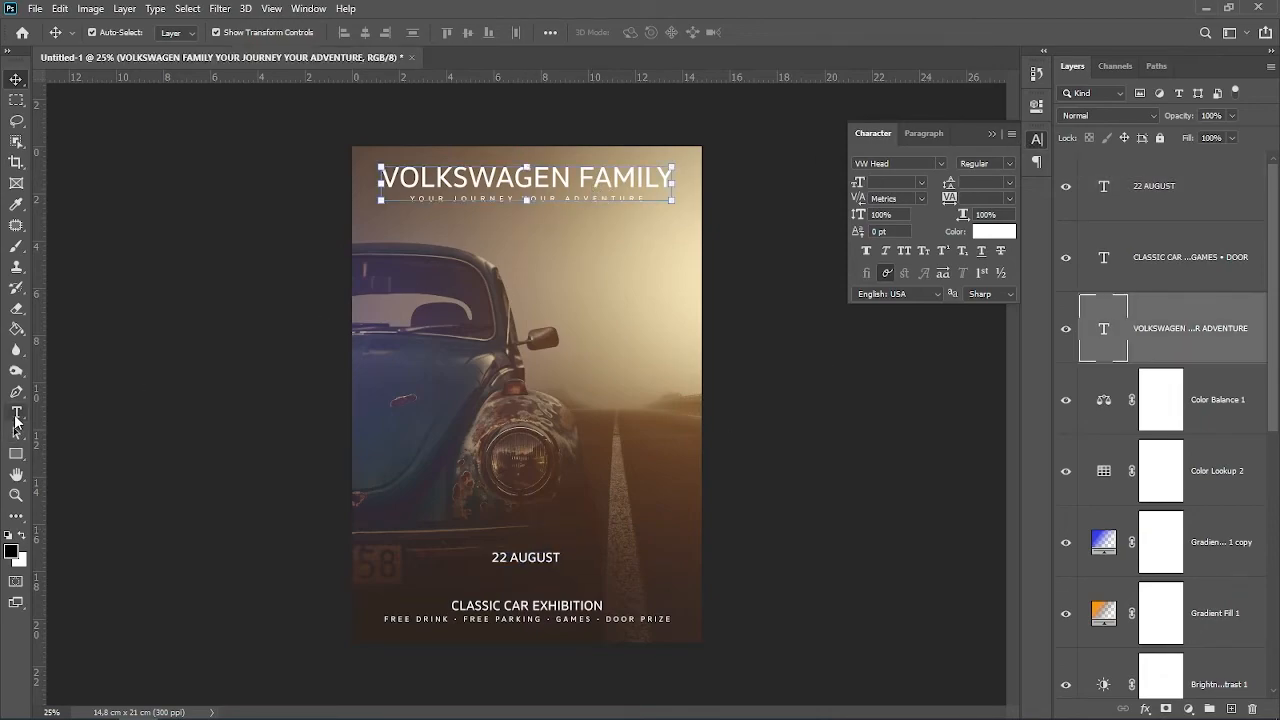
{"action": "left_click", "coordinate": [505, 177]}
{"action": "key", "text": "shift+Right"}
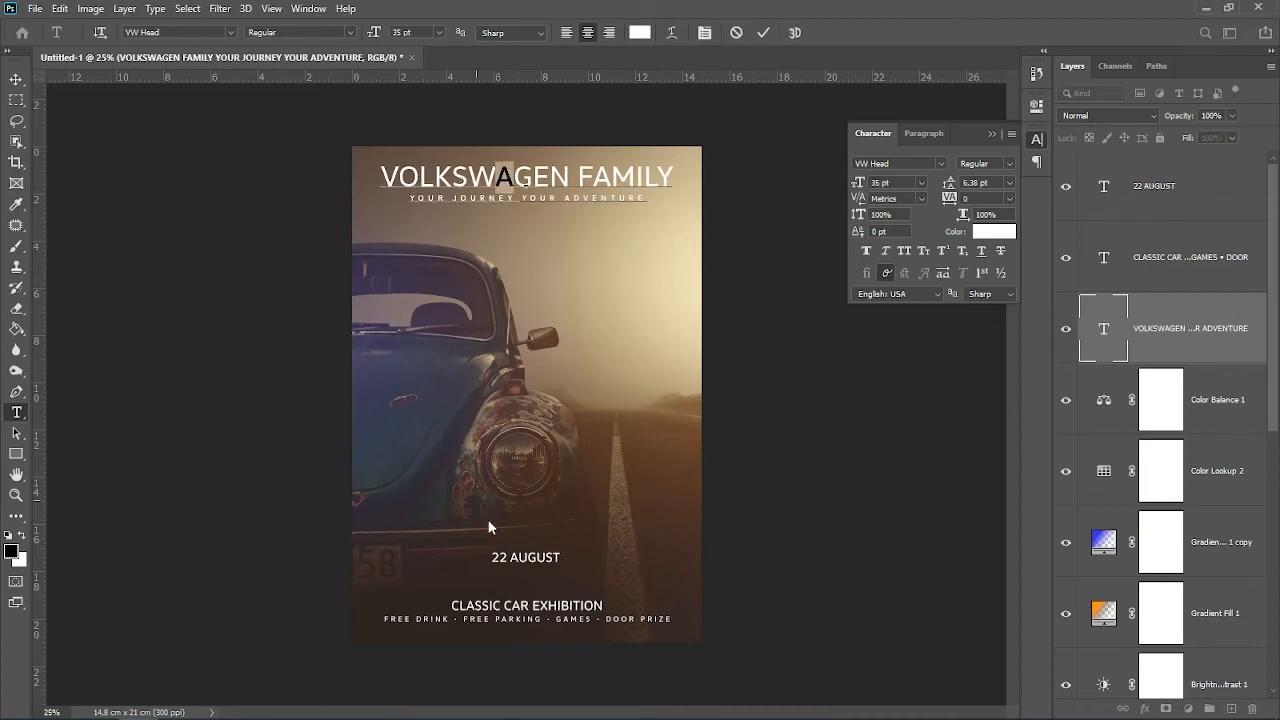
{"action": "left_click", "coordinate": [502, 556]}
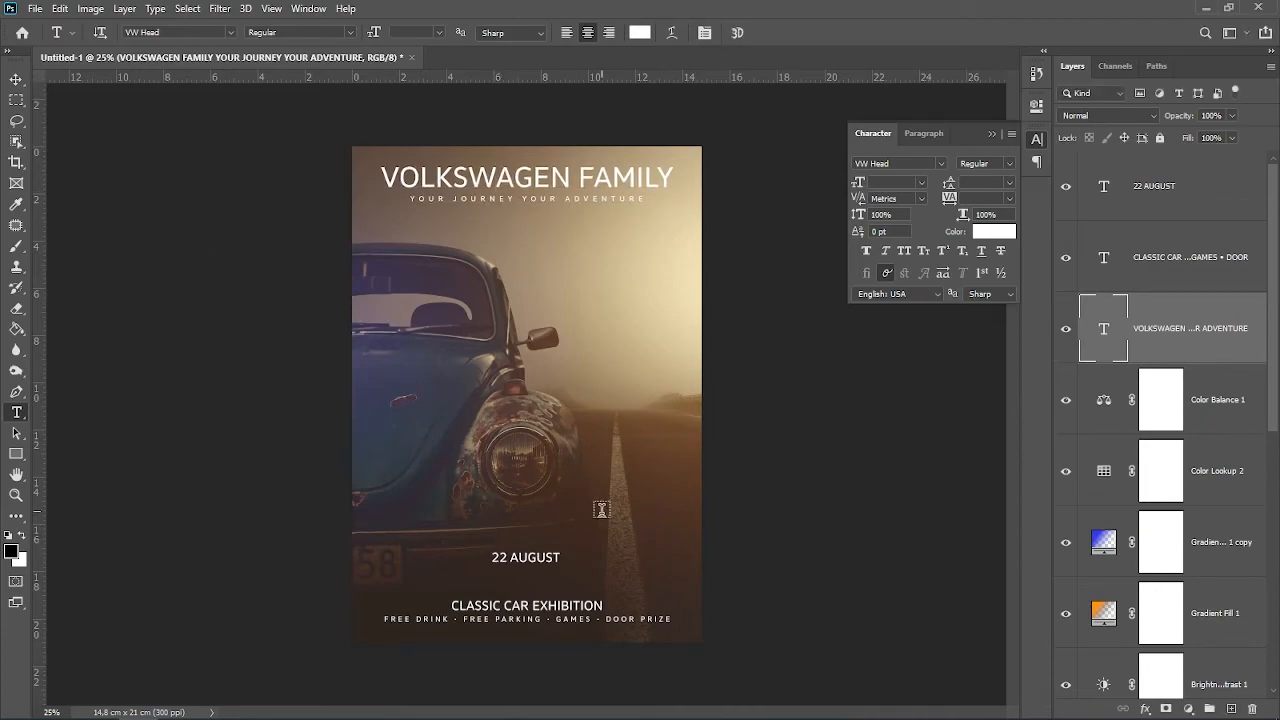
{"action": "left_click", "coordinate": [16, 79]}
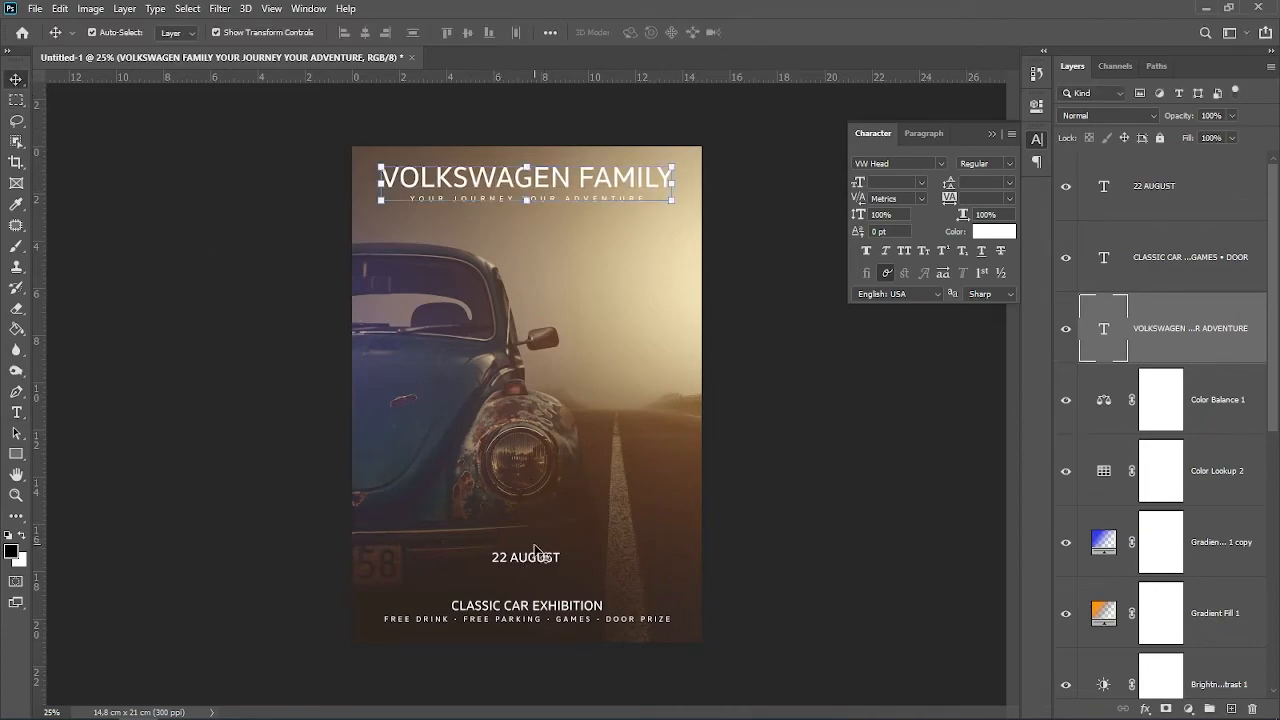
- Set the "22 AUGUST" text's font size to 35 pt
{"action": "left_click", "coordinate": [541, 556]}
{"action": "type", "text": "35"}
{"action": "key", "text": "Return"}
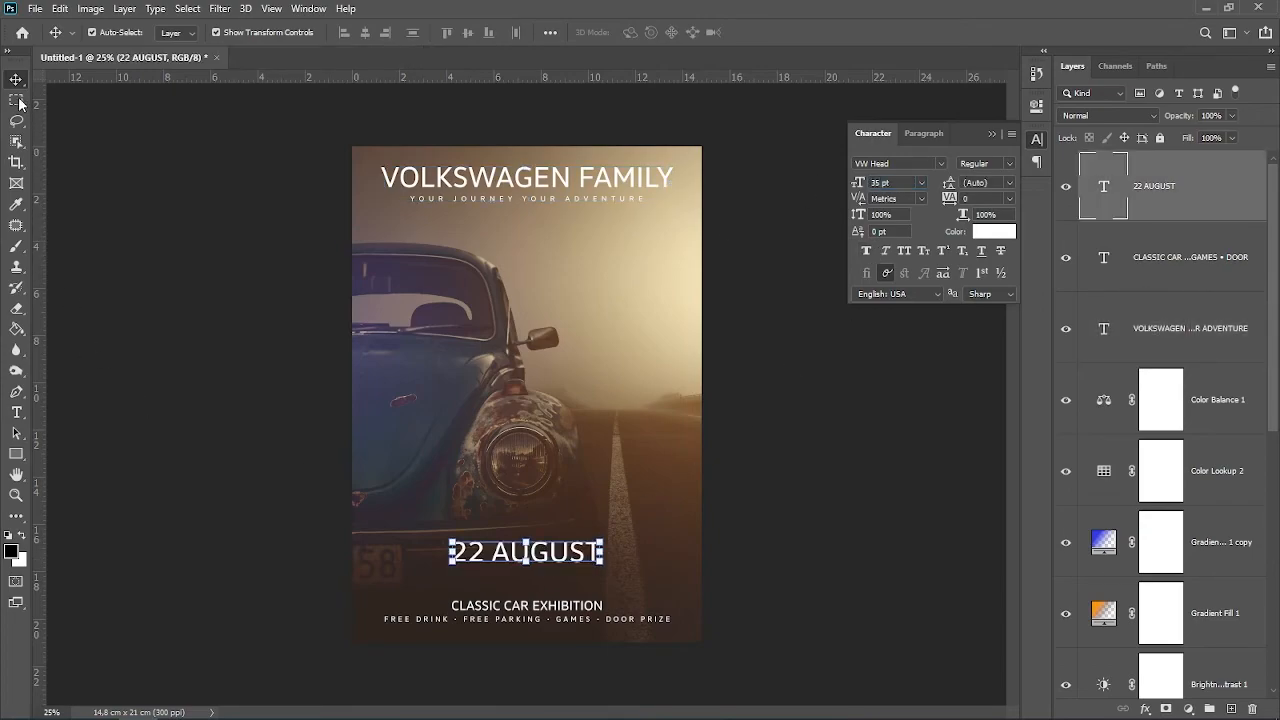
- Centre the enlarged date text horizontally on the canvas and clear the selection
{"action": "left_click", "coordinate": [171, 318]}
{"action": "left_click", "coordinate": [550, 562]}
{"action": "key", "text": "ctrl+a"}
{"action": "left_click", "coordinate": [366, 34]}
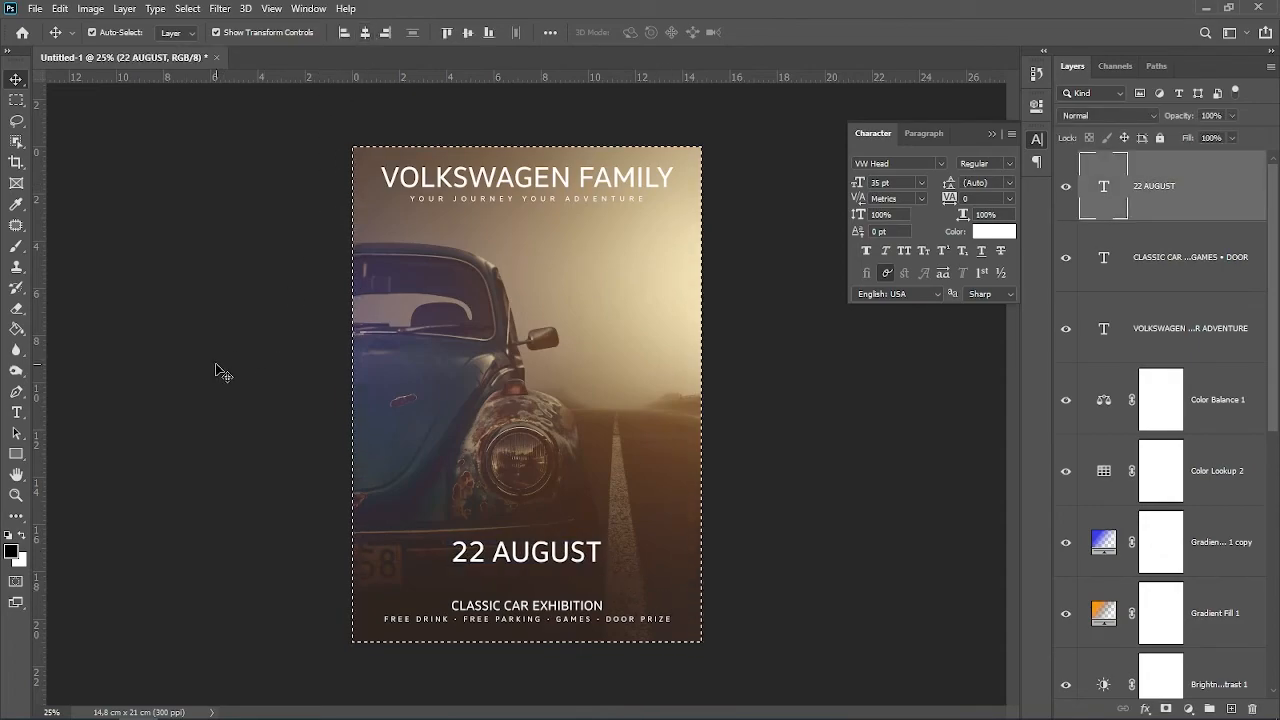
{"action": "key", "text": "ctrl+d"}
{"action": "left_click", "coordinate": [168, 396]}
- Nudge the enlarged "22 AUGUST" text slightly down towards the exhibition text block
{"action": "left_click", "coordinate": [552, 562]}
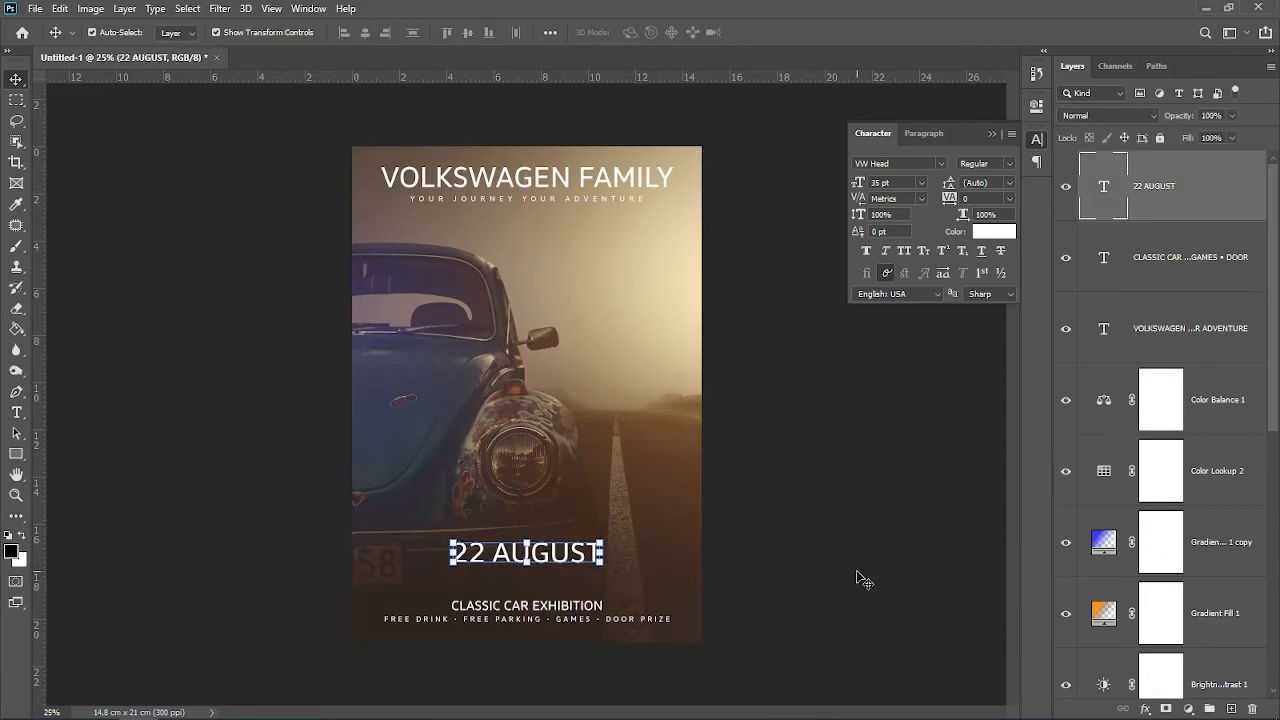
{"action": "key", "text": "Down"}
{"action": "key", "text": "Down"}
{"action": "key", "text": "Down"}
{"action": "key", "text": "Down"}
{"action": "key", "text": "Down"}
{"action": "key", "text": "Down"}
{"action": "key", "text": "Down"}
{"action": "key", "text": "Down"}
{"action": "key", "text": "Down"}
{"action": "key", "text": "Down"}
{"action": "key", "text": "Down"}
{"action": "key", "text": "Down"}
{"action": "key", "text": "Down"}
{"action": "key", "text": "Down"}
{"action": "key", "text": "Down"}
{"action": "key", "text": "Down"}
{"action": "key", "text": "Down"}
{"action": "key", "text": "Down"}
{"action": "key", "text": "Down"}
{"action": "key", "text": "Down"}
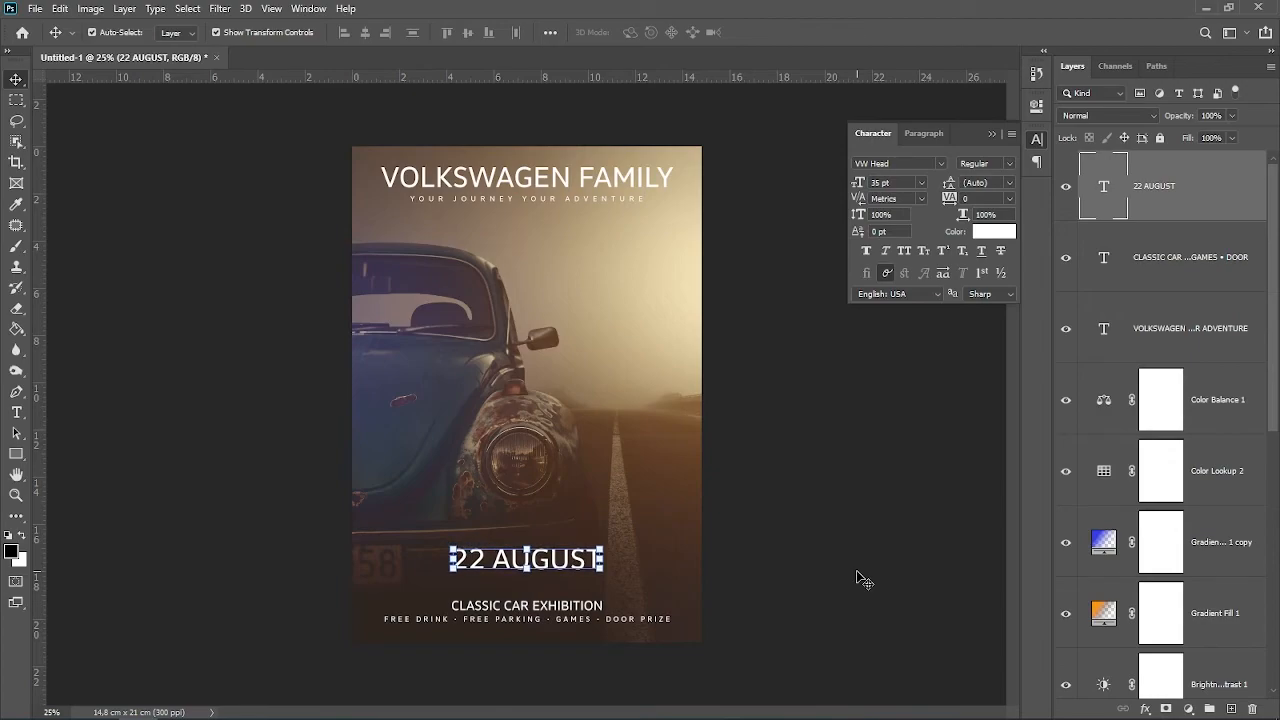
- Nudge the exhibition text block slightly down to widen the gap below the date
{"action": "key", "text": "alt+bracketleft"}
{"action": "key", "text": "Down"}
{"action": "key", "text": "Down"}
{"action": "key", "text": "Down"}
{"action": "key", "text": "Down"}
{"action": "key", "text": "Down"}
{"action": "key", "text": "Down"}
{"action": "key", "text": "Down"}
{"action": "key", "text": "Down"}
{"action": "key", "text": "Down"}
{"action": "key", "text": "Down"}
{"action": "key", "text": "Down"}
{"action": "key", "text": "Down"}
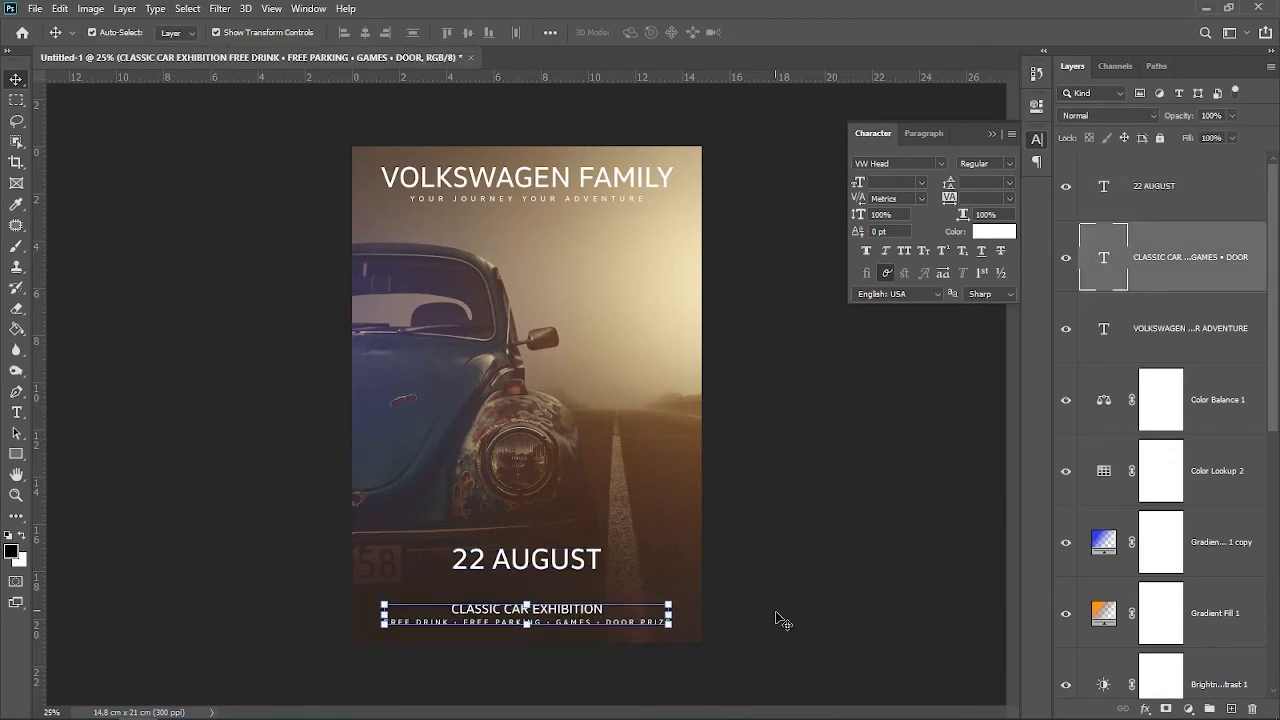
{"action": "left_click", "coordinate": [783, 622]}
- Set the leading of the "FREE DRINK • FREE PARKING • GAMES • DOOR PRIZE" line to 16.04 pt
{"action": "left_click", "coordinate": [584, 626]}
{"action": "left_click", "coordinate": [16, 412]}
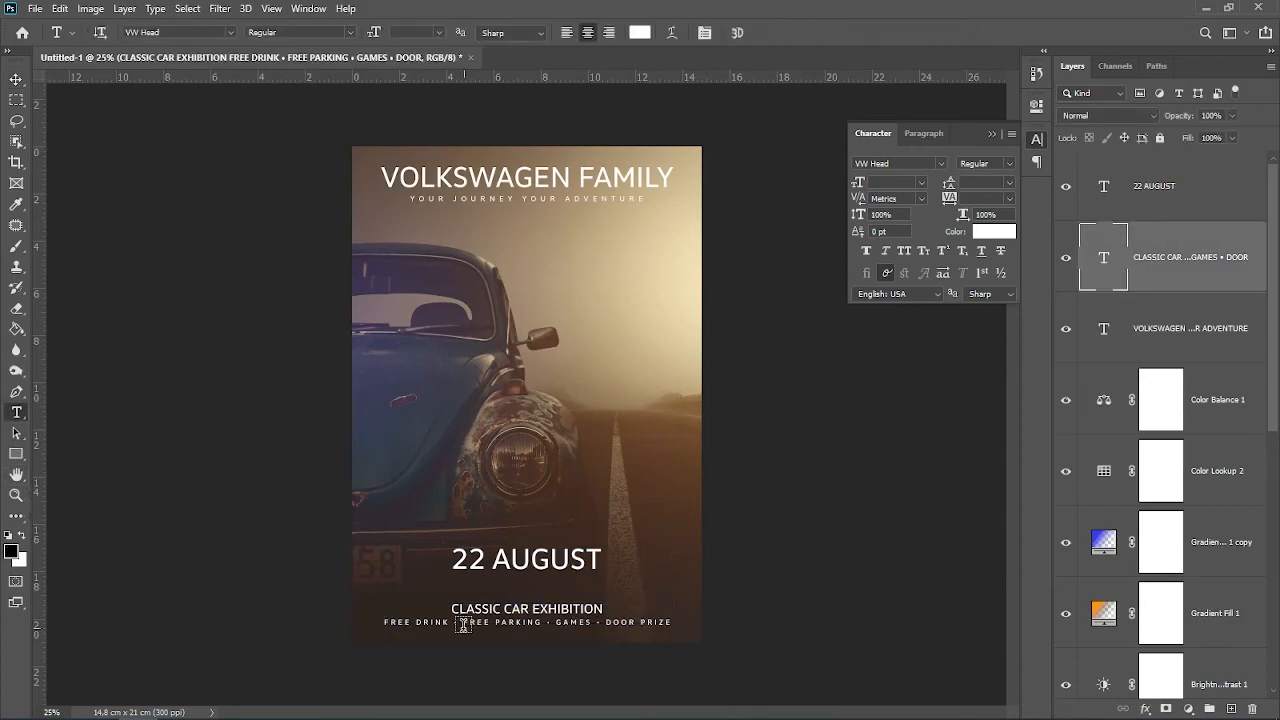
{"action": "left_click", "coordinate": [384, 624]}
{"action": "left_click_drag", "start_coordinate": [384, 623], "coordinate": [672, 622]}
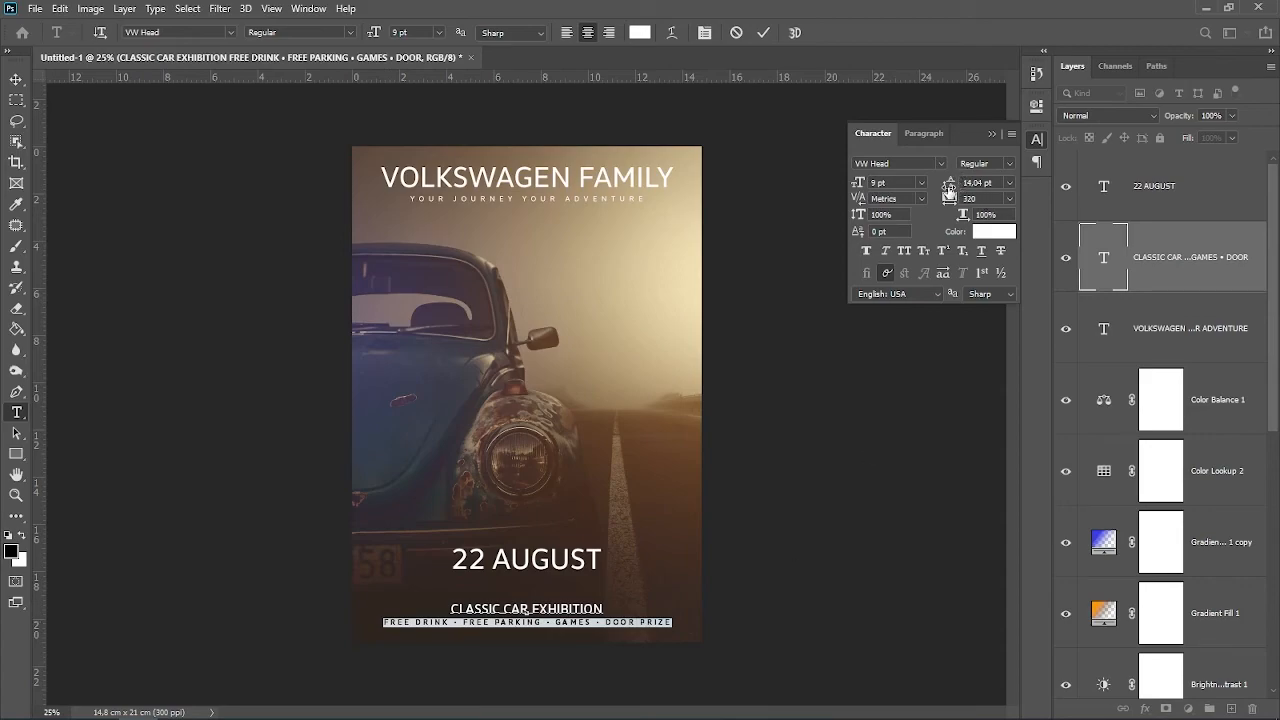
{"action": "left_click_drag", "start_coordinate": [949, 190], "coordinate": [951, 191]}
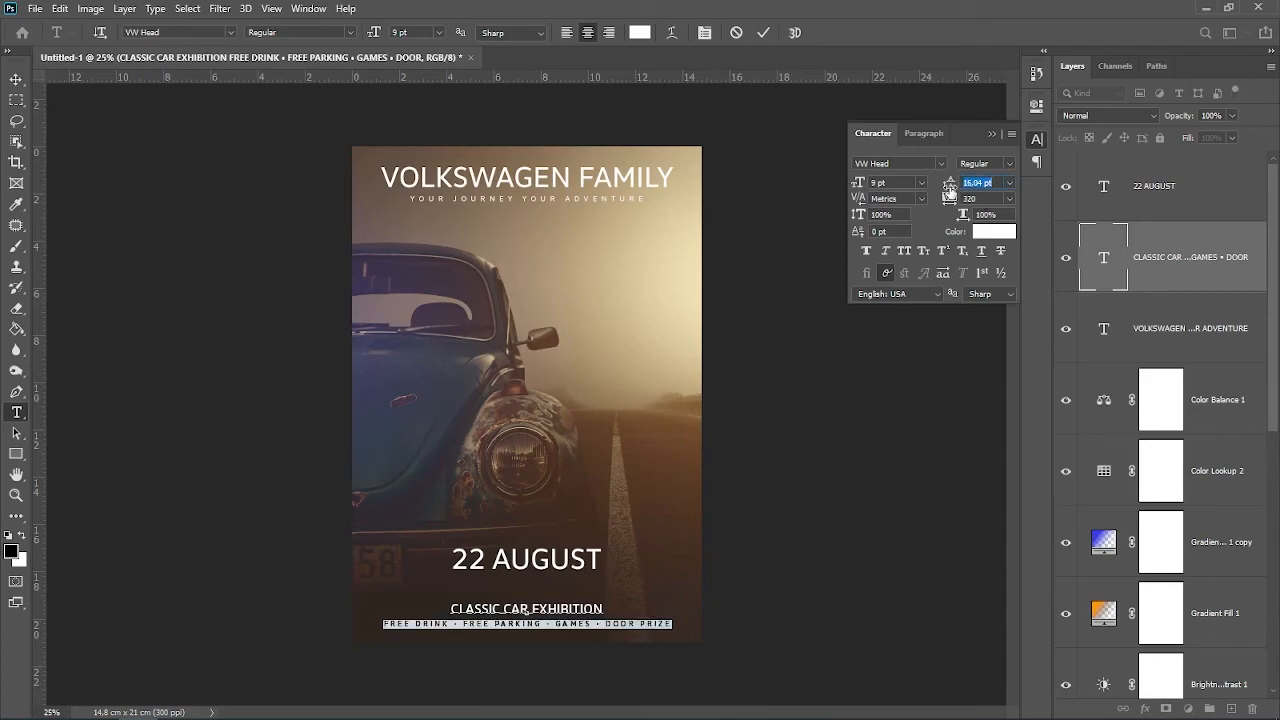
{"action": "left_click", "coordinate": [16, 78]}
{"action": "left_click", "coordinate": [546, 620]}
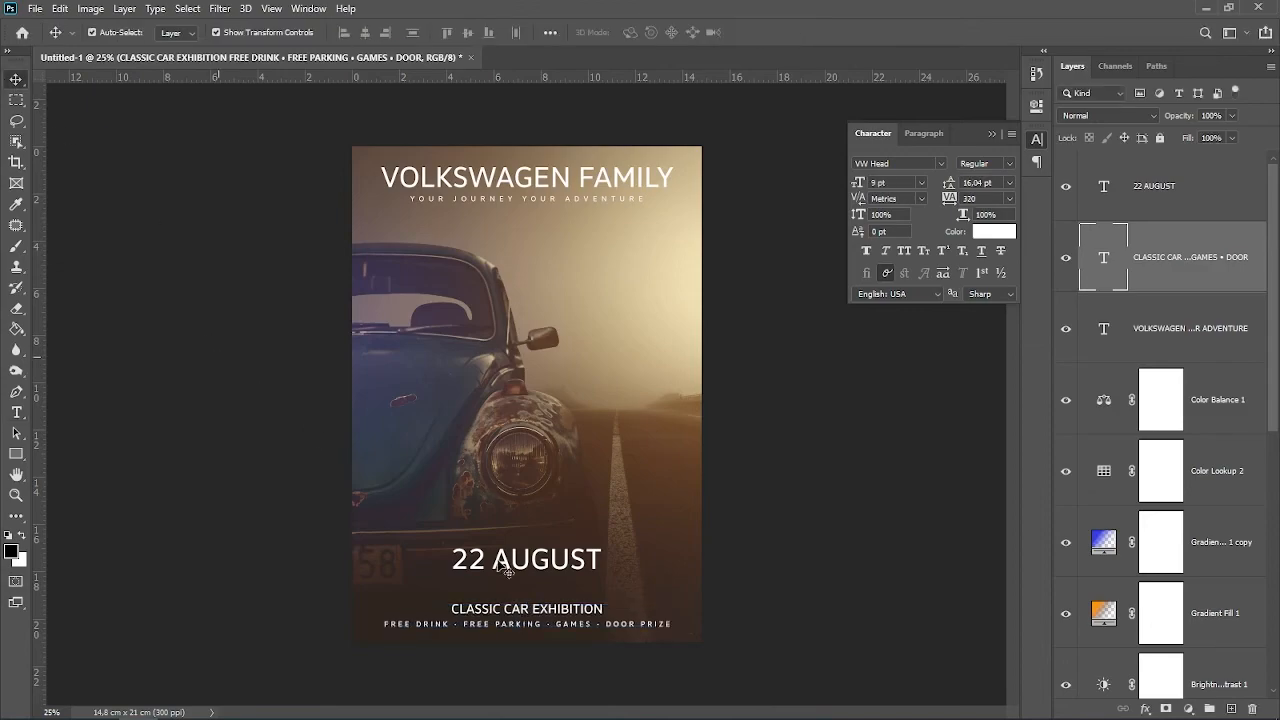
{"action": "left_click", "coordinate": [546, 620]}
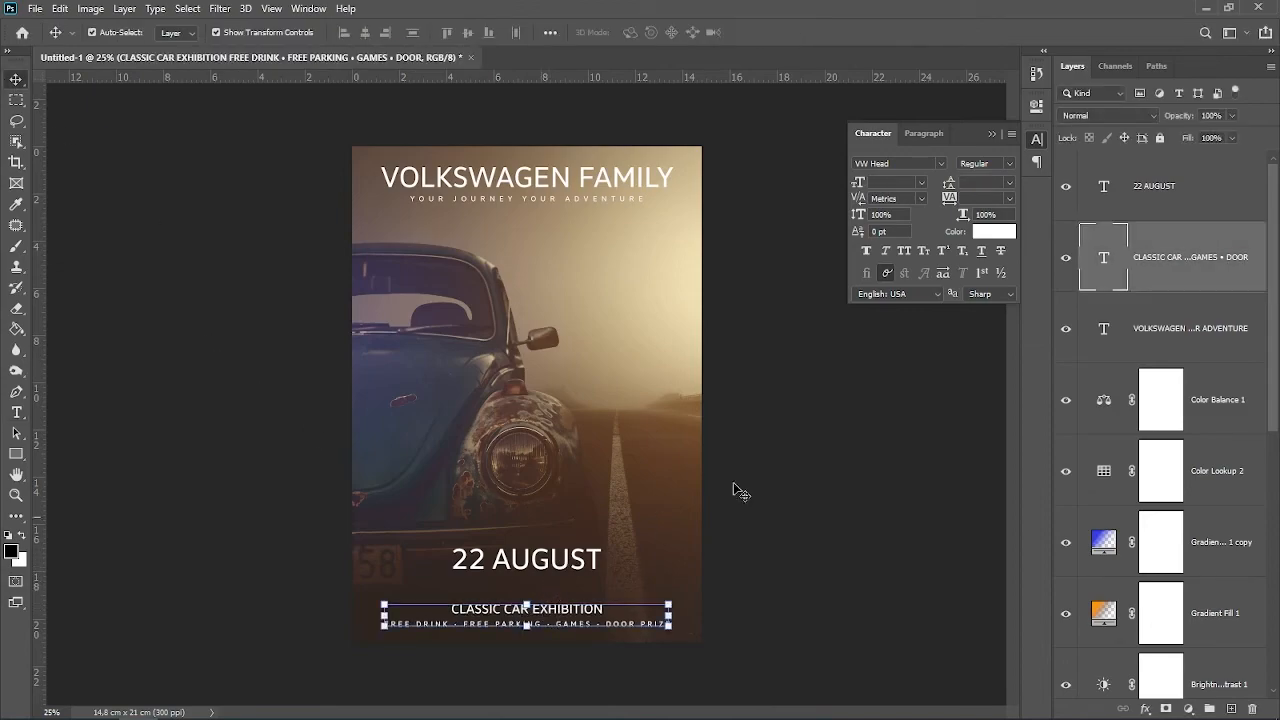
- Centre the heading, exhibition and date text layers horizontally on the whole canvas and clear the selection
{"action": "left_click", "coordinate": [1160, 328]}
{"action": "left_click", "coordinate": [1160, 186], "text": "shift"}
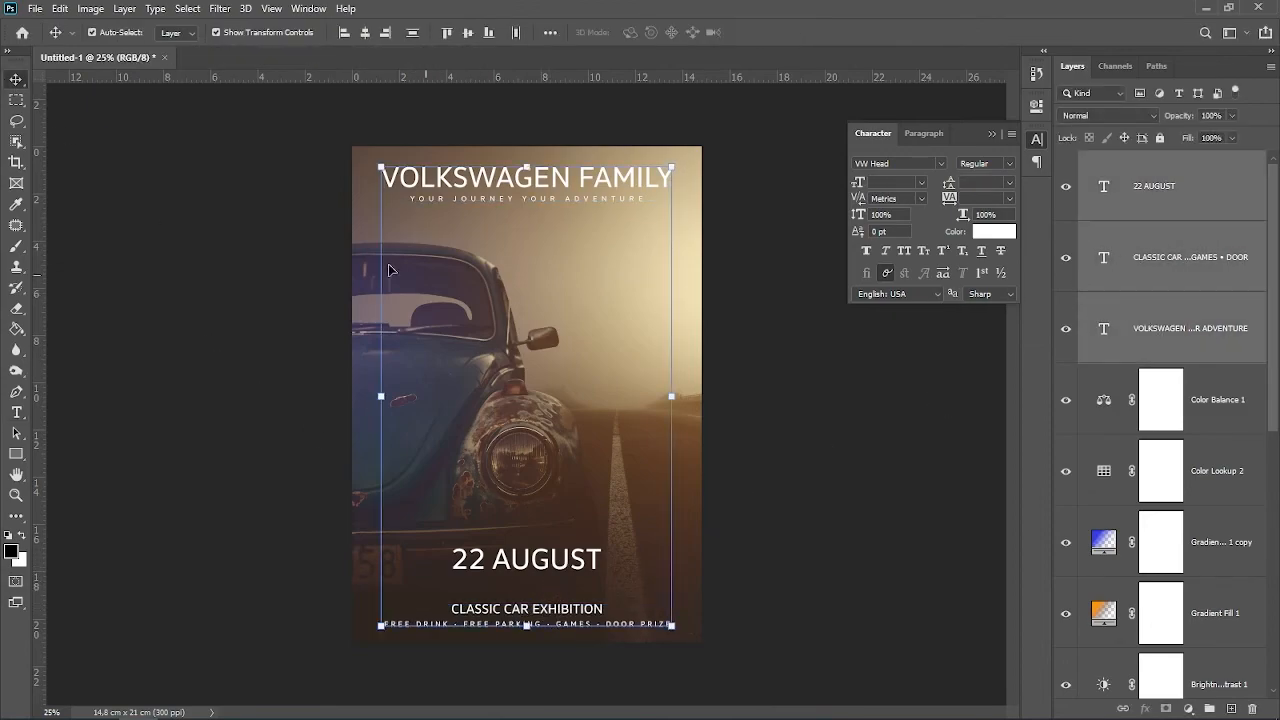
{"action": "left_click", "coordinate": [187, 10]}
{"action": "left_click", "coordinate": [200, 23]}
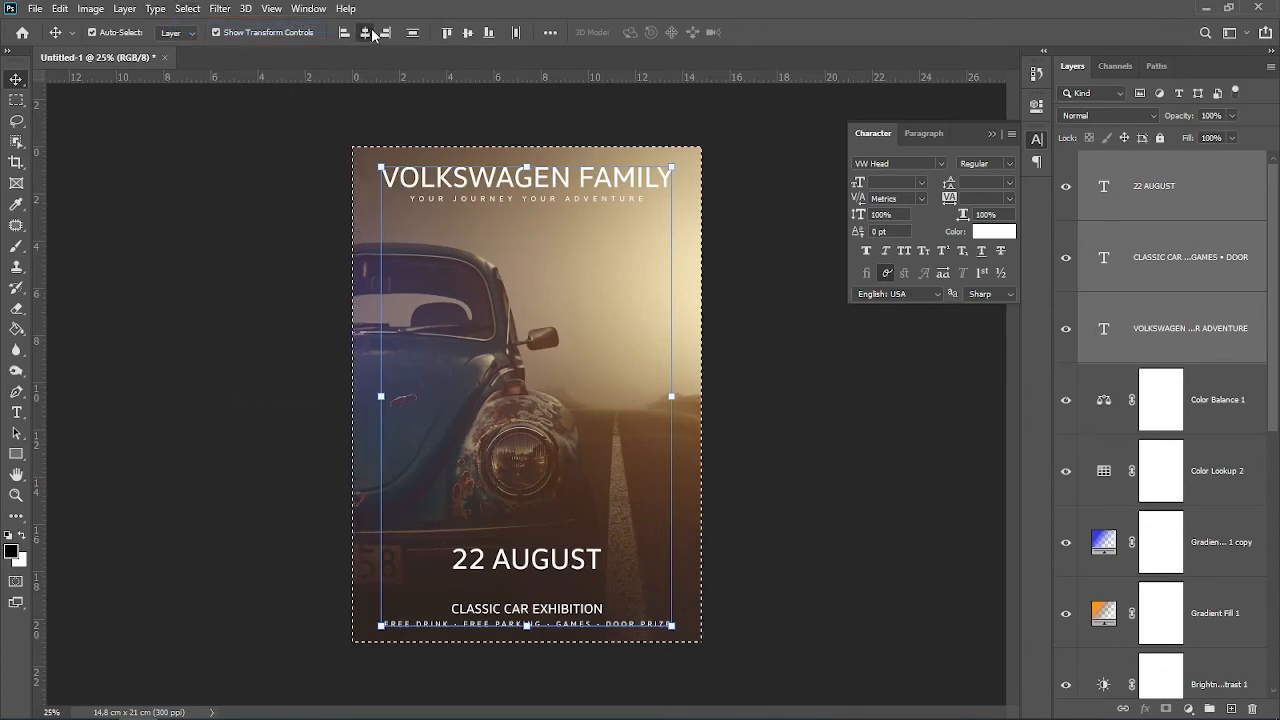
{"action": "left_click", "coordinate": [187, 9]}
{"action": "left_click", "coordinate": [200, 40]}
{"action": "left_click", "coordinate": [171, 243]}
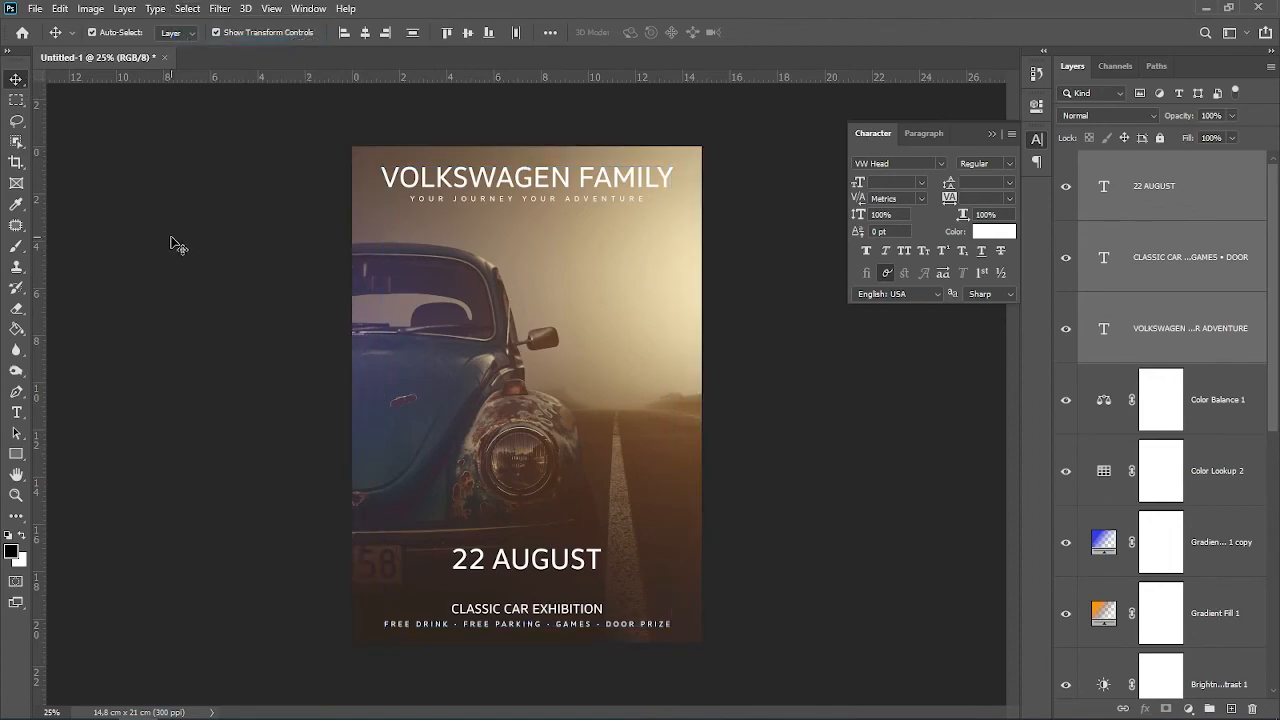
- Nudge the "VOLKSWAGEN FAMILY" heading with its tagline slightly up towards the poster's upper edge
{"action": "left_click", "coordinate": [573, 176]}
{"action": "key", "text": "Up"}
{"action": "key", "text": "Up"}
{"action": "key", "text": "Up"}
{"action": "key", "text": "Up"}
{"action": "key", "text": "Up"}
{"action": "key", "text": "Up"}
{"action": "key", "text": "Up"}
{"action": "key", "text": "Up"}
{"action": "key", "text": "Up"}
{"action": "key", "text": "Up"}
{"action": "key", "text": "Up"}
{"action": "key", "text": "Up"}
{"action": "key", "text": "Up"}
{"action": "key", "text": "Up"}
{"action": "key", "text": "Up"}
{"action": "key", "text": "Up"}
{"action": "key", "text": "Up"}
{"action": "key", "text": "Up"}
{"action": "key", "text": "Up"}
{"action": "key", "text": "Up"}
{"action": "key", "text": "Up"}
{"action": "key", "text": "Up"}
{"action": "key", "text": "Up"}
{"action": "key", "text": "Up"}
{"action": "key", "text": "Up"}
{"action": "key", "text": "Up"}
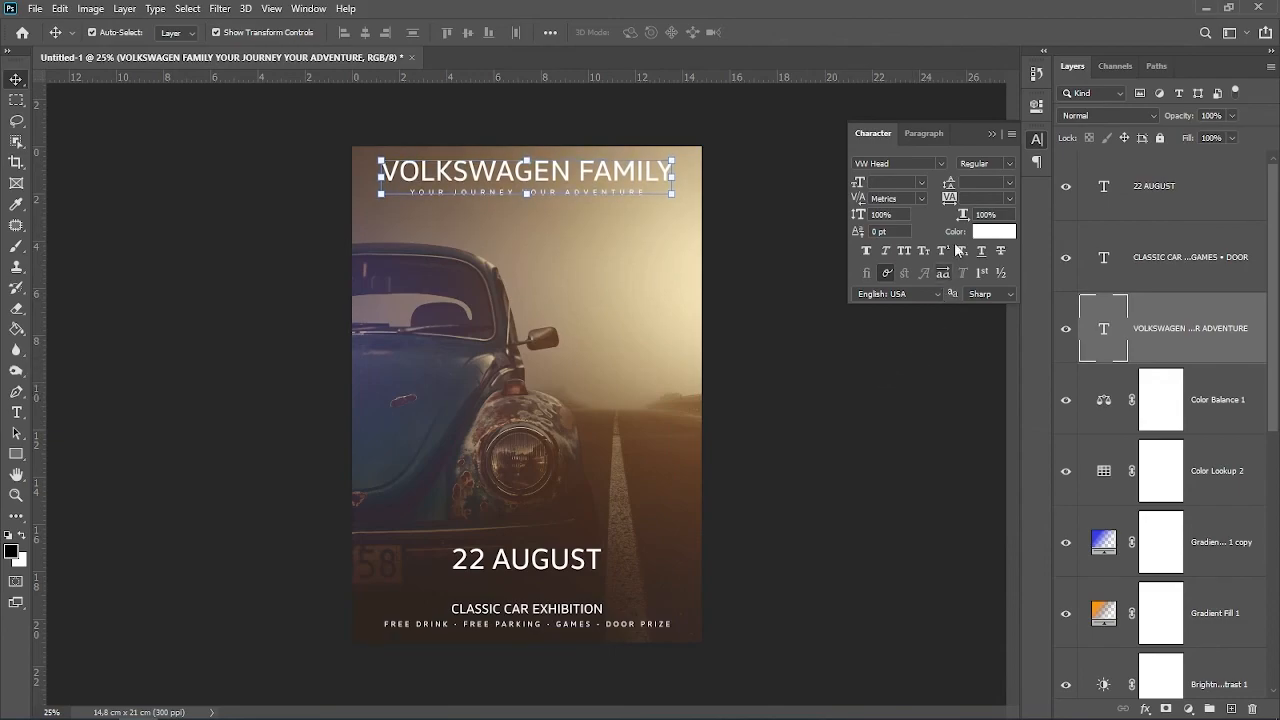
- Collapse the character settings and deselect the heading layer to inspect the whole poster
{"action": "left_click", "coordinate": [992, 134]}
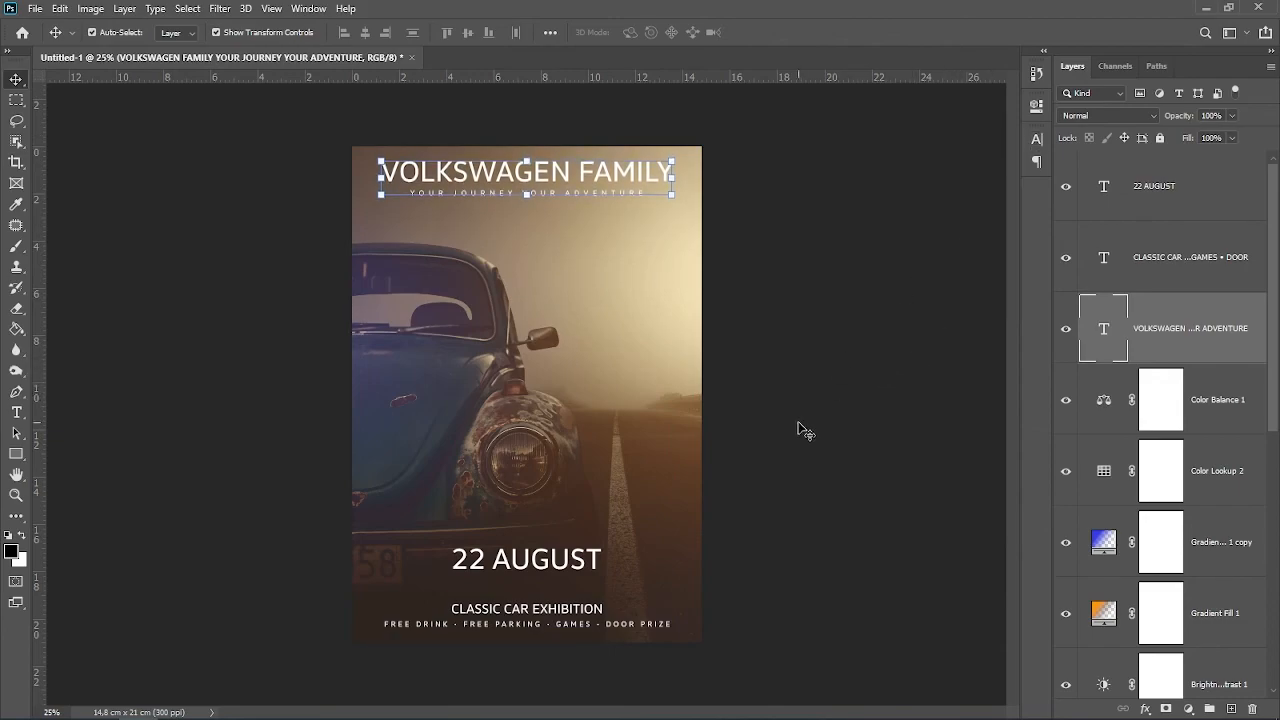
{"action": "left_click", "coordinate": [820, 421]}
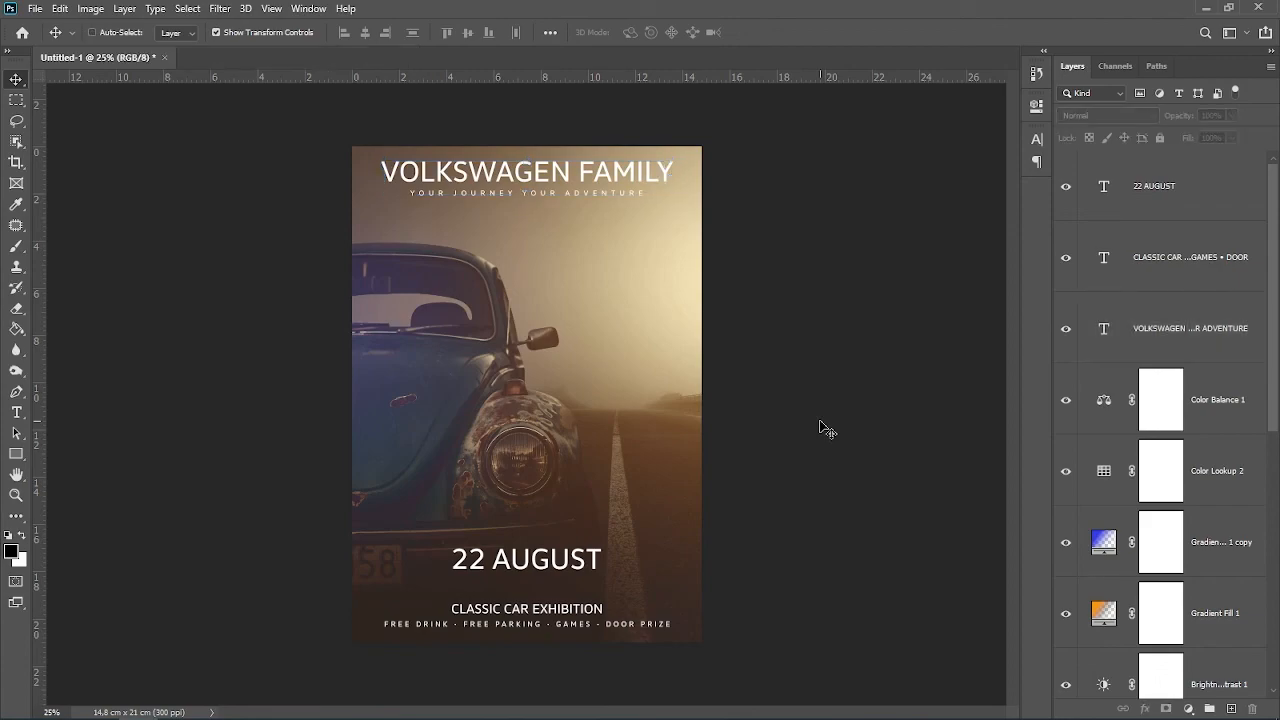
{"action": "key", "text": "ctrl+plus"}
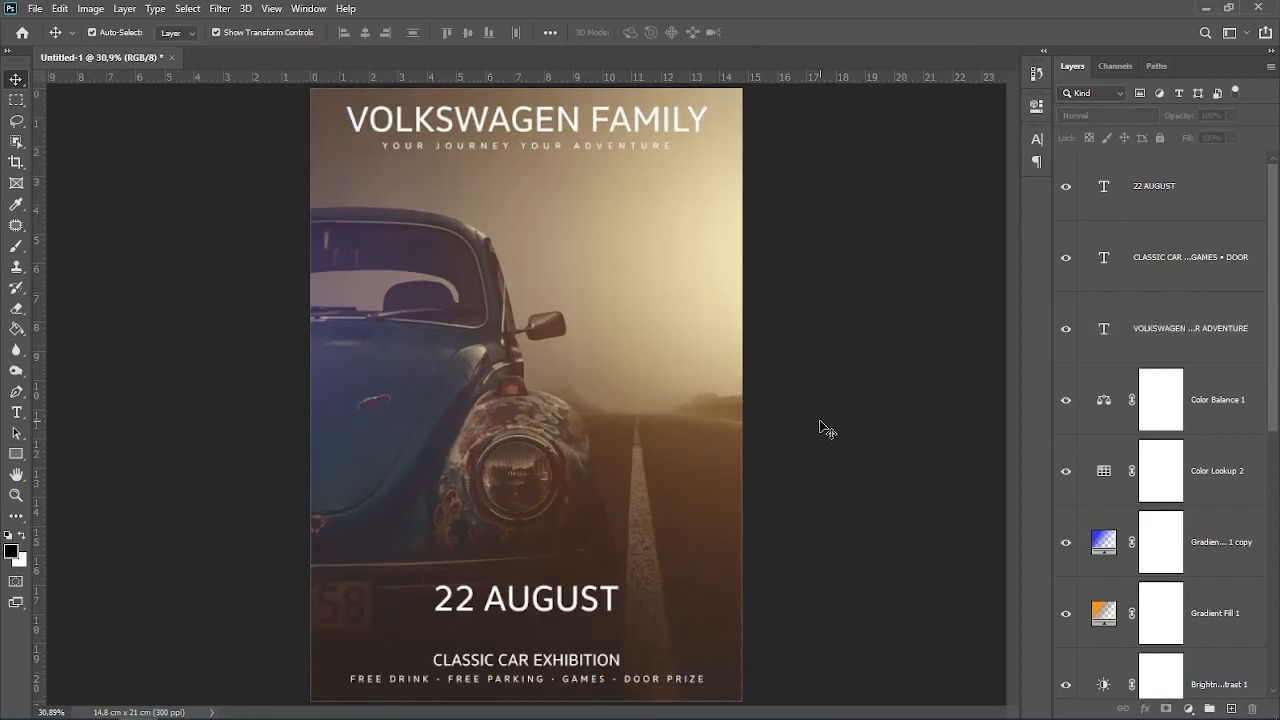